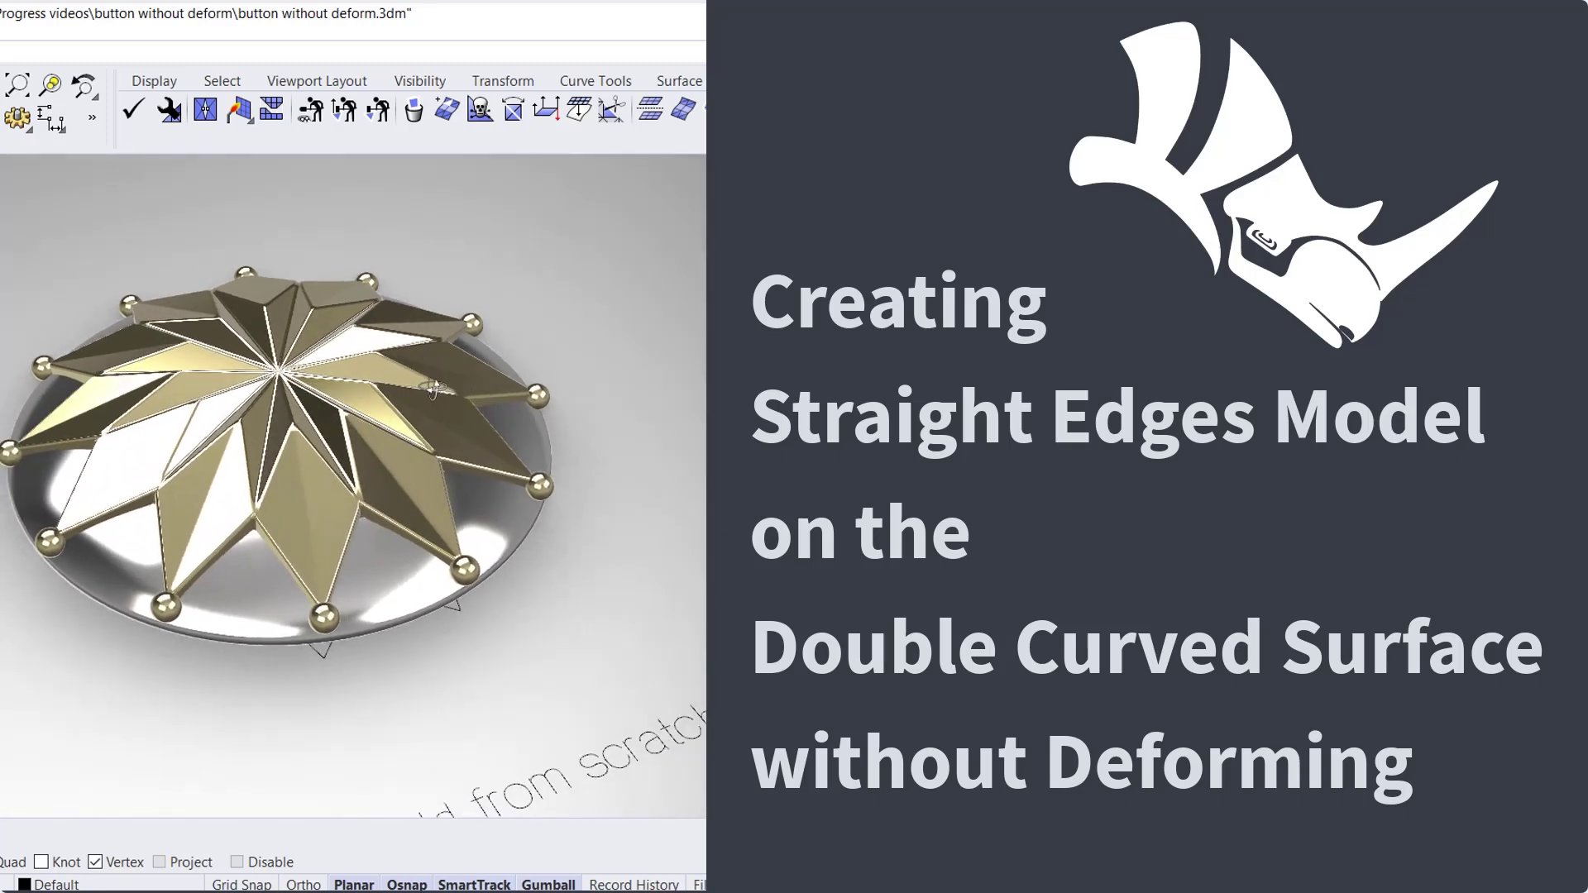
Orbit, pan and zoom around the finished star button model to inspect it
scroll(345, 356, "up", 3)
right_click_drag(348, 356, 405, 414)
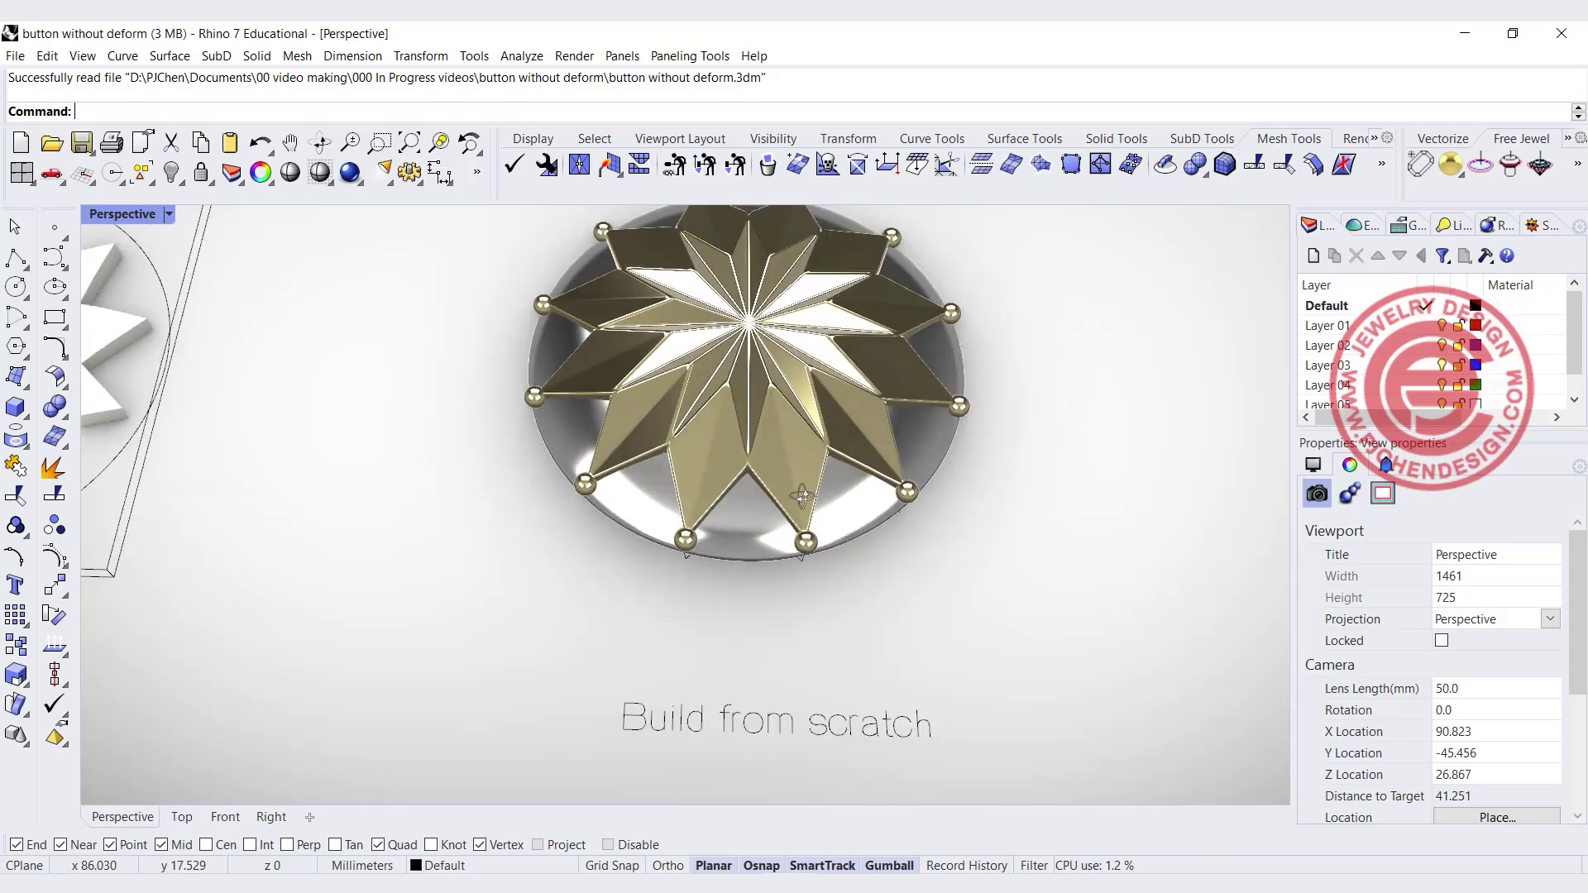
right_click_drag(801, 496, 860, 459)
right_click_drag(647, 365, 723, 479, "shift")
scroll(723, 480, "up", 2)
scroll(723, 480, "up", 5)
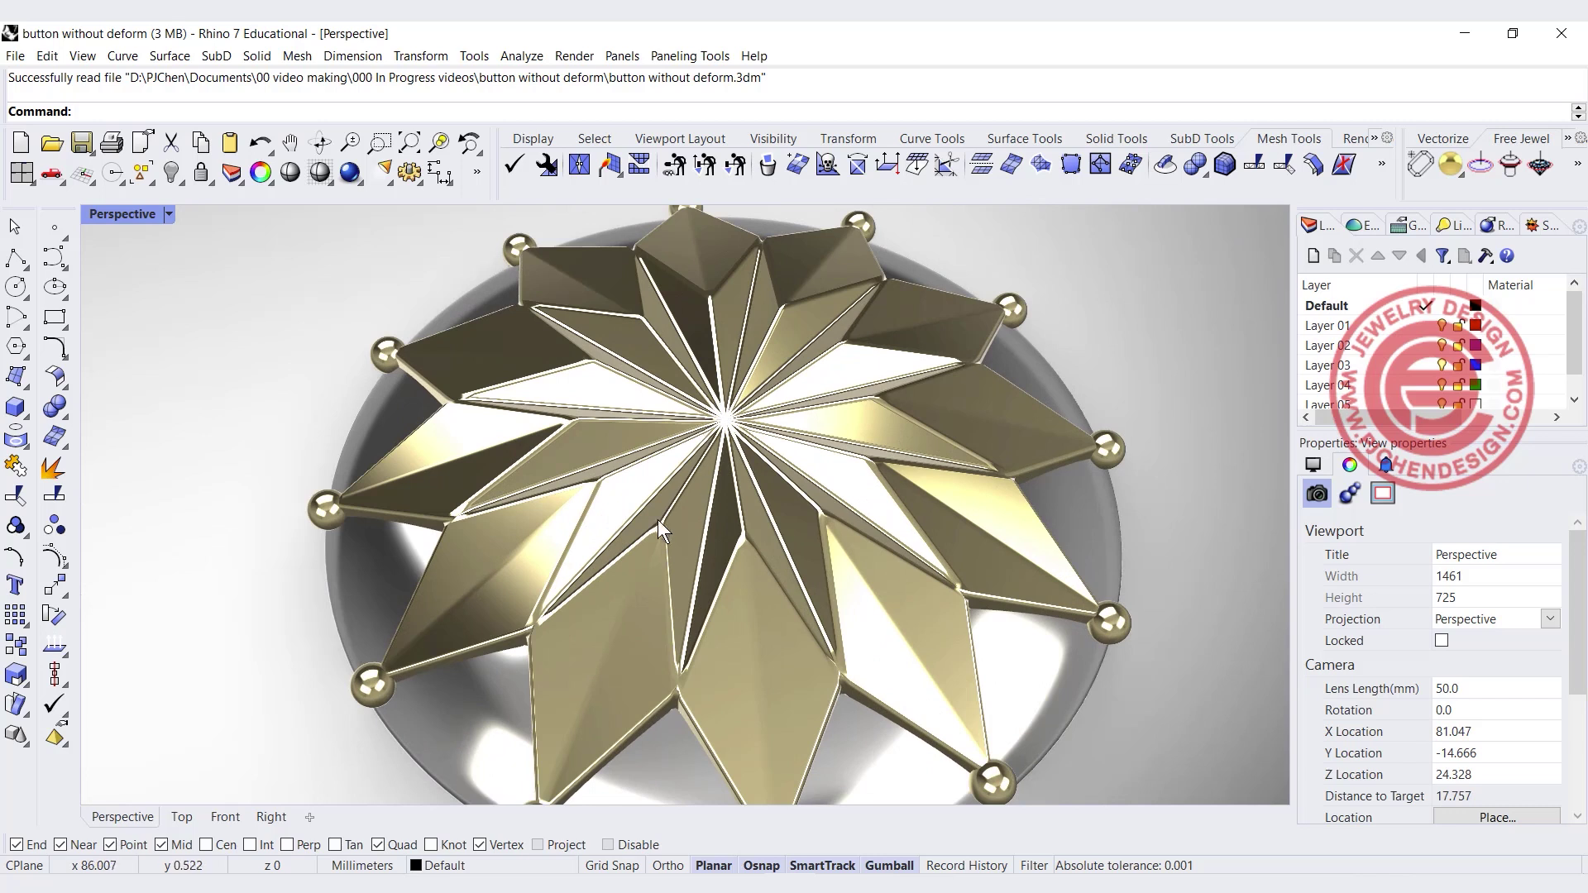
right_click_drag(966, 605, 958, 573)
scroll(1099, 671, "down", 6)
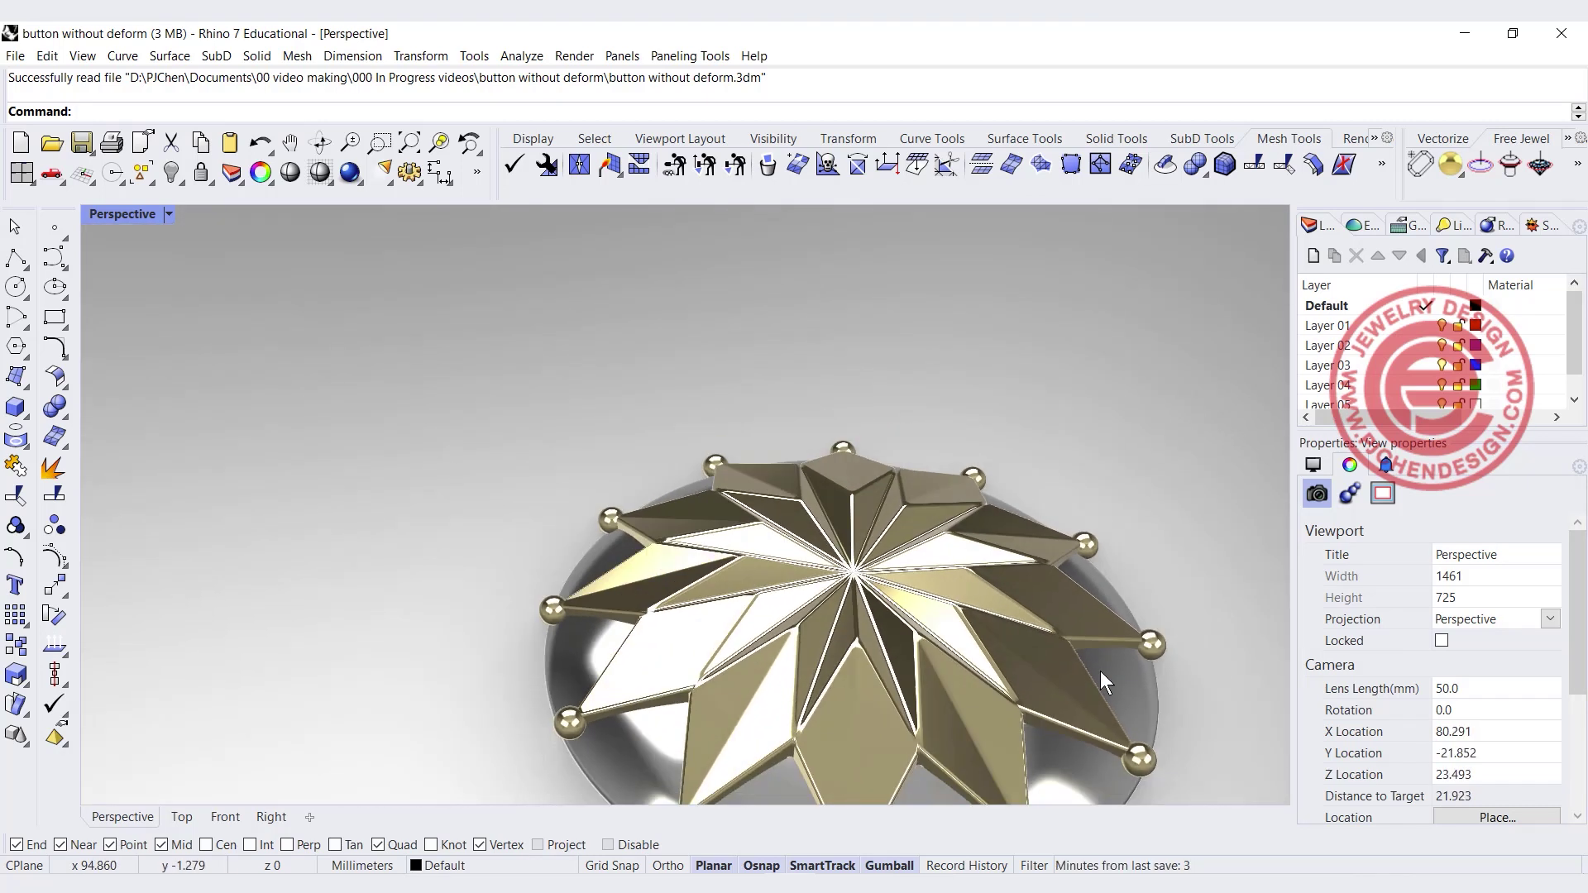
right_click_drag(1100, 672, 997, 522, "shift")
left_click(987, 622)
left_click(1091, 717)
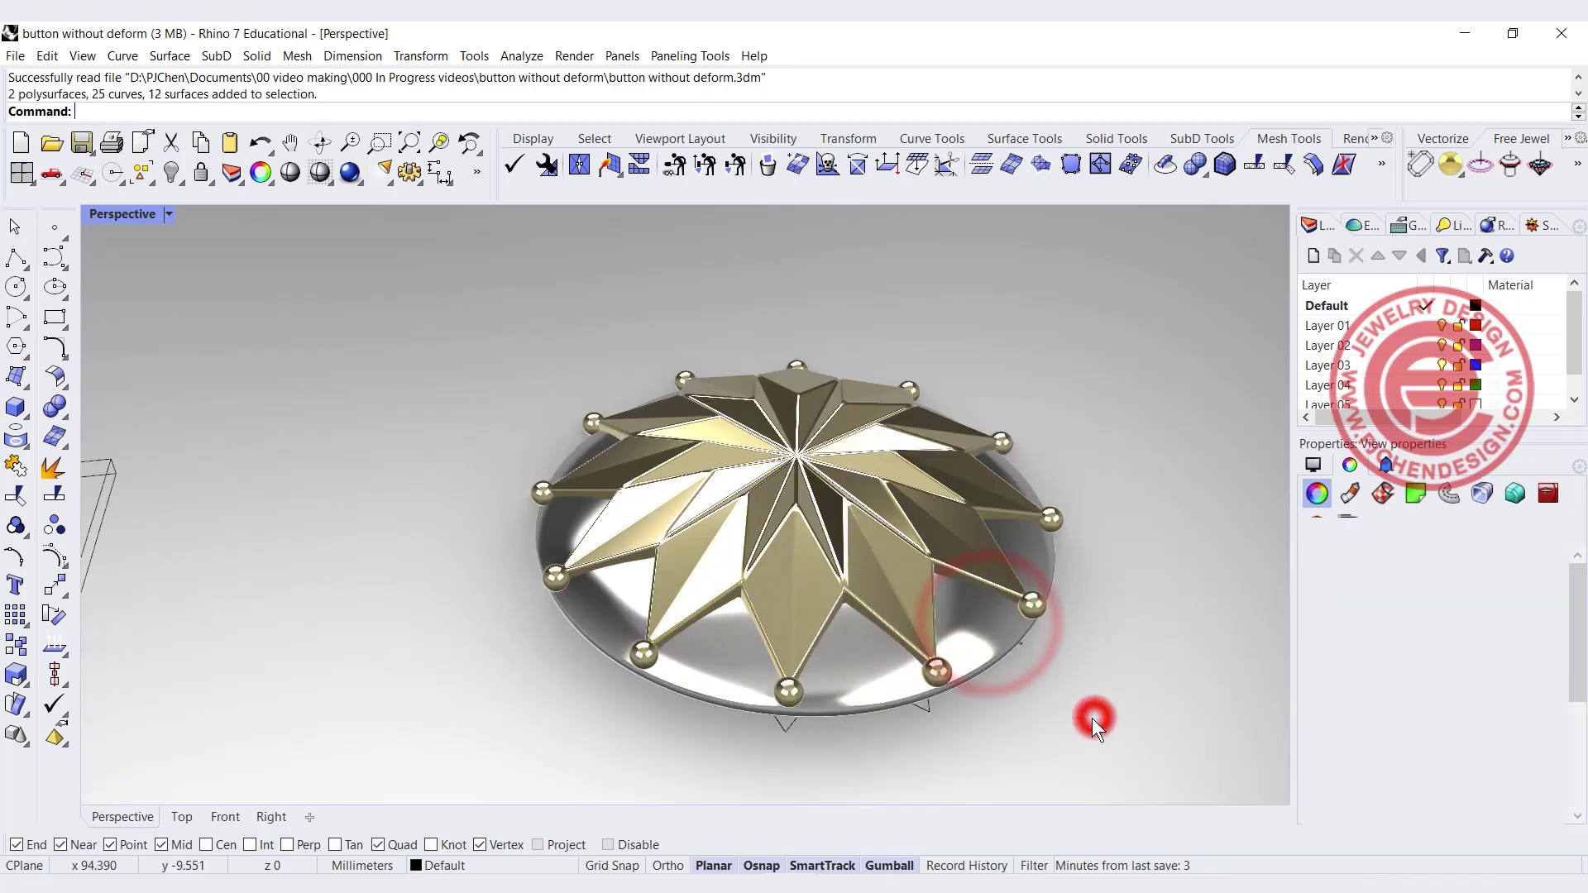
scroll(771, 563, "down", 5)
Pan over to the original pattern, the cage-edited flower and the gold star ornament to inspect them
right_click_drag(141, 556, 810, 463, "shift")
scroll(413, 529, "up", 4)
right_click_drag(369, 612, 390, 584)
scroll(736, 597, "down", 6)
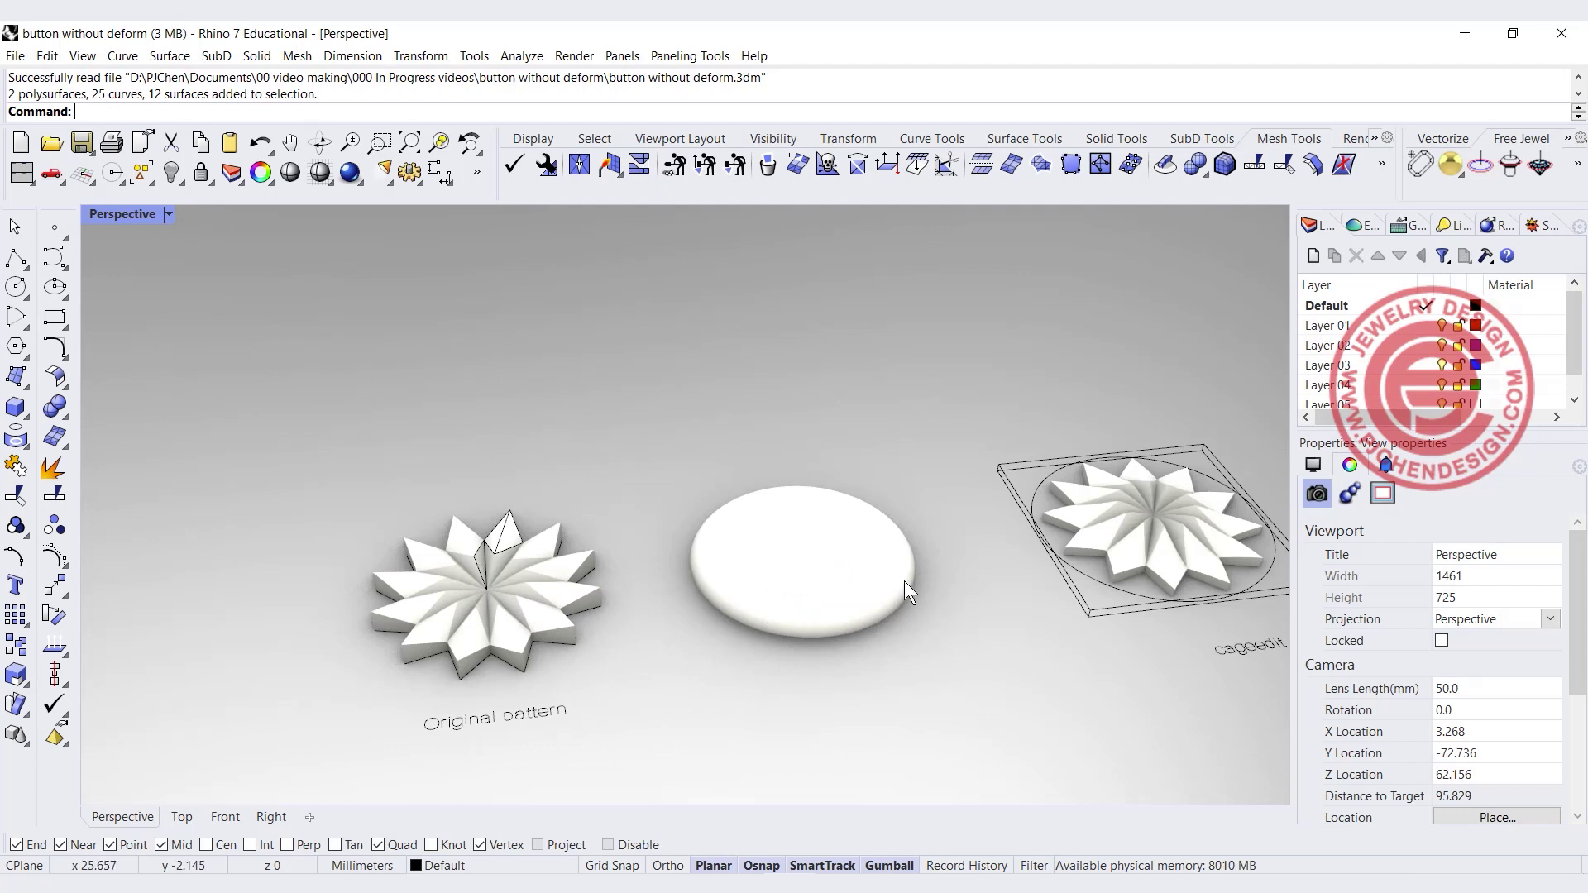
right_click_drag(951, 593, 642, 615, "shift")
scroll(860, 601, "up", 2)
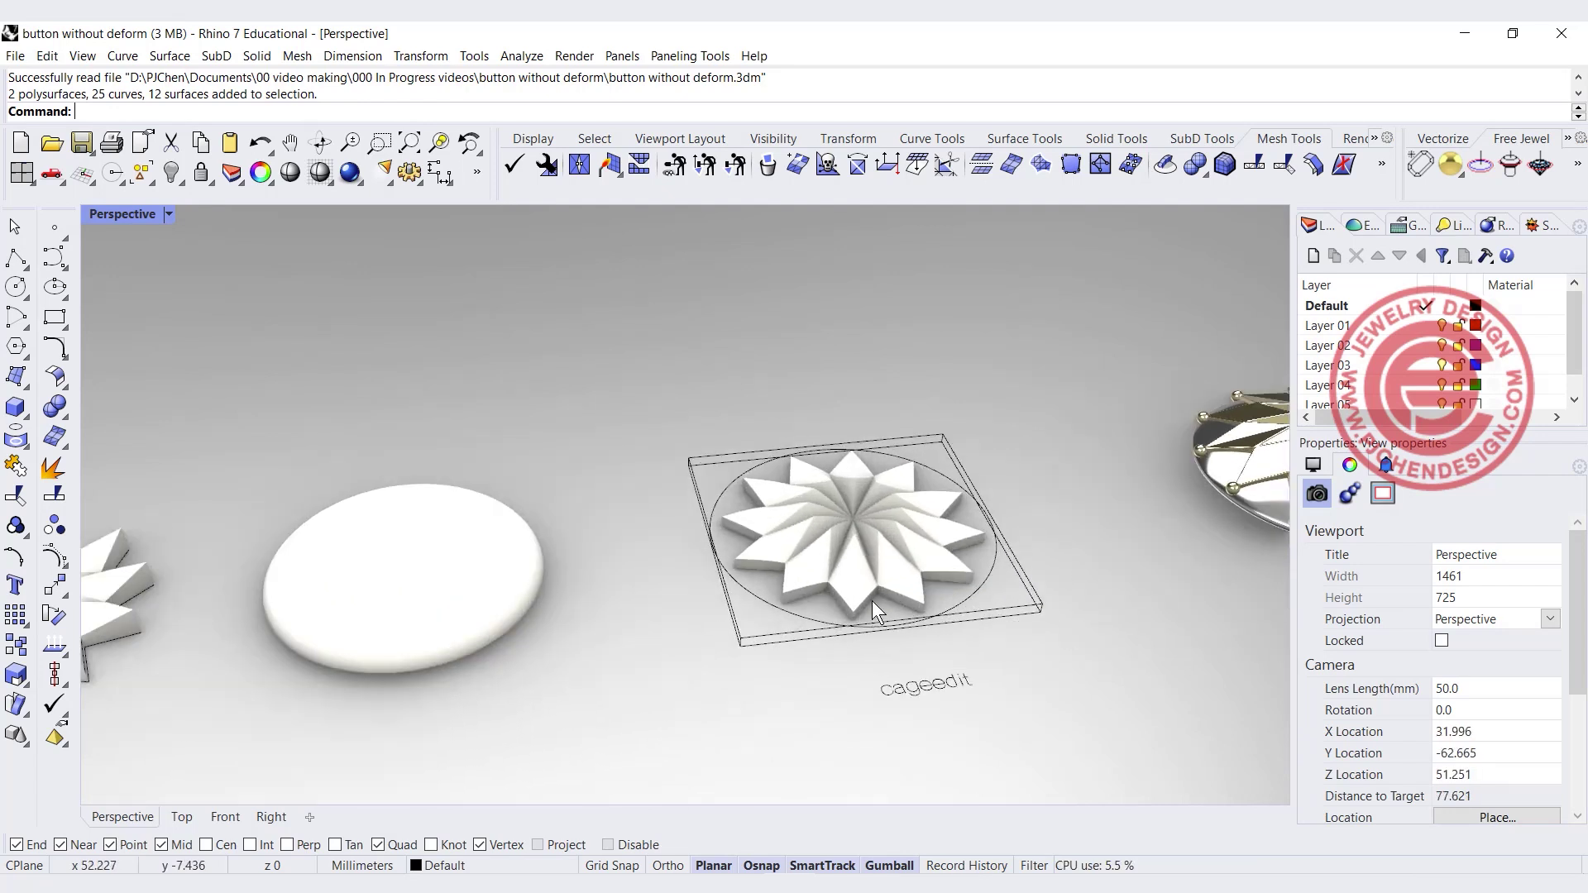
scroll(959, 569, "down", 4)
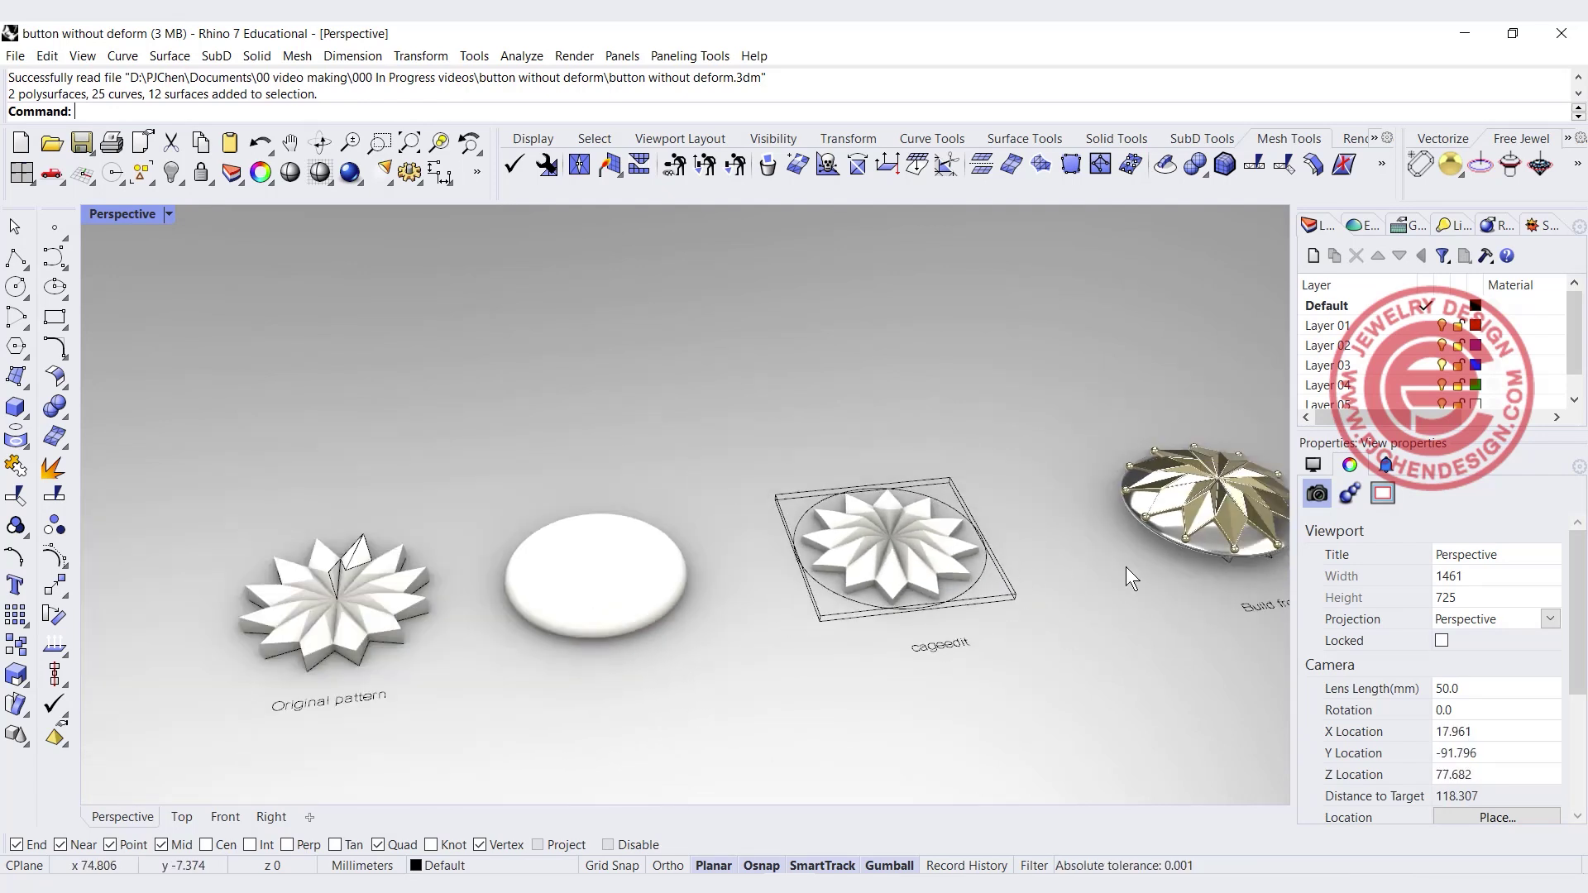
right_click_drag(1124, 567, 648, 617, "shift")
scroll(781, 555, "up", 10)
right_click_drag(953, 530, 753, 473)
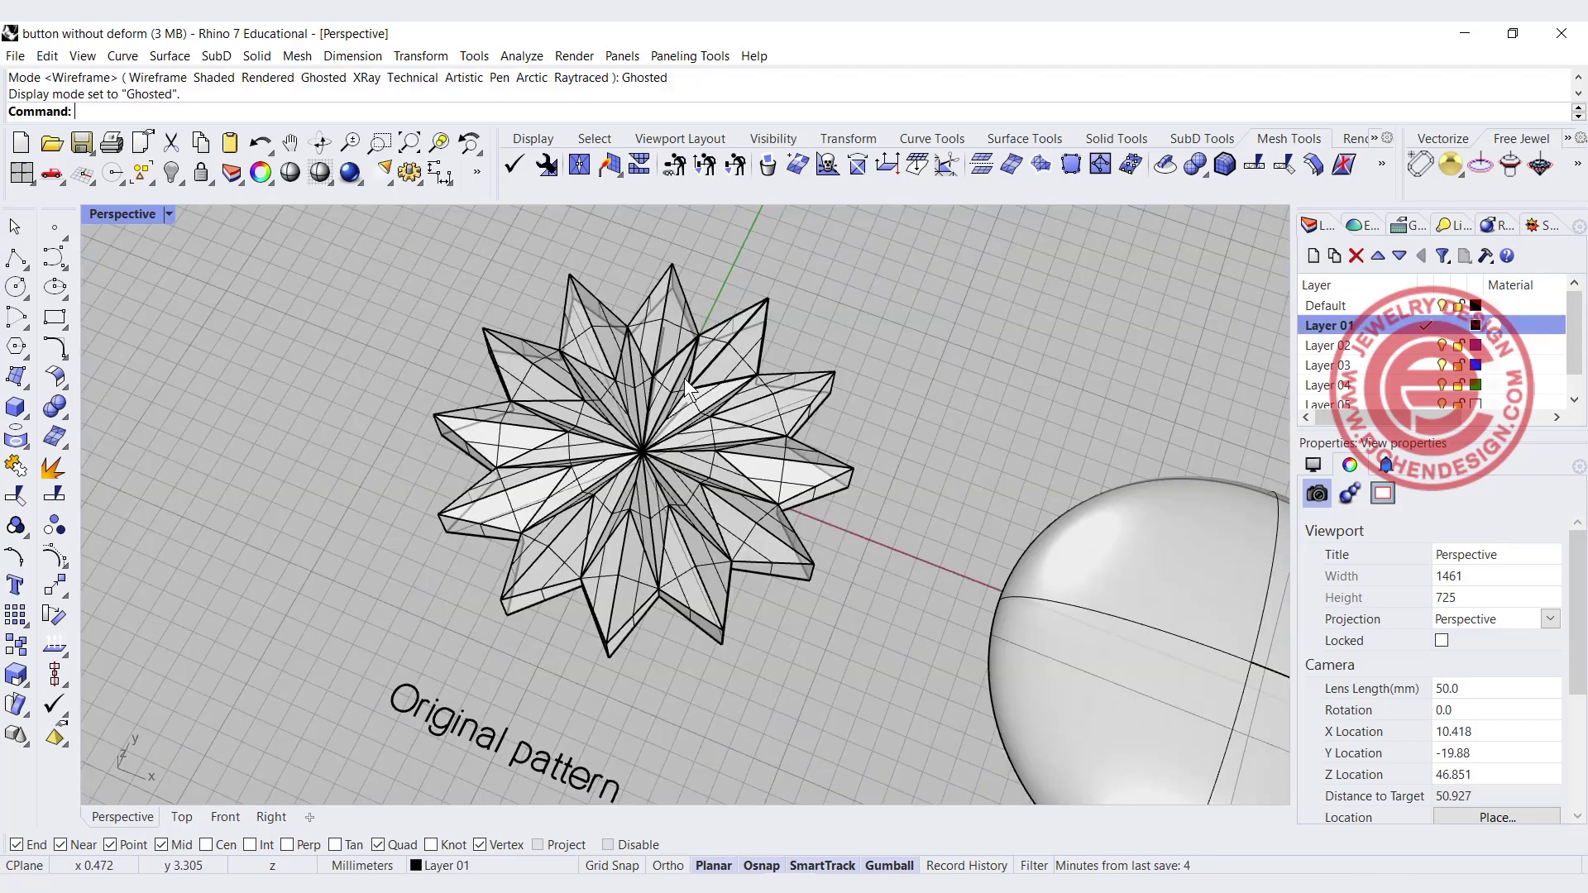
scroll(686, 380, "up", 3)
scroll(684, 373, "up", 4)
right_click_drag(668, 452, 759, 398)
Hide the star polysurface and orbit around the remaining star curves
left_click(840, 376)
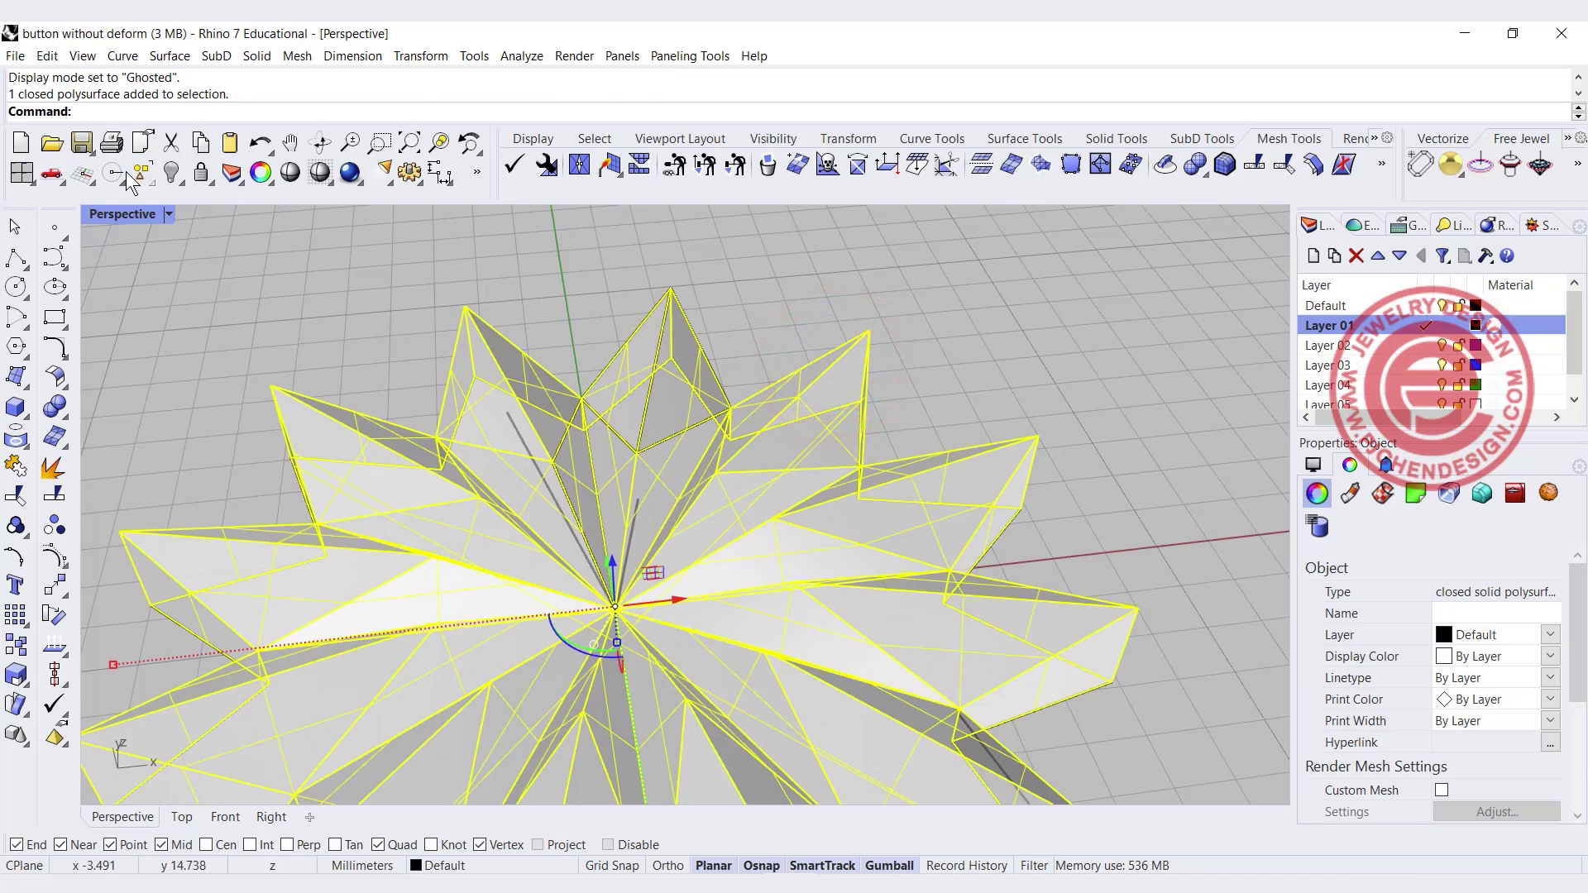
left_click(172, 172)
right_click_drag(578, 430, 648, 489)
scroll(639, 386, "down", 2)
right_click_drag(636, 387, 571, 488)
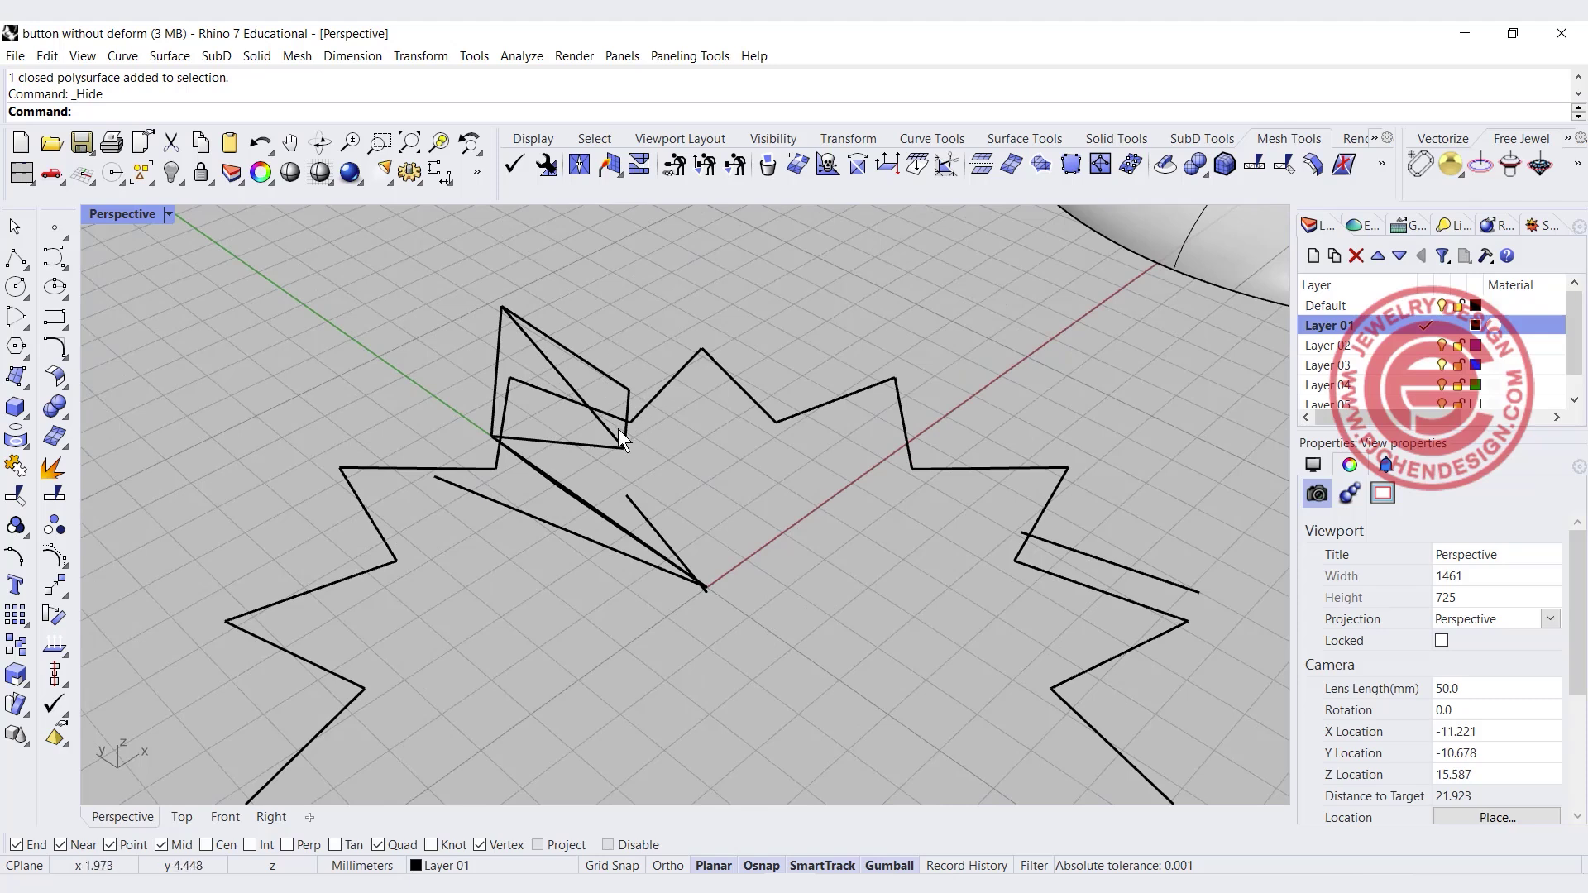
right_click_drag(608, 430, 549, 496)
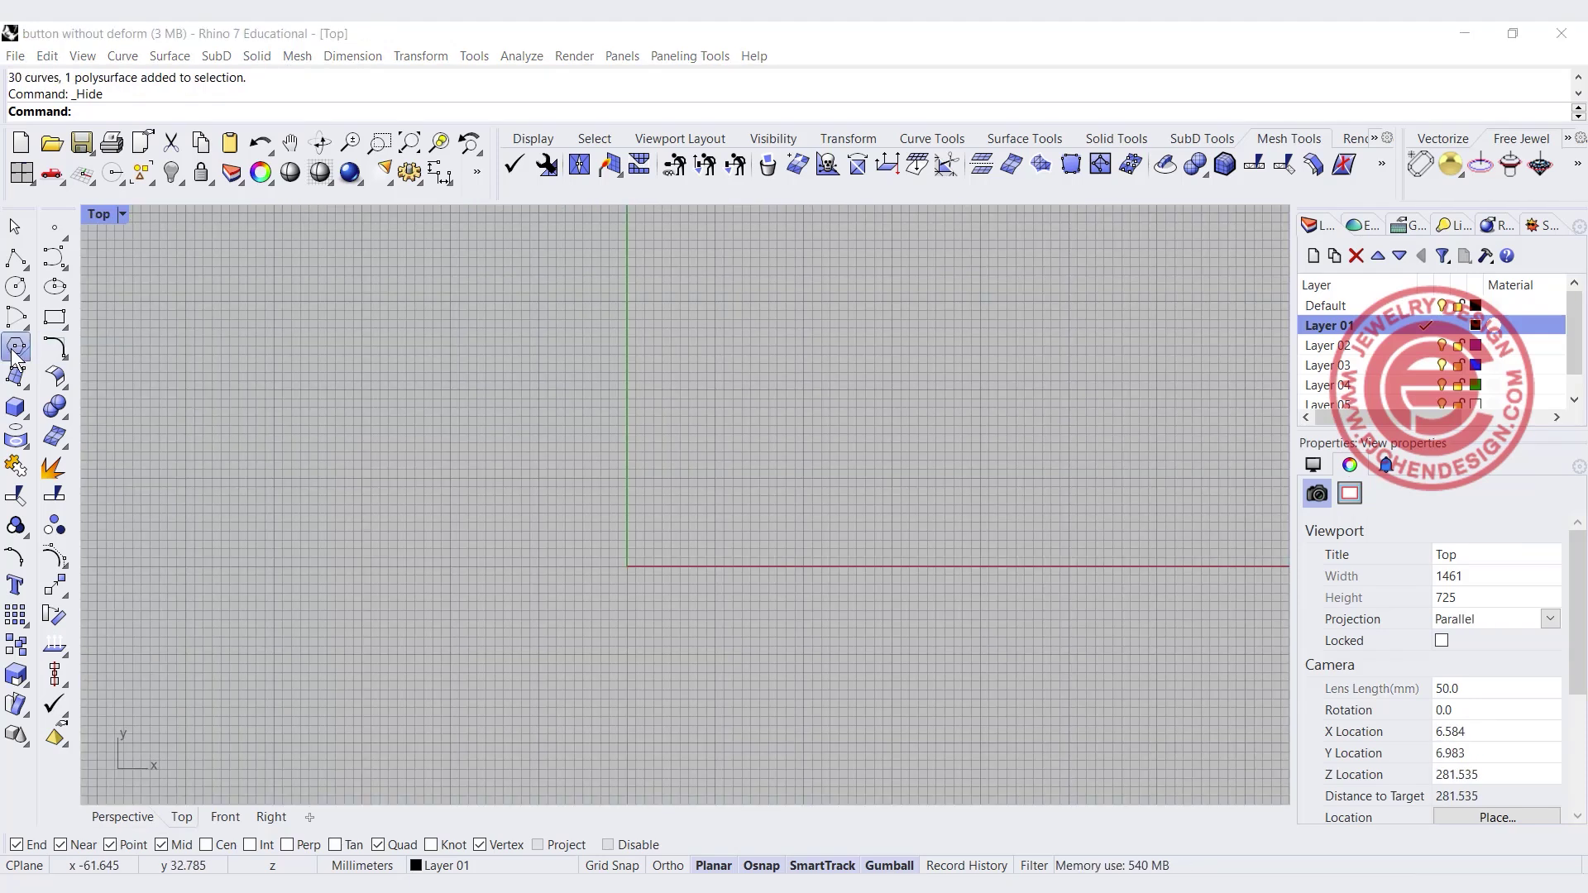
left_click(17, 356)
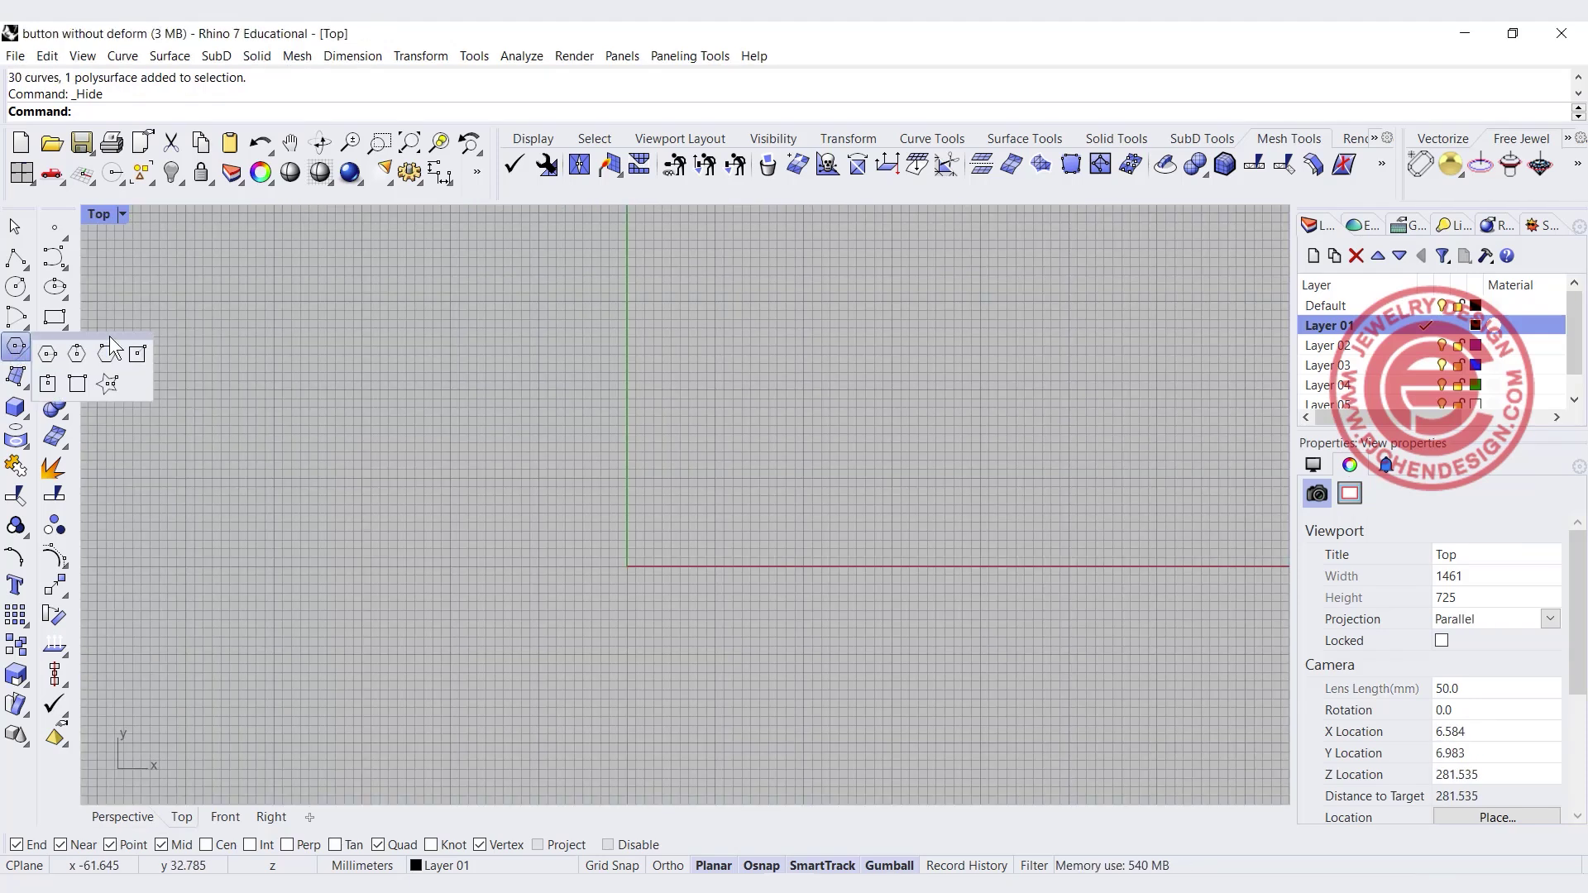
Draw a 12-sided star centred on the origin with its outer corner at the top
left_click(107, 383)
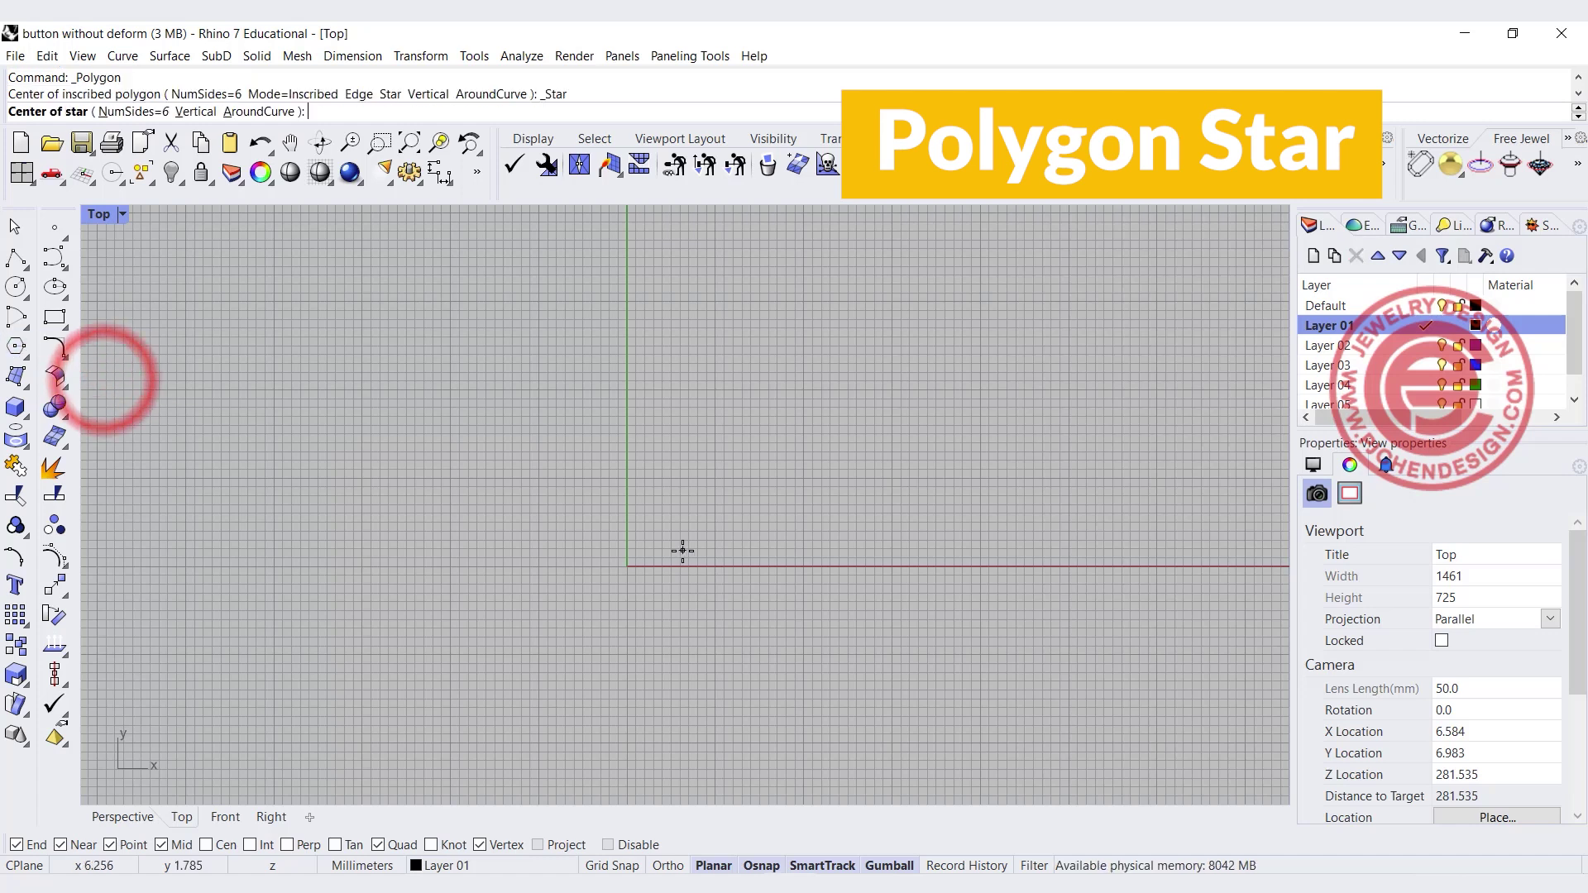
left_click(627, 566)
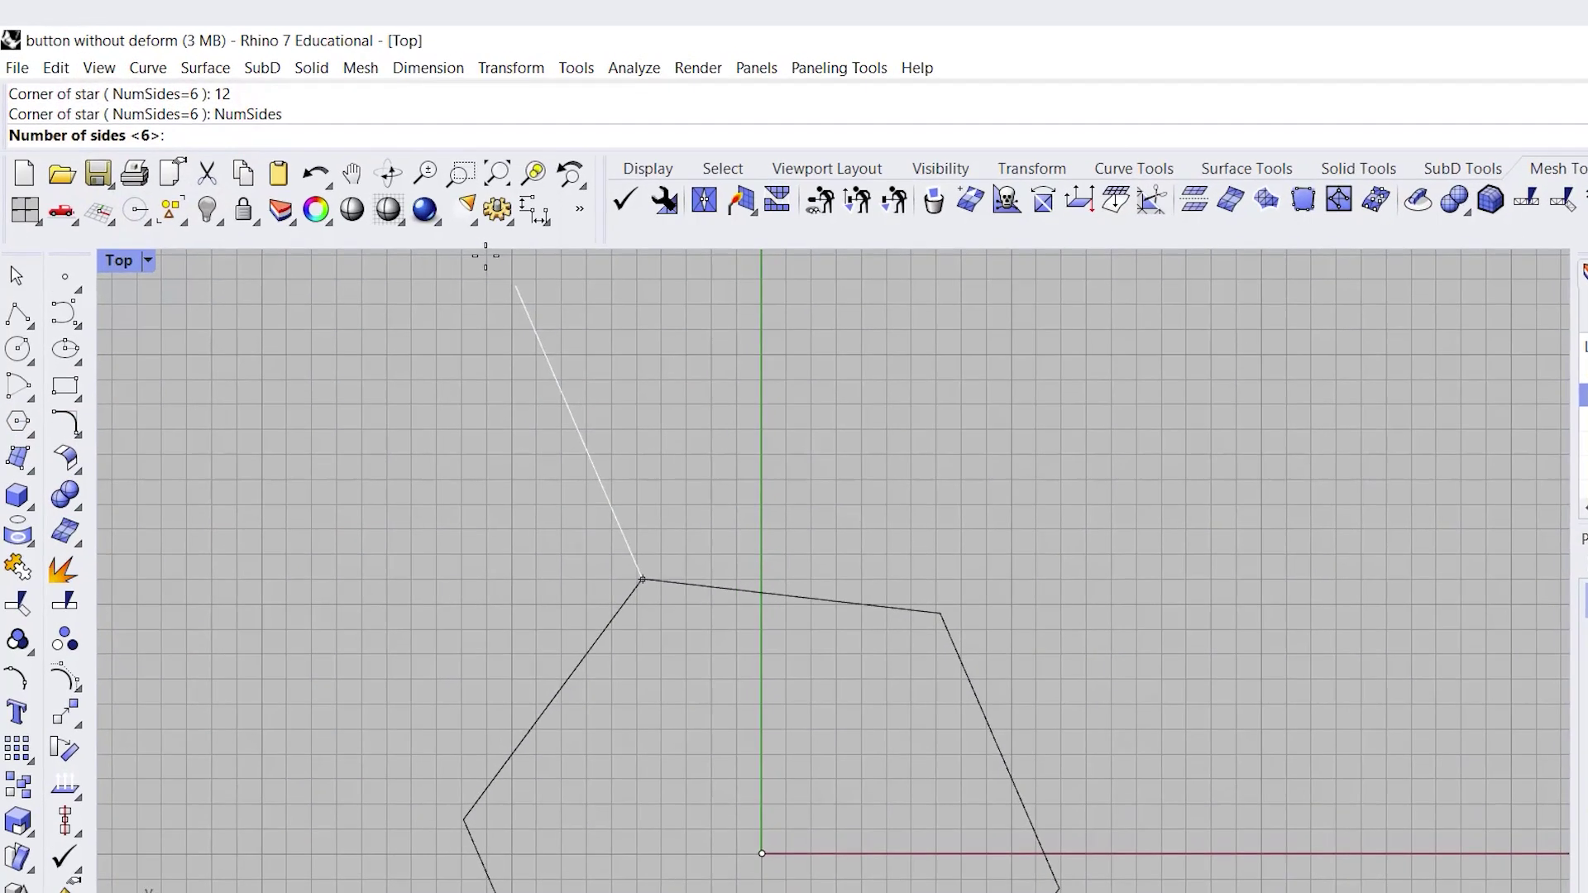
type("12")
key("Return")
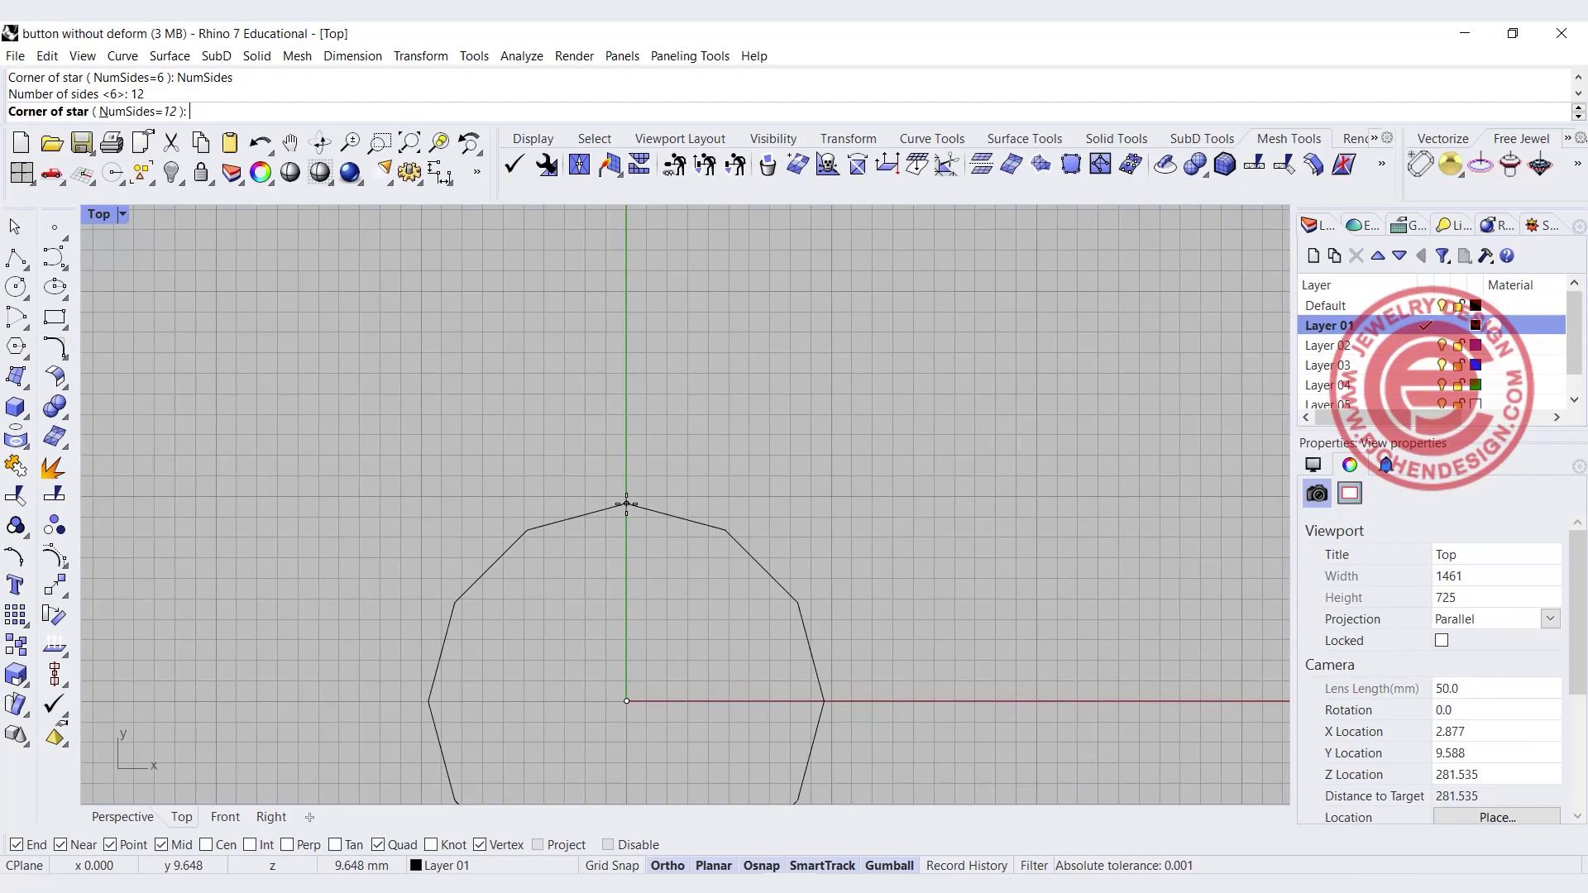
left_click(874, 705)
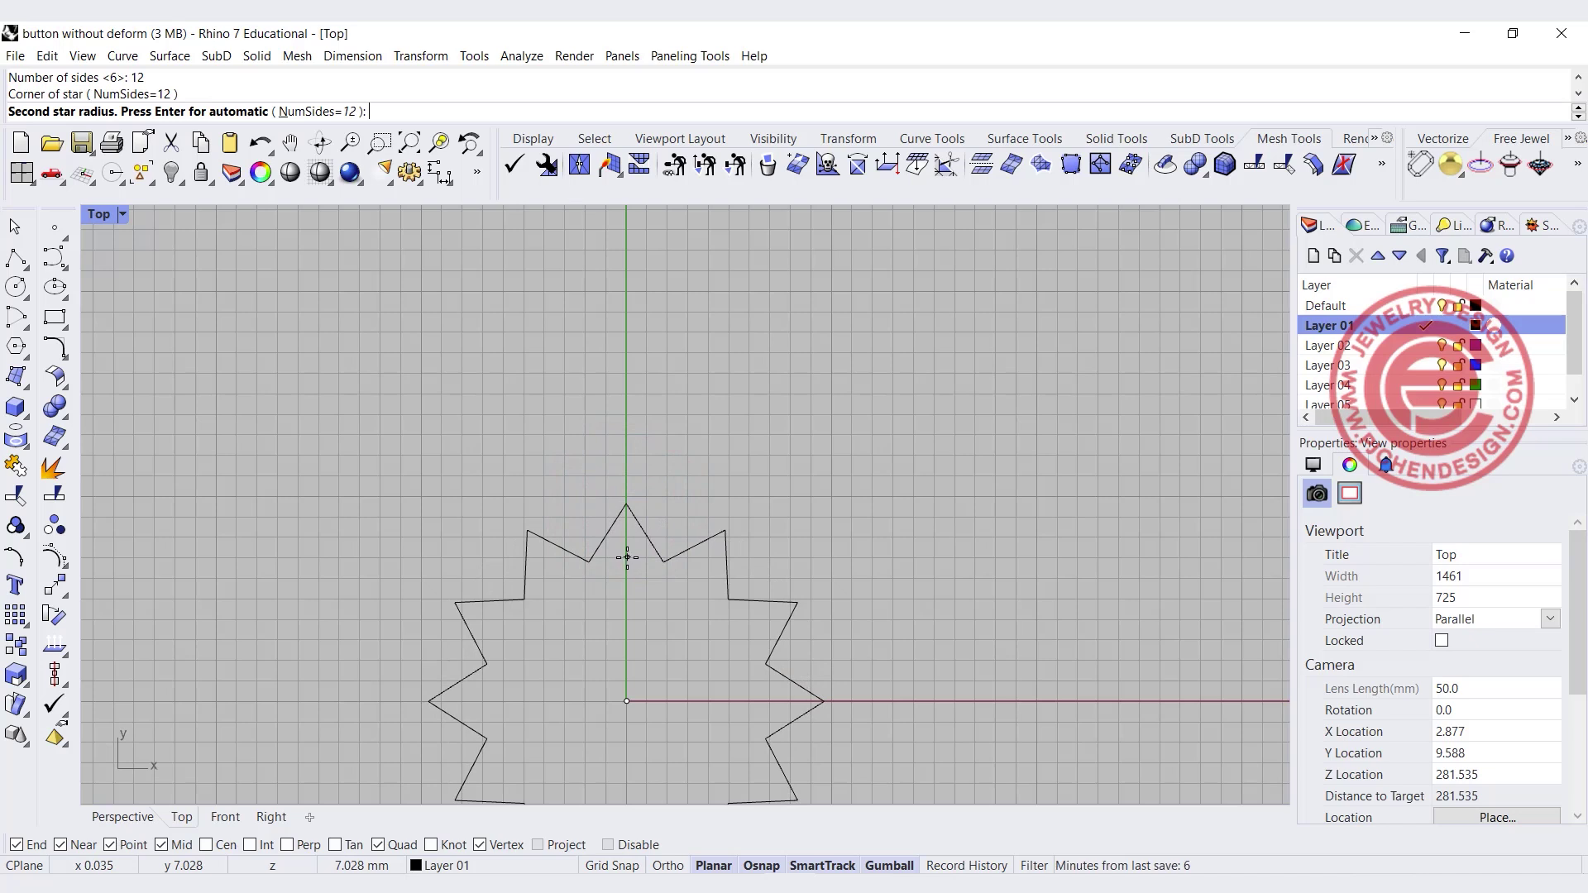
left_click(15, 259)
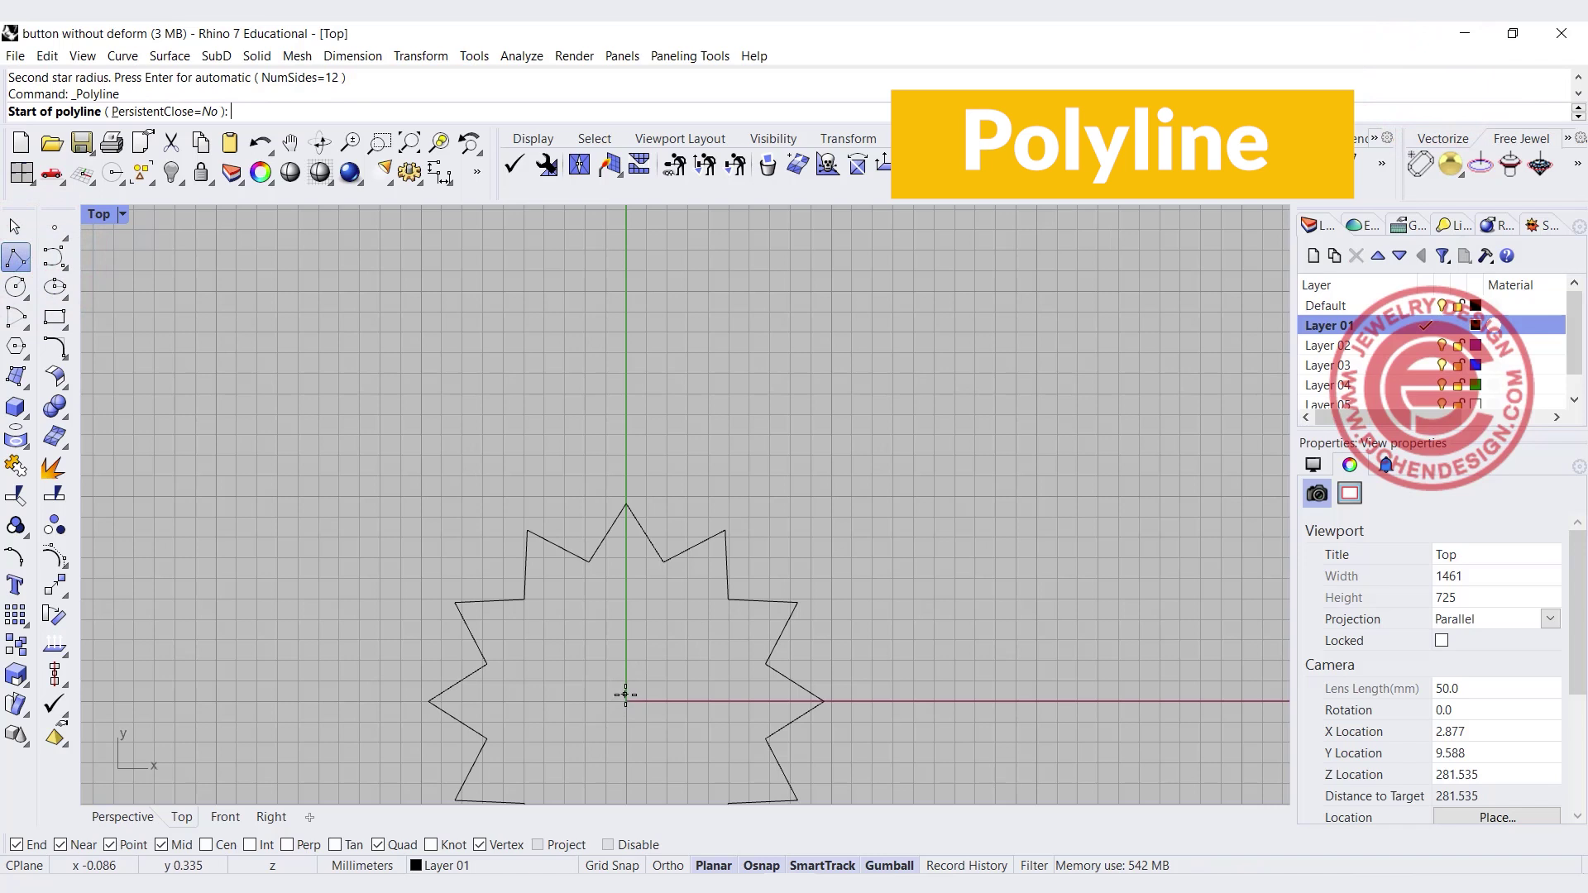
Draw lines from the origin and the left and right inner star corners to the vertical axis
scroll(622, 613, "up", 4)
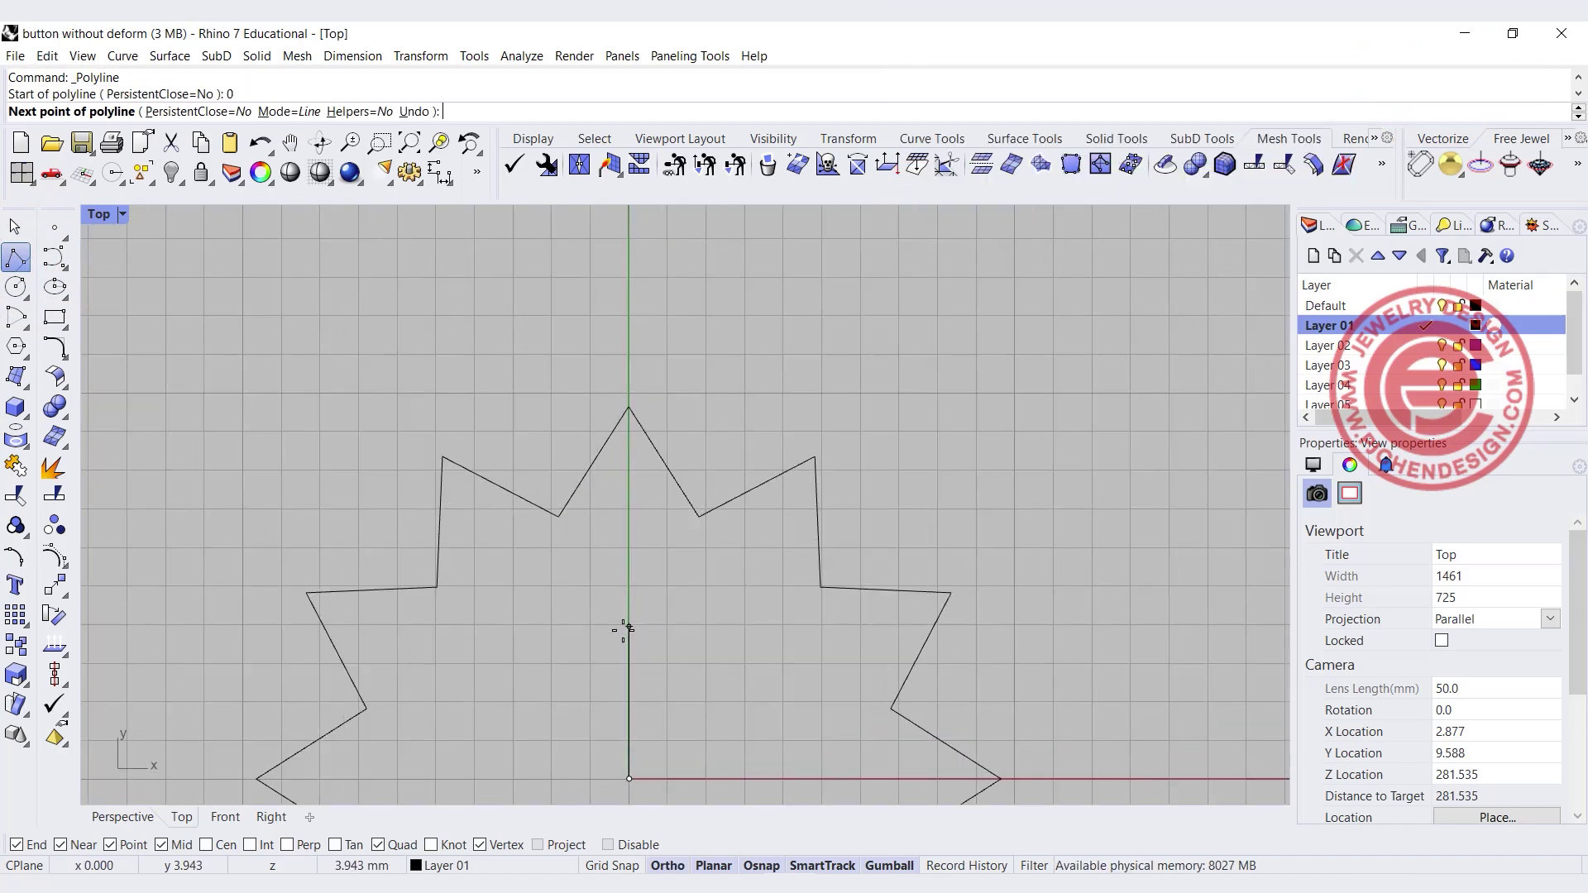
left_click(626, 642, "shift")
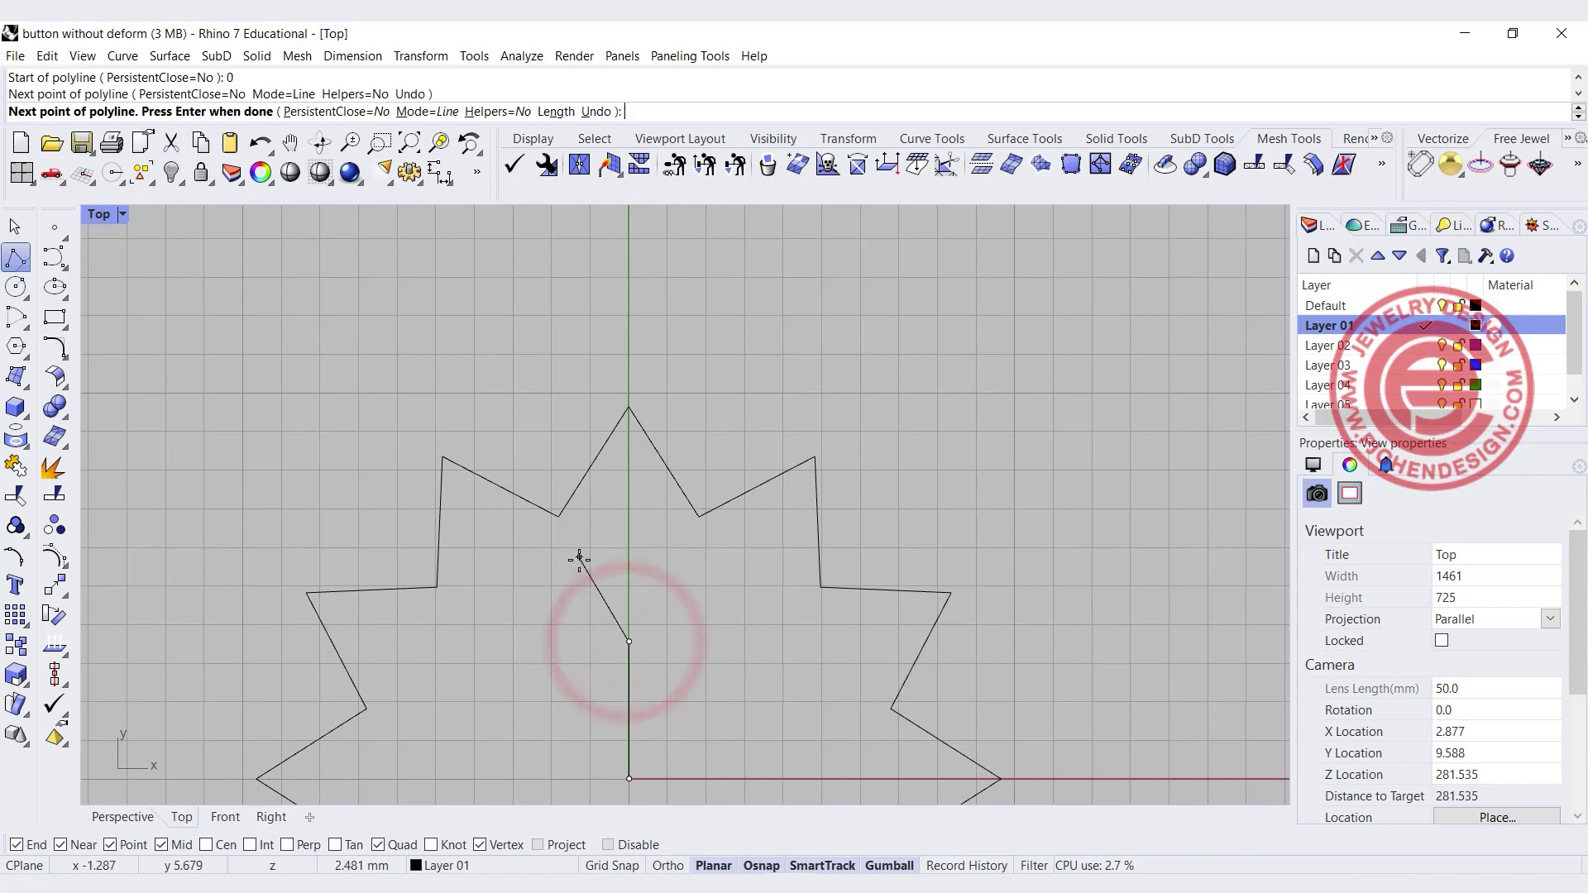
key("Return")
key("Return")
left_click(560, 517)
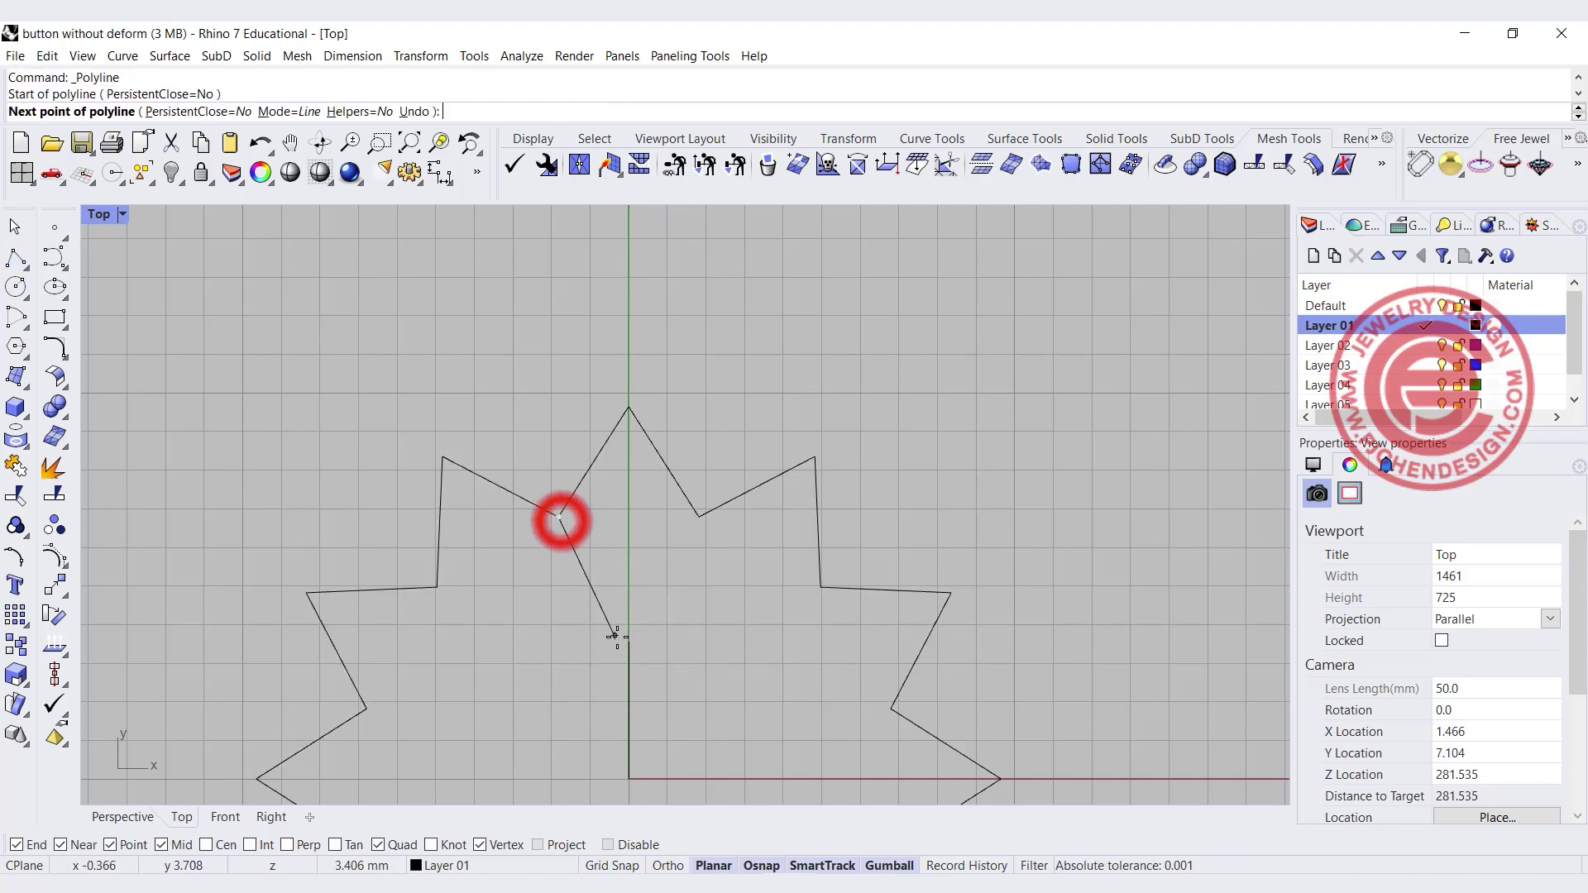
left_click(629, 641)
key("Return")
key("Return")
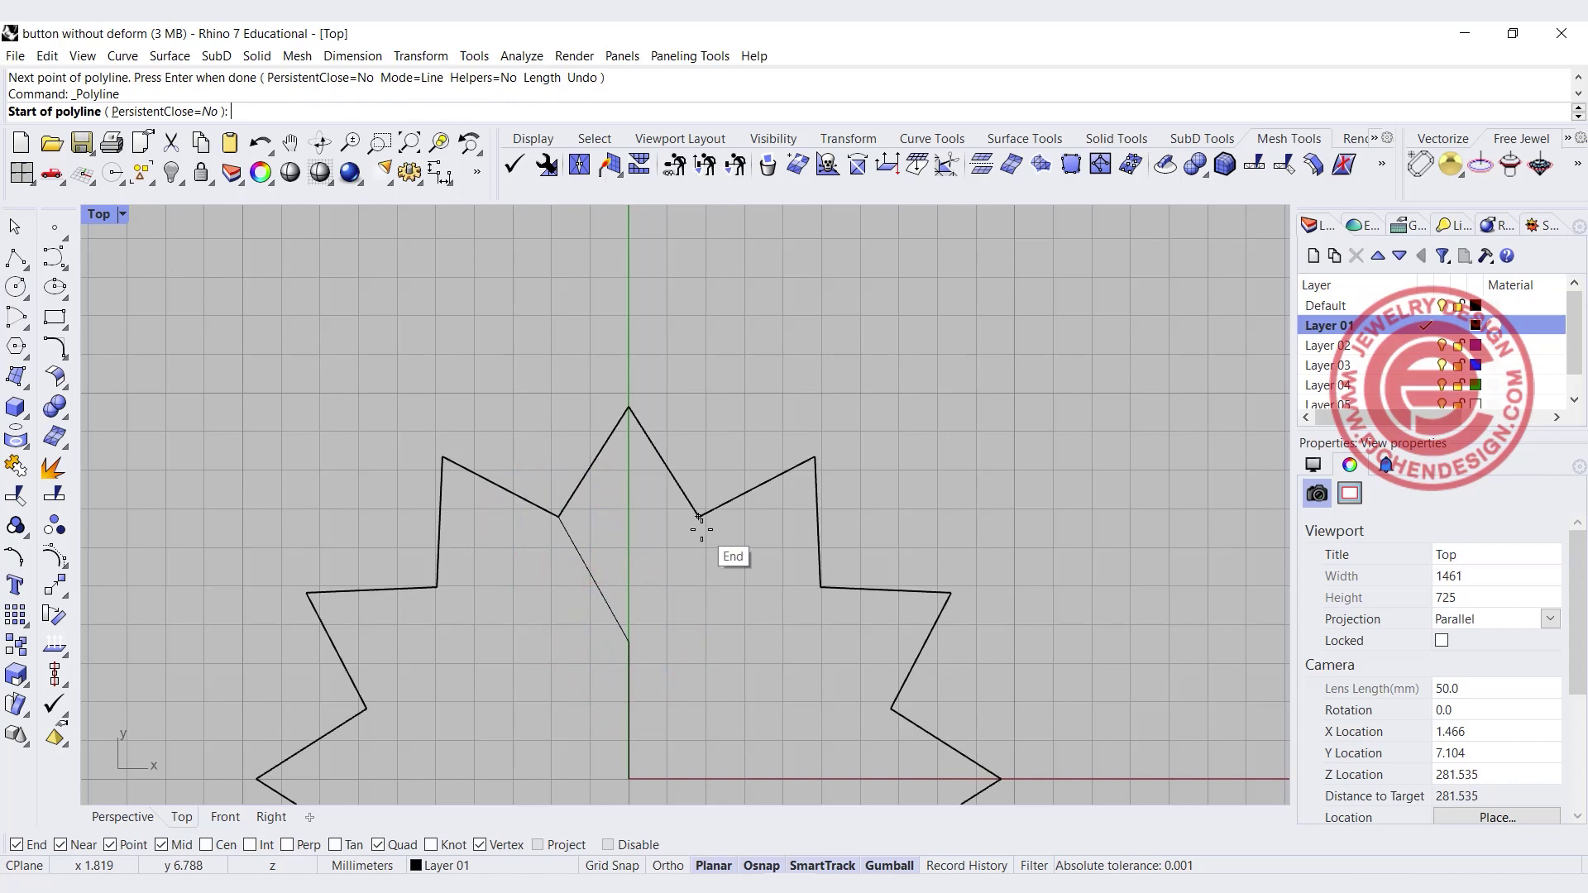
left_click(699, 518)
left_click(629, 641)
key("Return")
Mirror the diagonal and vertical centre line about a plane through the origin and right inner corner
scroll(670, 638, "down", 2)
scroll(654, 575, "up", 4)
left_click(651, 583)
left_click(632, 685, "shift")
right_click_drag(747, 663, 715, 555)
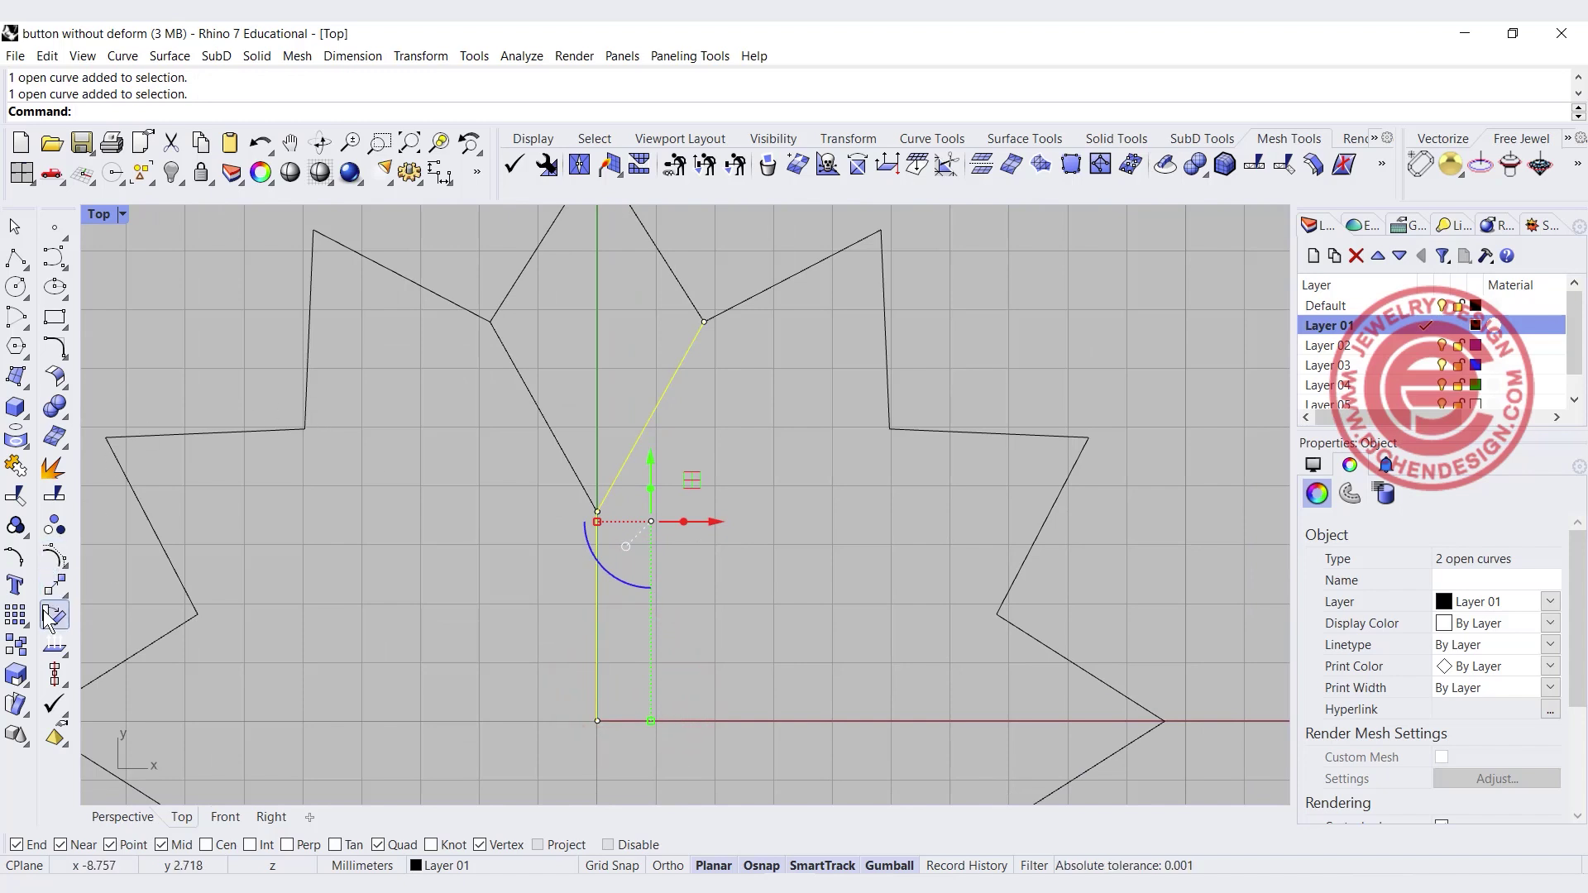
left_click(58, 587)
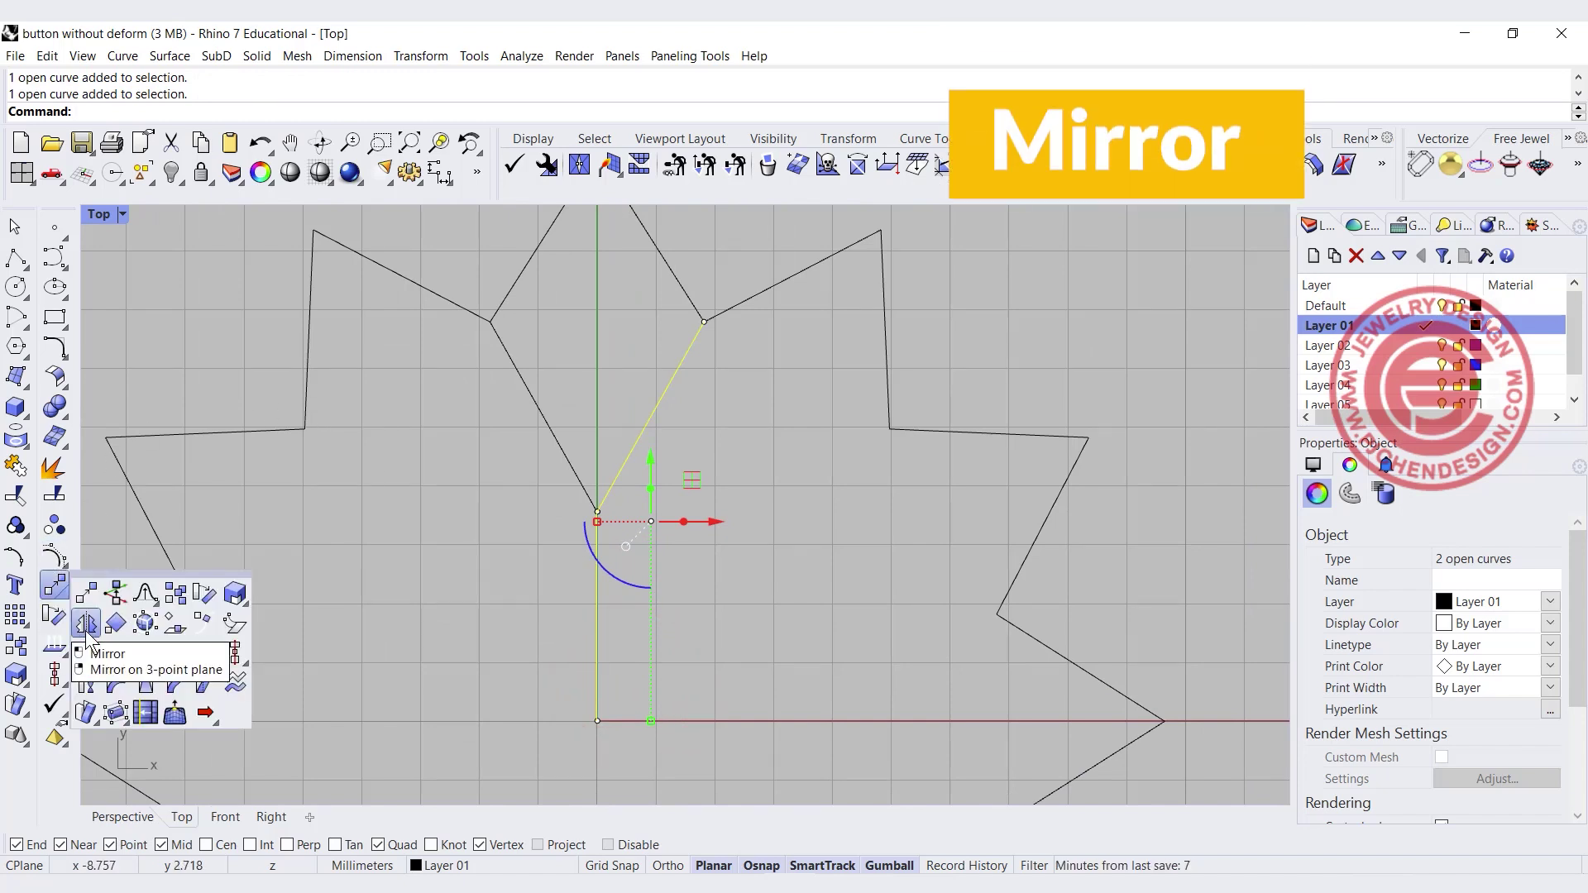
left_click(86, 624)
left_click(597, 720)
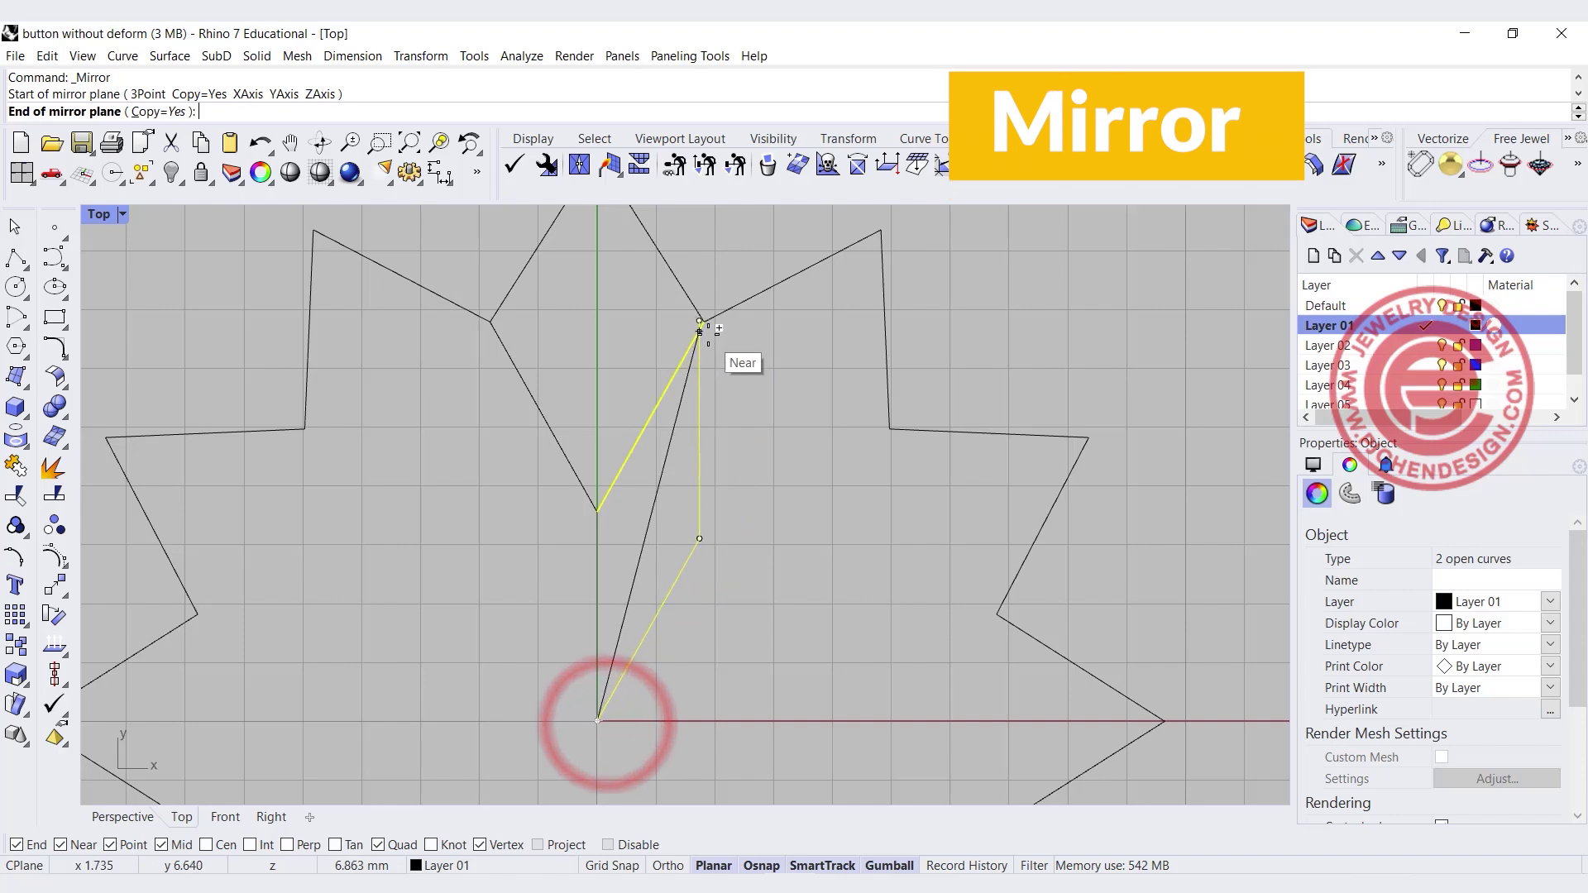
left_click(708, 322)
left_click(796, 498)
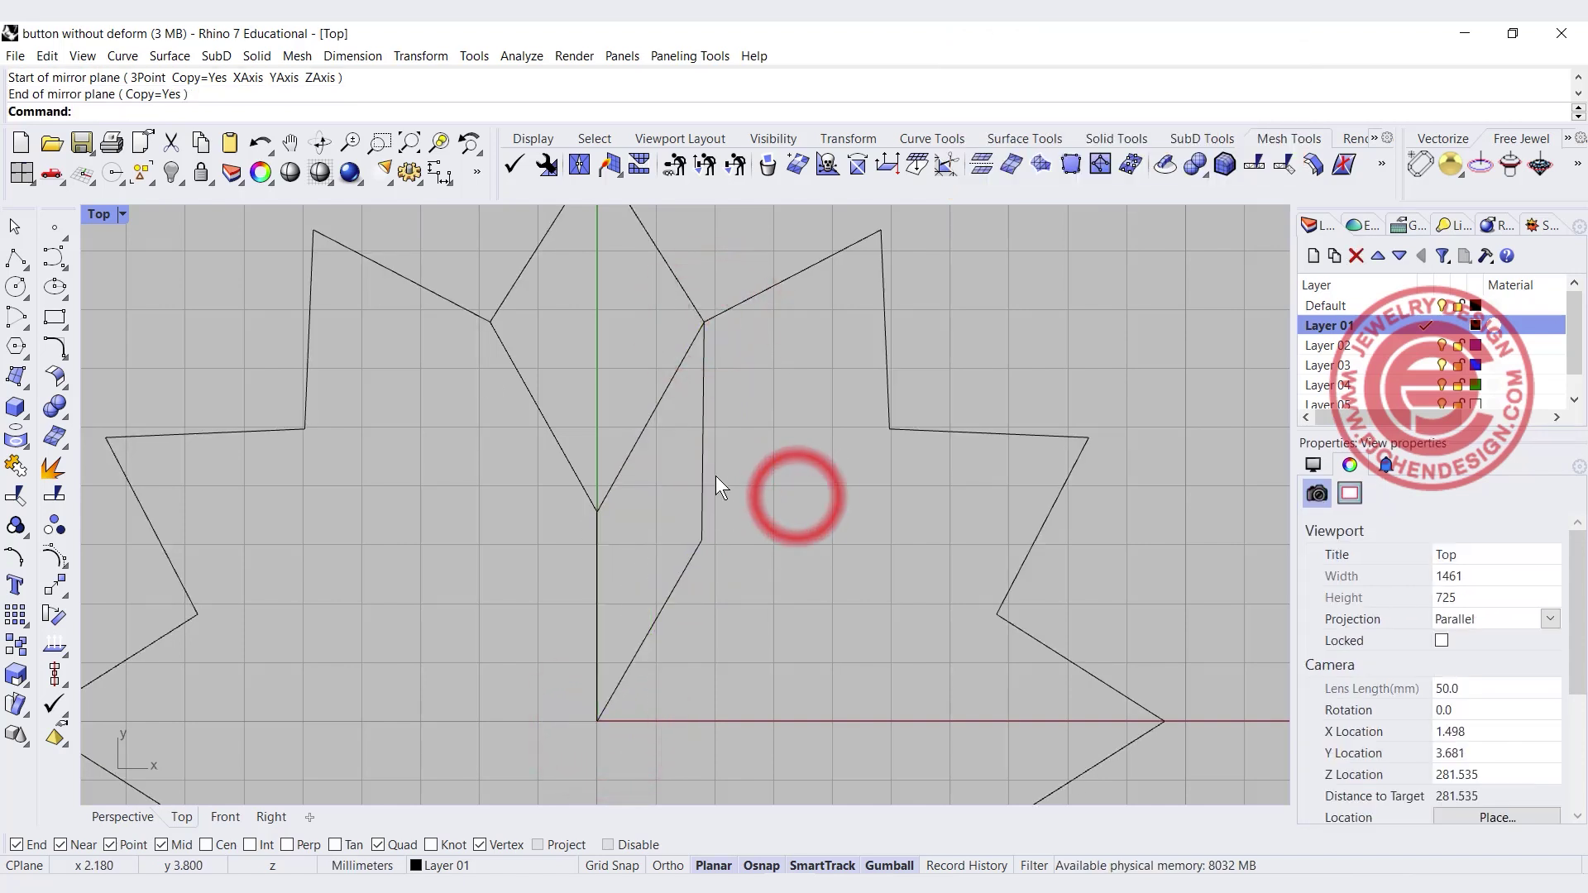
scroll(673, 456, "down", 3)
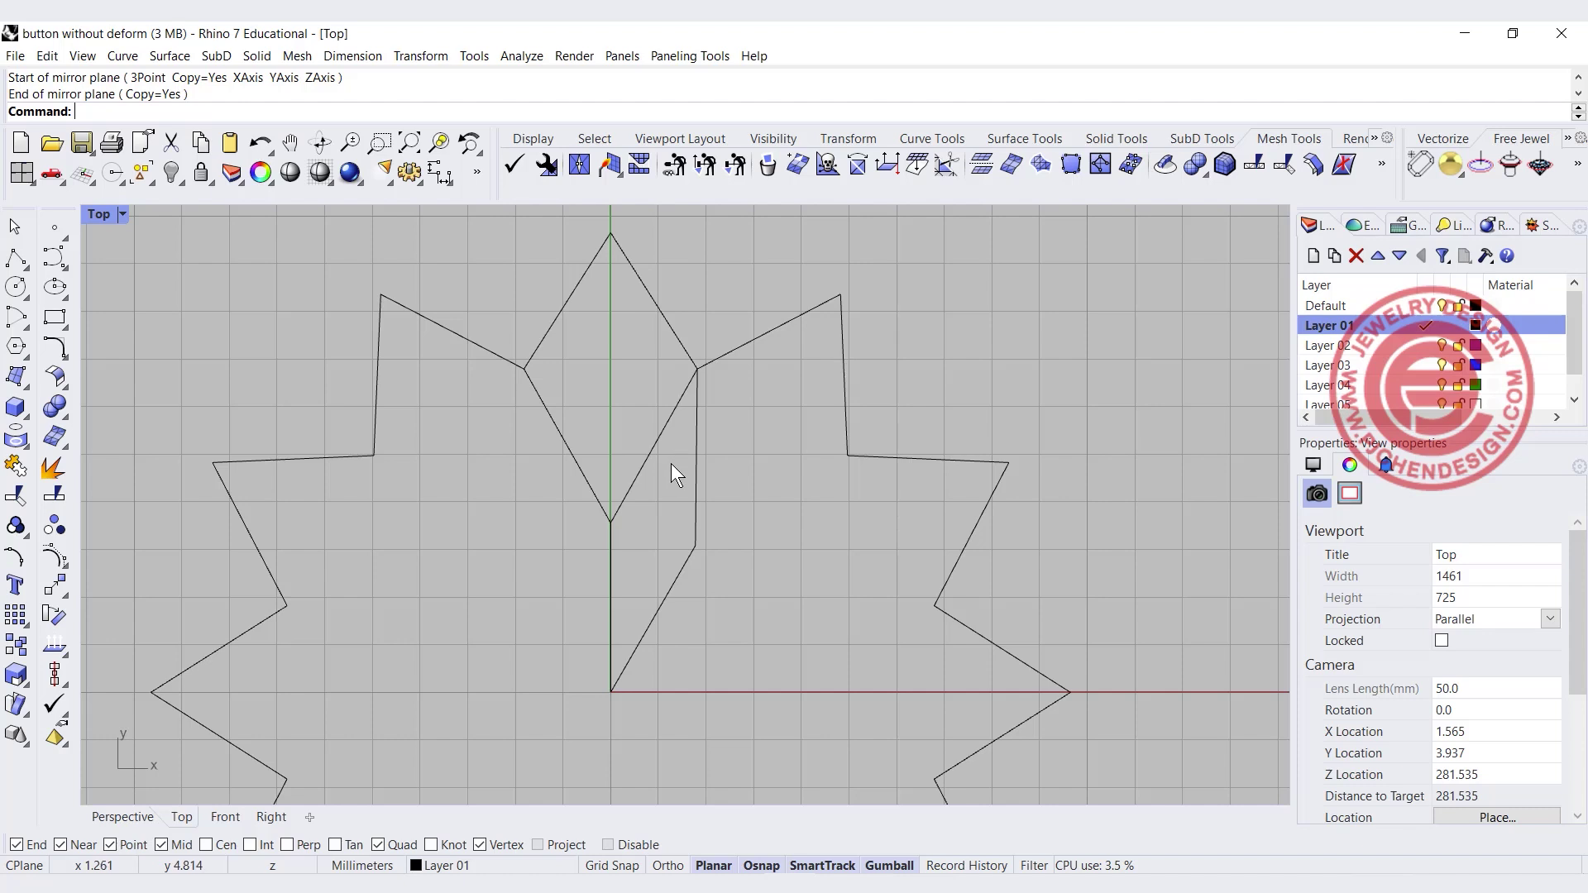
left_click_drag(711, 533, 687, 520)
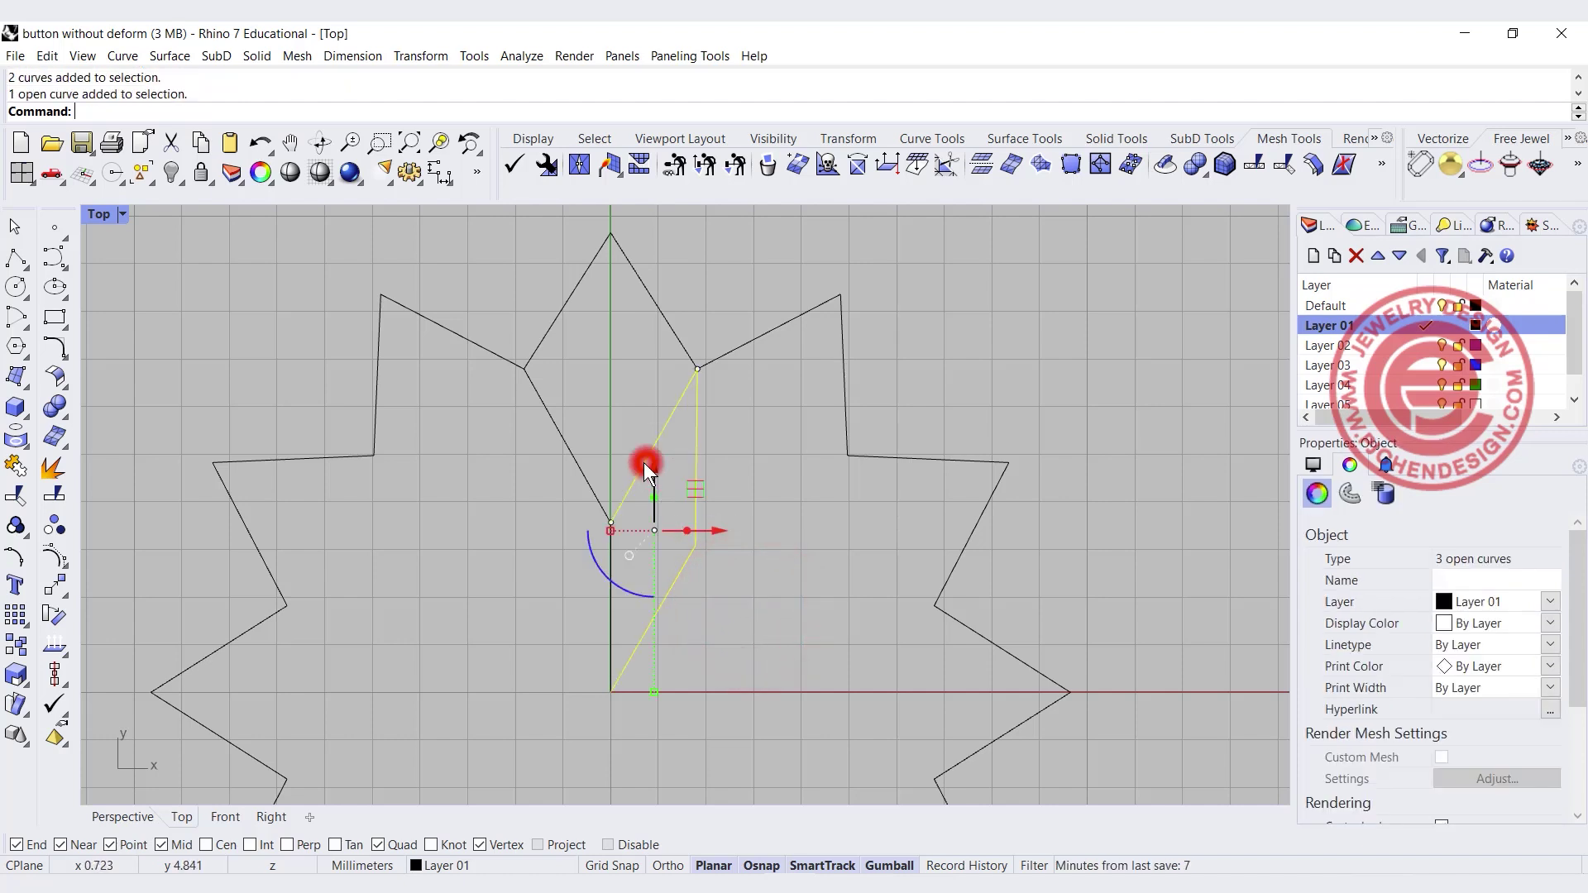
Turn on control points of the facet curves and lift the two middle points upward into a peak
left_click(610, 559, "shift")
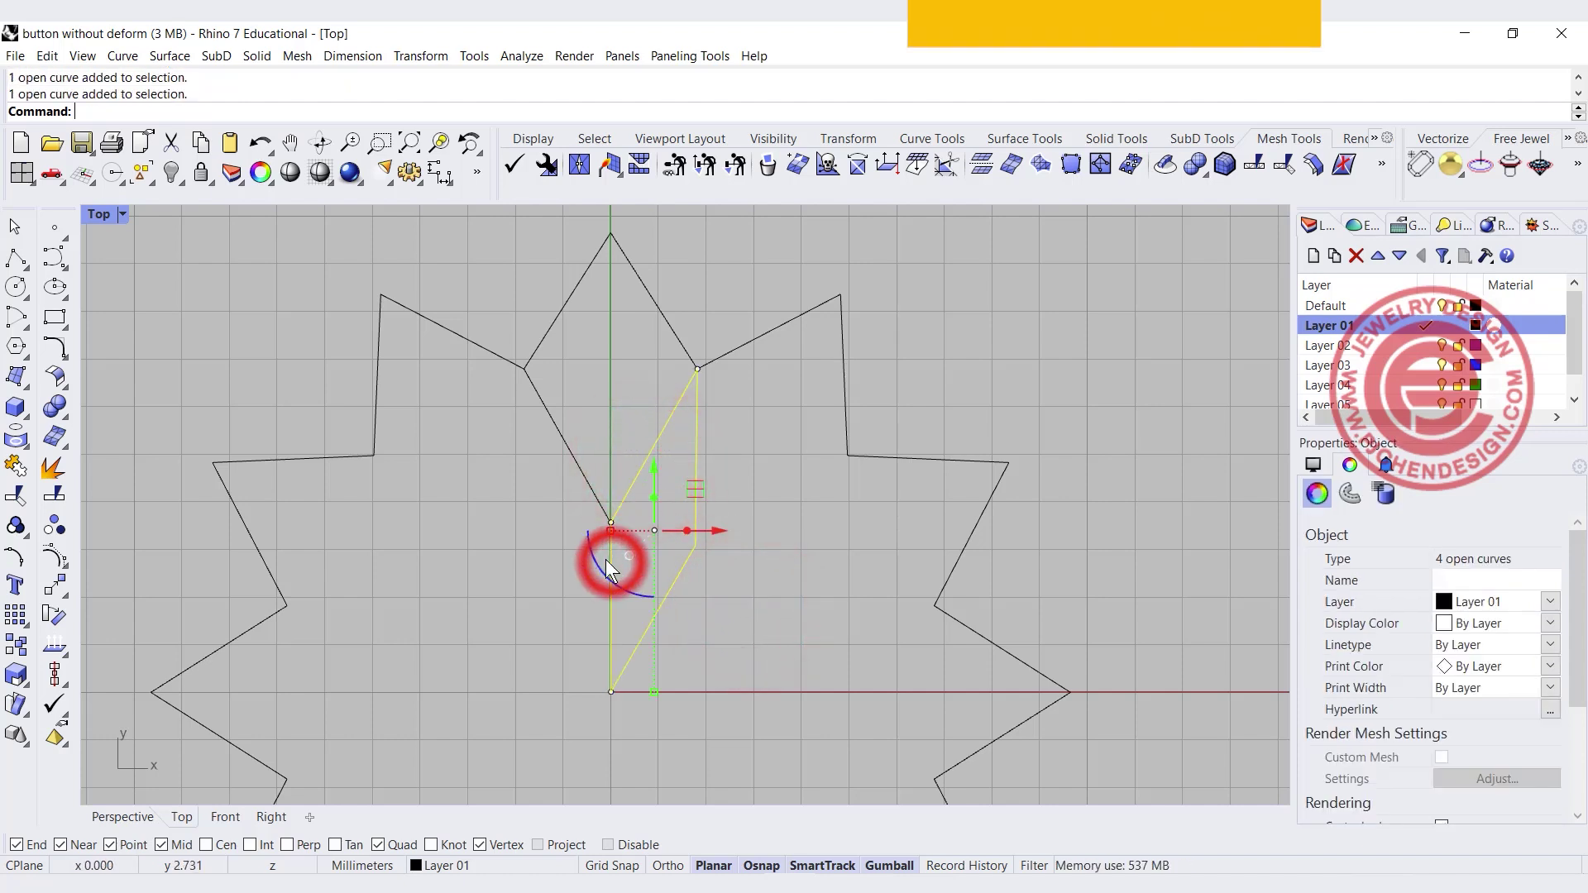
left_click(61, 561)
left_click_drag(638, 547, 762, 635)
scroll(686, 533, "up", 3)
scroll(706, 551, "down", 2)
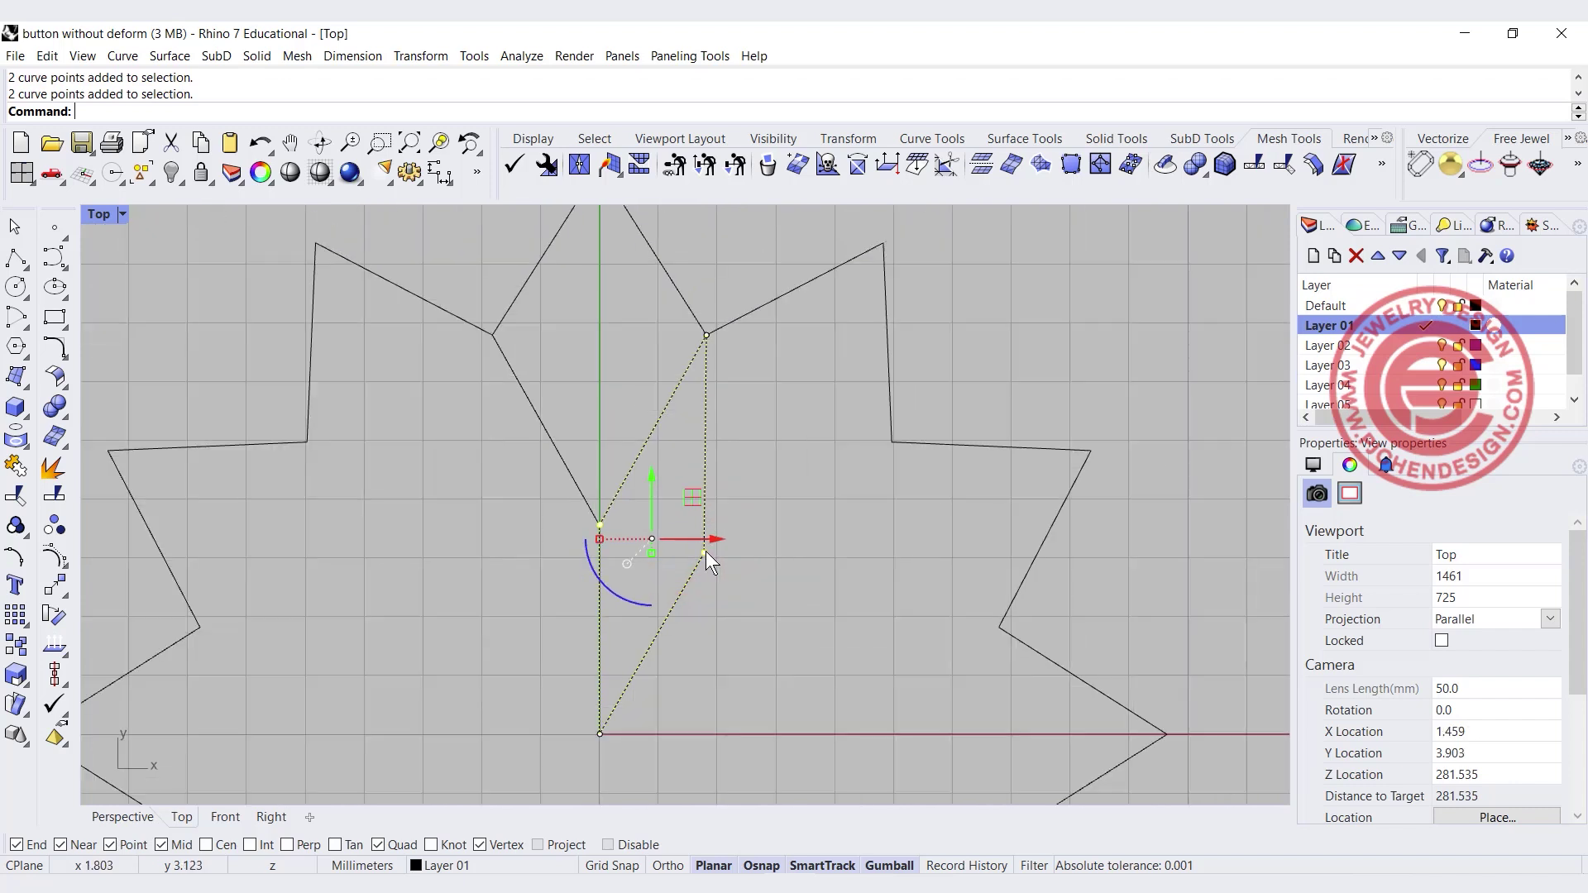
double_click(93, 213)
scroll(1082, 655, "up", 2)
left_click_drag(1061, 655, 1064, 607)
Delete the leftover curve
left_click(920, 357)
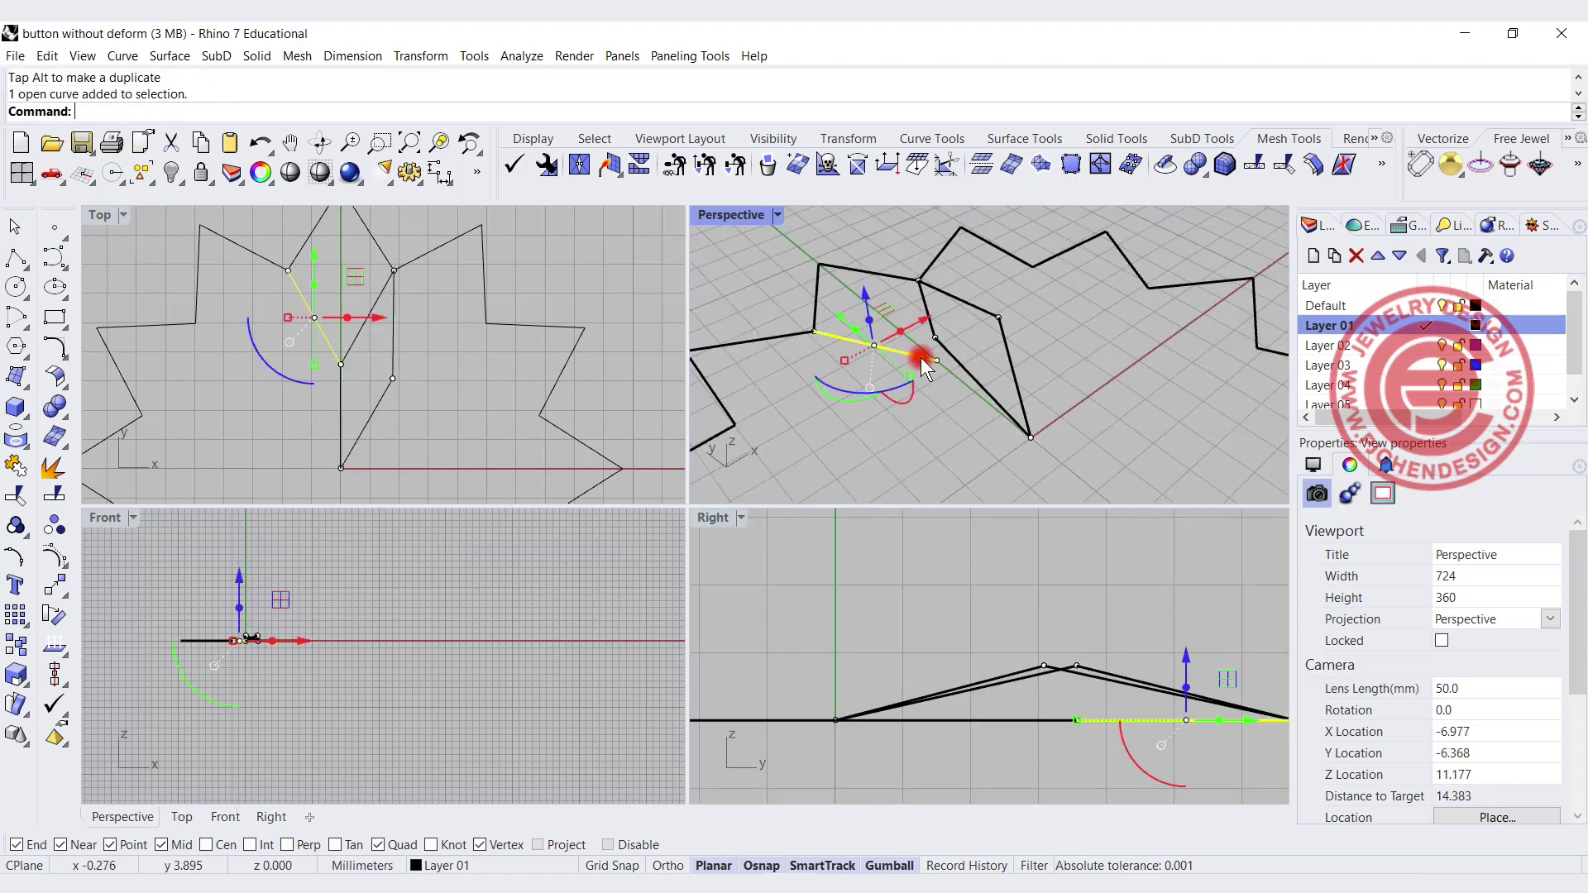
key("Delete")
mouse_move(1017, 354)
right_mouse_down()
mouse_move(1030, 347)
mouse_move(1001, 347)
right_mouse_up()
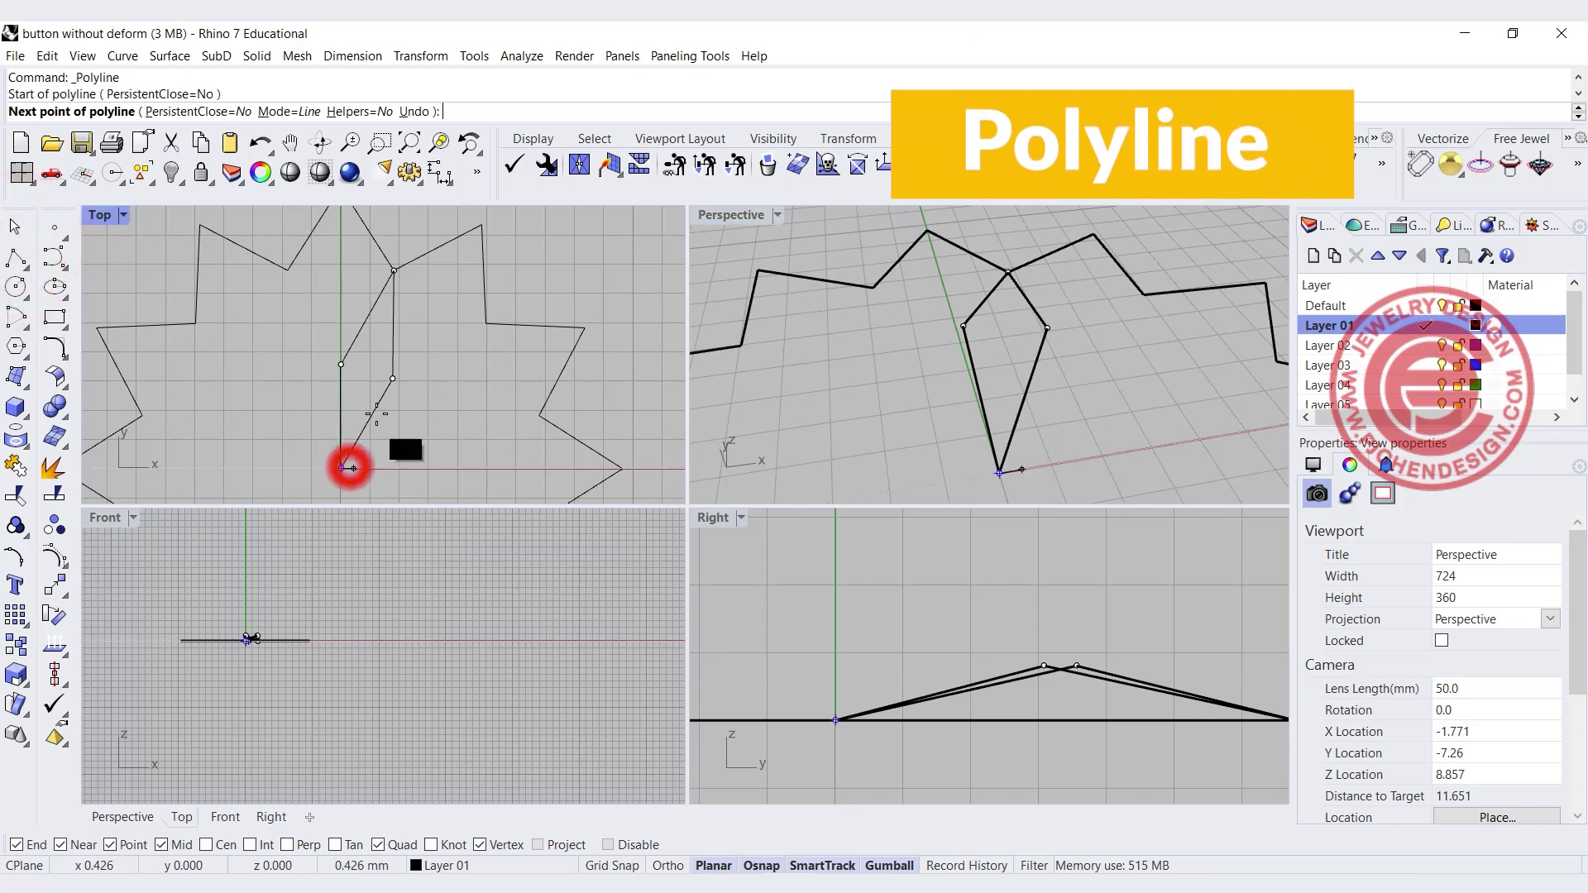
Finish the line from the origin to the ray's far corner, splitting the facet into two triangles
left_click(393, 271)
key("Return")
double_click(762, 219)
right_click_drag(744, 222, 708, 464)
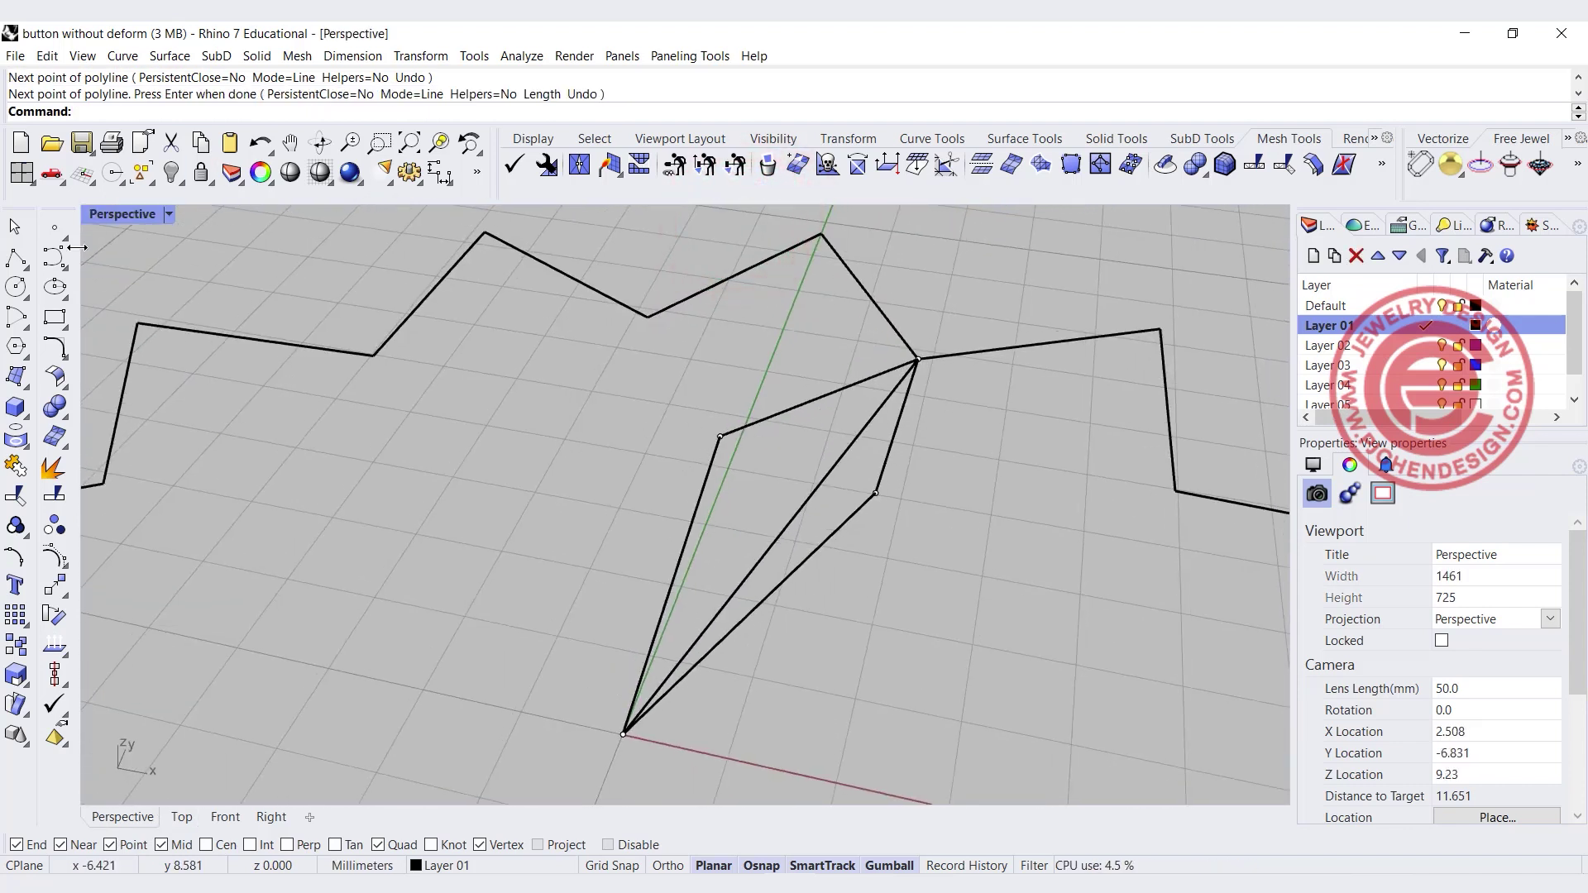
left_click(18, 380)
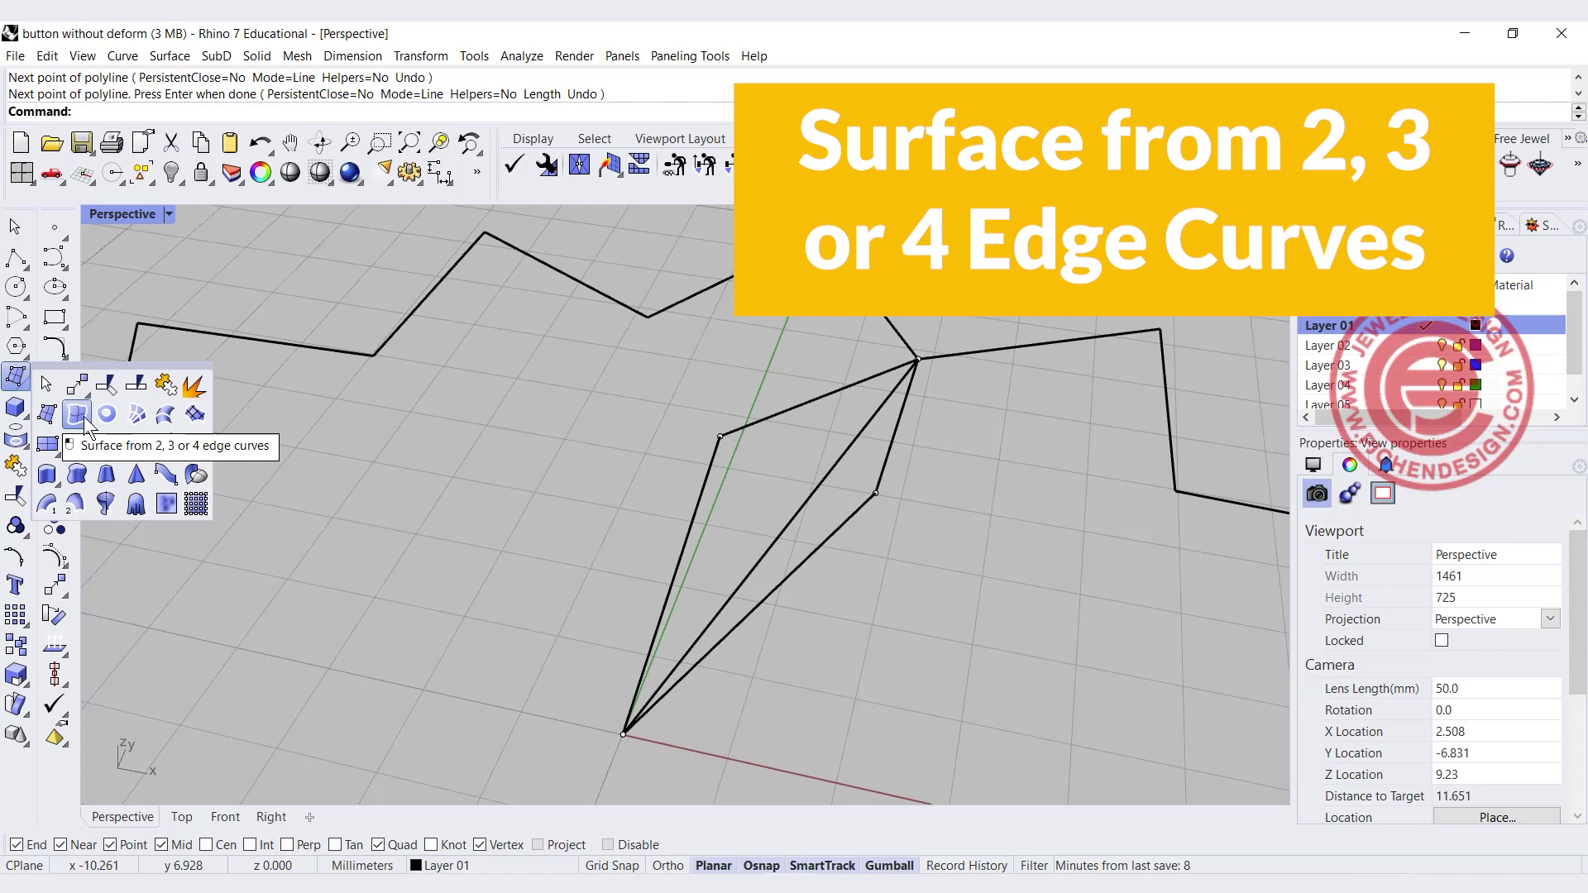
Create an edge surface from the diagonal and two outline segments of the first triangle
left_click(83, 416)
left_click(813, 493)
left_click(807, 400)
left_click(700, 493)
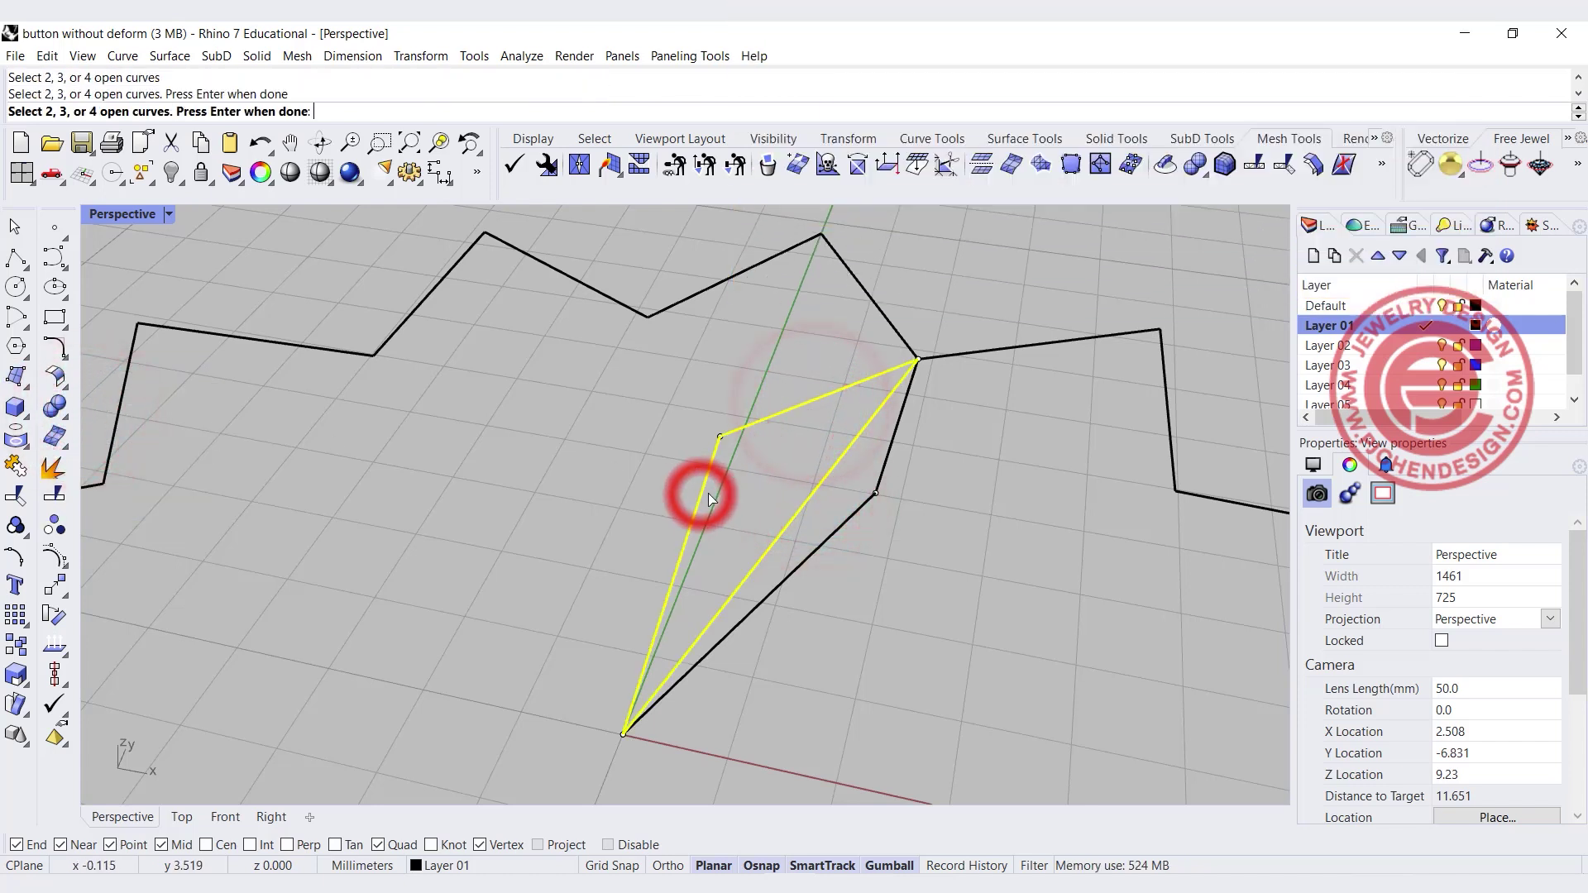
key("Return")
right_click_drag(742, 483, 799, 511)
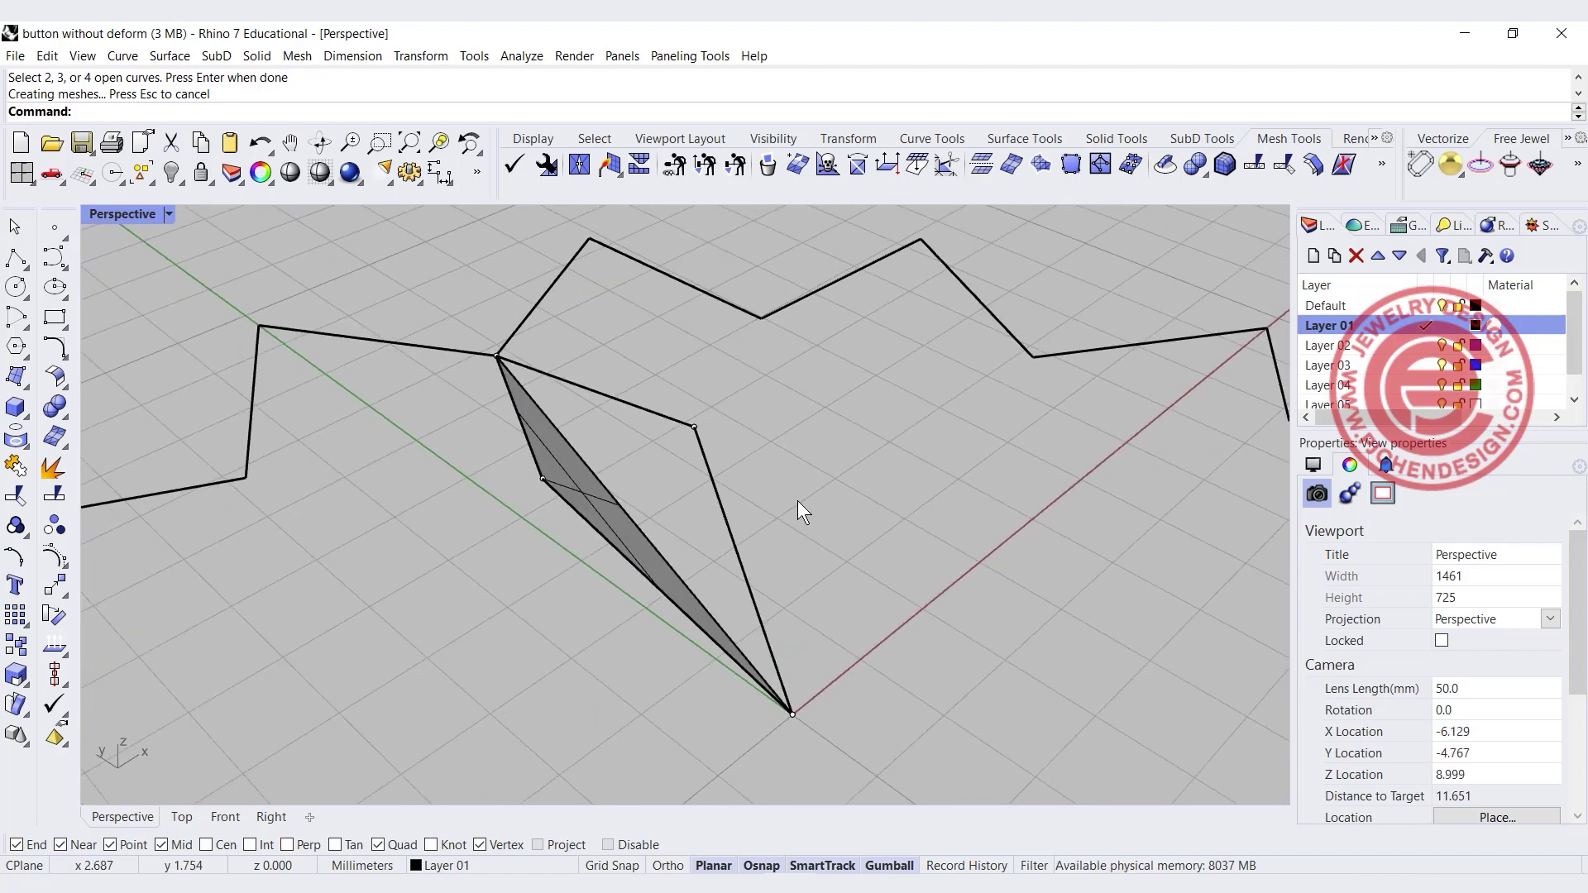
Create a second edge surface from the diagonal and the remaining two outline segments
left_click(602, 495)
left_click(648, 534)
left_click(658, 416)
left_click(709, 465)
key("Return")
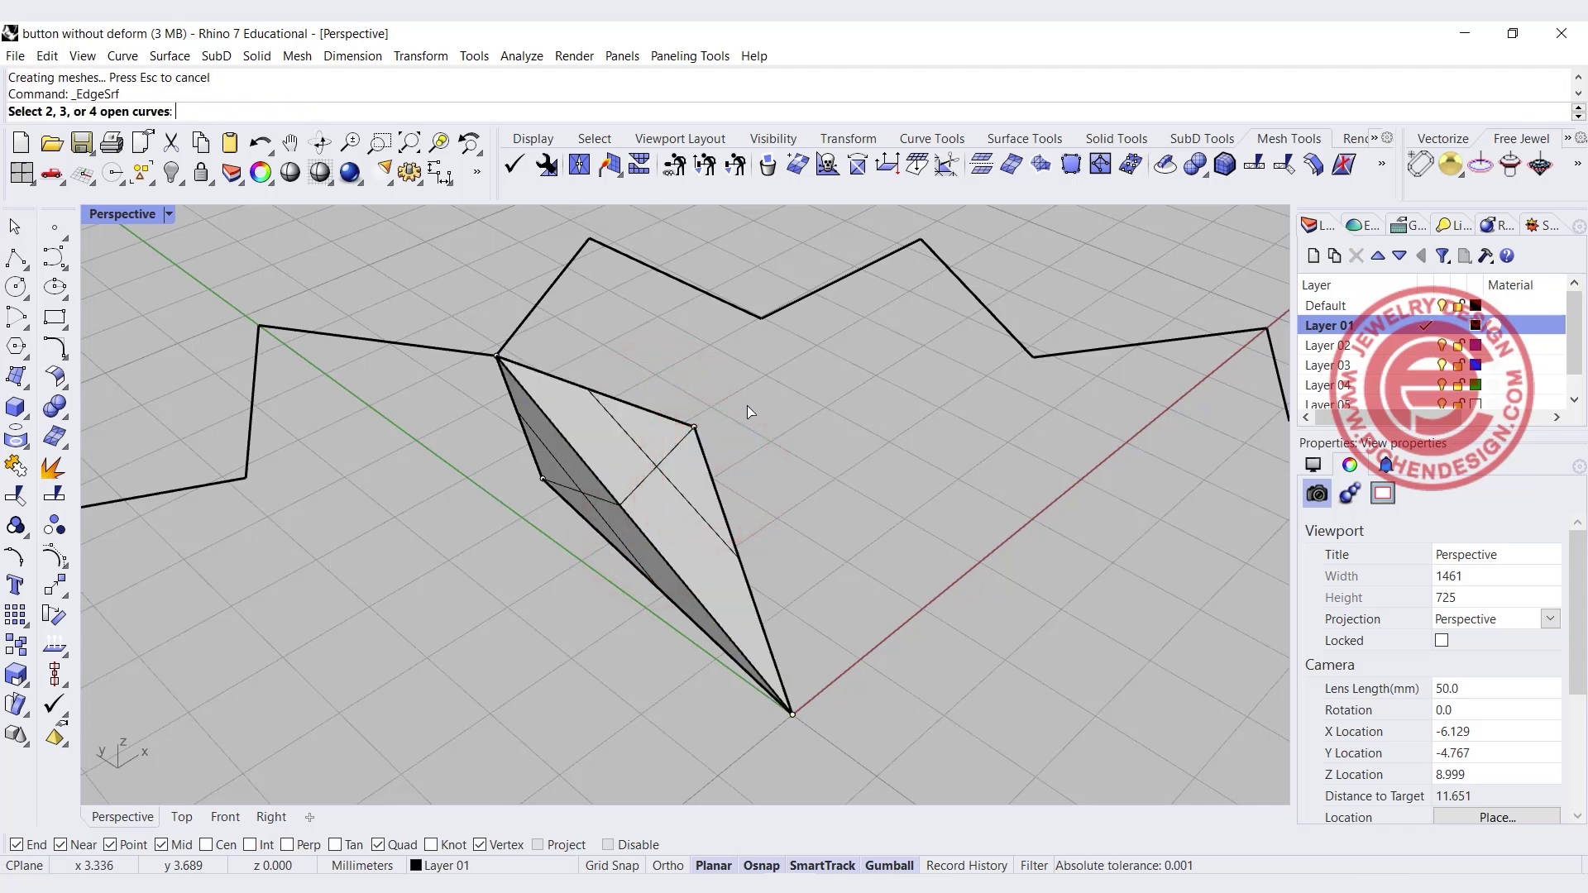
right_click_drag(747, 411, 721, 453)
right_click(744, 390)
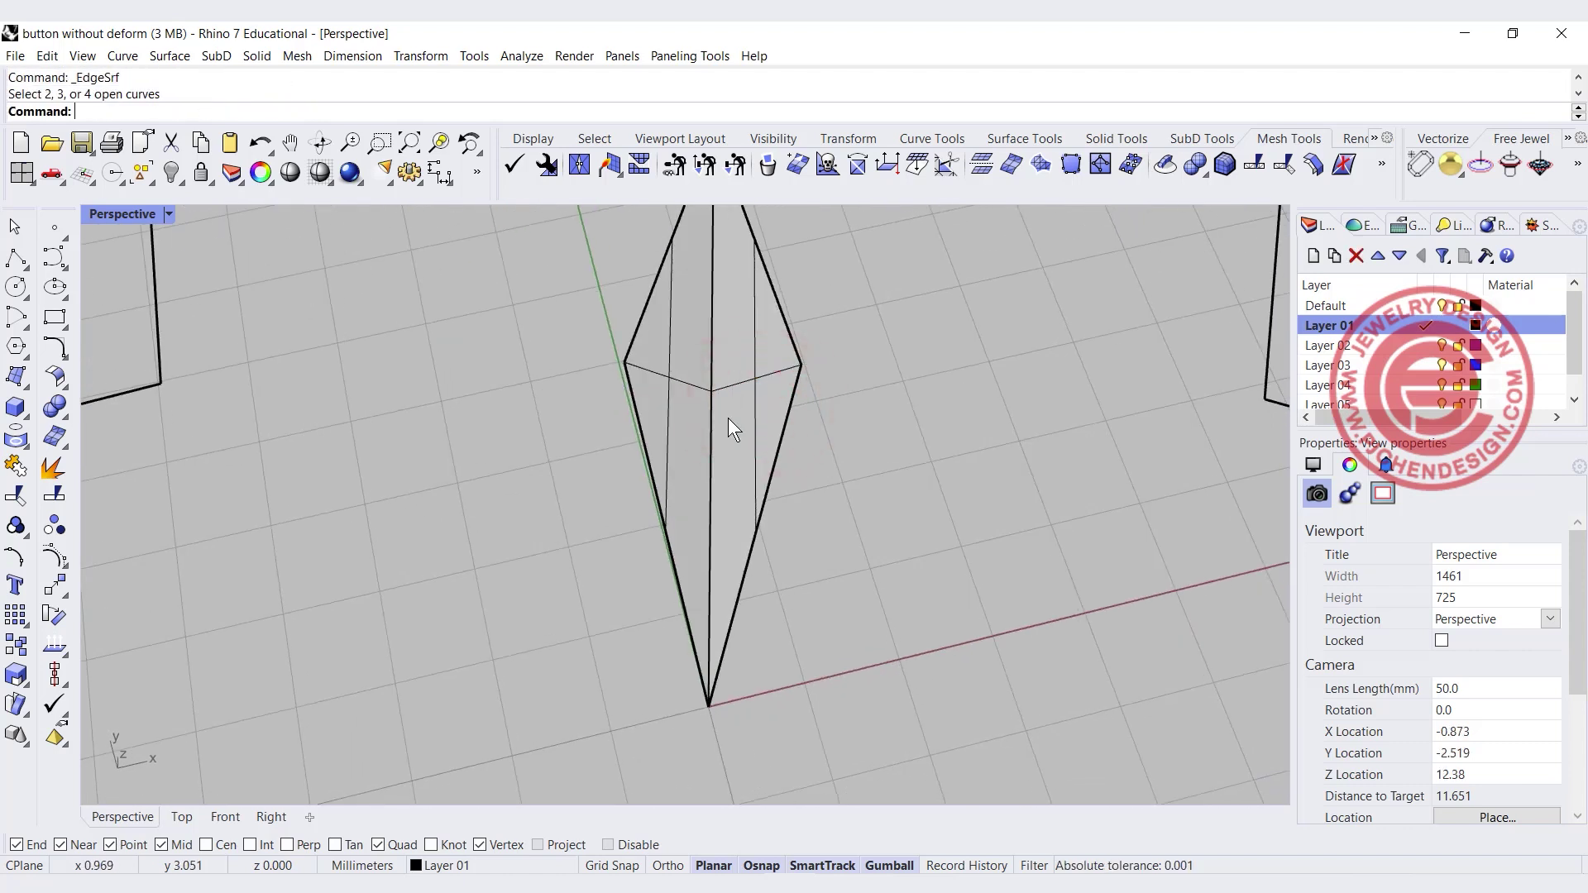
Join the two triangular surfaces into one polysurface
left_click(727, 414)
left_click(685, 447)
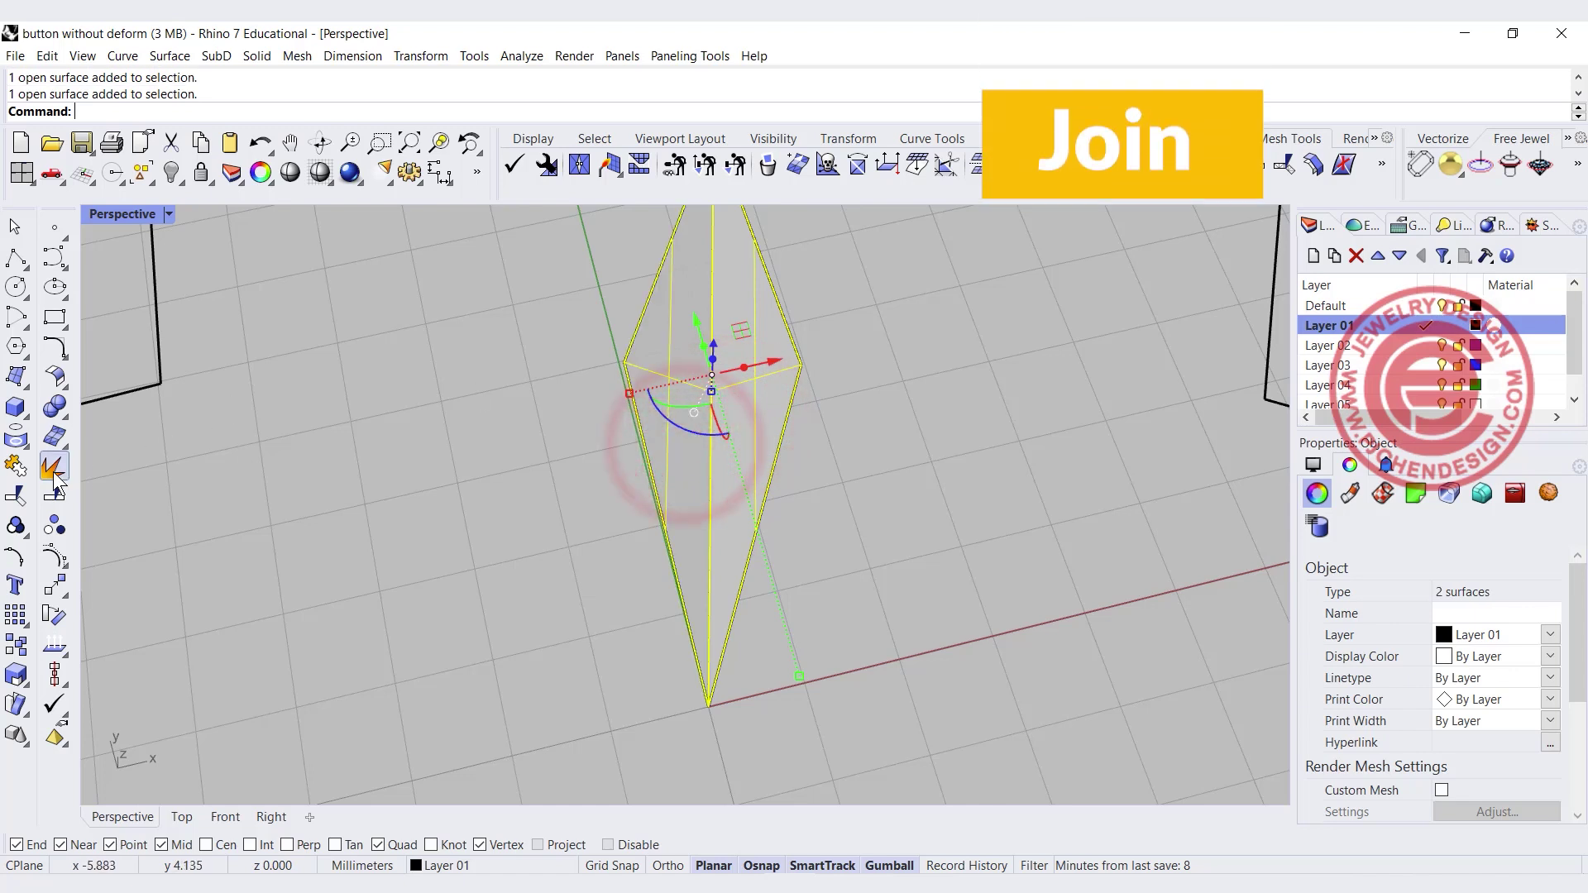
left_click(16, 468)
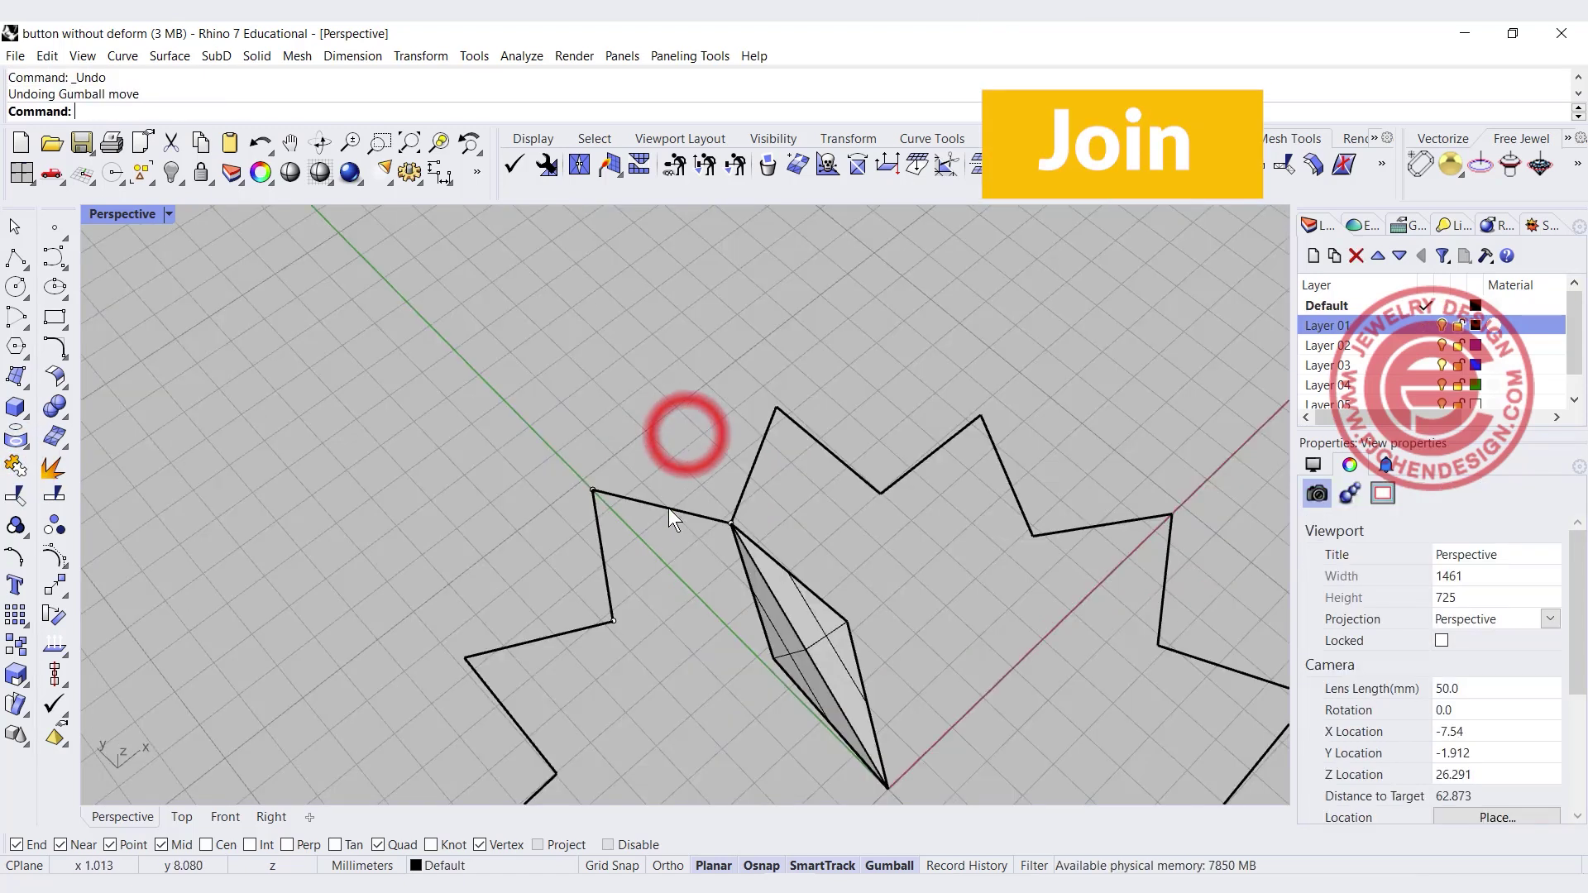
Select two adjoining star outline segments
left_click(668, 508)
key("Escape")
left_click(643, 506)
left_click(608, 562, "shift")
scroll(772, 509, "up", 2)
scroll(782, 506, "down", 2)
Move the two star-tip points across the grid and raise them upward with the gumball
left_click_drag(559, 469, 620, 507)
right_click_drag(645, 567, 643, 531)
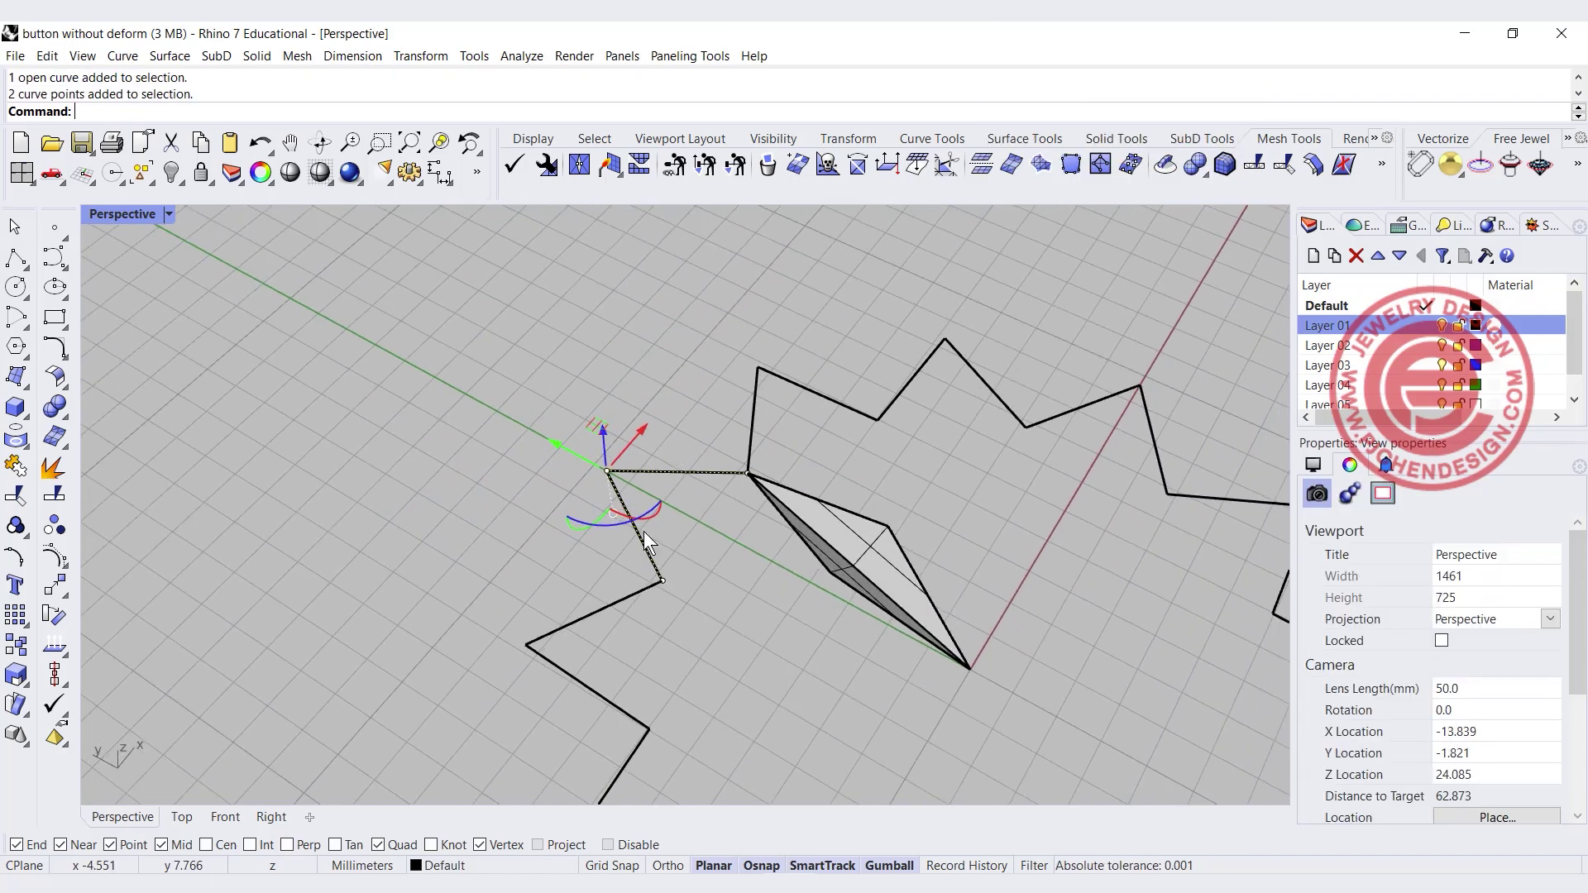
left_click_drag(602, 429, 612, 413)
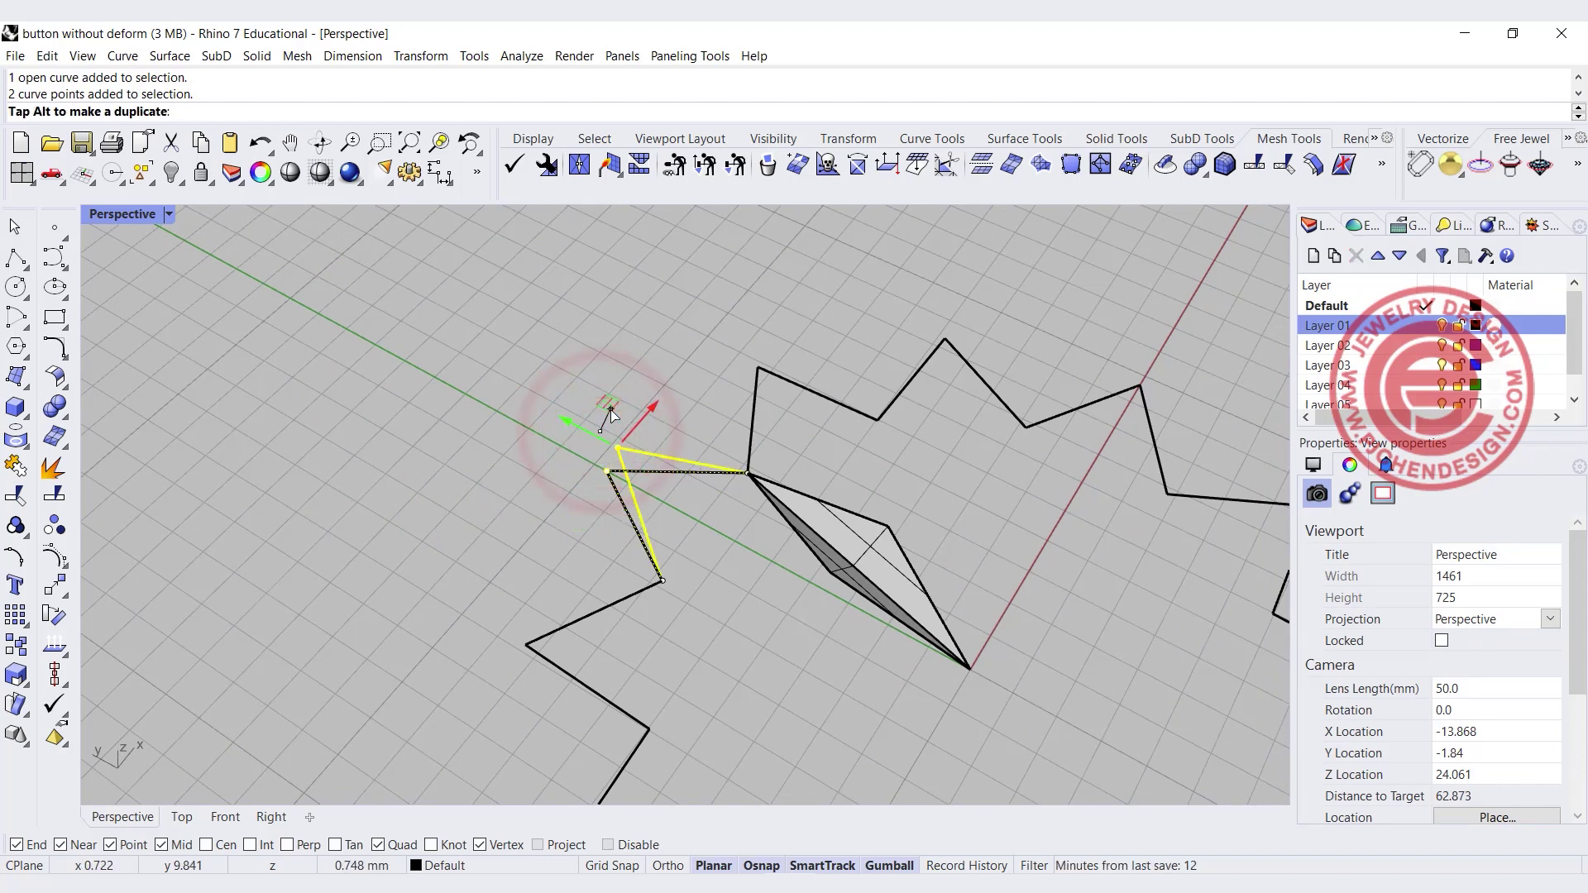
right_click_drag(574, 395, 660, 478)
left_click_drag(642, 379, 642, 357)
right_click_drag(814, 478, 728, 554)
Draw a line from the neighbouring star tip to the ray's raised side corner
left_click(15, 258)
scroll(352, 588, "up", 4)
right_click_drag(496, 689, 474, 529, "shift")
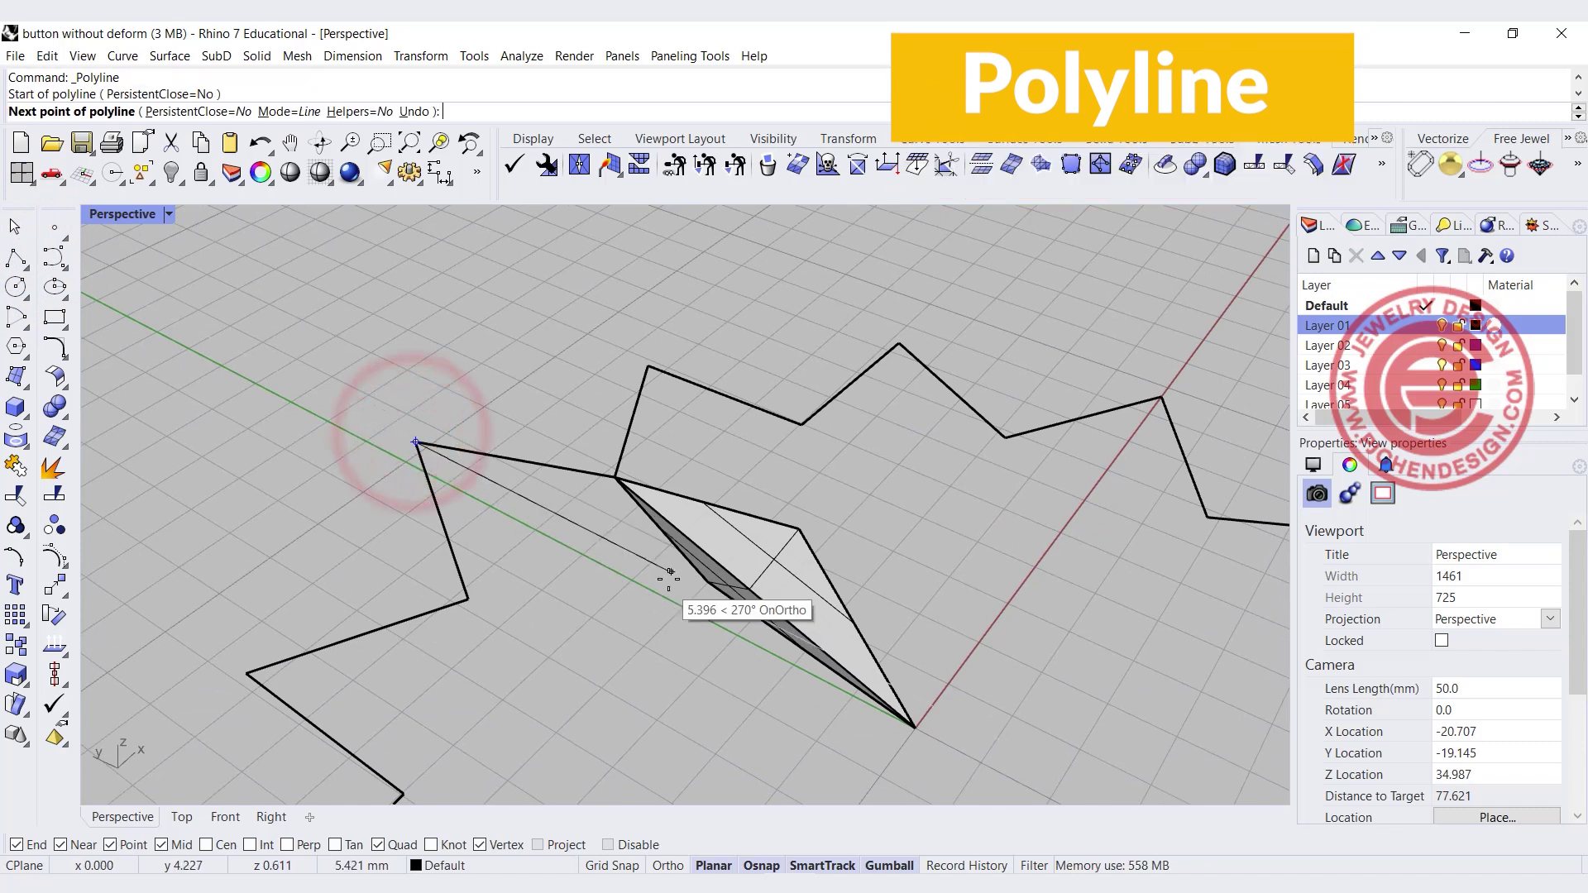
left_click(704, 583)
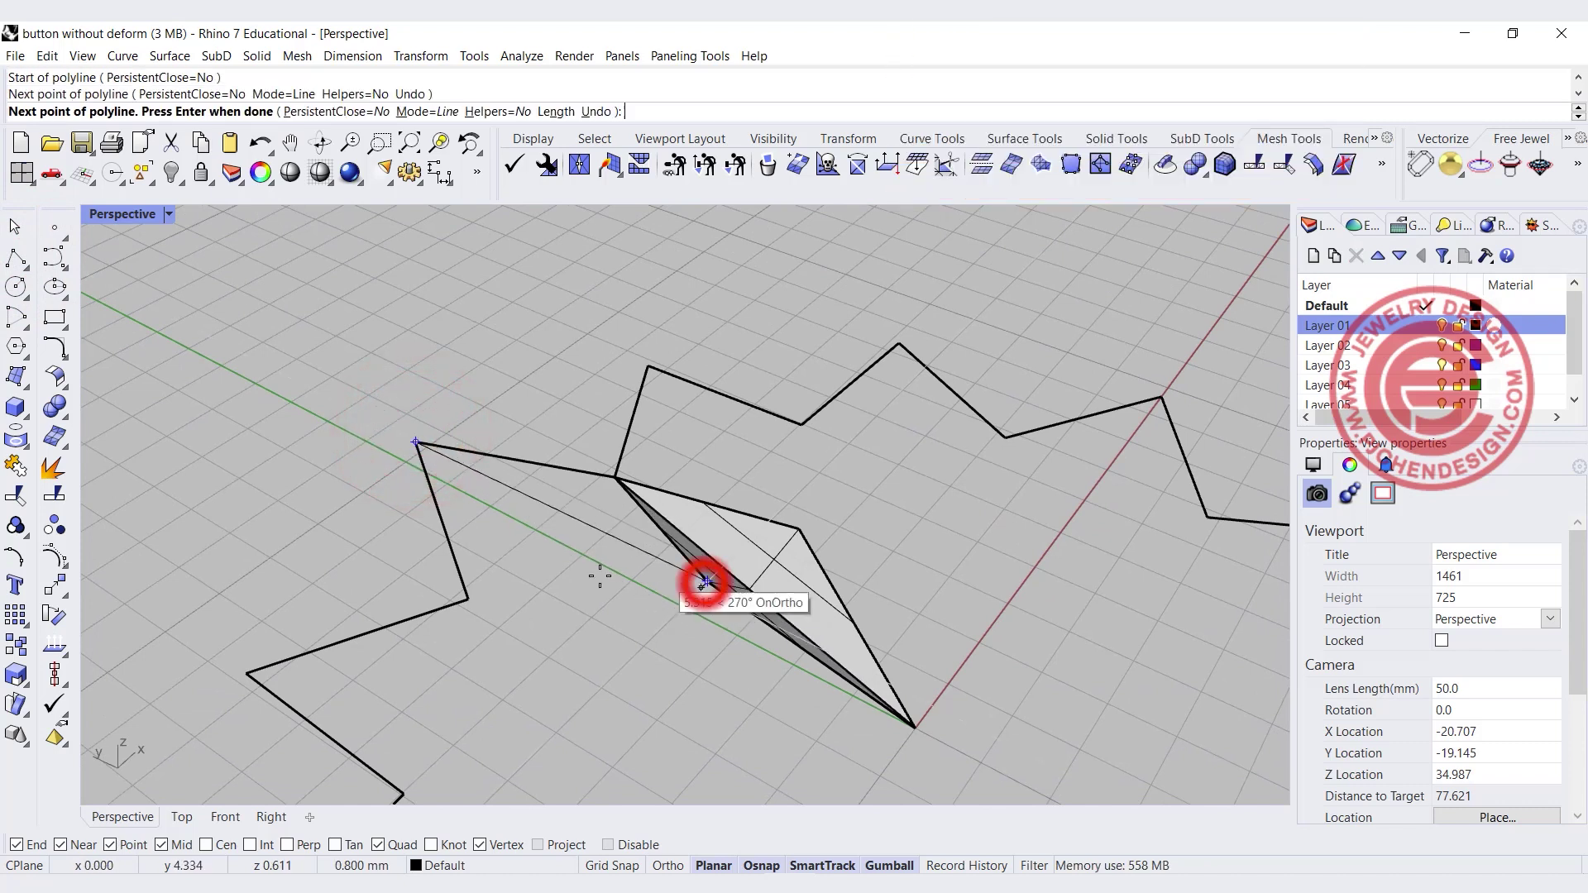
key("Return")
scroll(579, 562, "up", 5)
right_click_drag(547, 593, 586, 580)
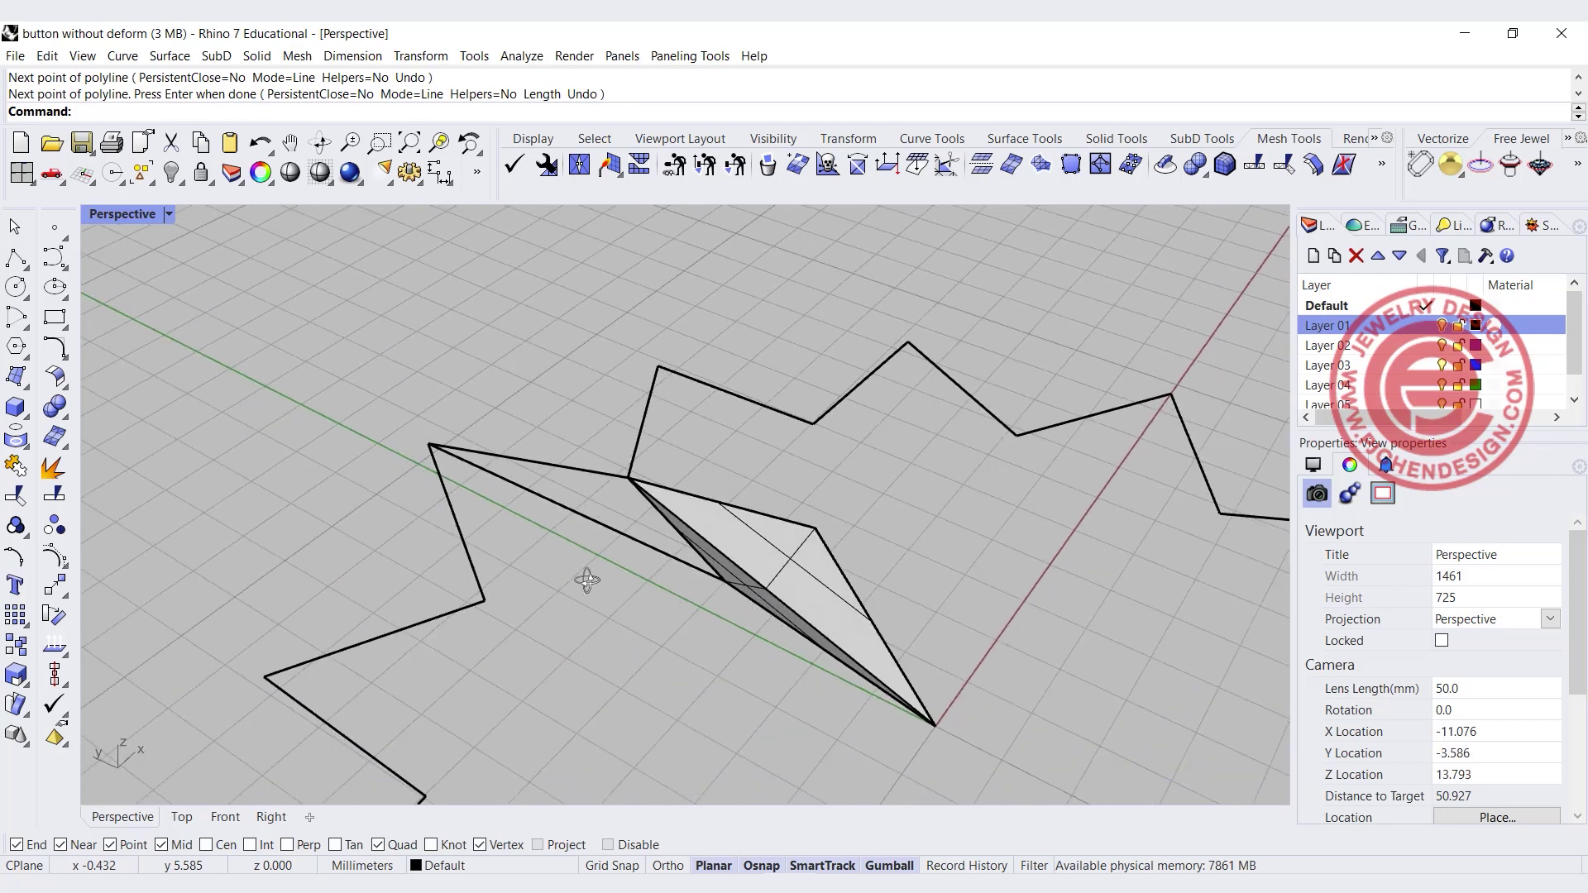
left_click(15, 376)
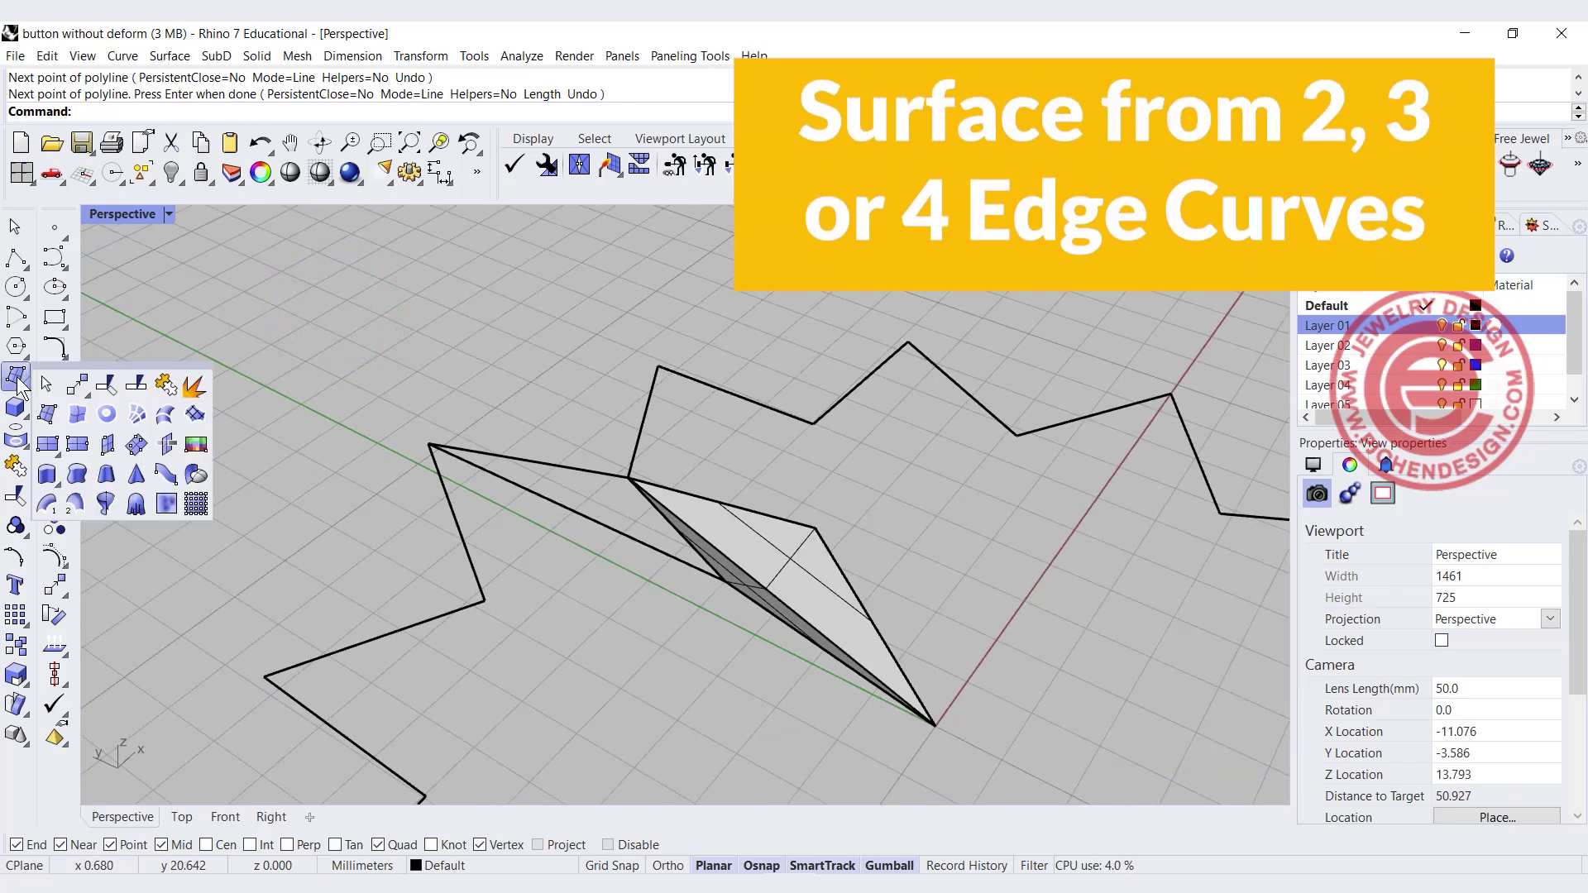
Build an edge surface from the star outline segment, the new line and the ray's edge
left_click(77, 415)
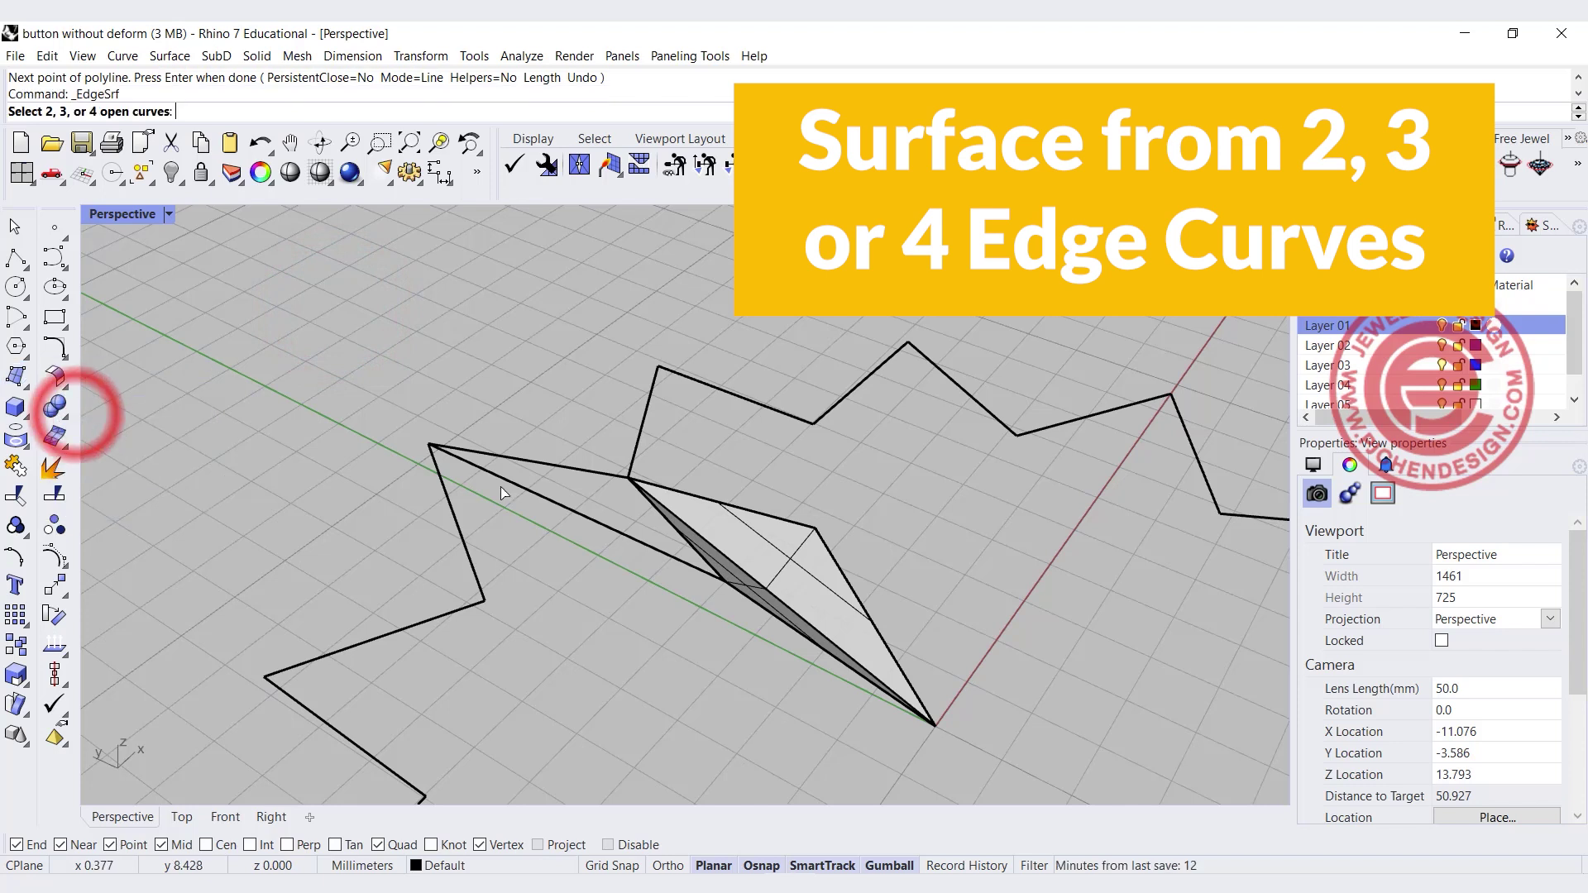
left_click(523, 489)
left_click(539, 460)
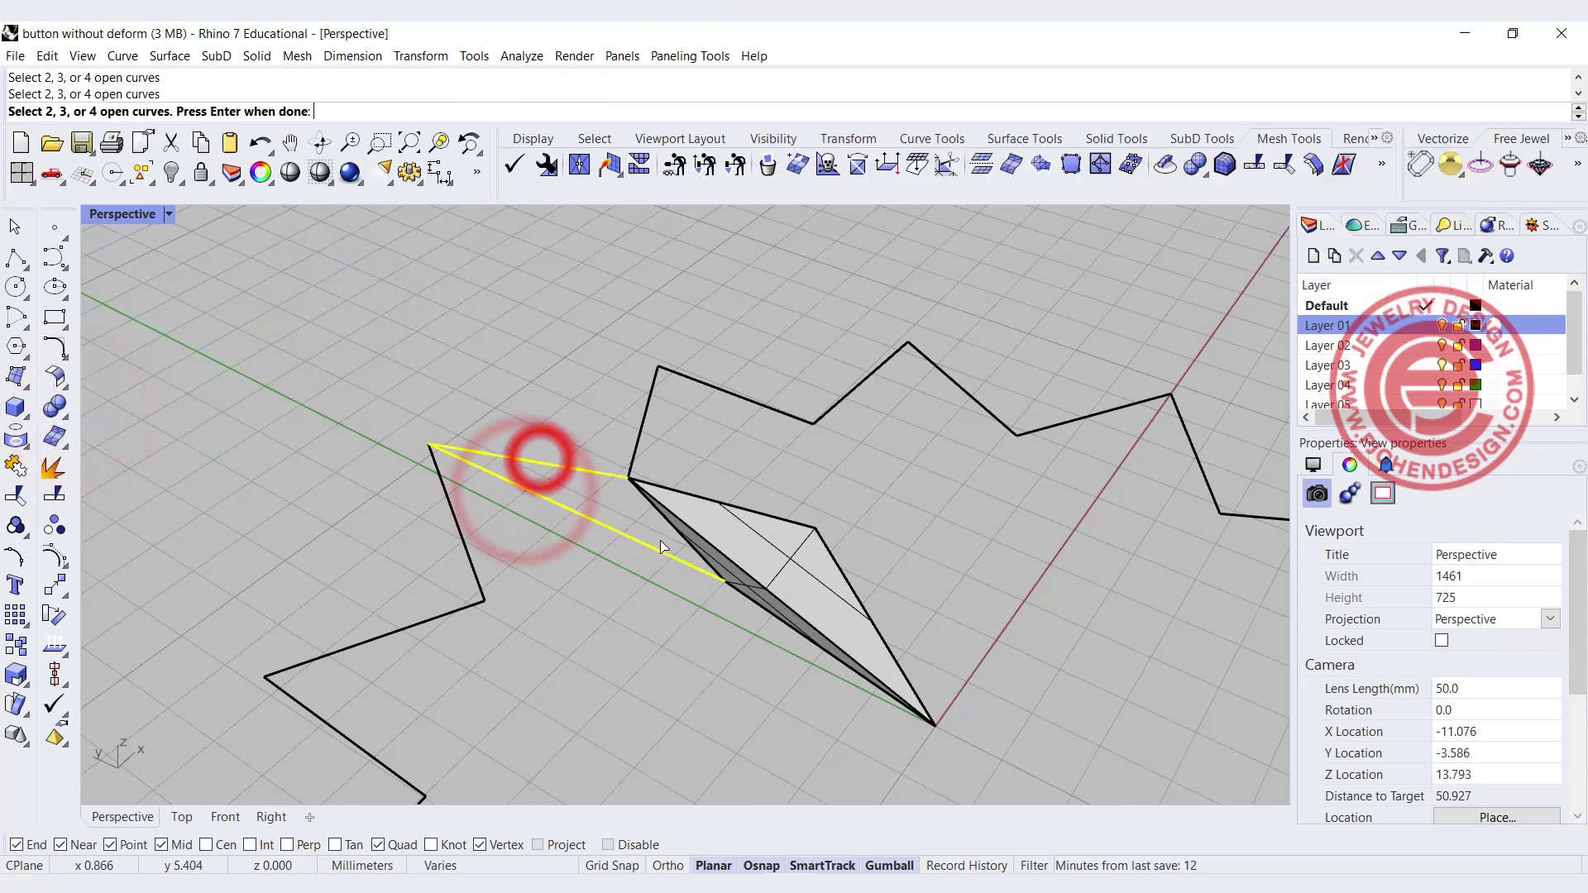
left_click(673, 534)
left_click(748, 576)
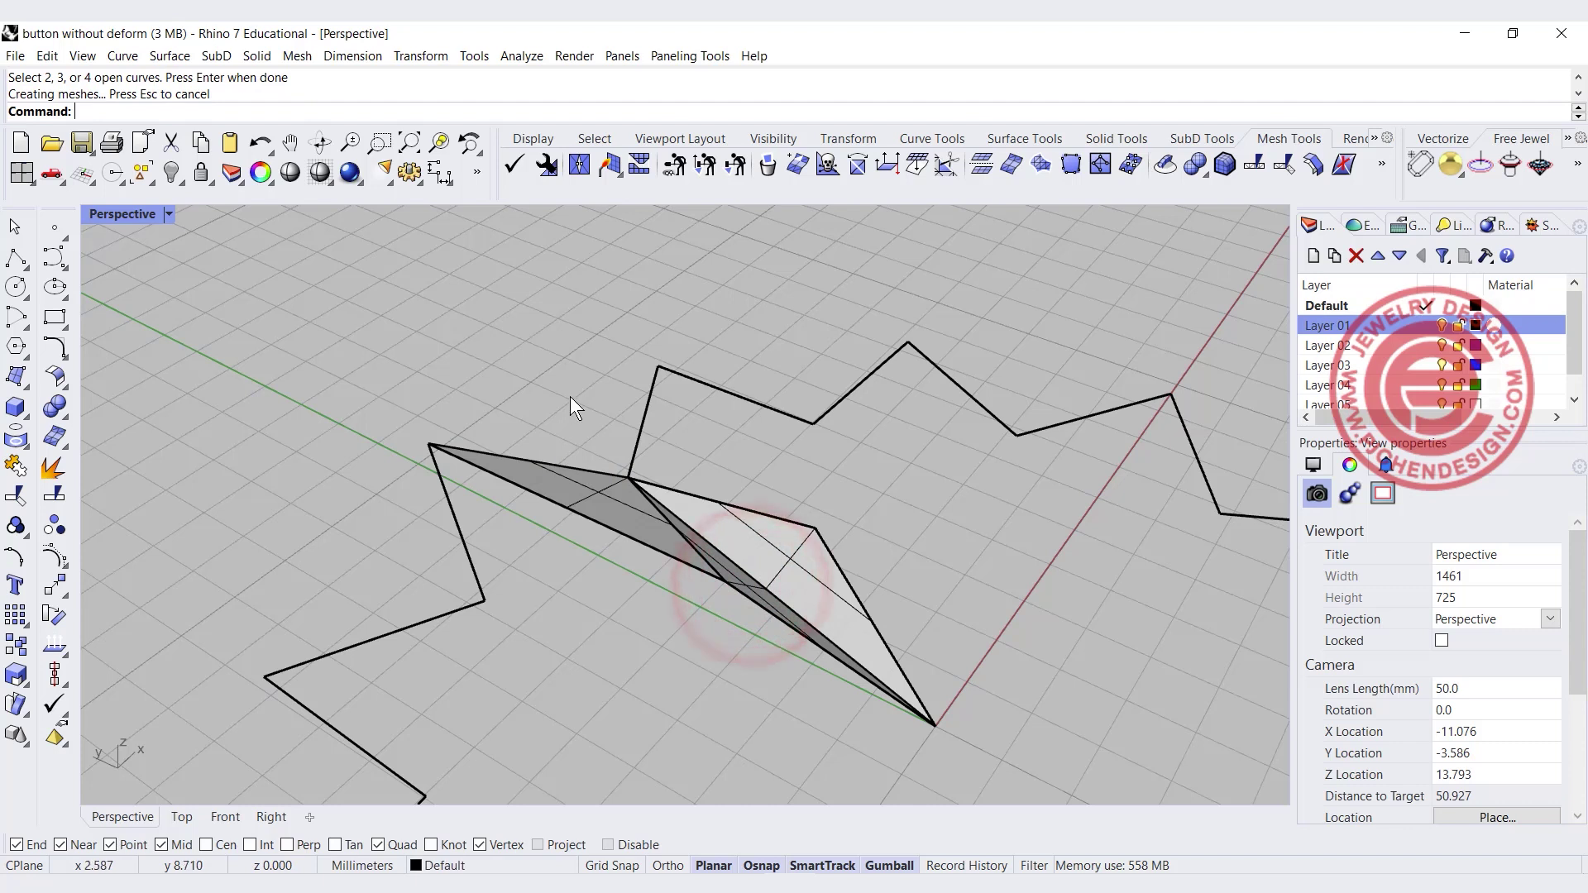
left_click(395, 569)
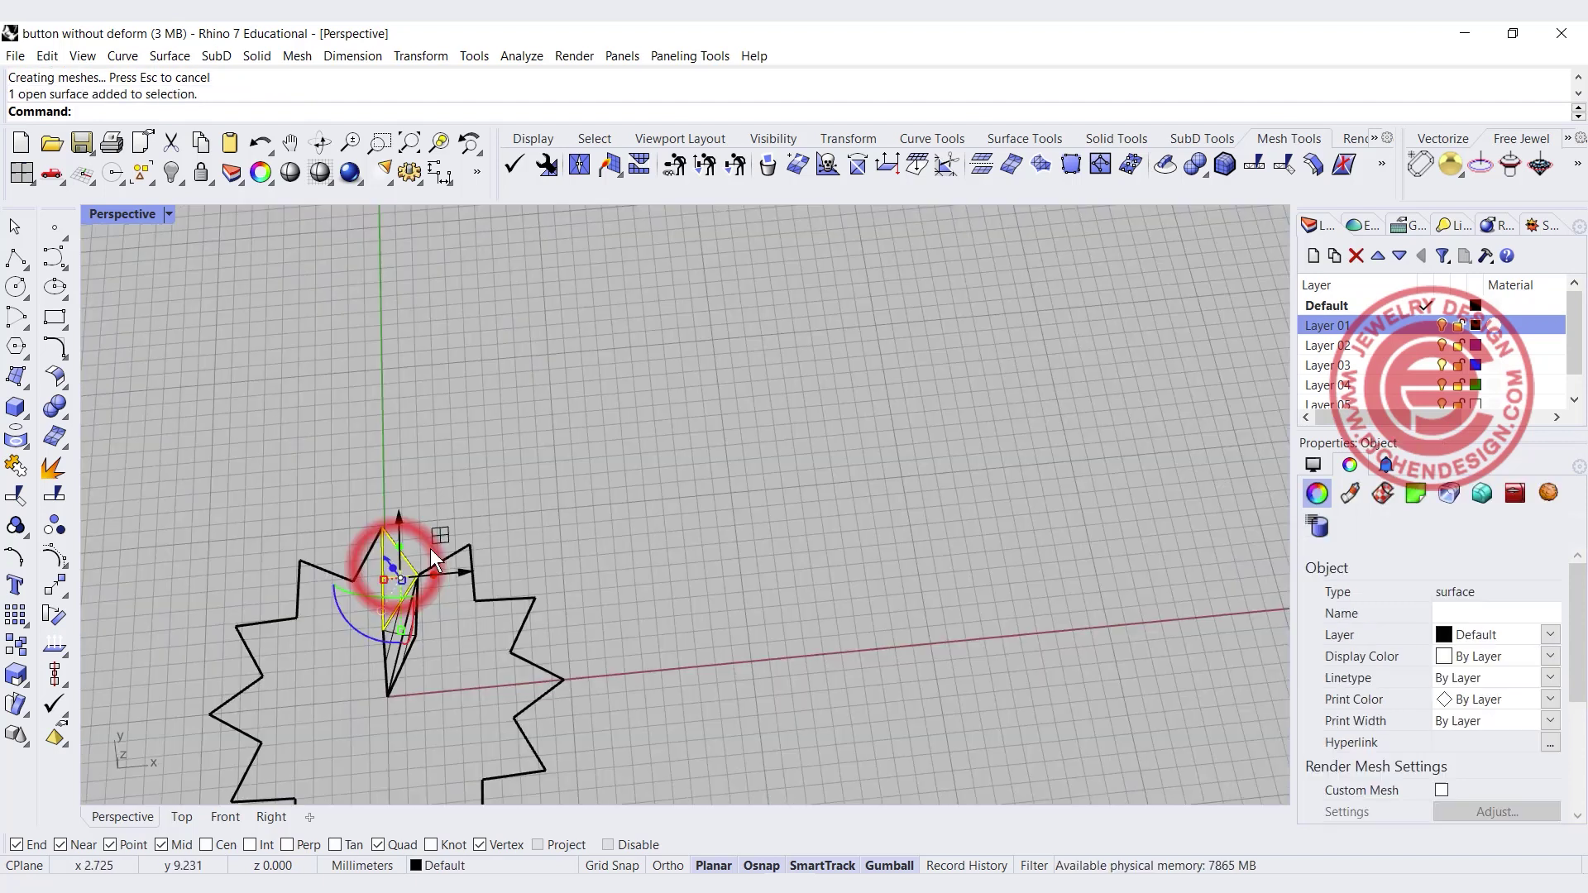
scroll(430, 548, "up", 8)
right_click_drag(430, 548, 632, 472, "shift")
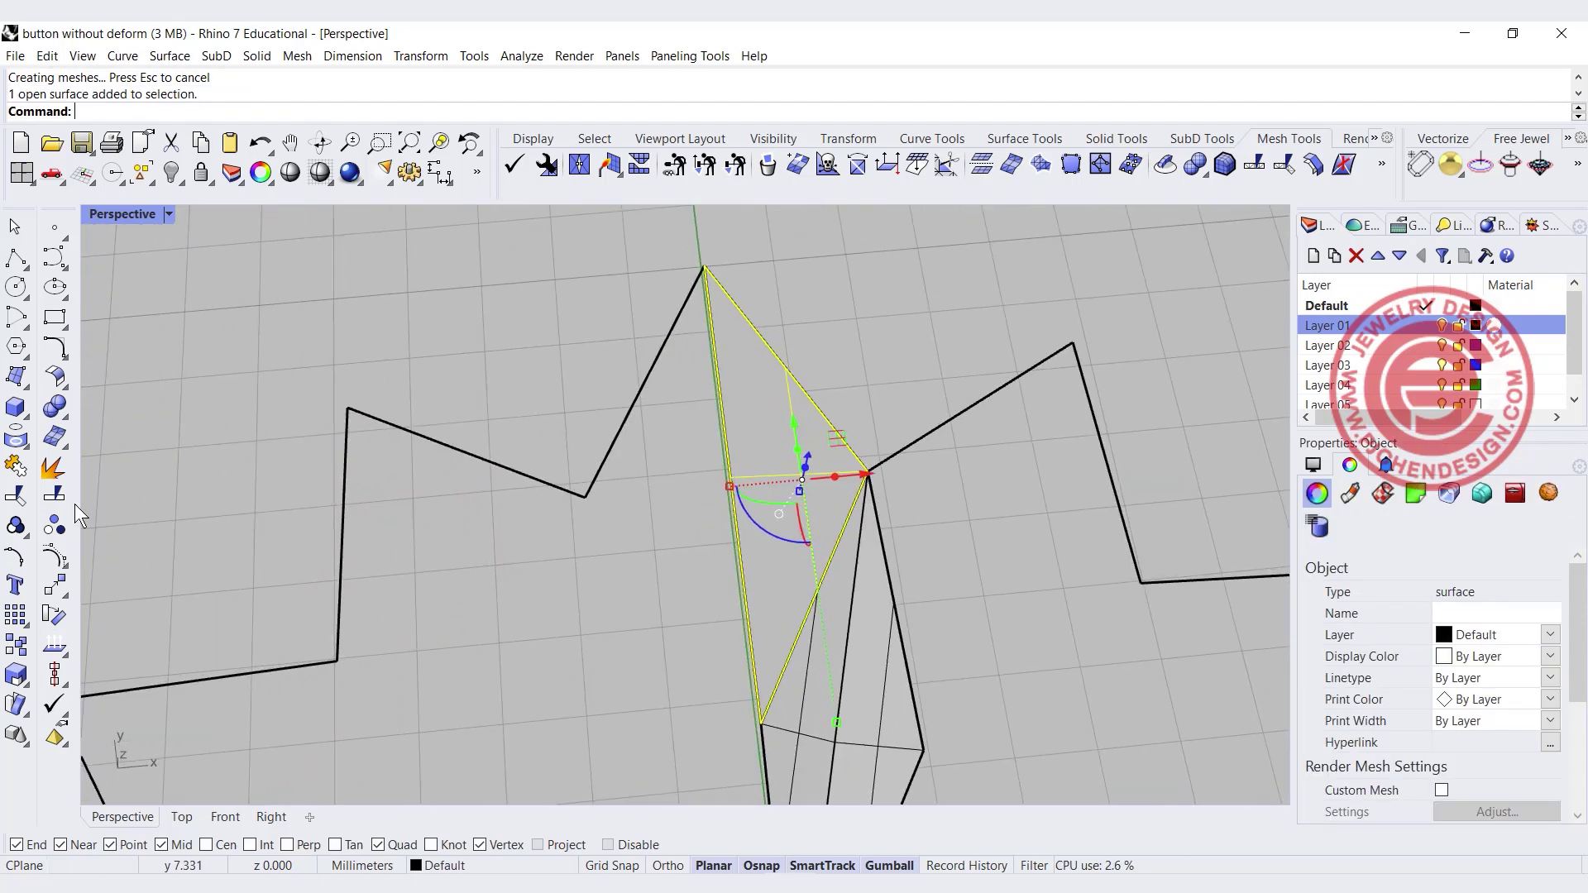
left_click(62, 585)
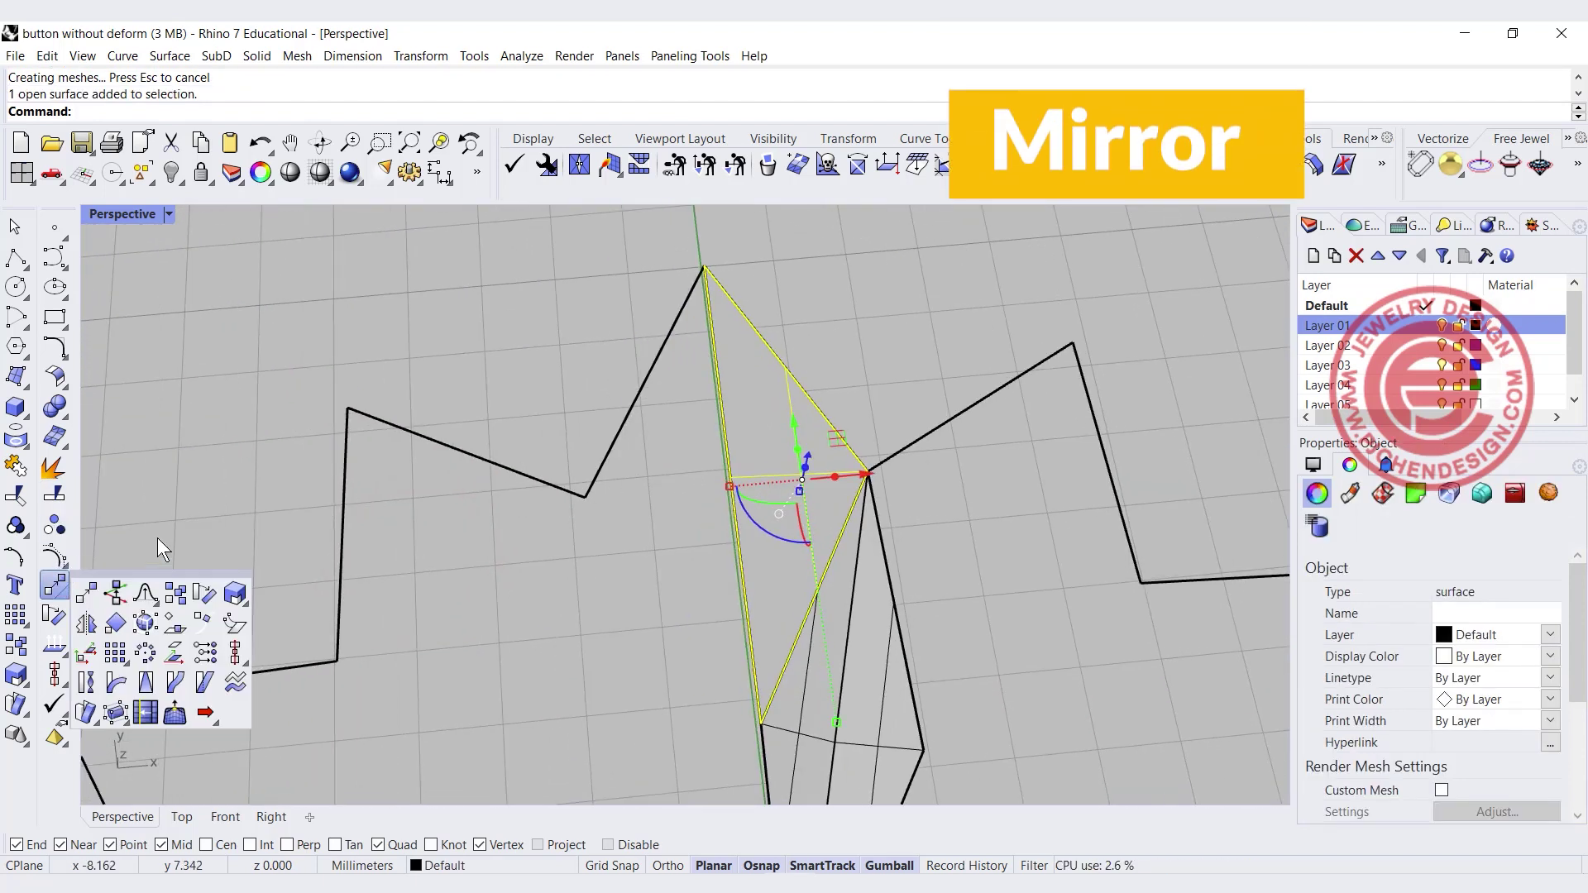
Mirror the triangular facet across the line through the ray's lower and top vertices
left_click(88, 626)
left_click(758, 718)
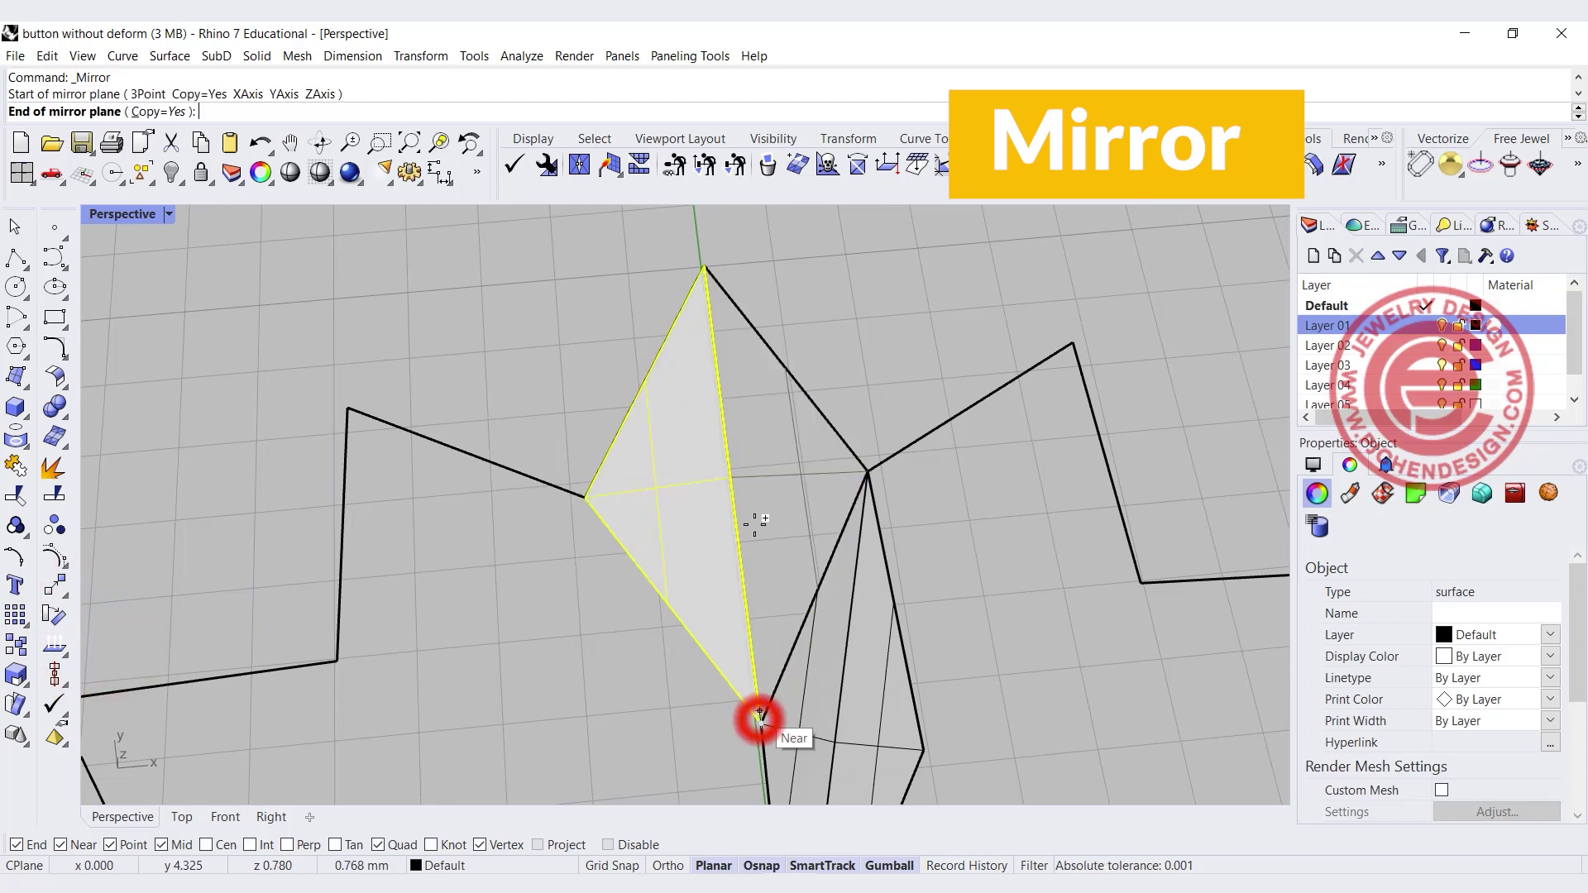
left_click(705, 266)
left_click(857, 301)
left_click(693, 435)
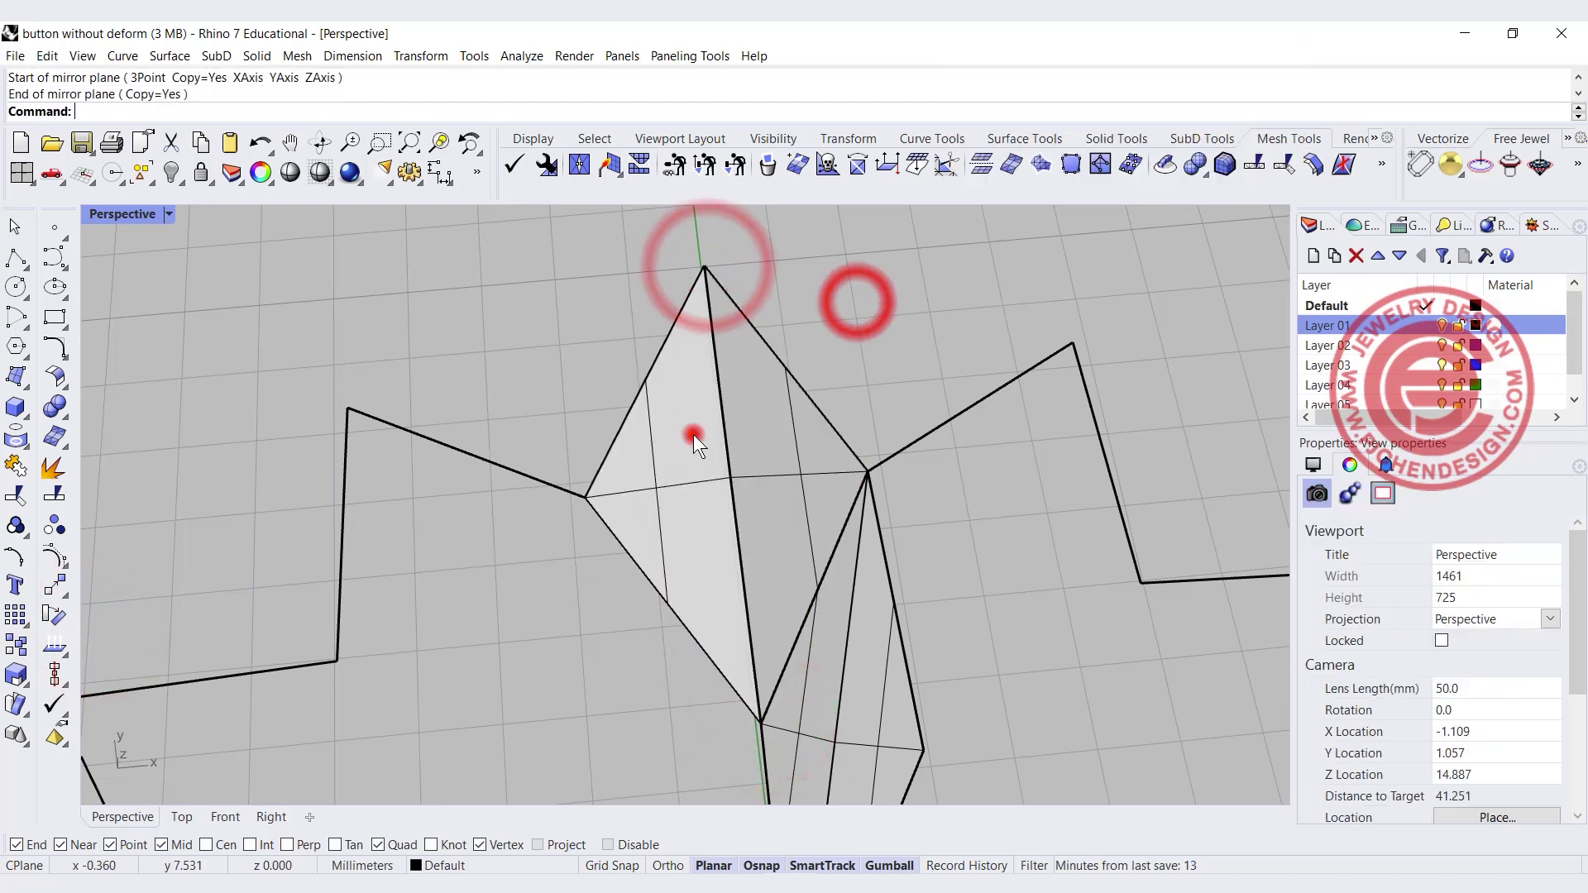
Join both triangular facets into one polysurface and centre the star in a maximized Top view
left_click(759, 438)
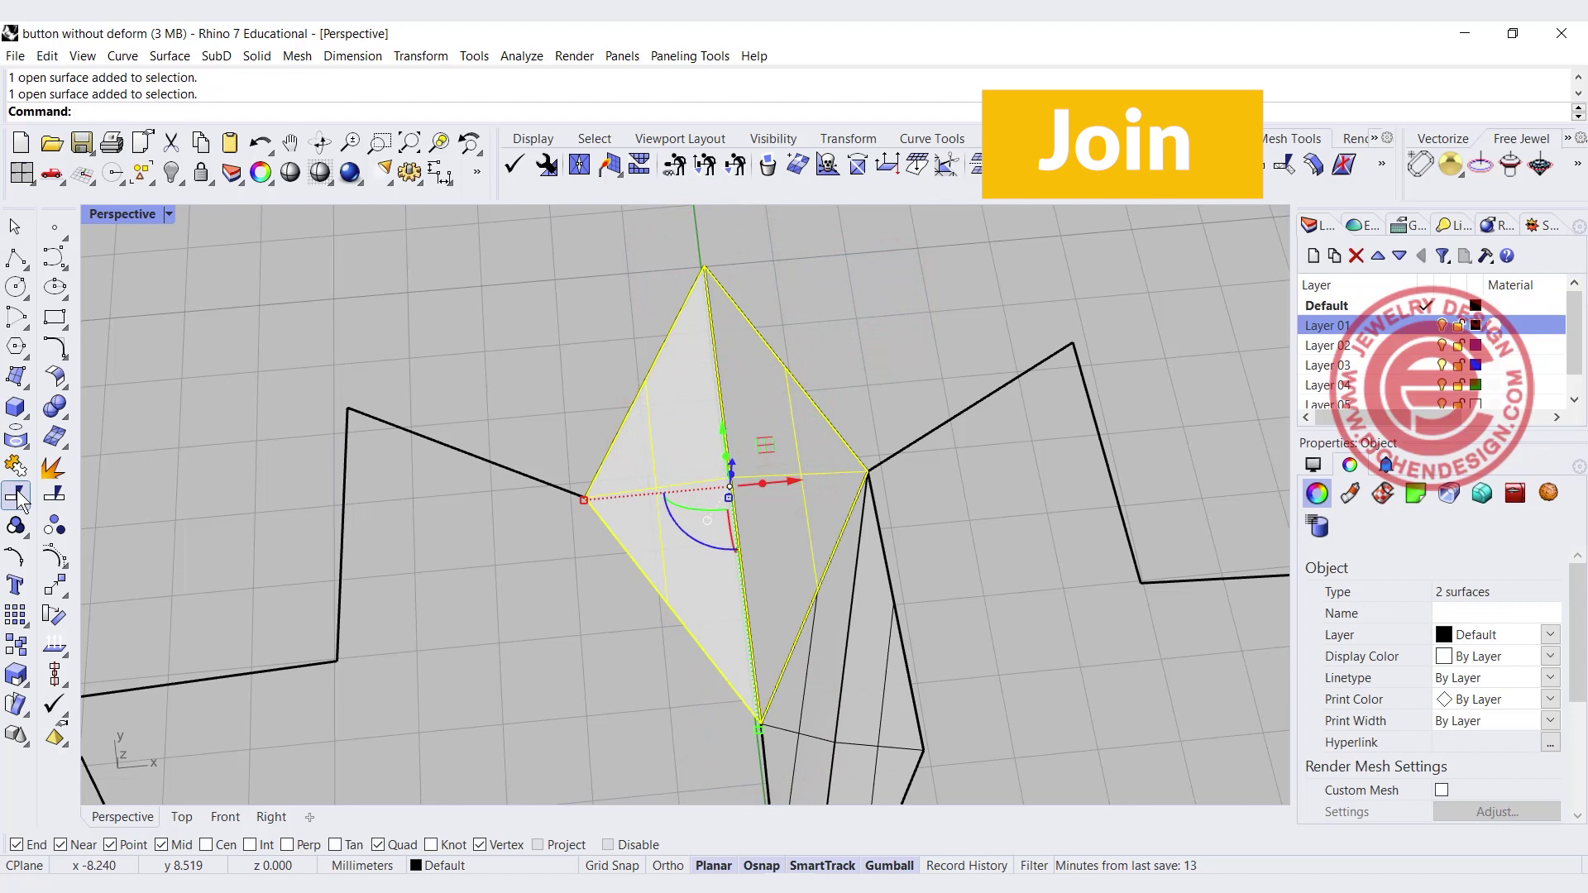
left_click(15, 465)
scroll(777, 470, "down", 5)
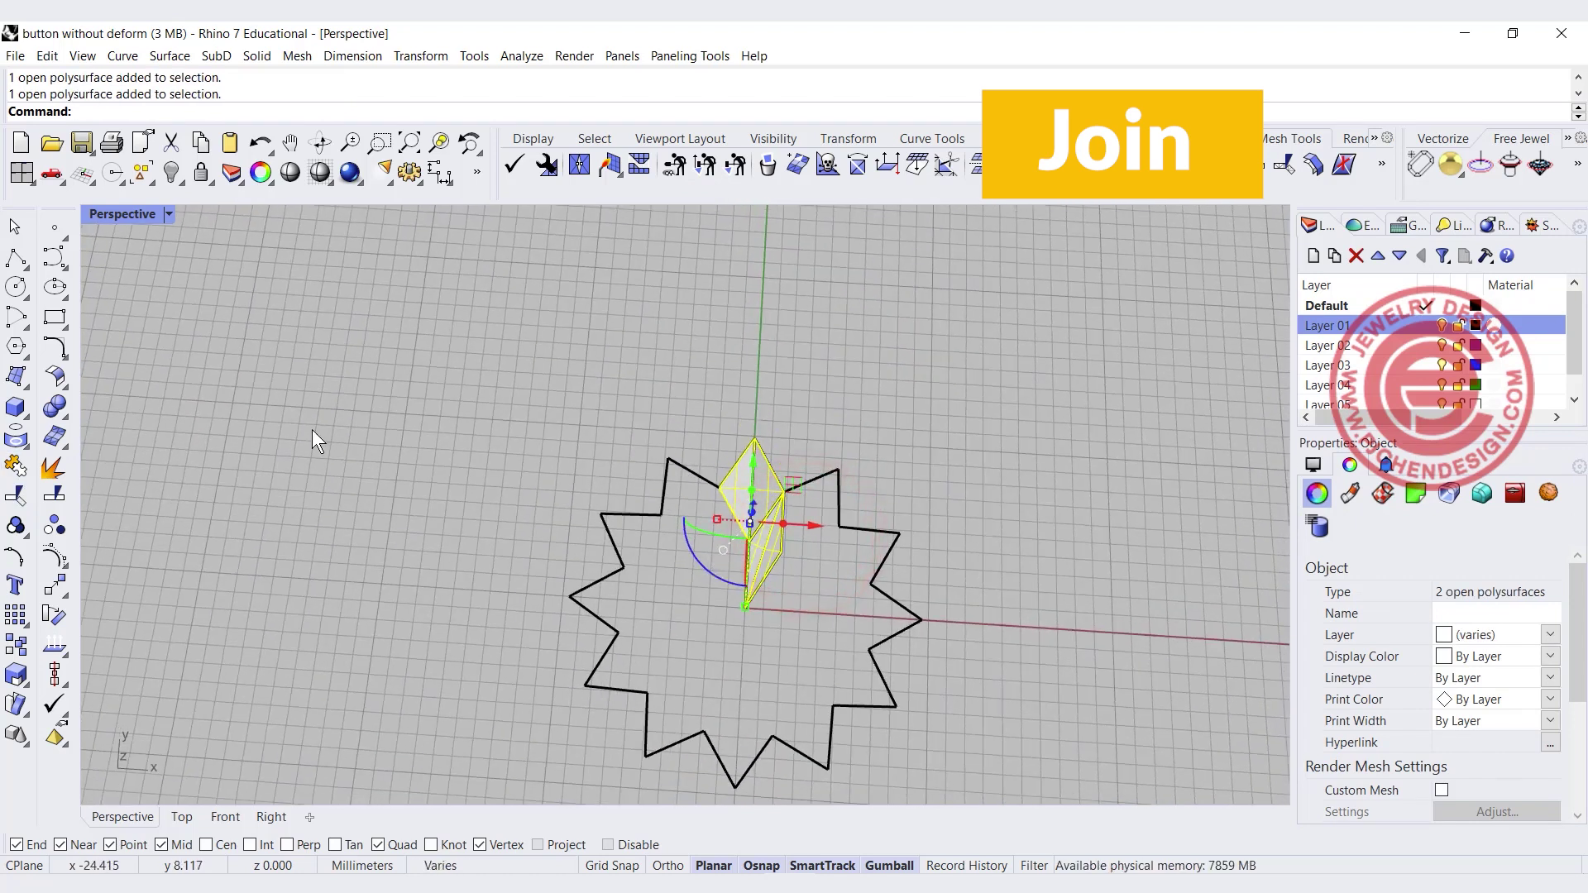
double_click(118, 215)
double_click(102, 211)
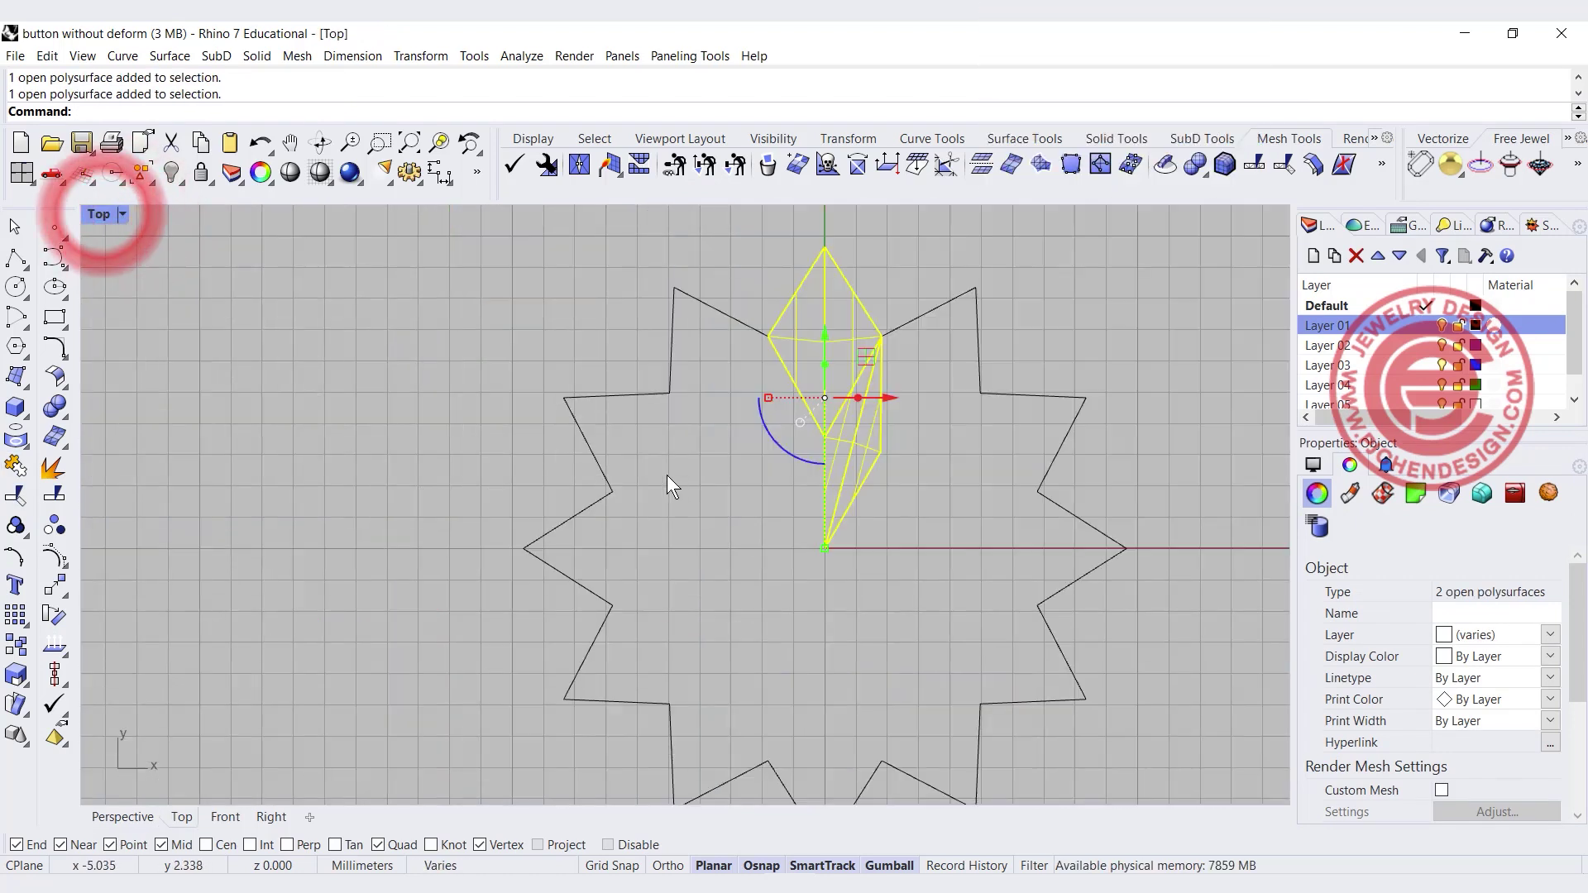
right_click_drag(666, 475, 610, 515)
Polar-array the faceted ray 12 times around the origin
left_click(25, 622)
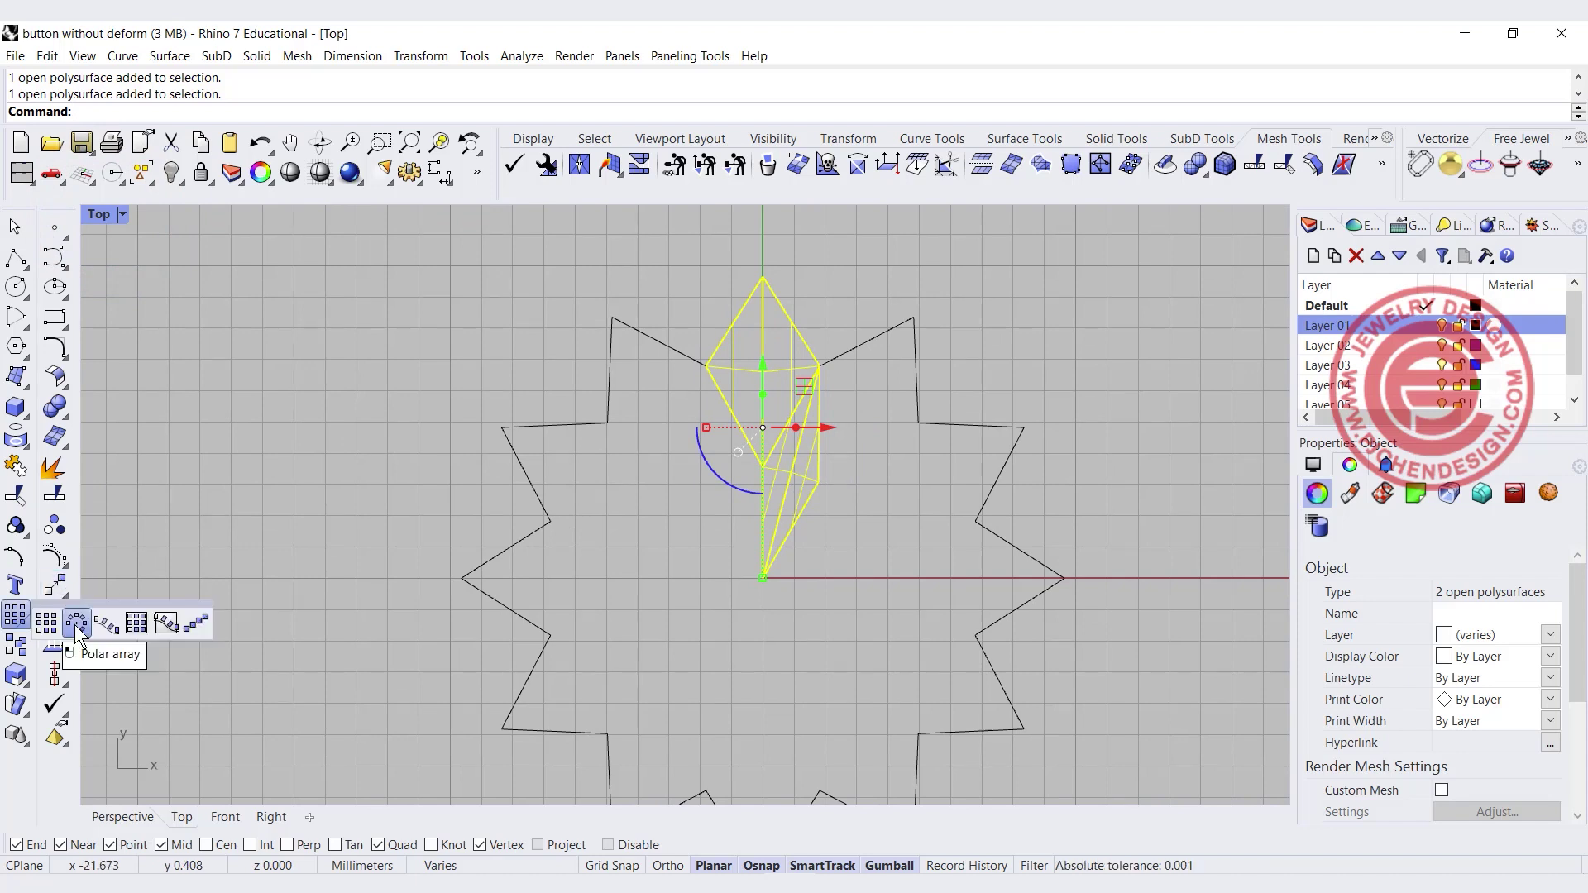
left_click(76, 625)
left_click(762, 577)
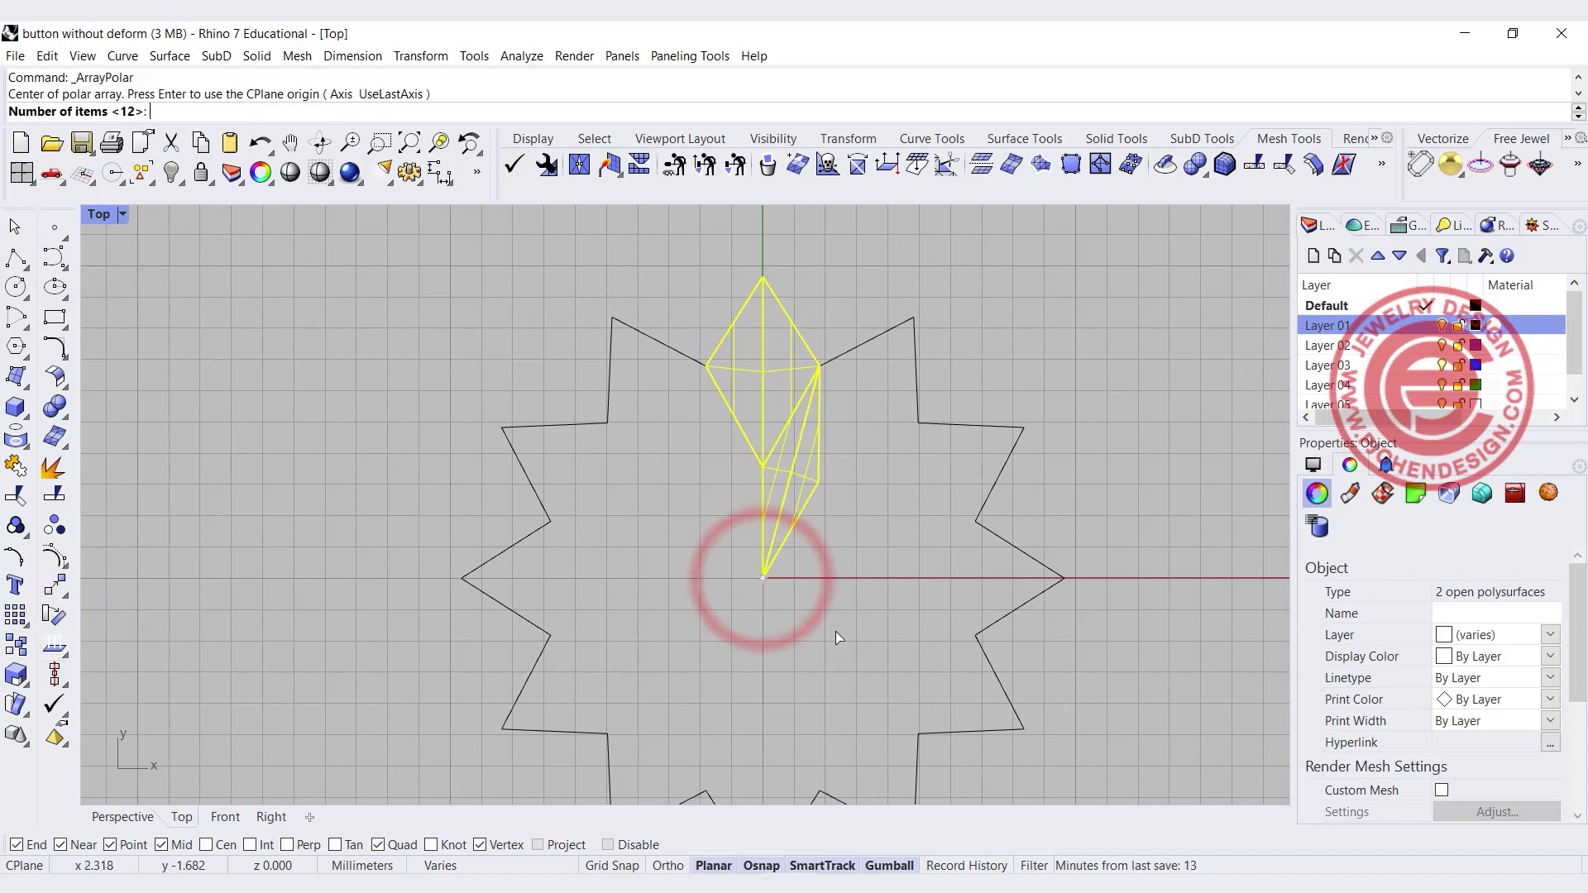
key("Return")
key("Return")
key("Return")
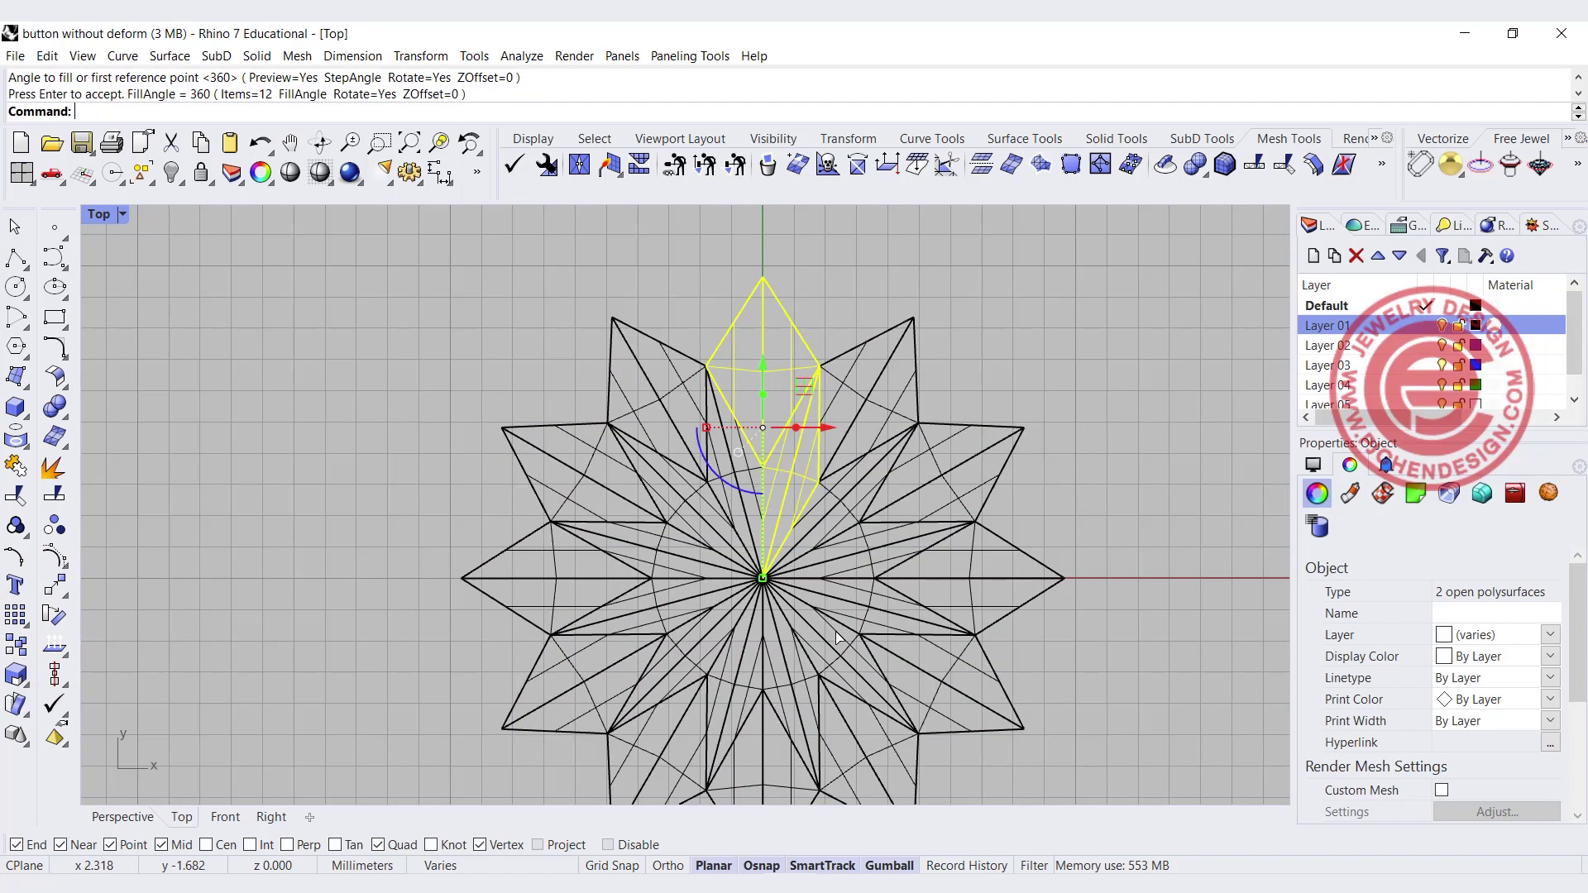
Select everything and join the star's curves and surfaces into one object
scroll(673, 403, "down", 3)
key("ctrl+a")
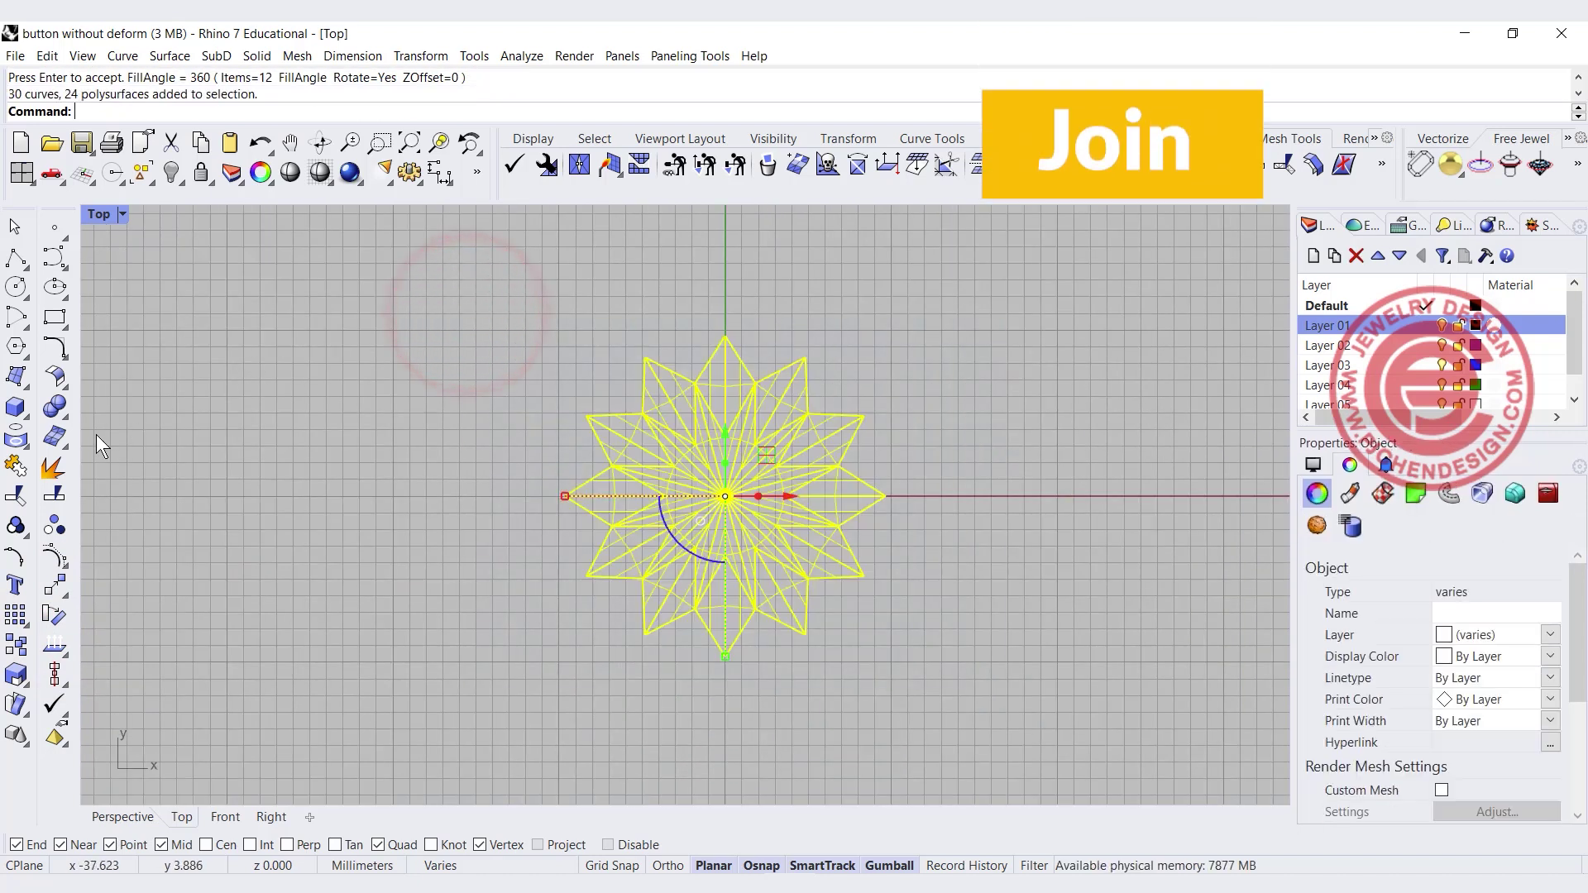
left_click(16, 468)
left_click(354, 425)
scroll(330, 388, "down", 2)
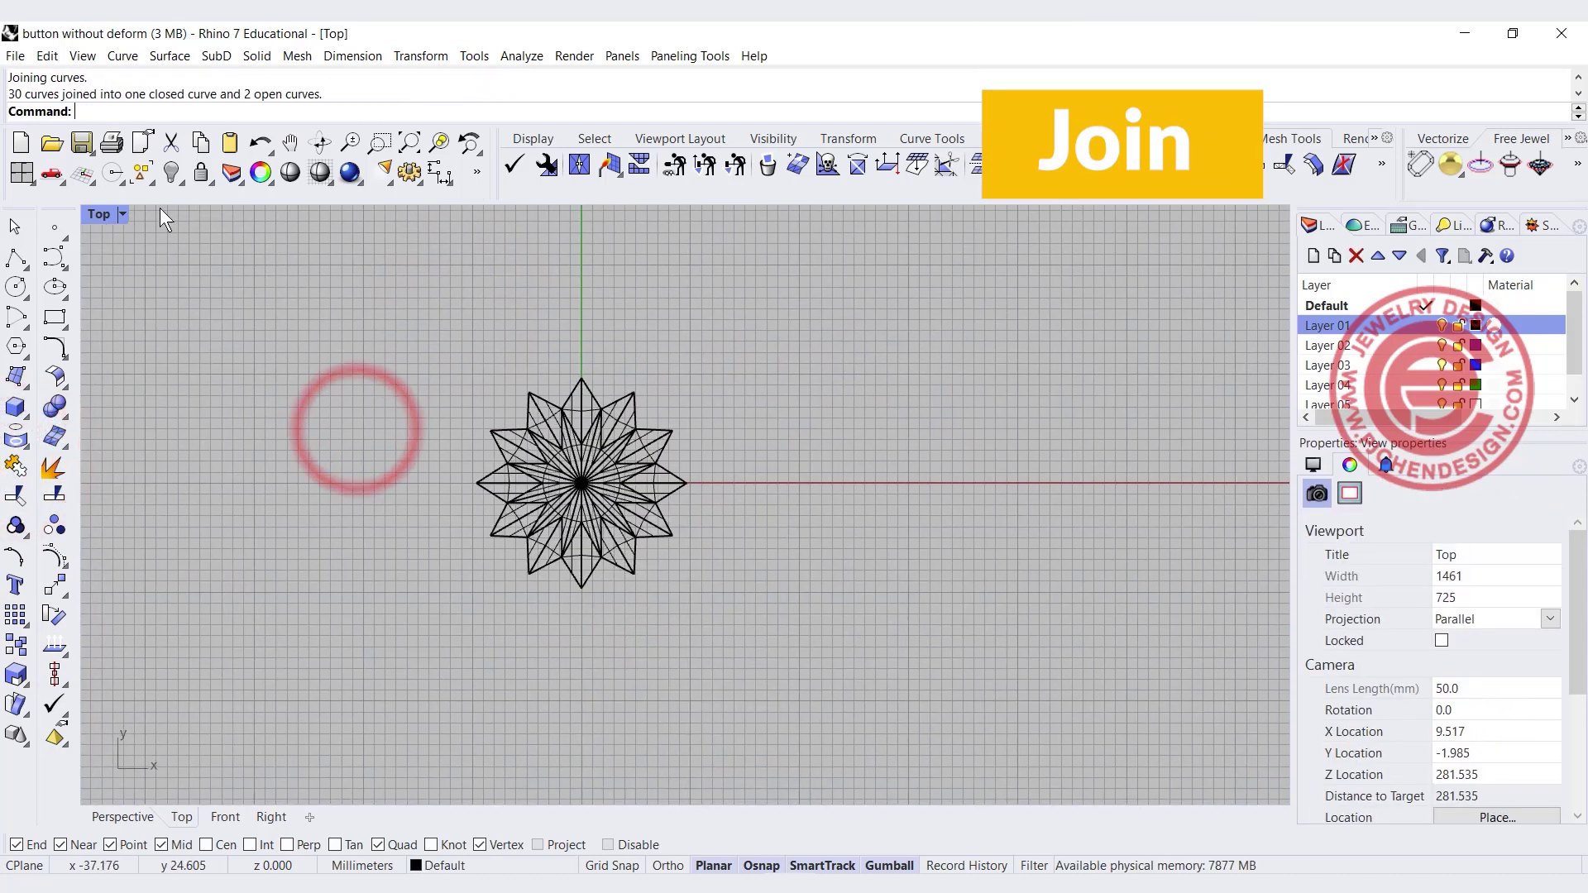
Maximize the Perspective view and orbit to a near-top-down look at the star
double_click(107, 218)
double_click(747, 215)
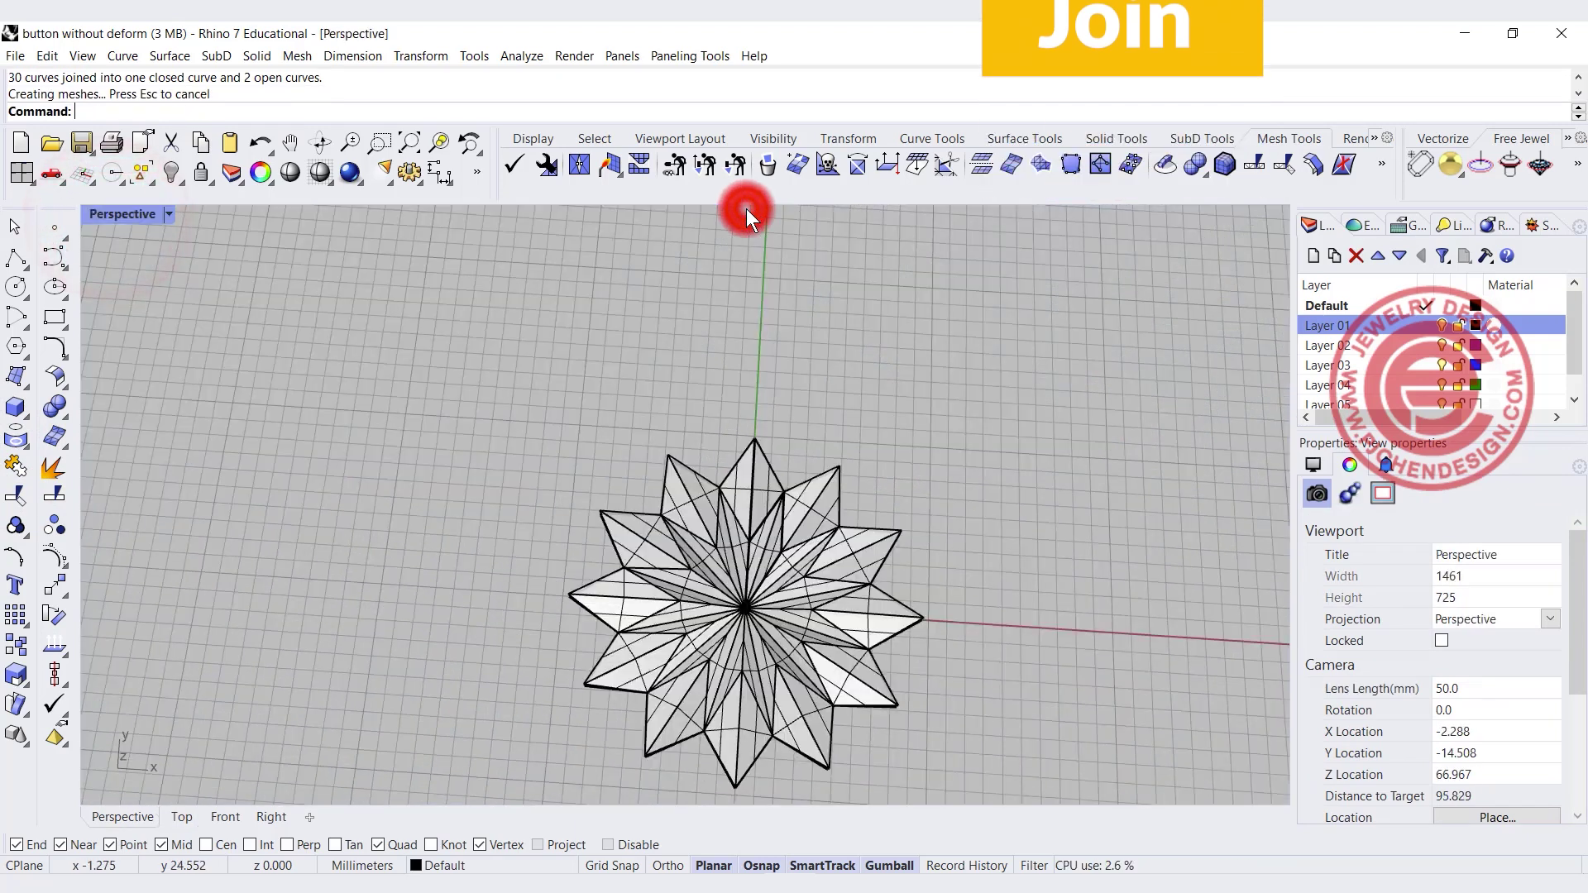
right_click_drag(643, 517, 592, 570)
scroll(641, 480, "down", 5)
right_click_drag(673, 489, 652, 546)
left_click(612, 535)
Move the star left along X, then add a sphere centred at 0 enclosing the star outline
left_click_drag(638, 553, 368, 519)
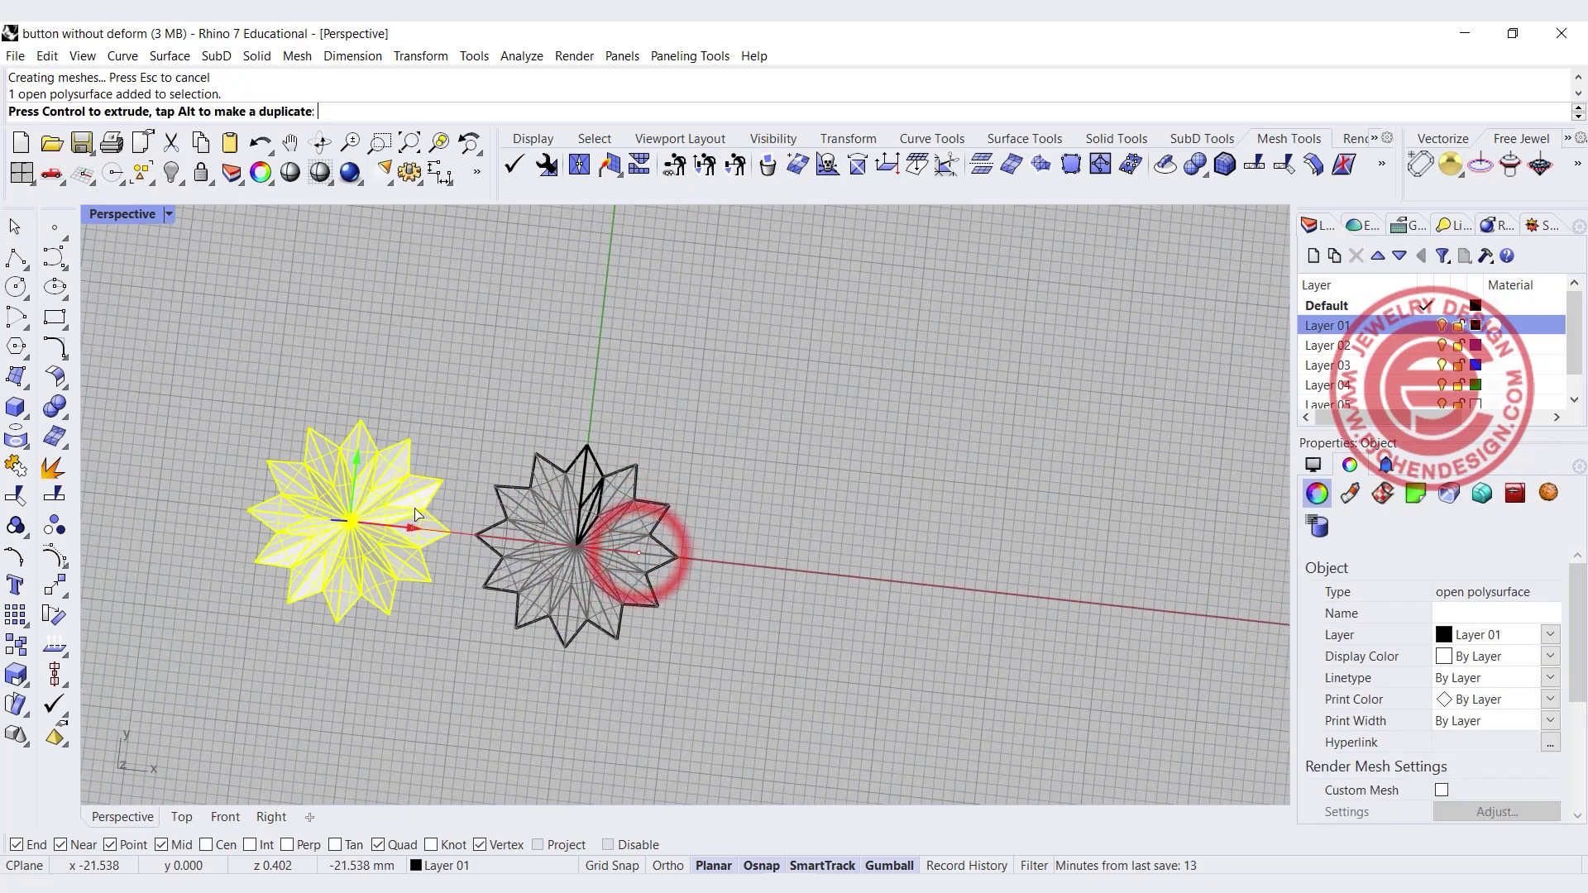
double_click(136, 218)
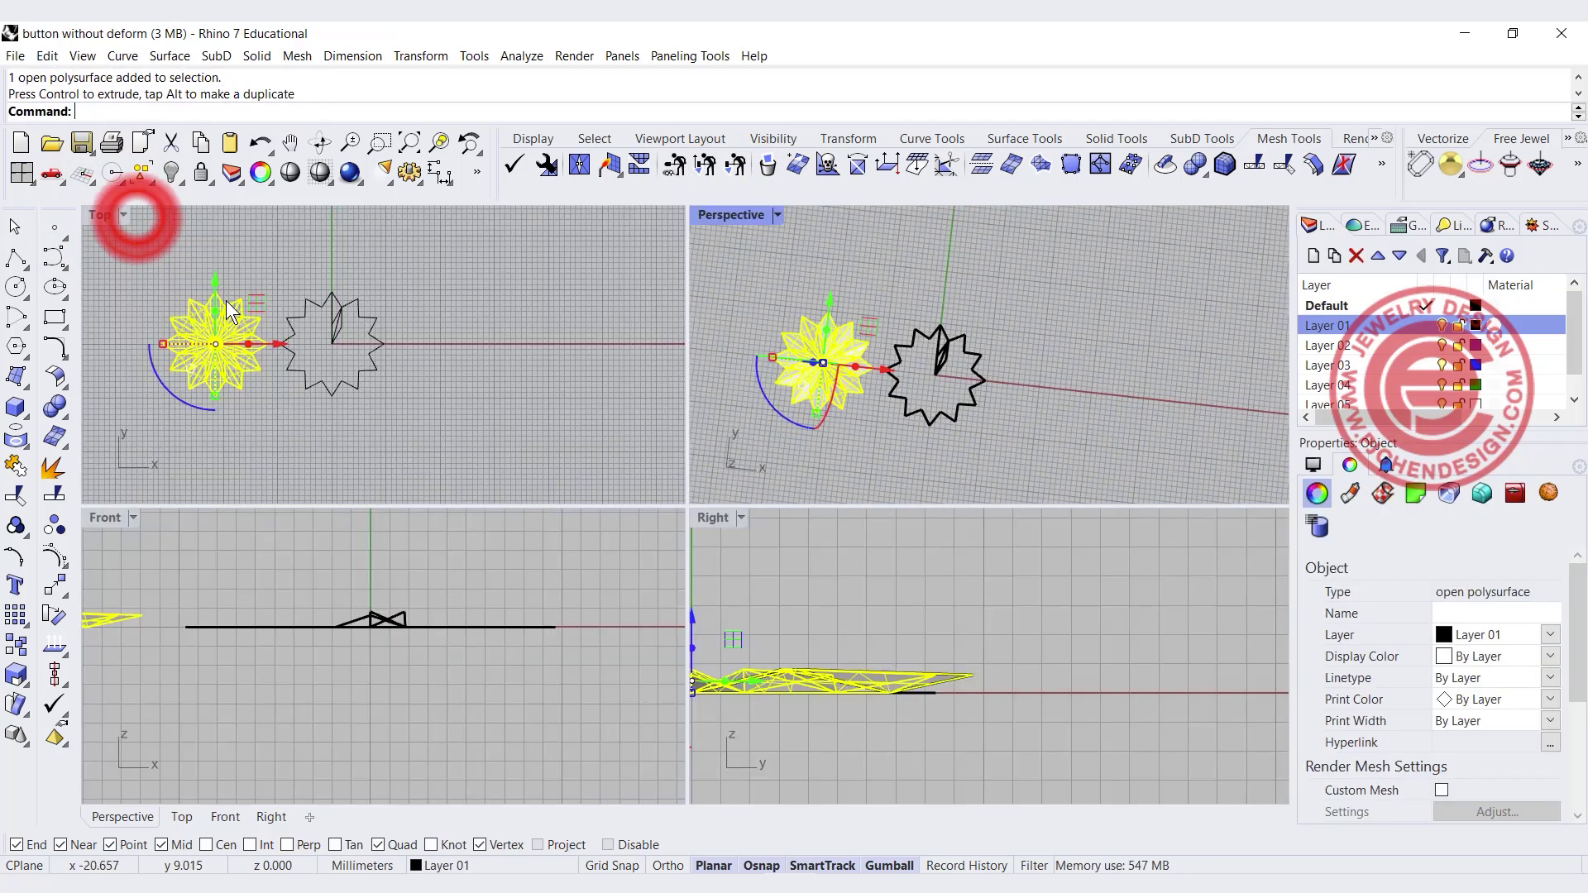
left_click(26, 413)
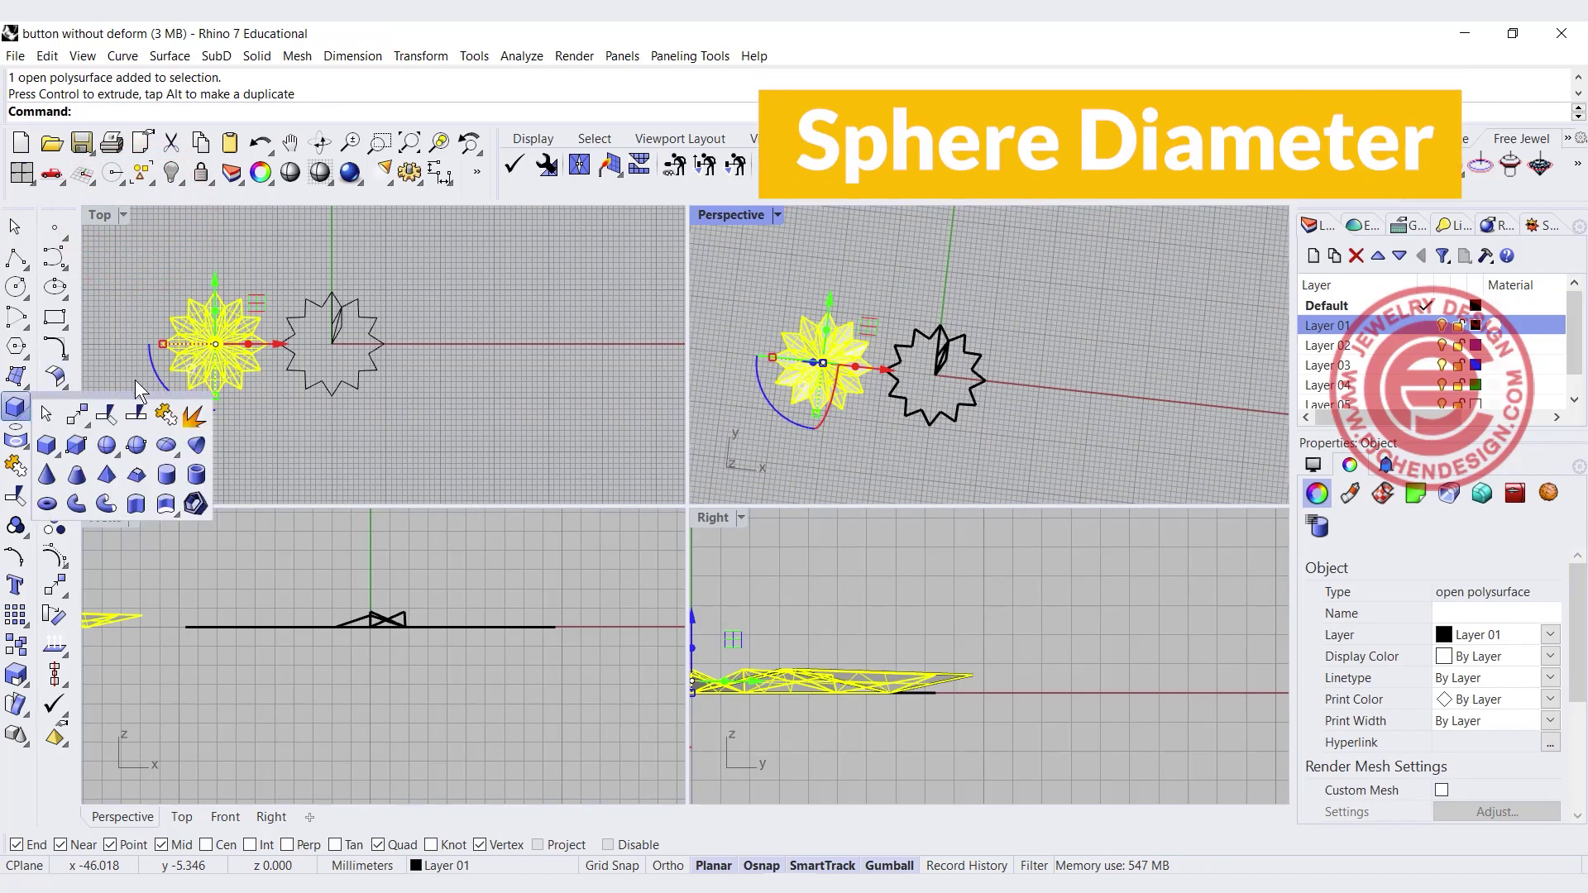
left_click(134, 447)
scroll(293, 395, "up", 3)
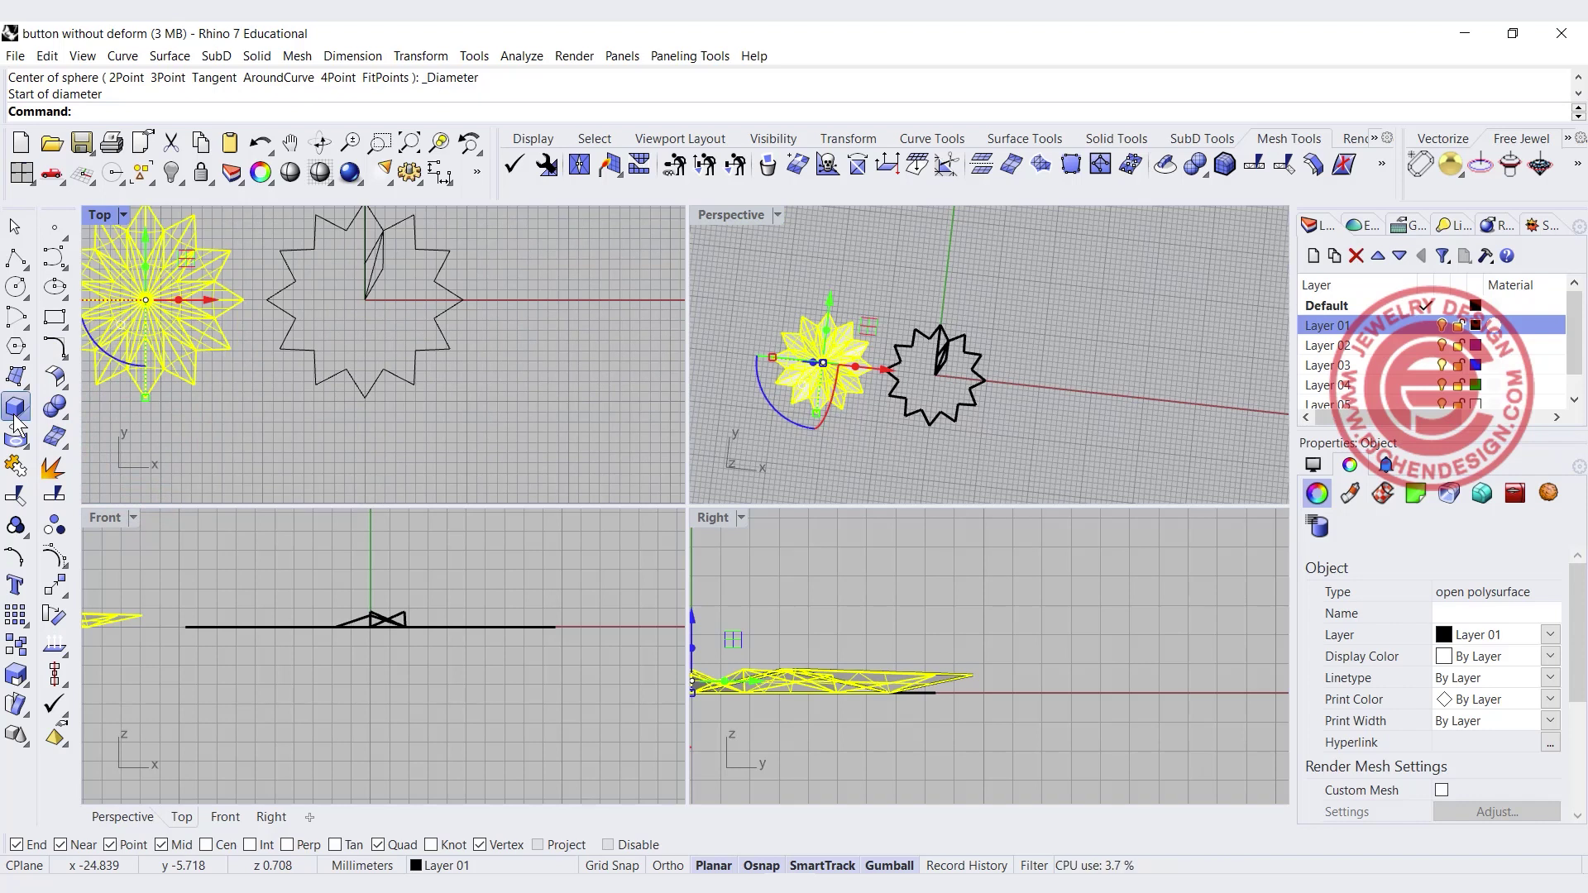
right_click(111, 451)
type("0")
key("Return")
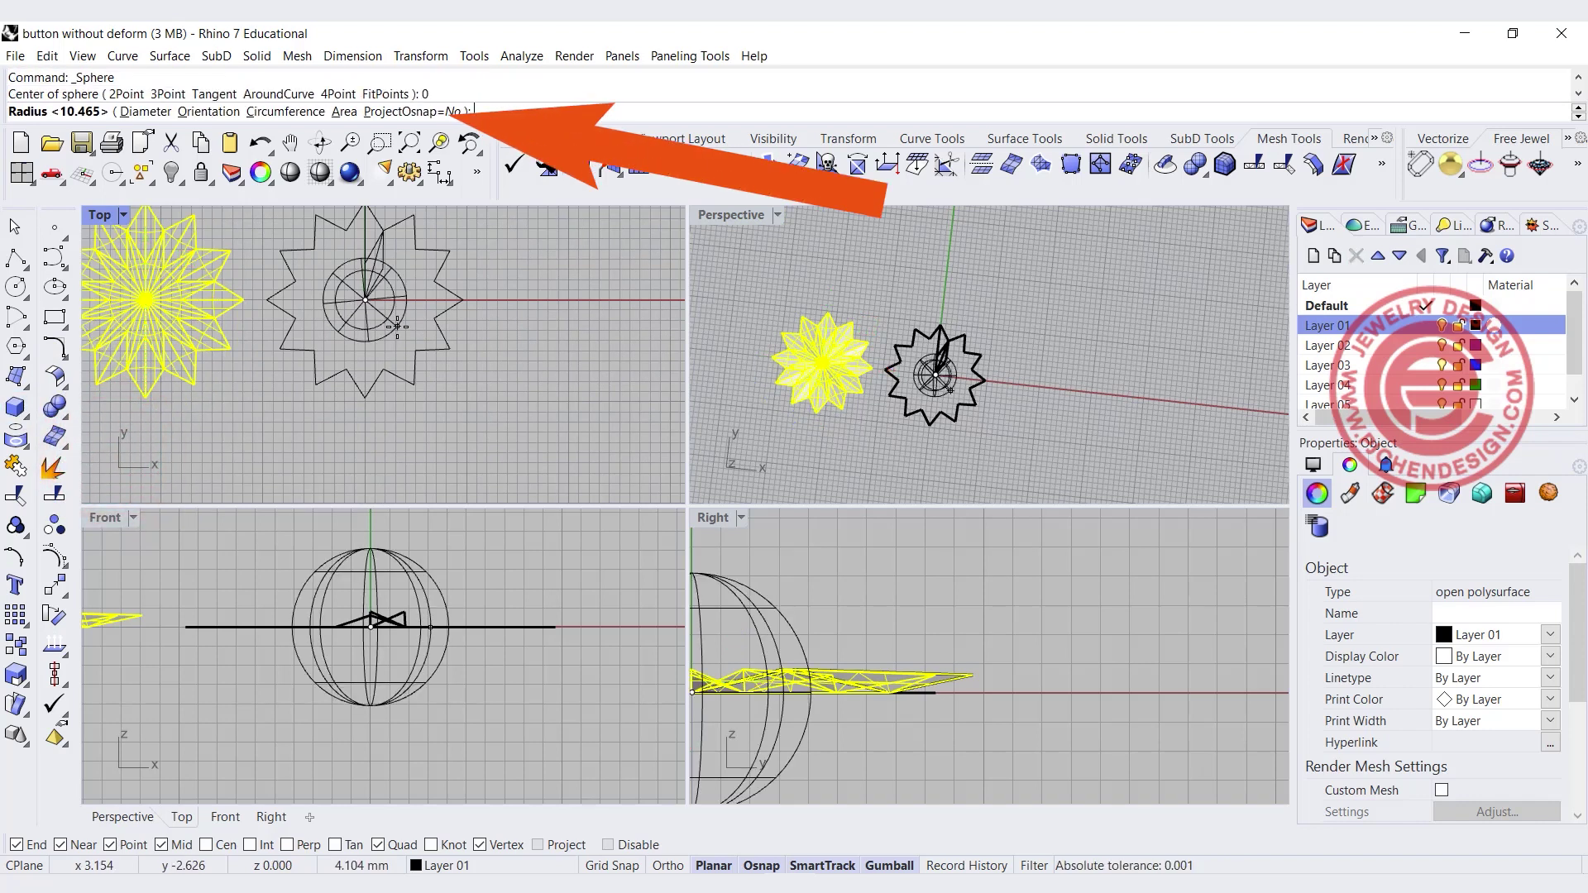
scroll(478, 321, "up", 2)
key("F8")
left_click(476, 298)
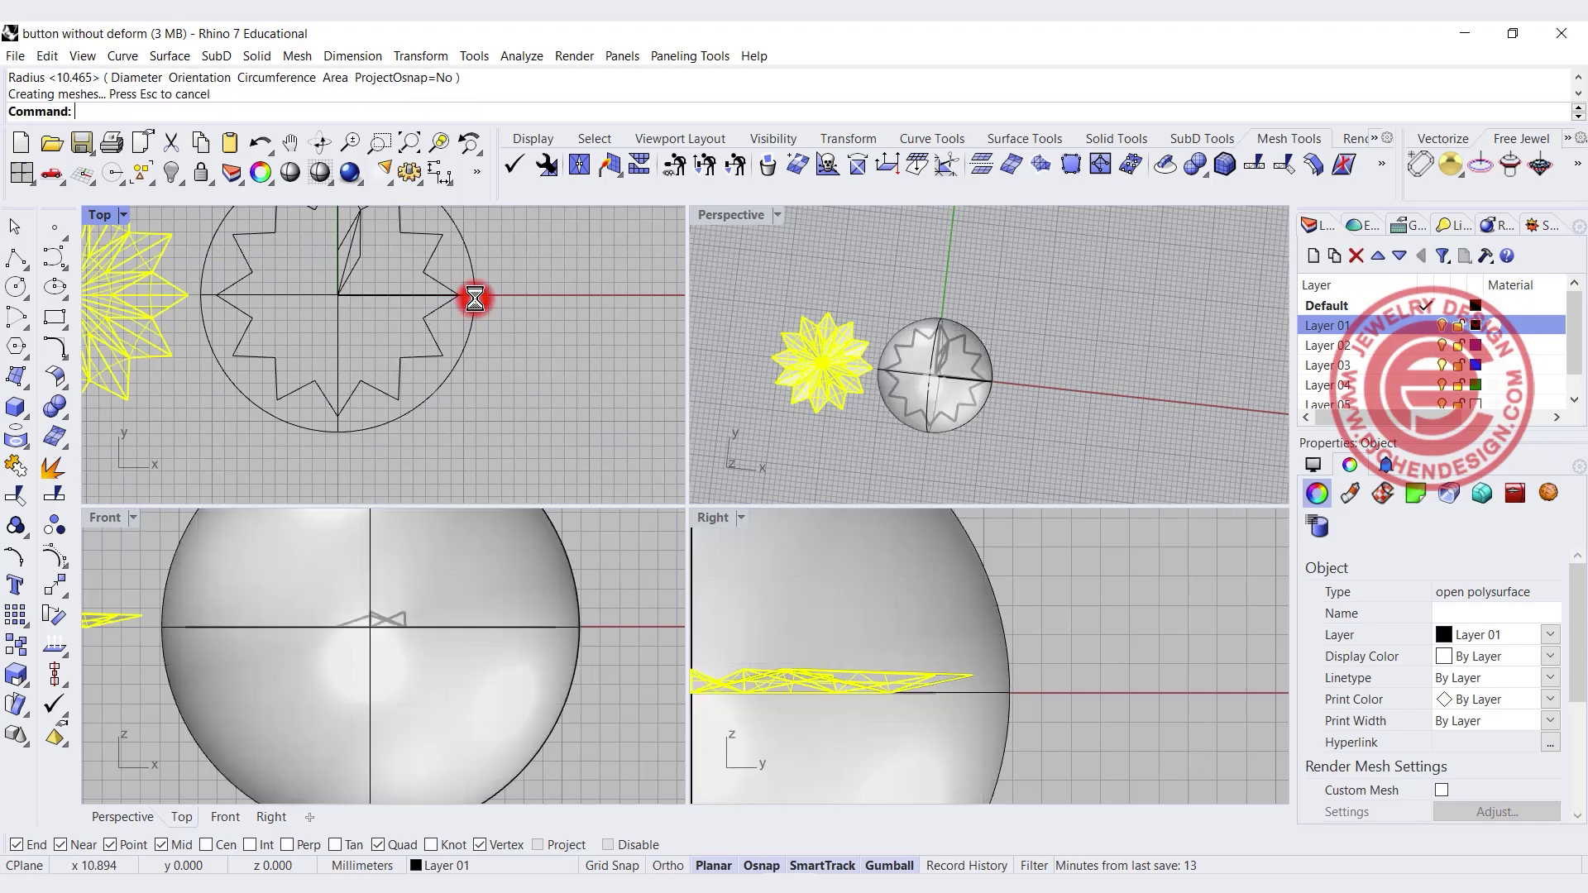
Scale the sphere down vertically in the Front view into a flattened dome
left_click(525, 576)
scroll(398, 745, "down", 3)
left_click_drag(377, 786, 391, 715)
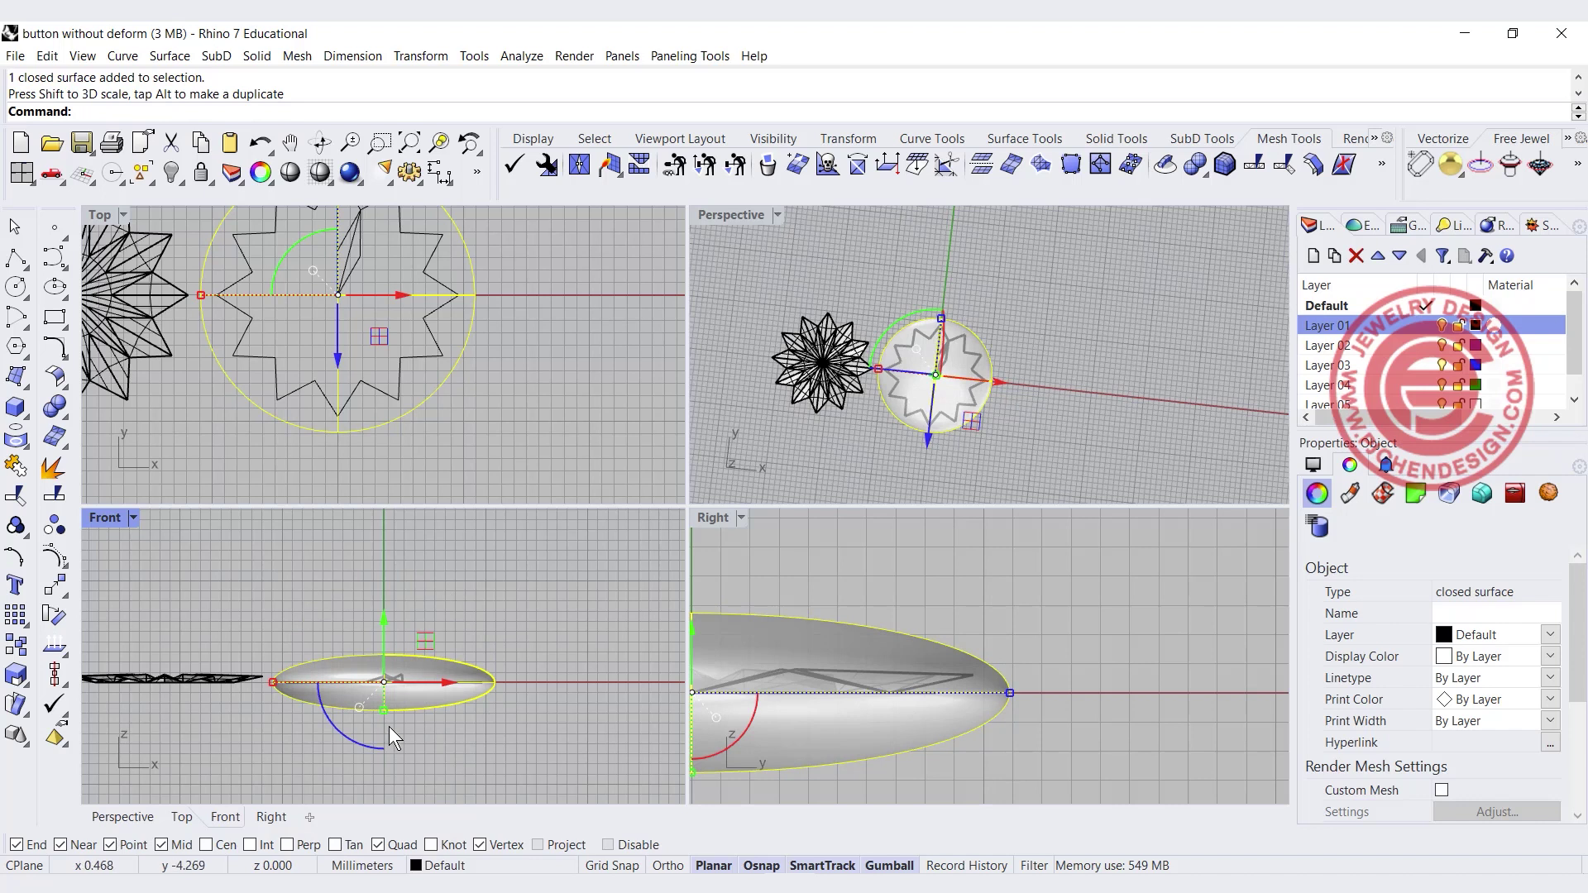
Deselect the dome and maximize the Perspective view
left_click(600, 566)
scroll(943, 339, "up", 5)
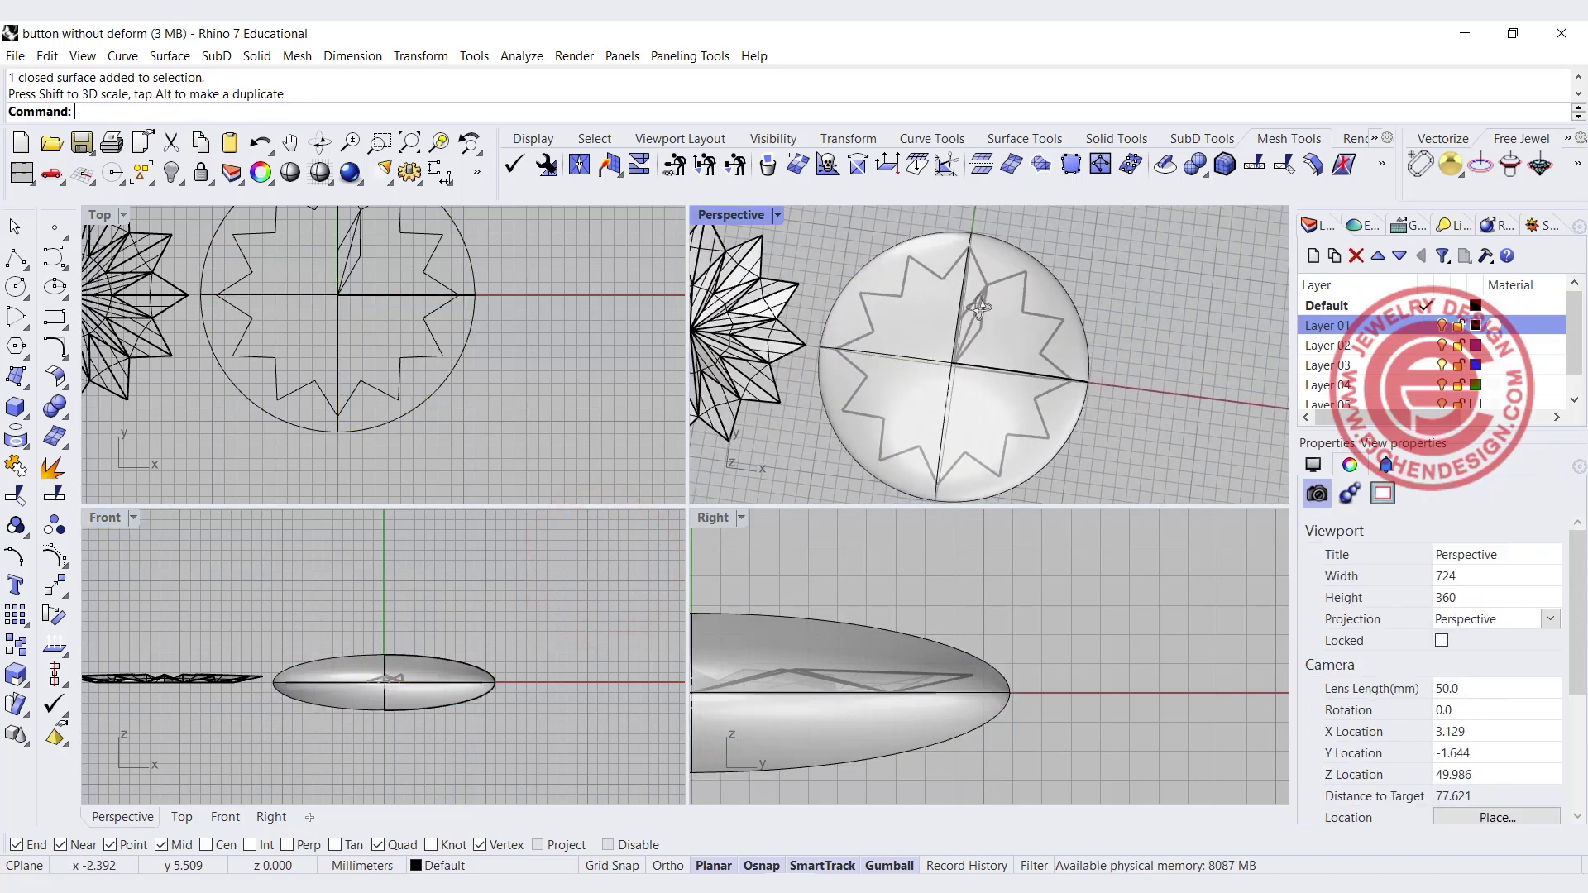
scroll(968, 305, "down", 3)
double_click(703, 210)
scroll(612, 426, "down", 2)
scroll(612, 426, "up", 3)
Pan to frame the star and dome side by side, then select the flattened dome
left_click(517, 414)
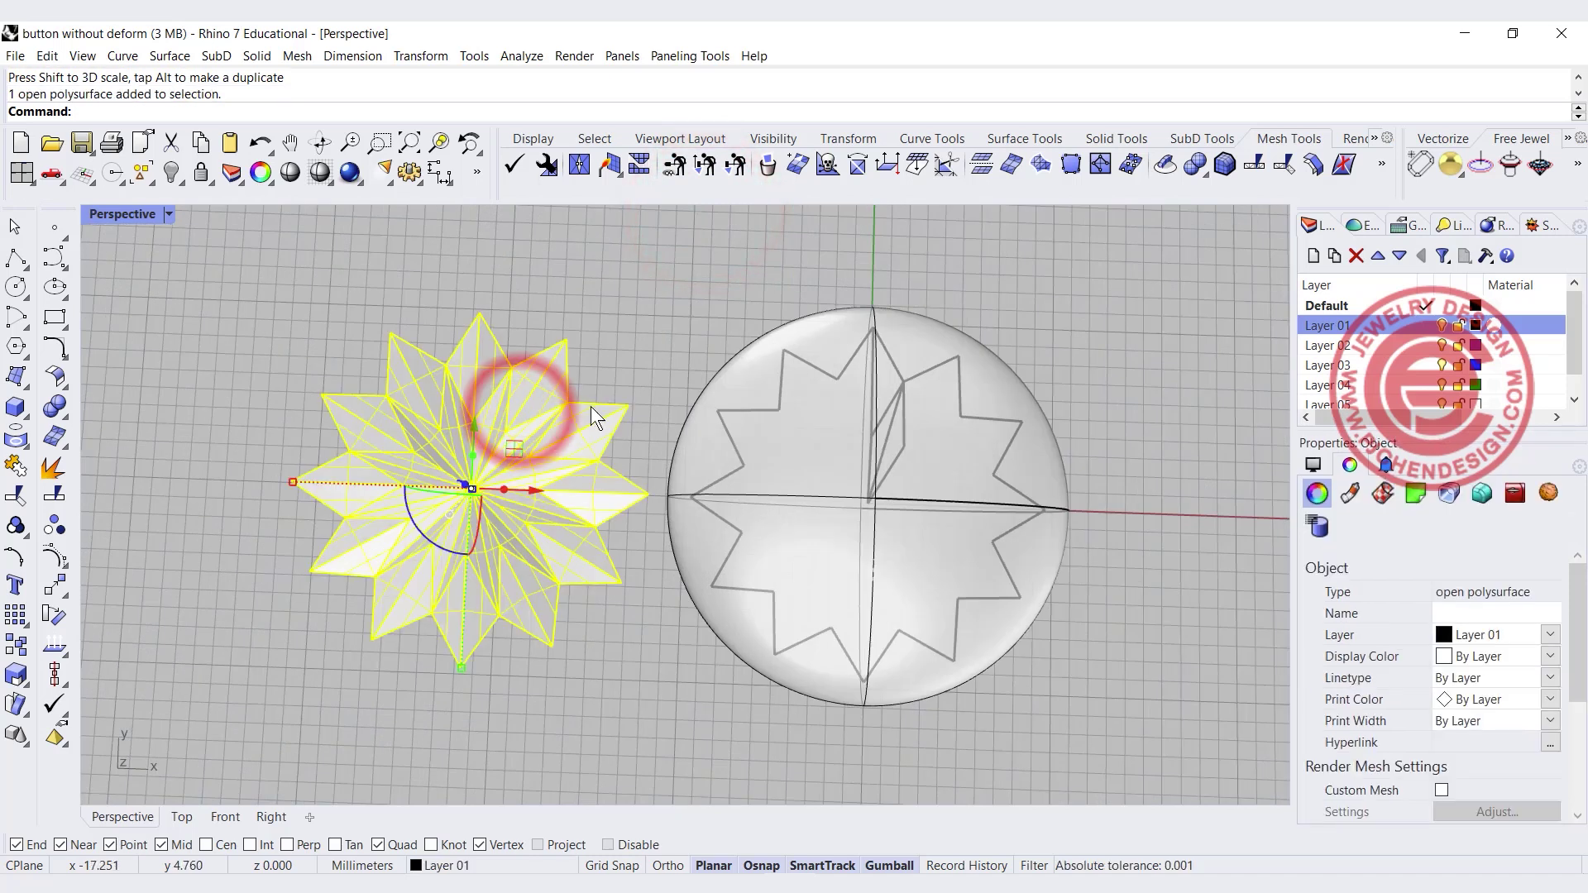
left_click(802, 394)
scroll(802, 393, "down", 5)
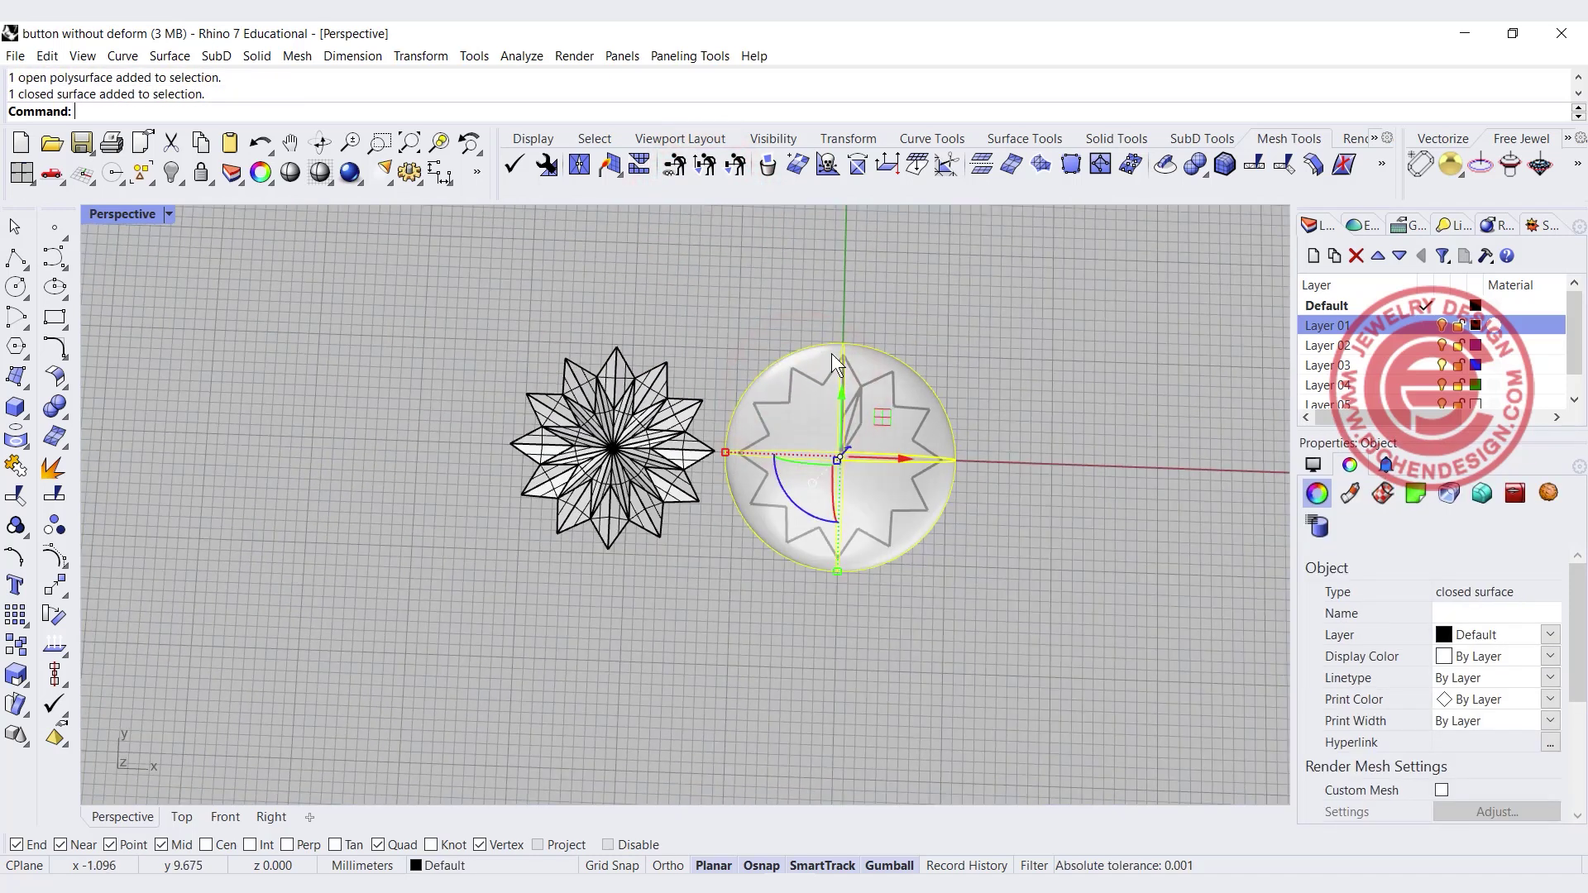
right_click_drag(878, 349, 674, 409, "shift")
left_click(815, 346)
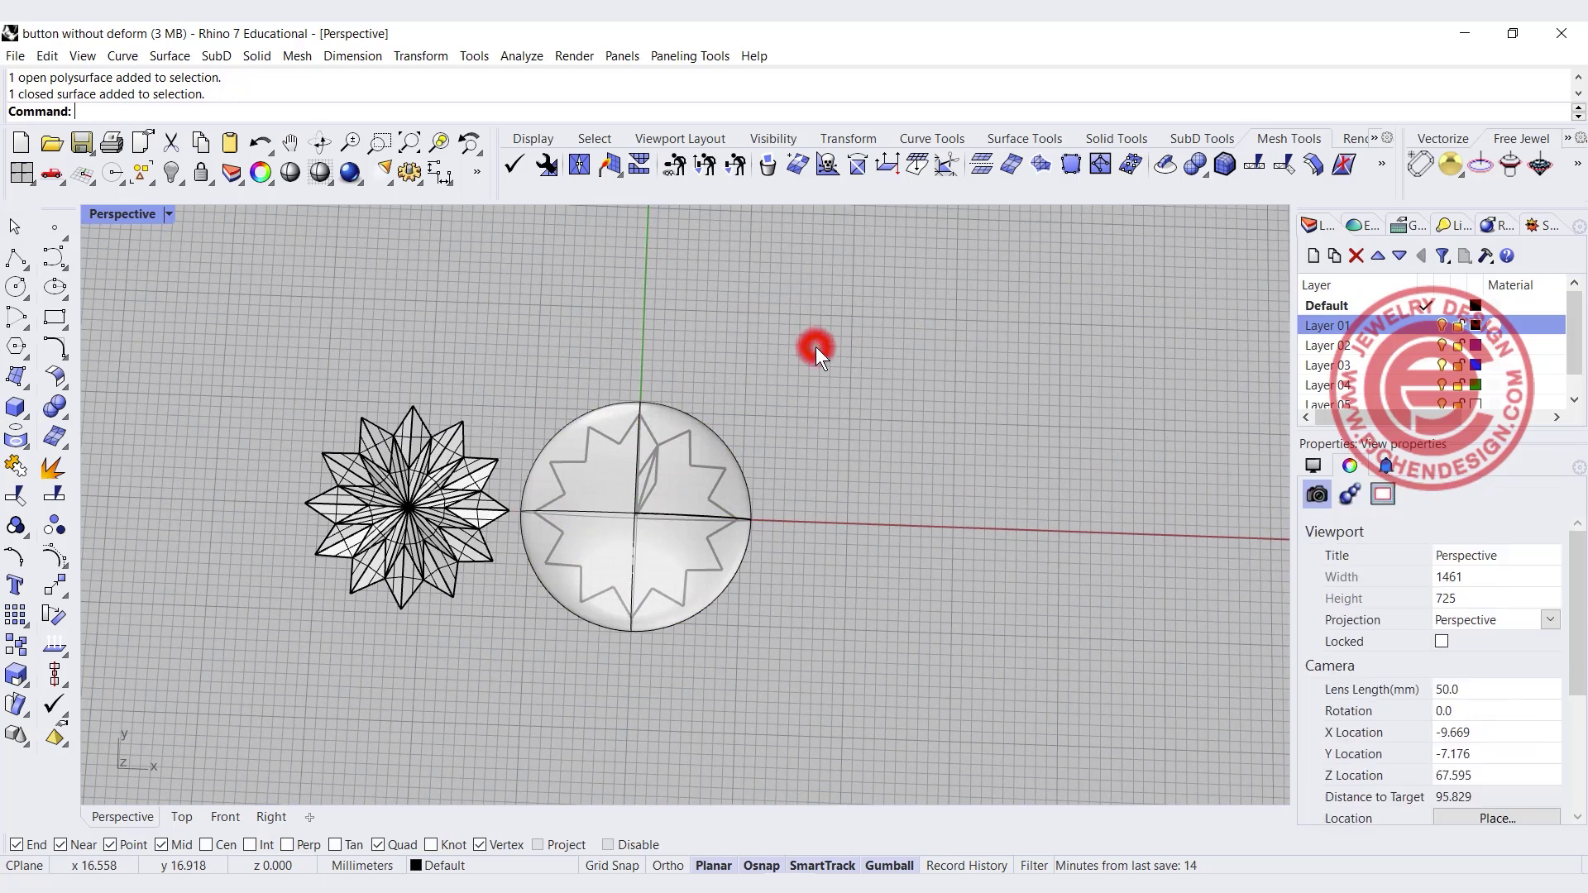
left_click(701, 441)
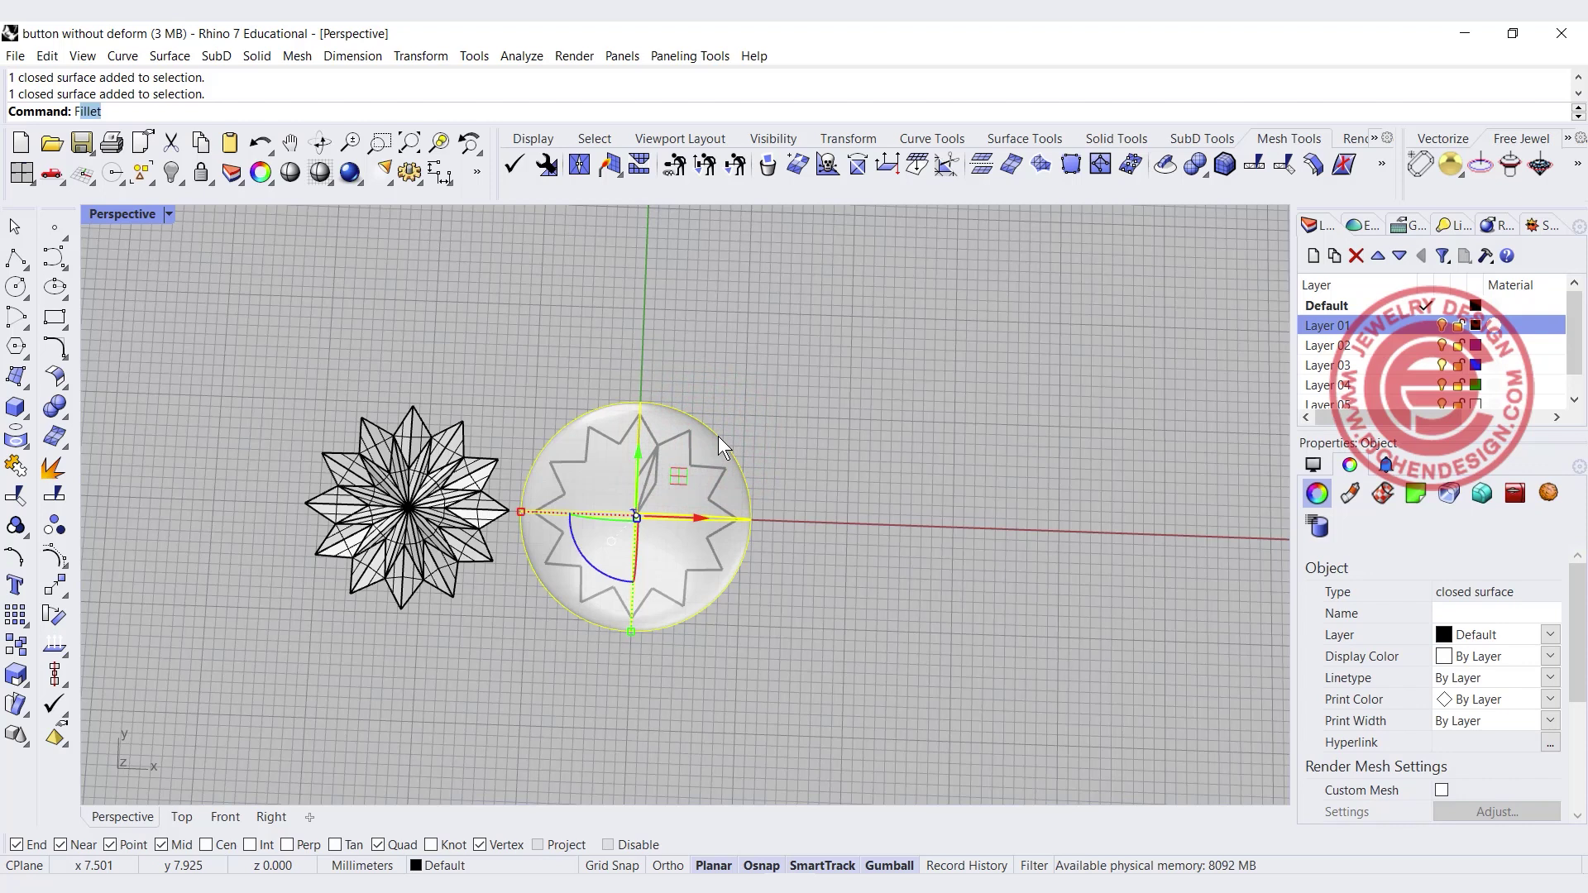
key("BackSpace")
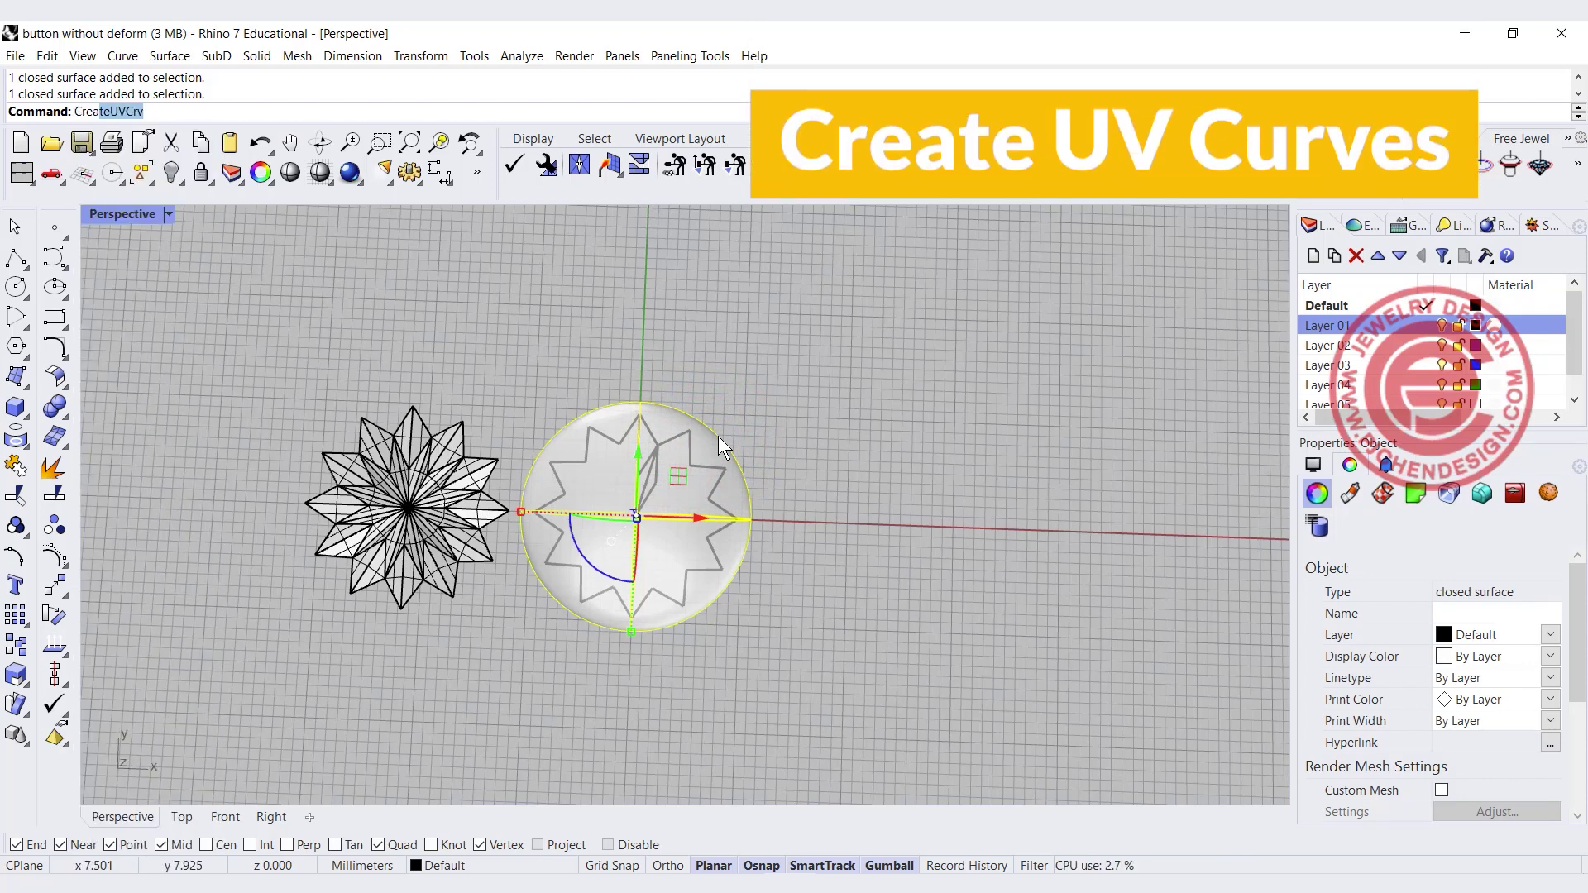
key("Return")
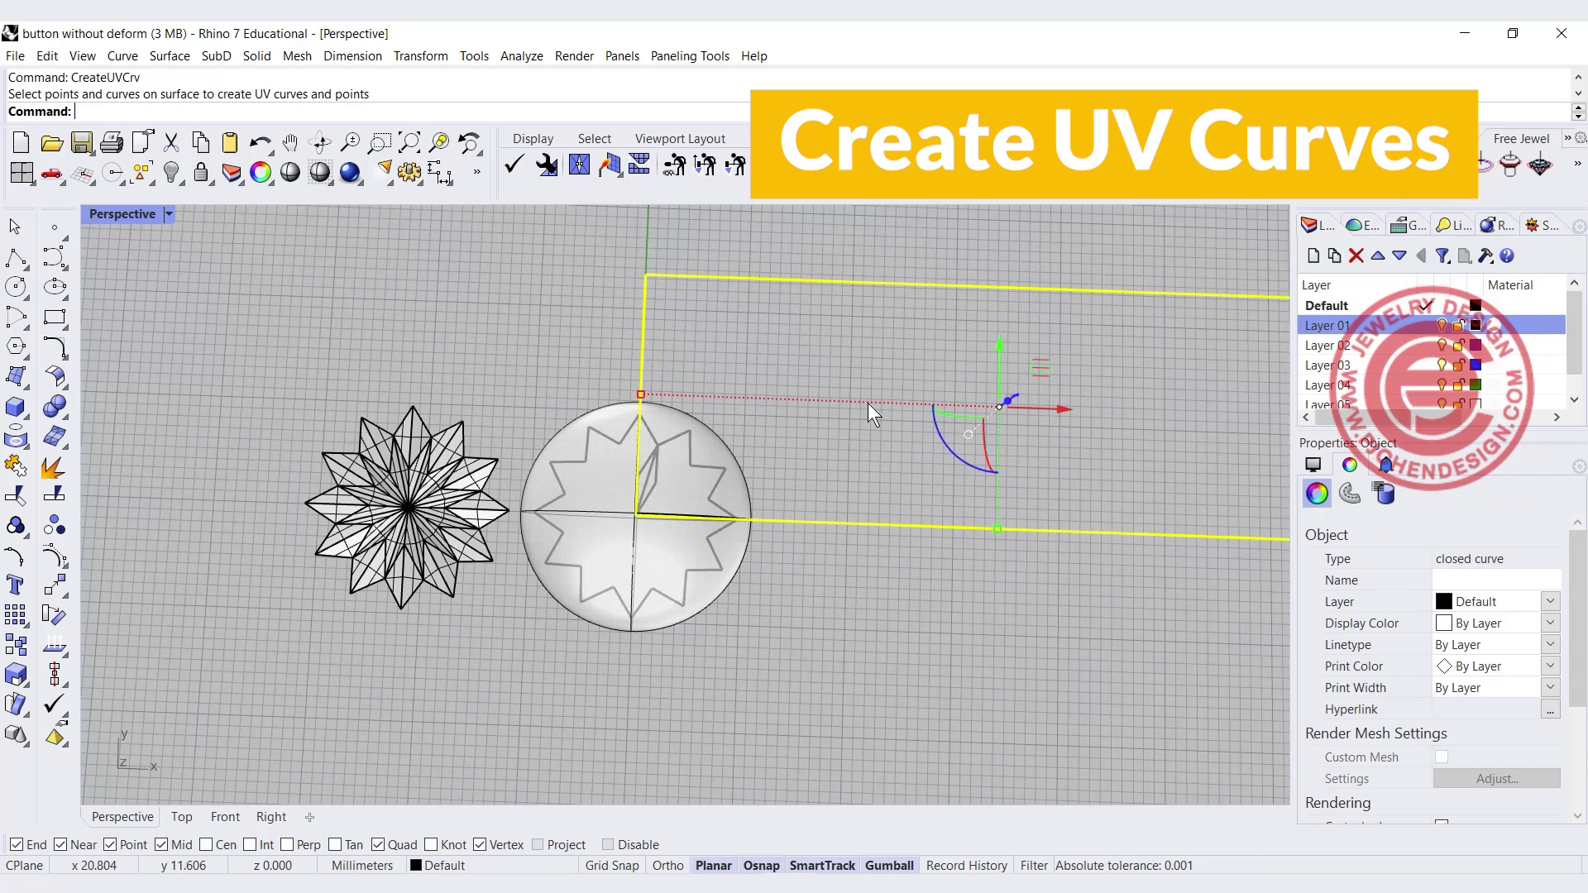
scroll(996, 375, "down", 2)
left_click_drag(1025, 366, 1102, 323)
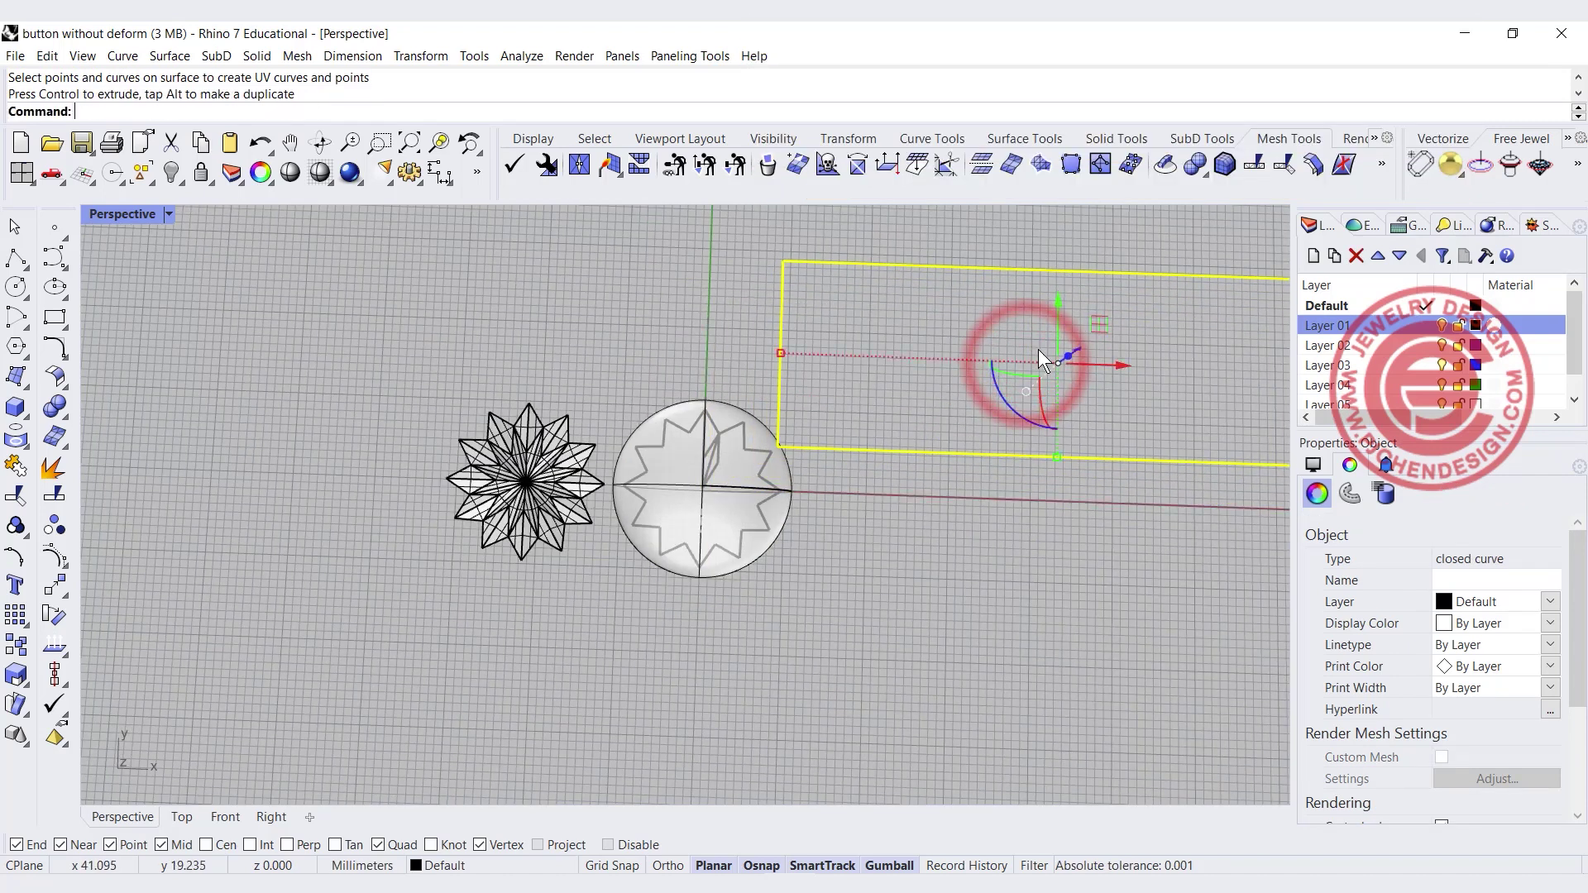
scroll(1025, 355, "down", 4)
right_click_drag(1026, 355, 807, 406, "shift")
left_click_drag(867, 369, 898, 364)
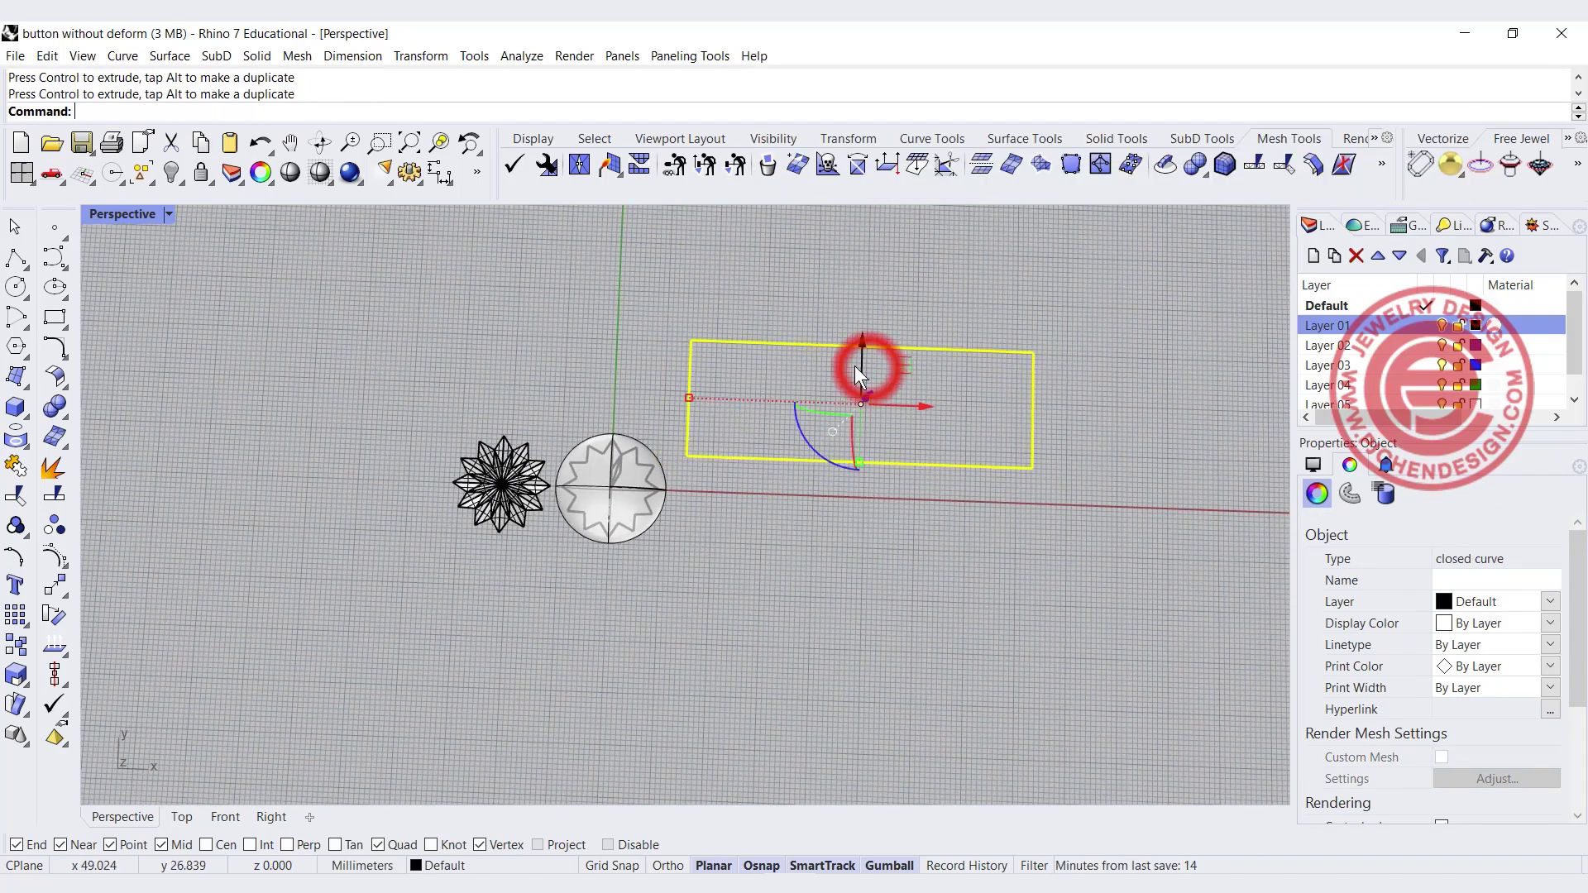
scroll(731, 394, "up", 2)
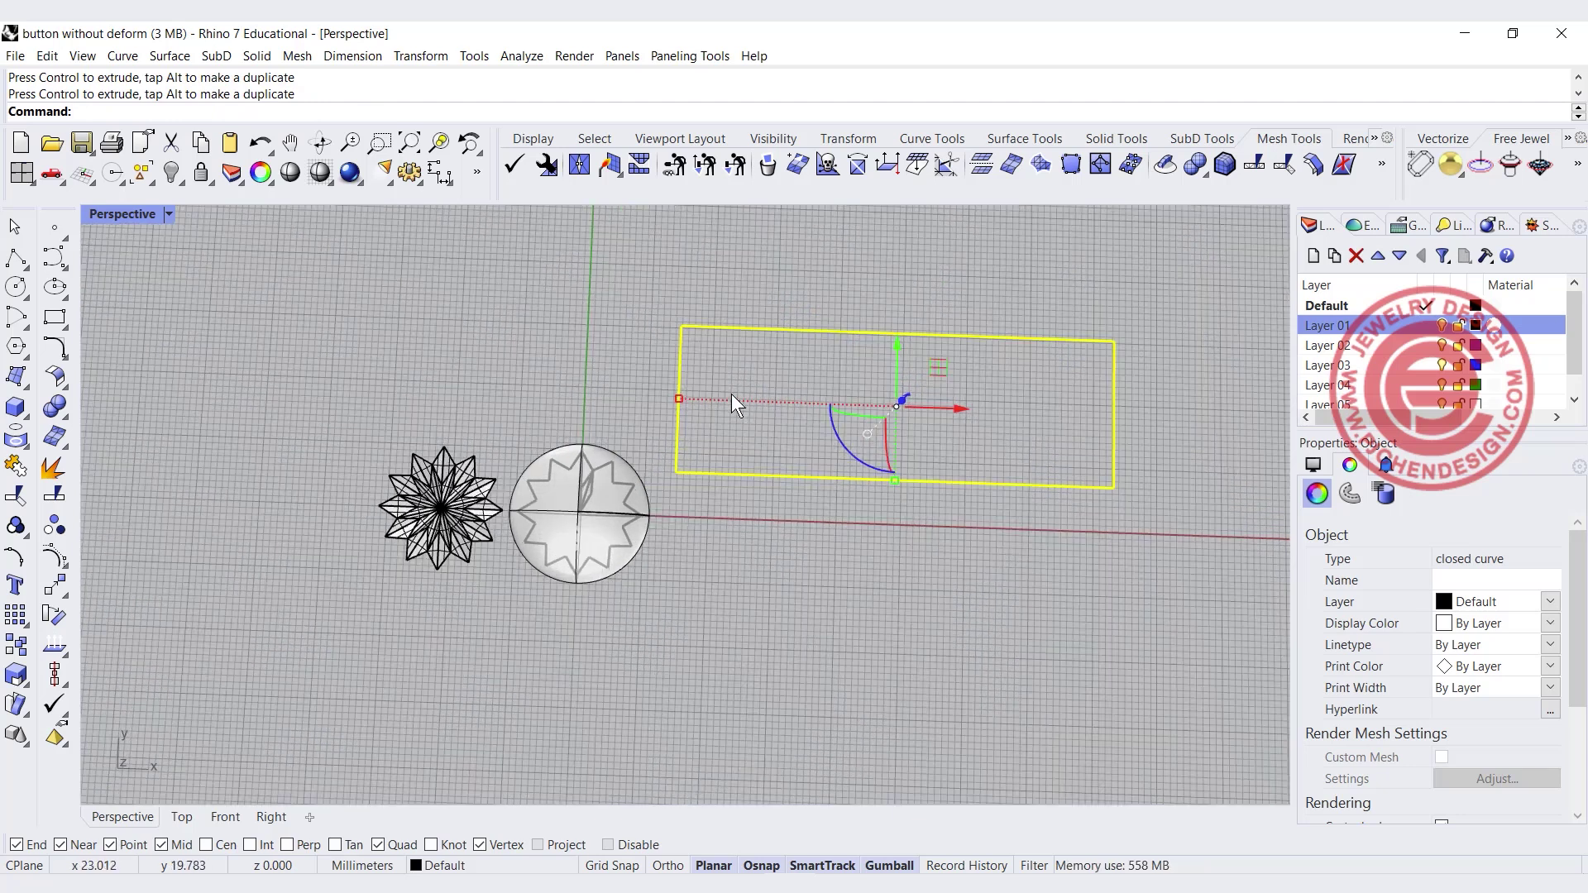
left_click_drag(436, 505, 933, 389)
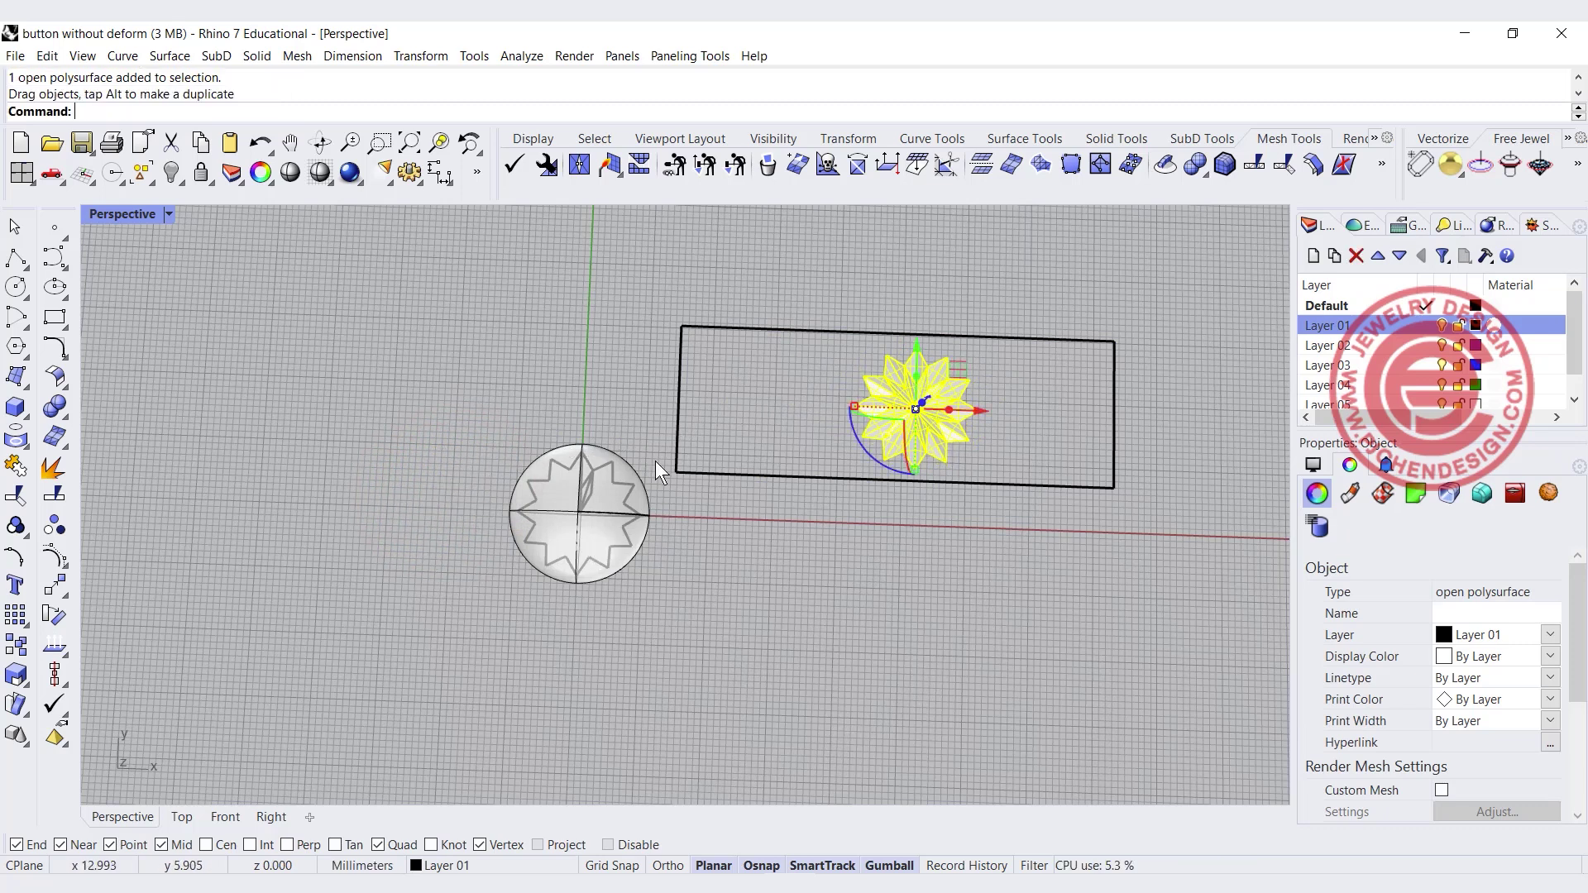
left_click_drag(903, 400, 387, 495)
left_click(746, 619)
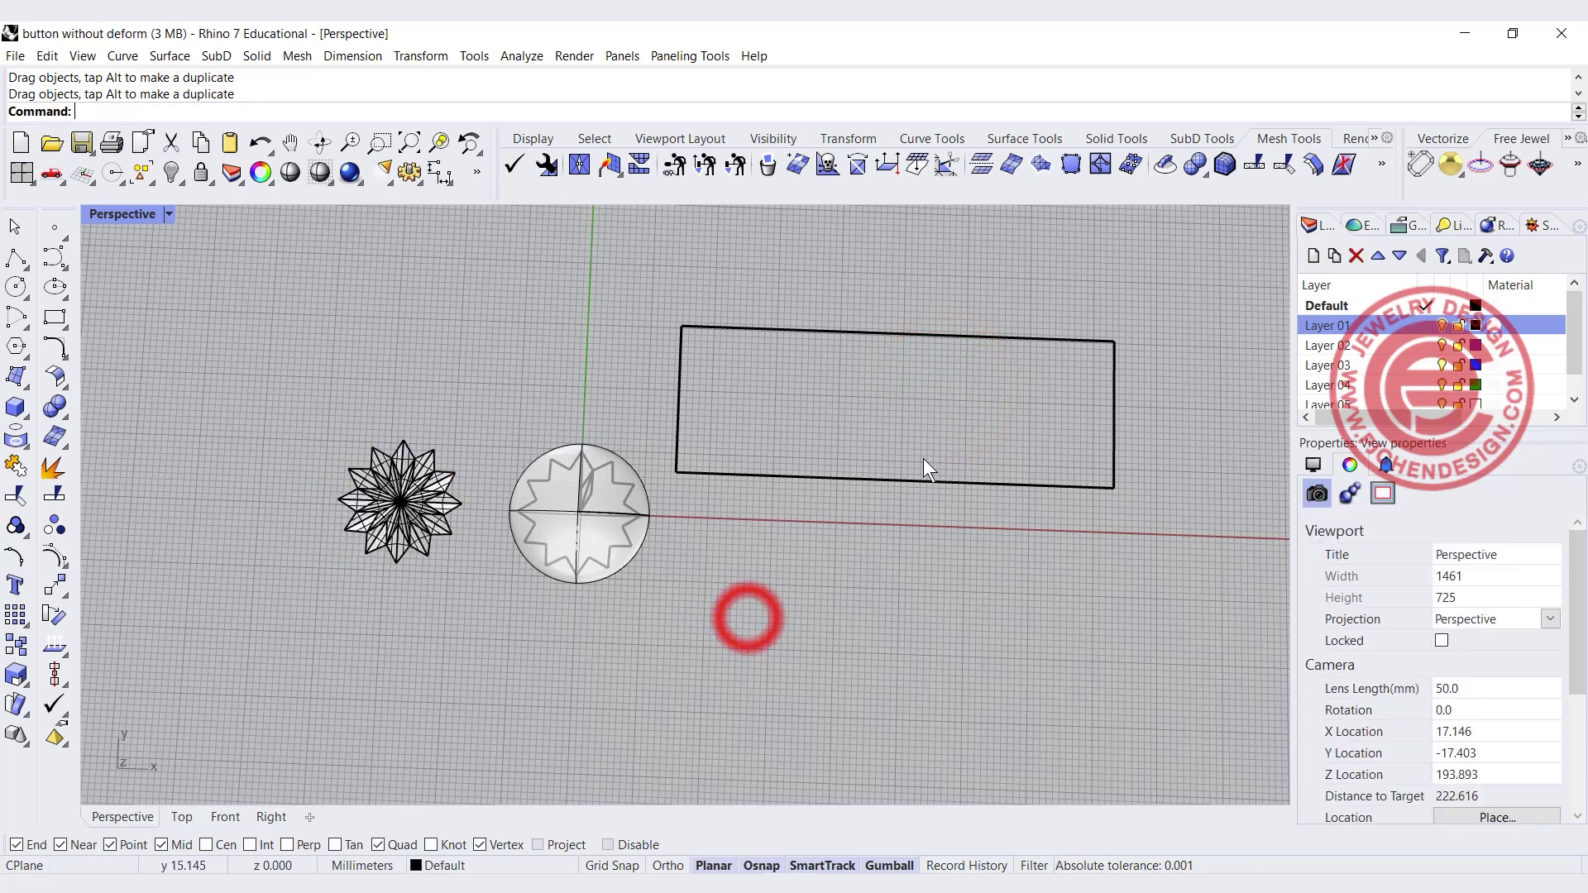
left_click(912, 334)
key("Delete")
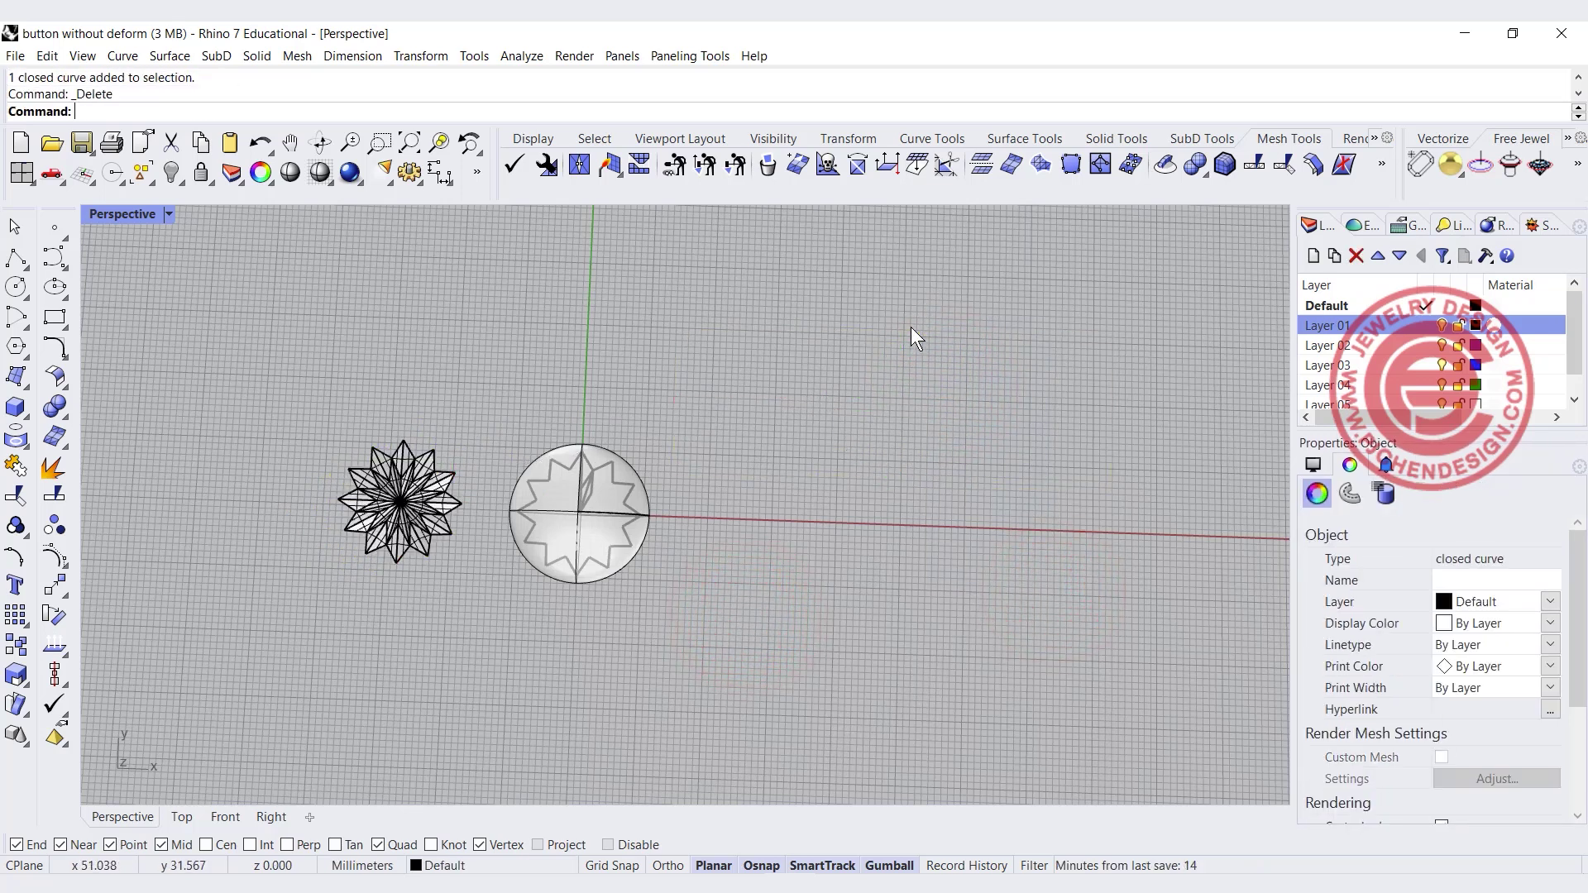
right_click_drag(510, 430, 549, 418)
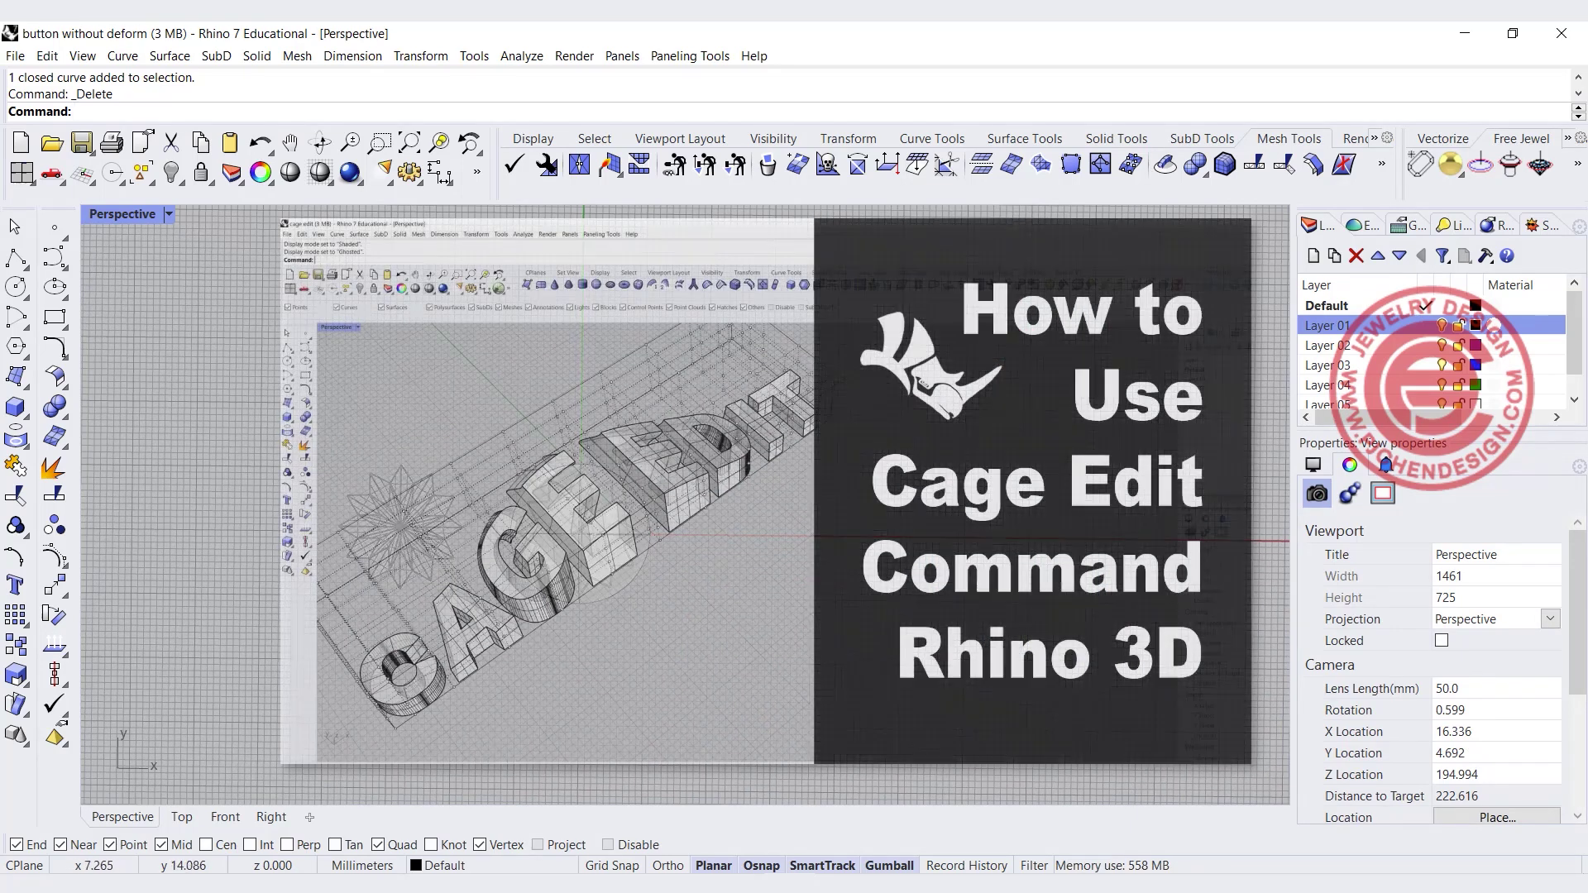
scroll(685, 505, "up", 2)
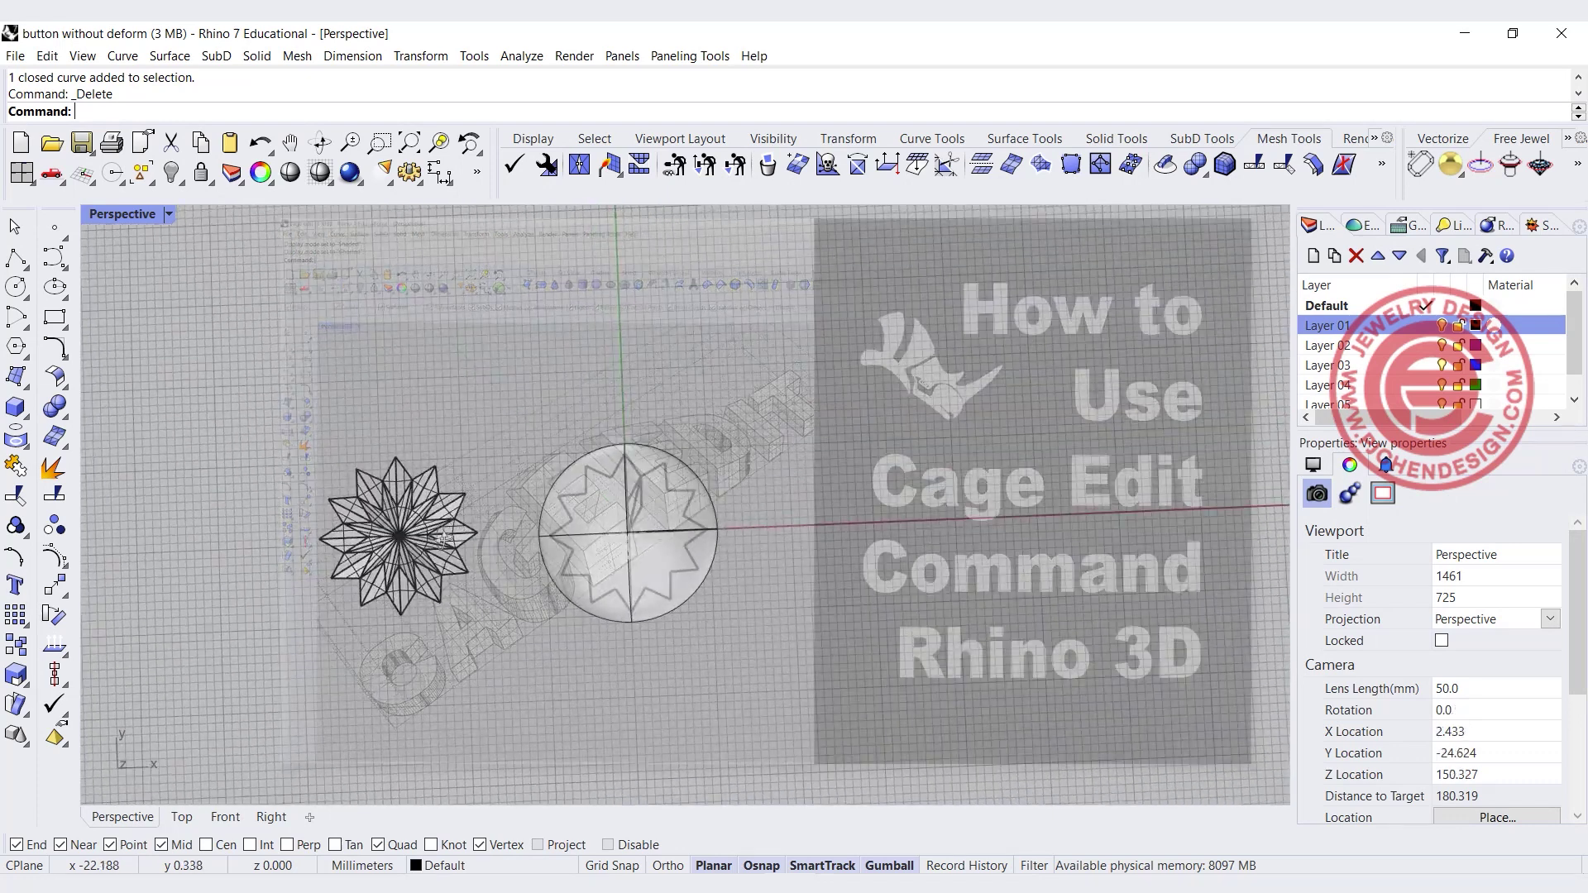
left_click(430, 541)
scroll(430, 546, "up", 5)
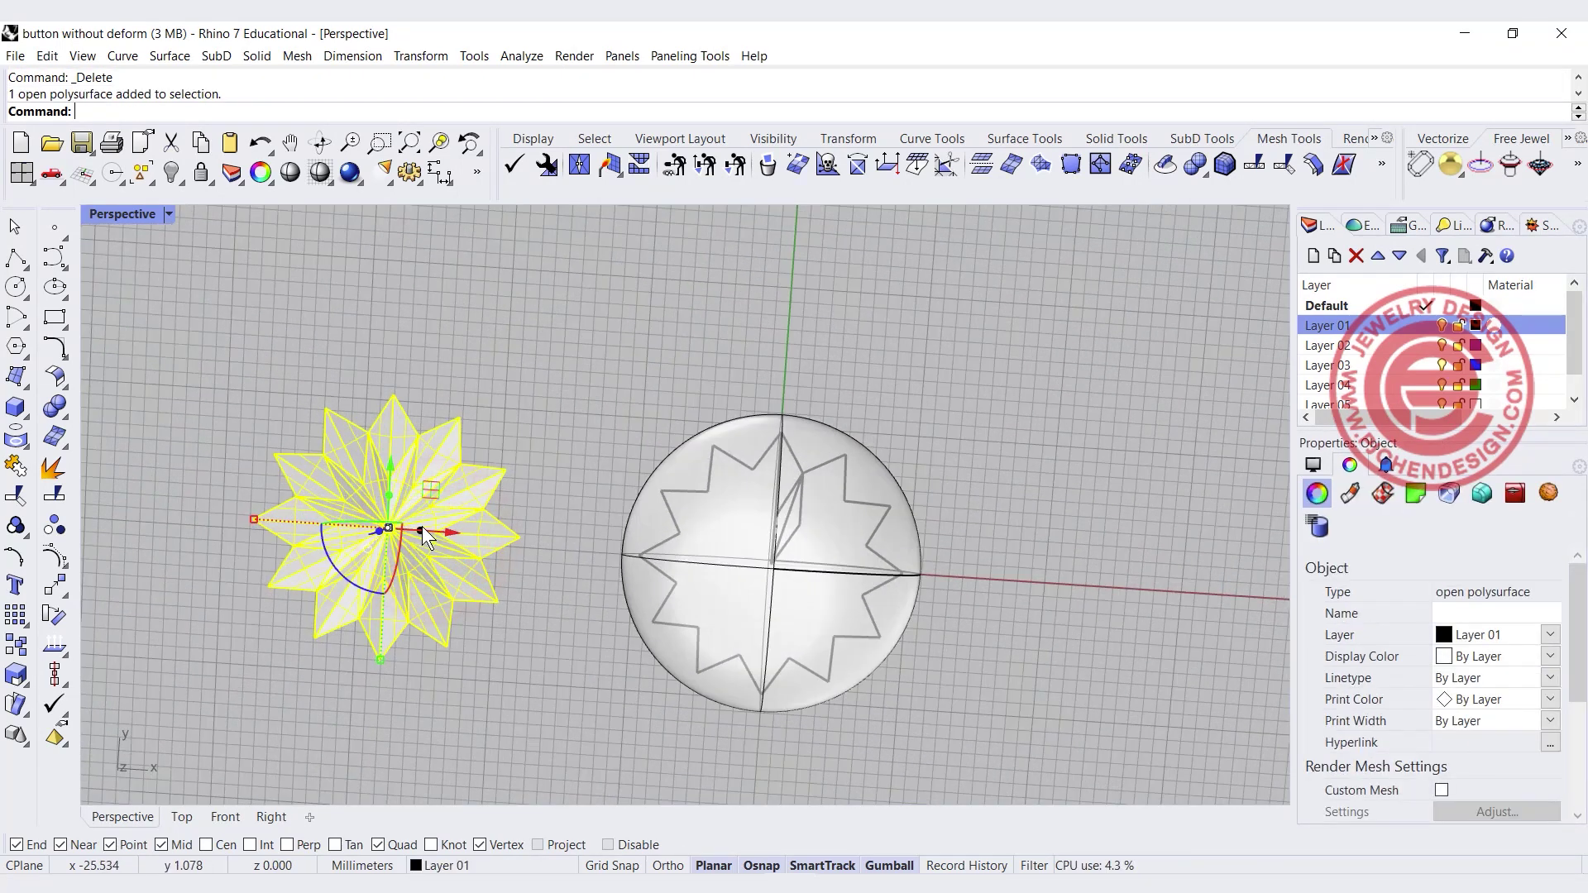
scroll(519, 540, "down", 4)
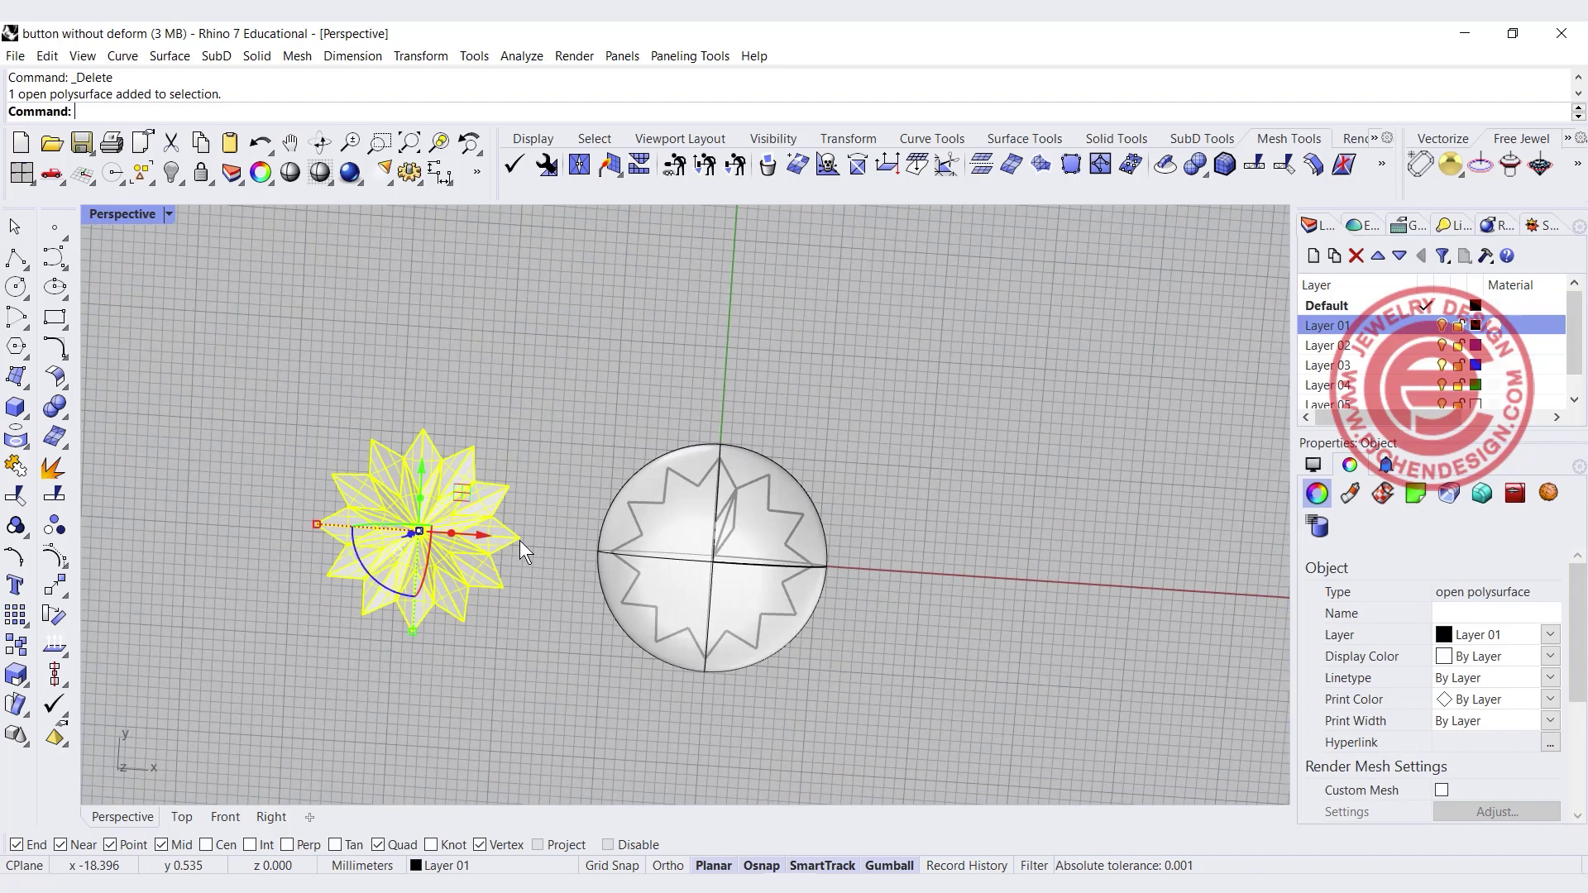
scroll(604, 569, "up", 6)
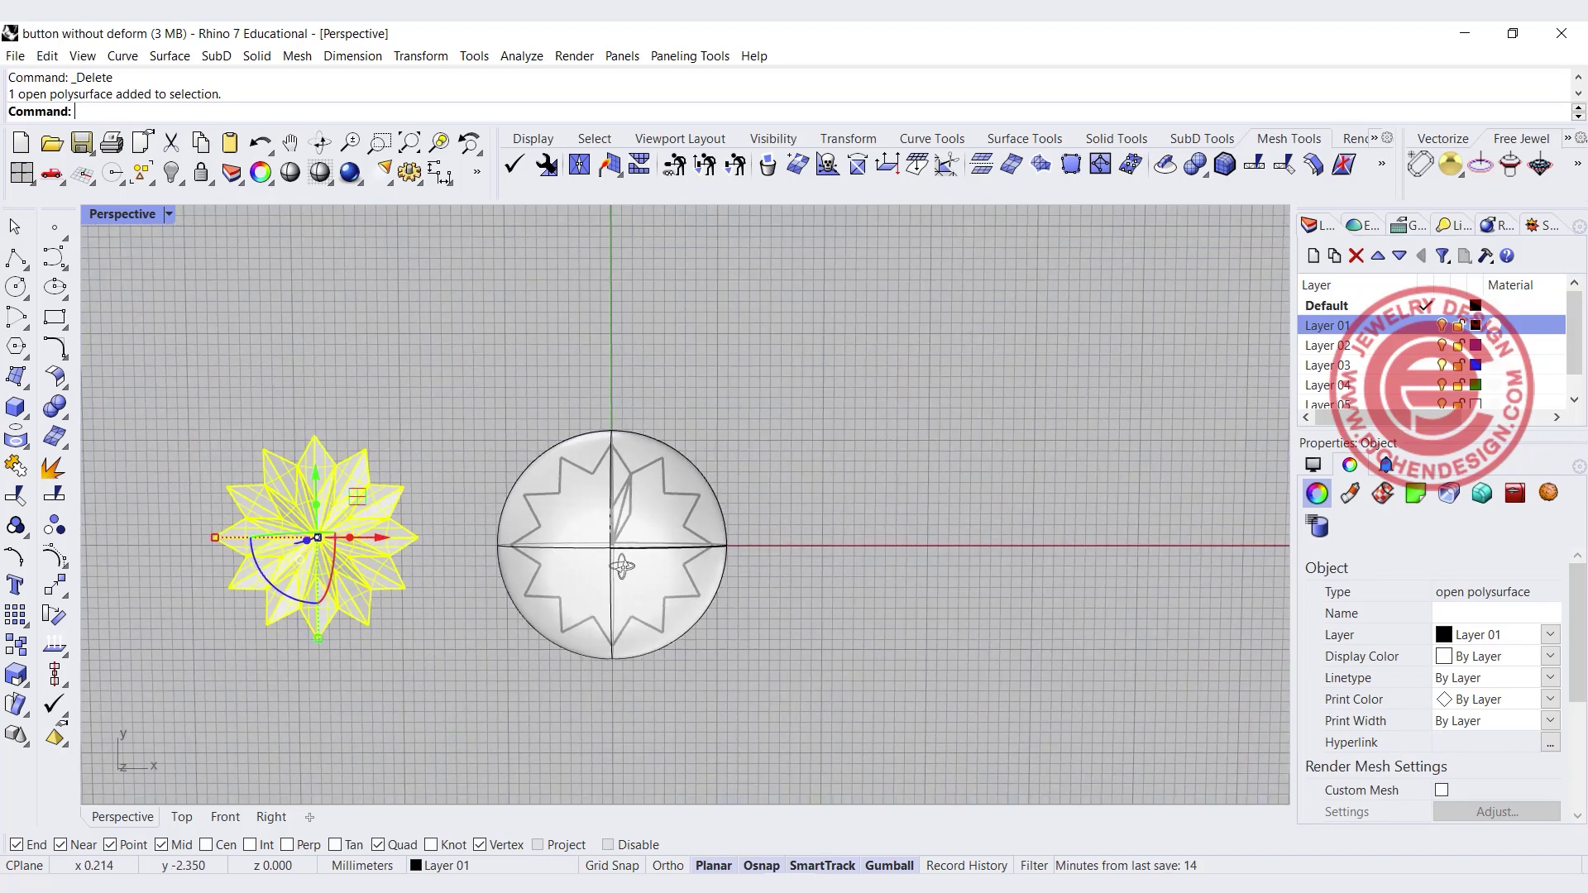
scroll(649, 368, "down", 3)
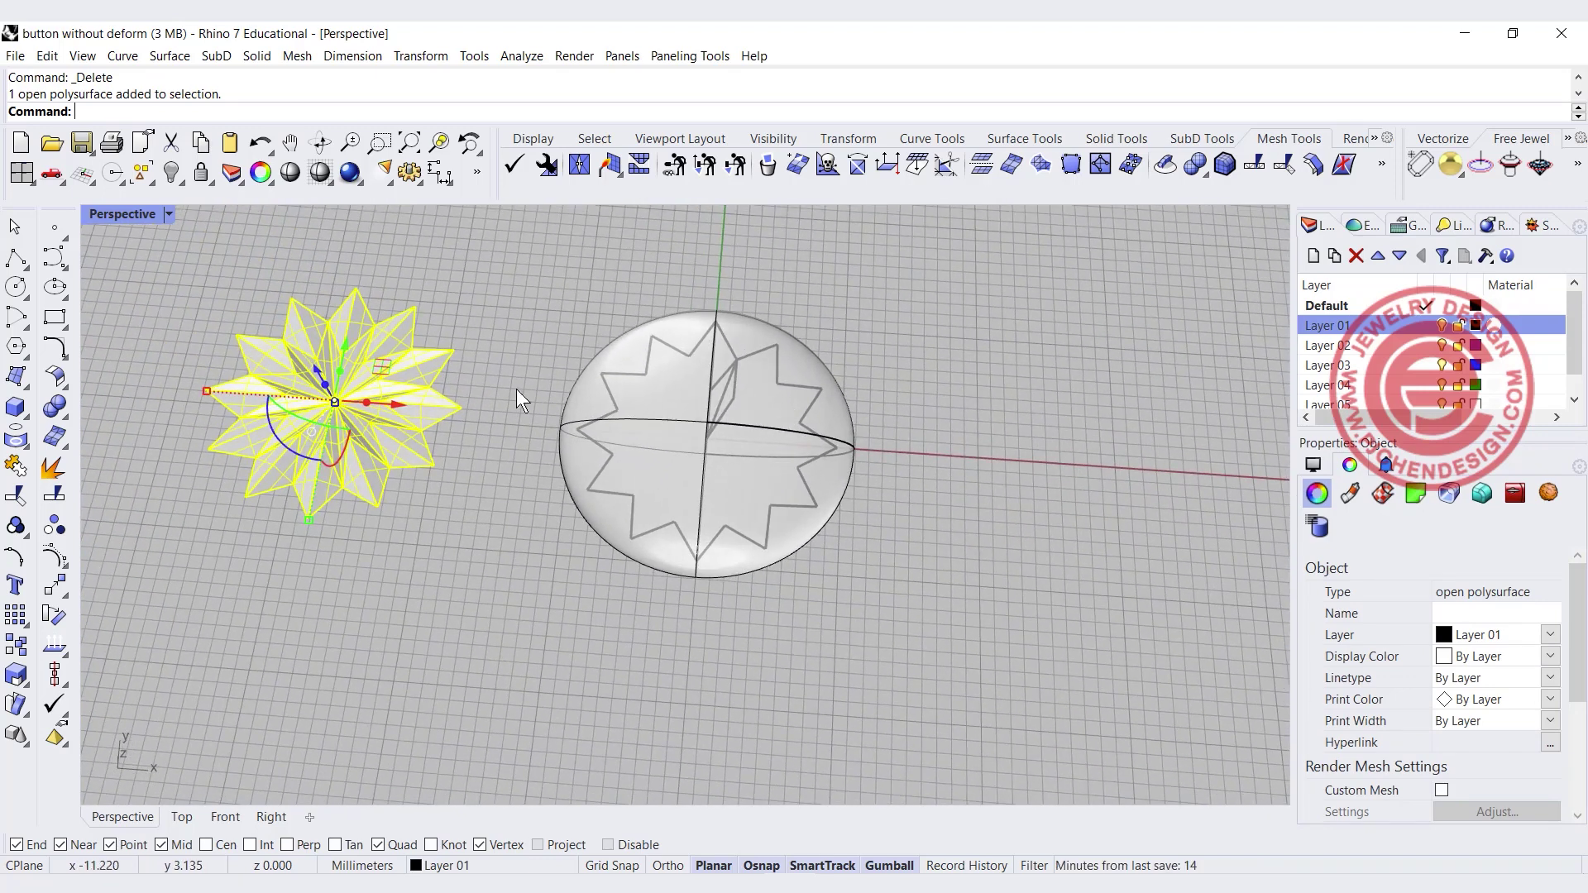
scroll(377, 319, "up", 3)
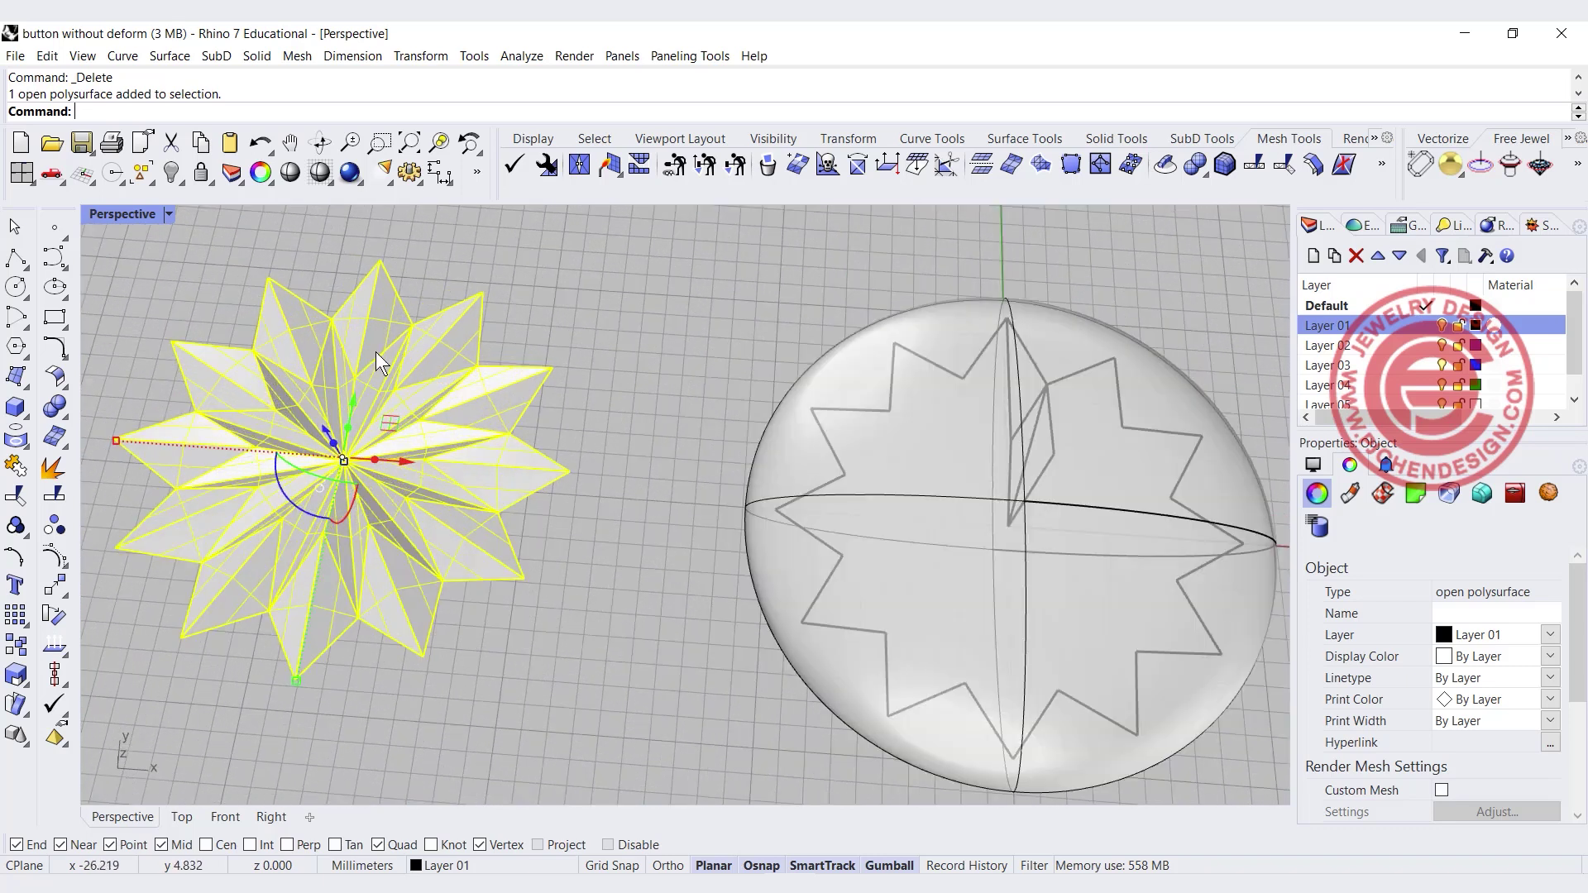
left_click(1088, 428)
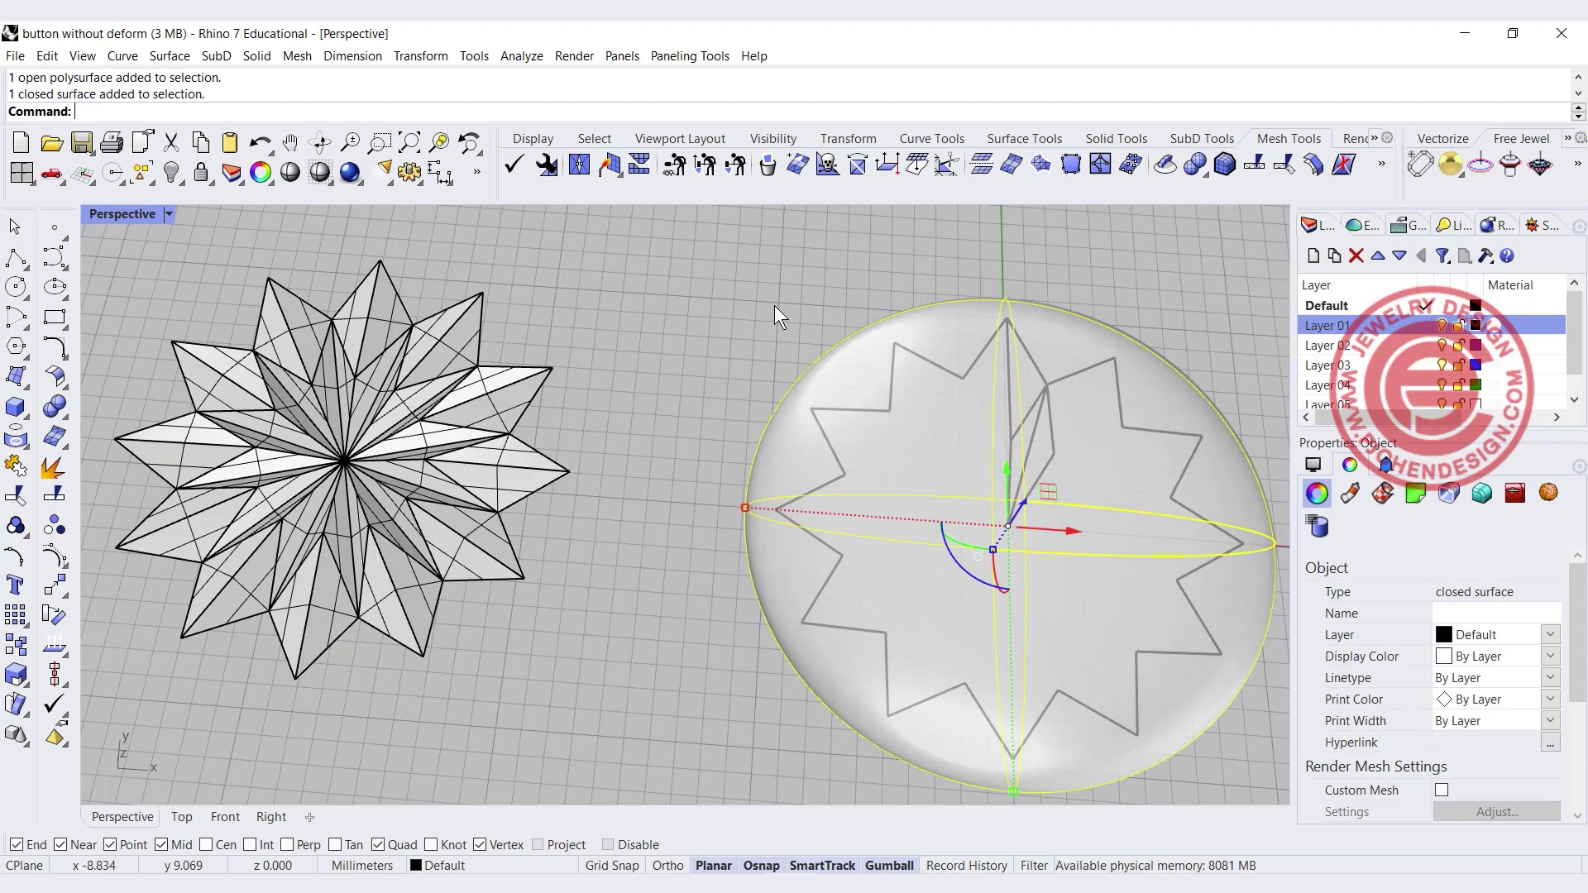
Deselect the dome, then orbit and zoom in on it and its star outline
right_click_drag(999, 628, 838, 643)
scroll(839, 643, "up", 5)
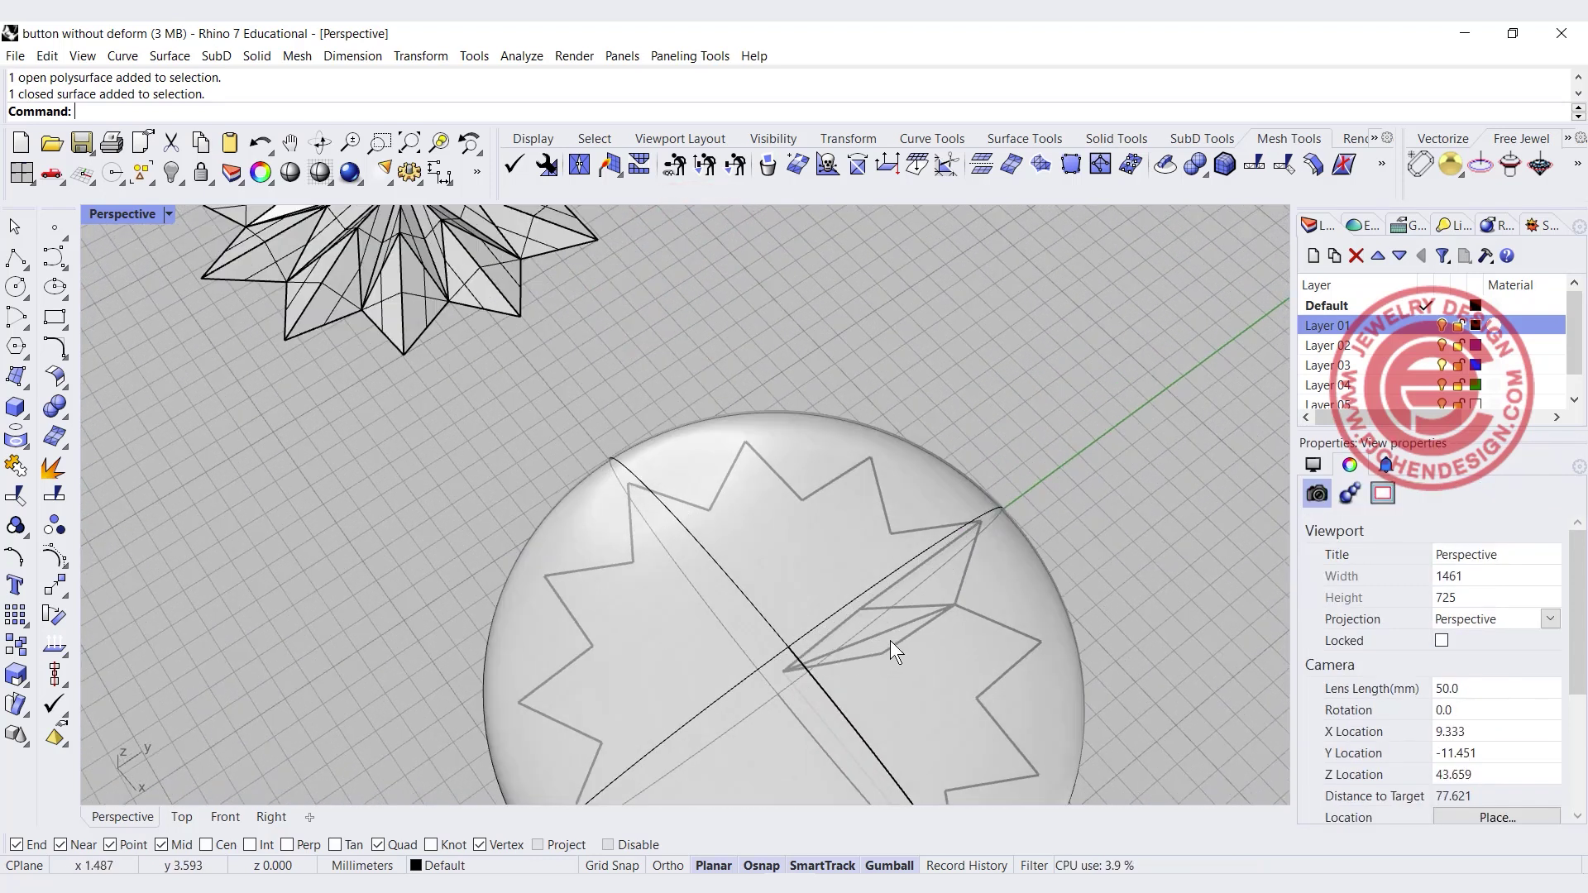
Explode the star outline on the dome into separate segments
left_click(885, 597)
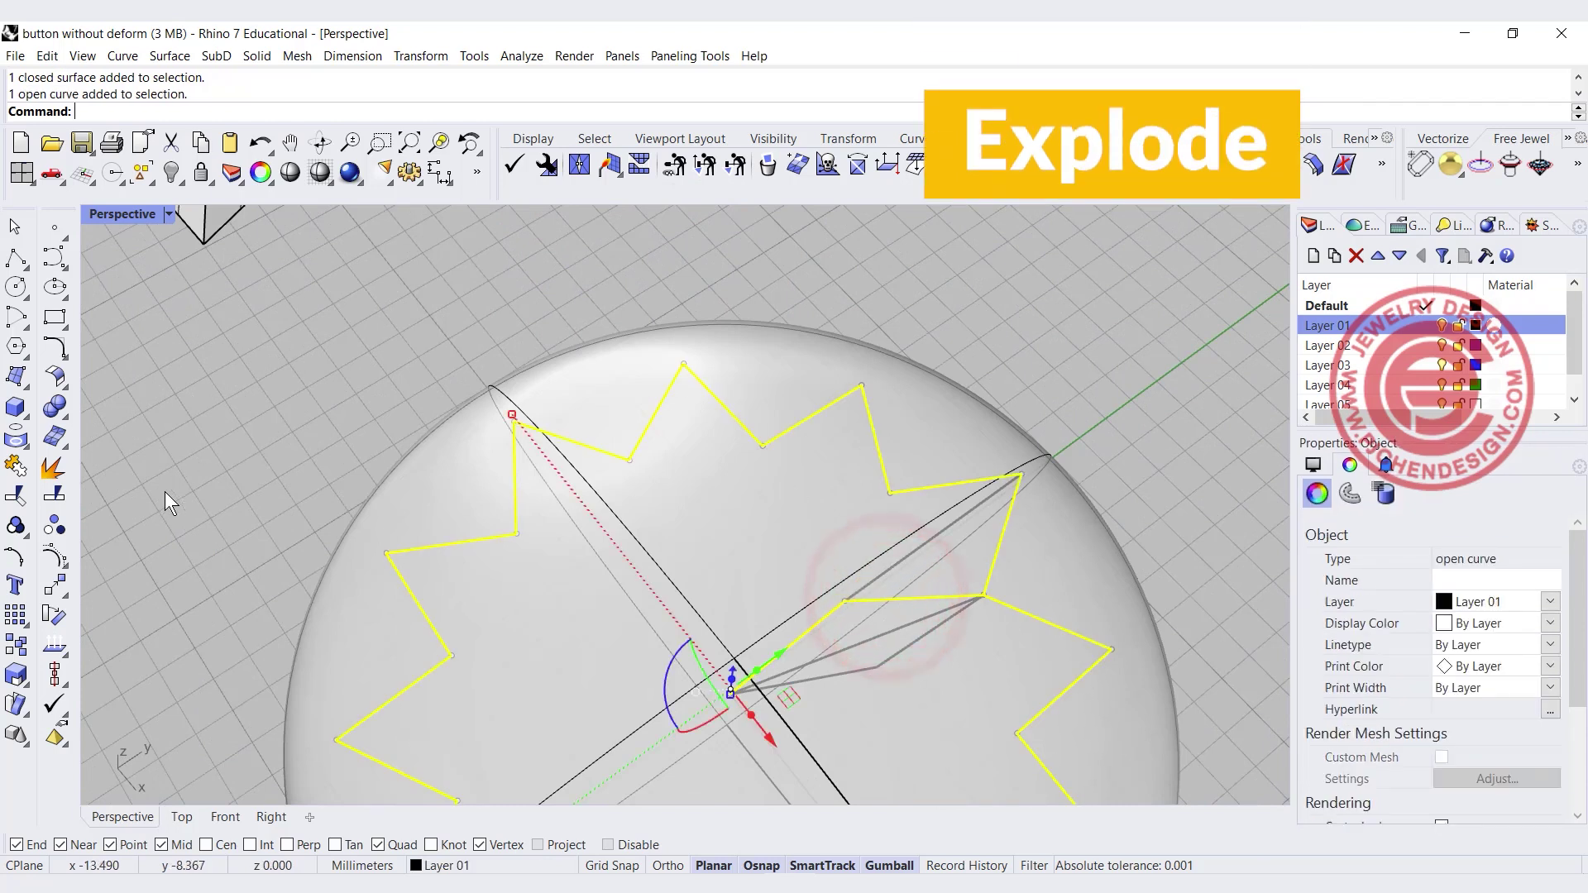
left_click(56, 469)
left_click(344, 301)
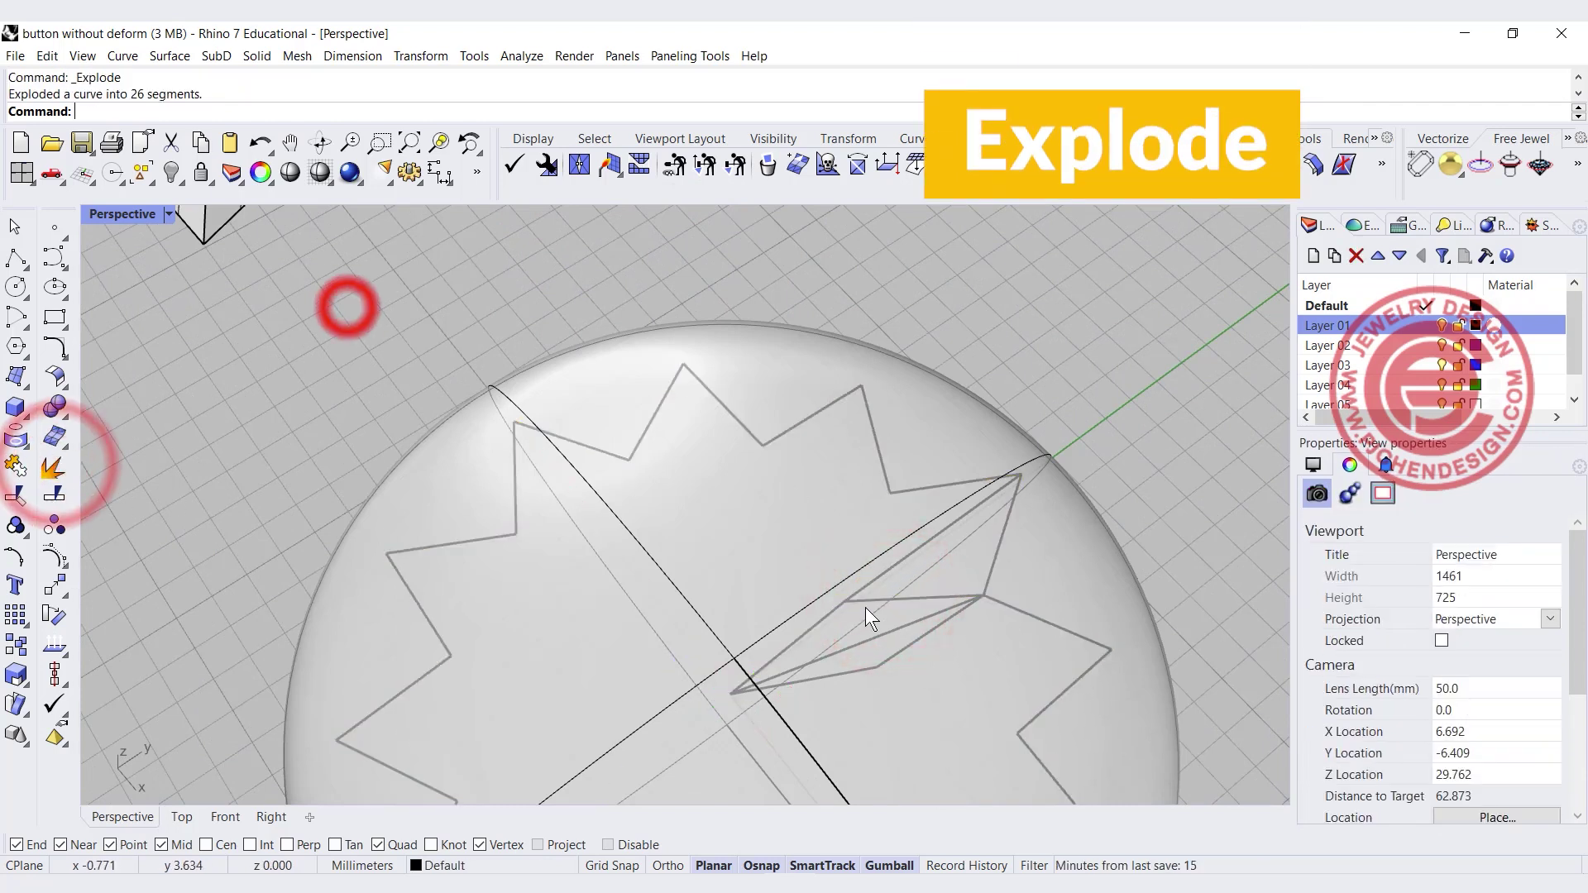
Select the five facet curves and try Rebuild, then cancel it
left_click(998, 545)
left_click(896, 560, "shift")
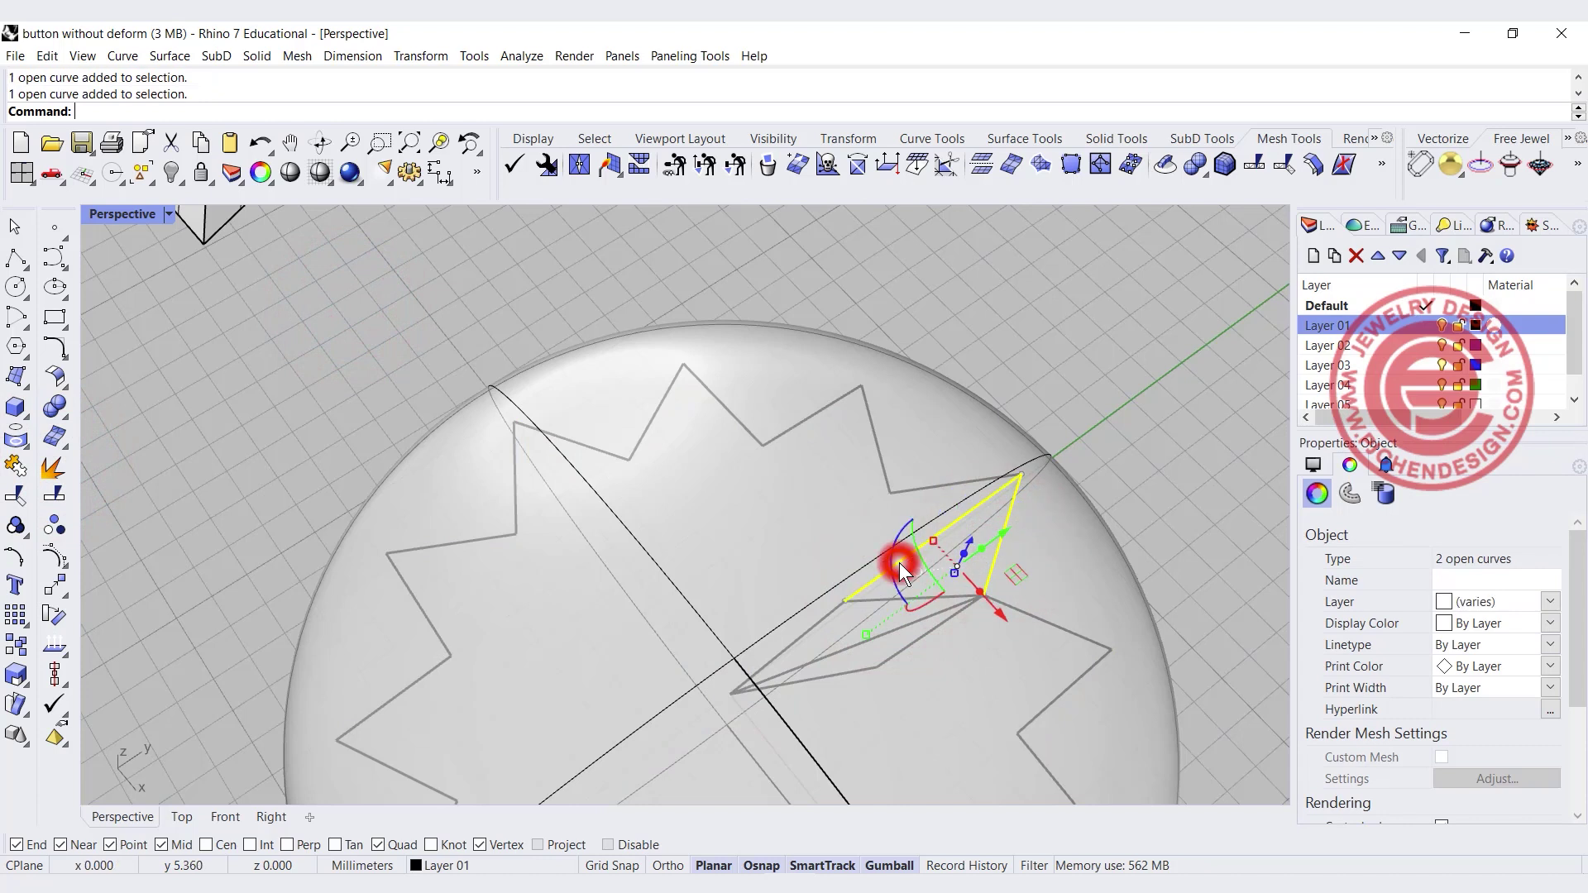
left_click(871, 601, "shift")
left_click(826, 615, "shift")
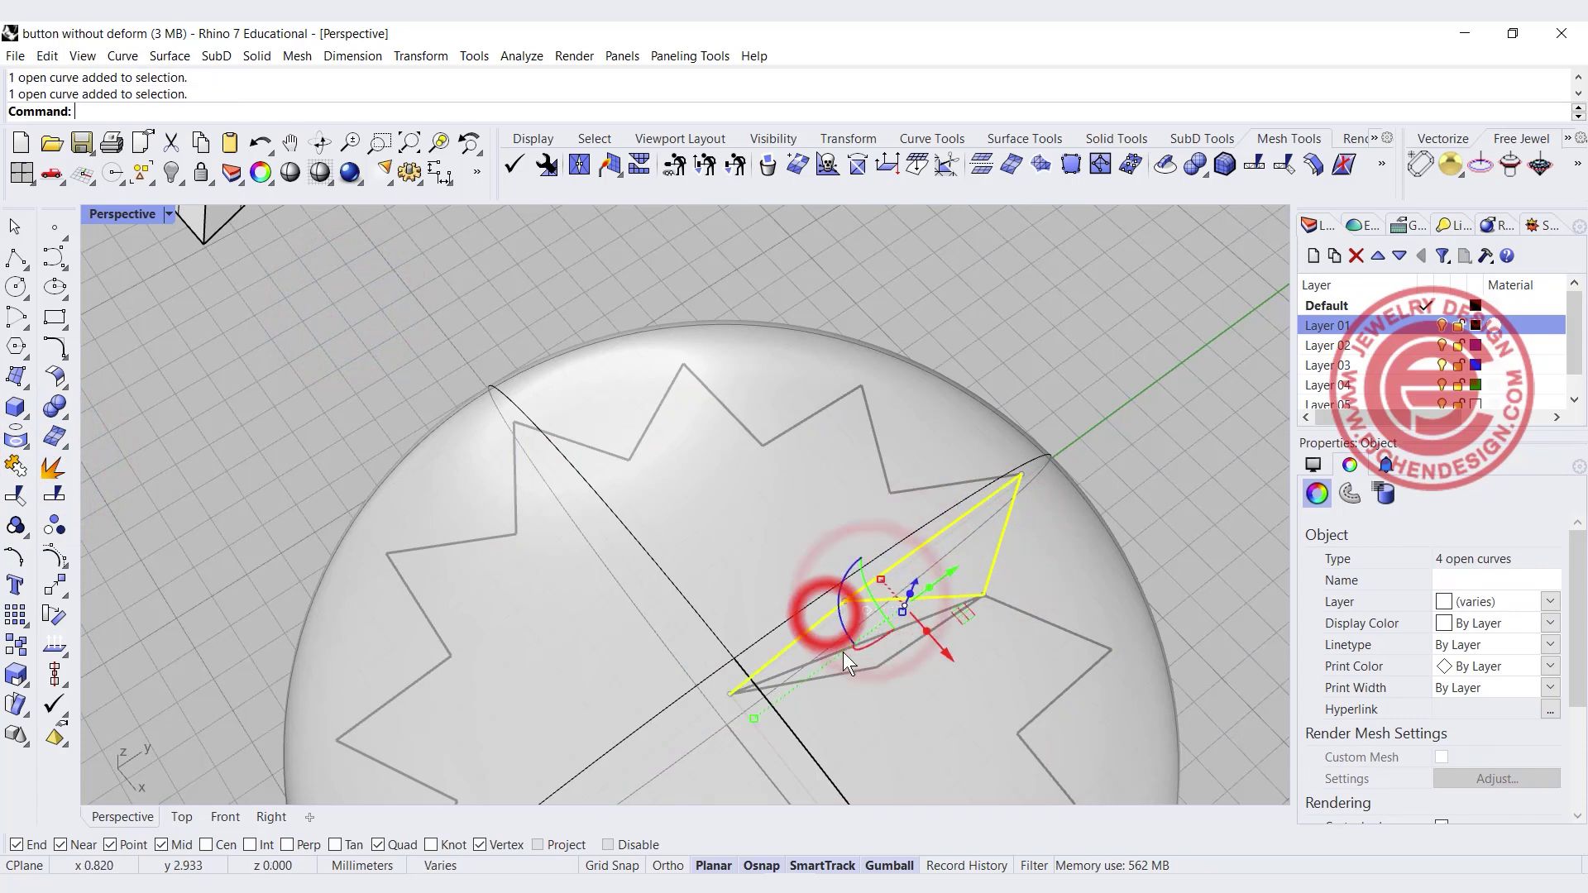
left_click(834, 653, "shift")
left_click(840, 673, "ctrl")
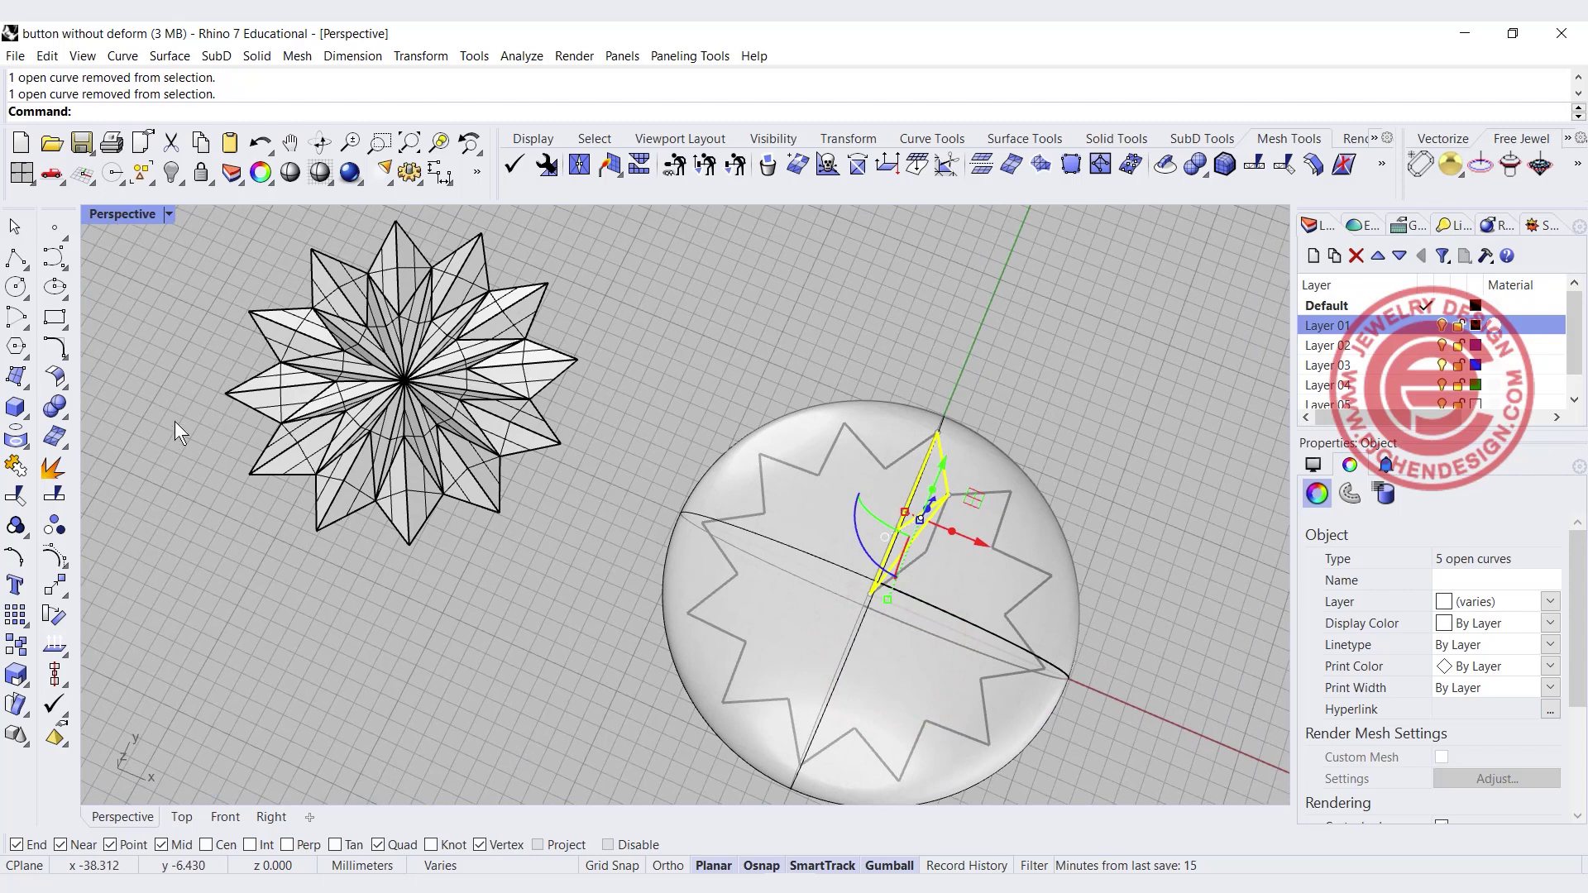
type("Rebuild")
key("Return")
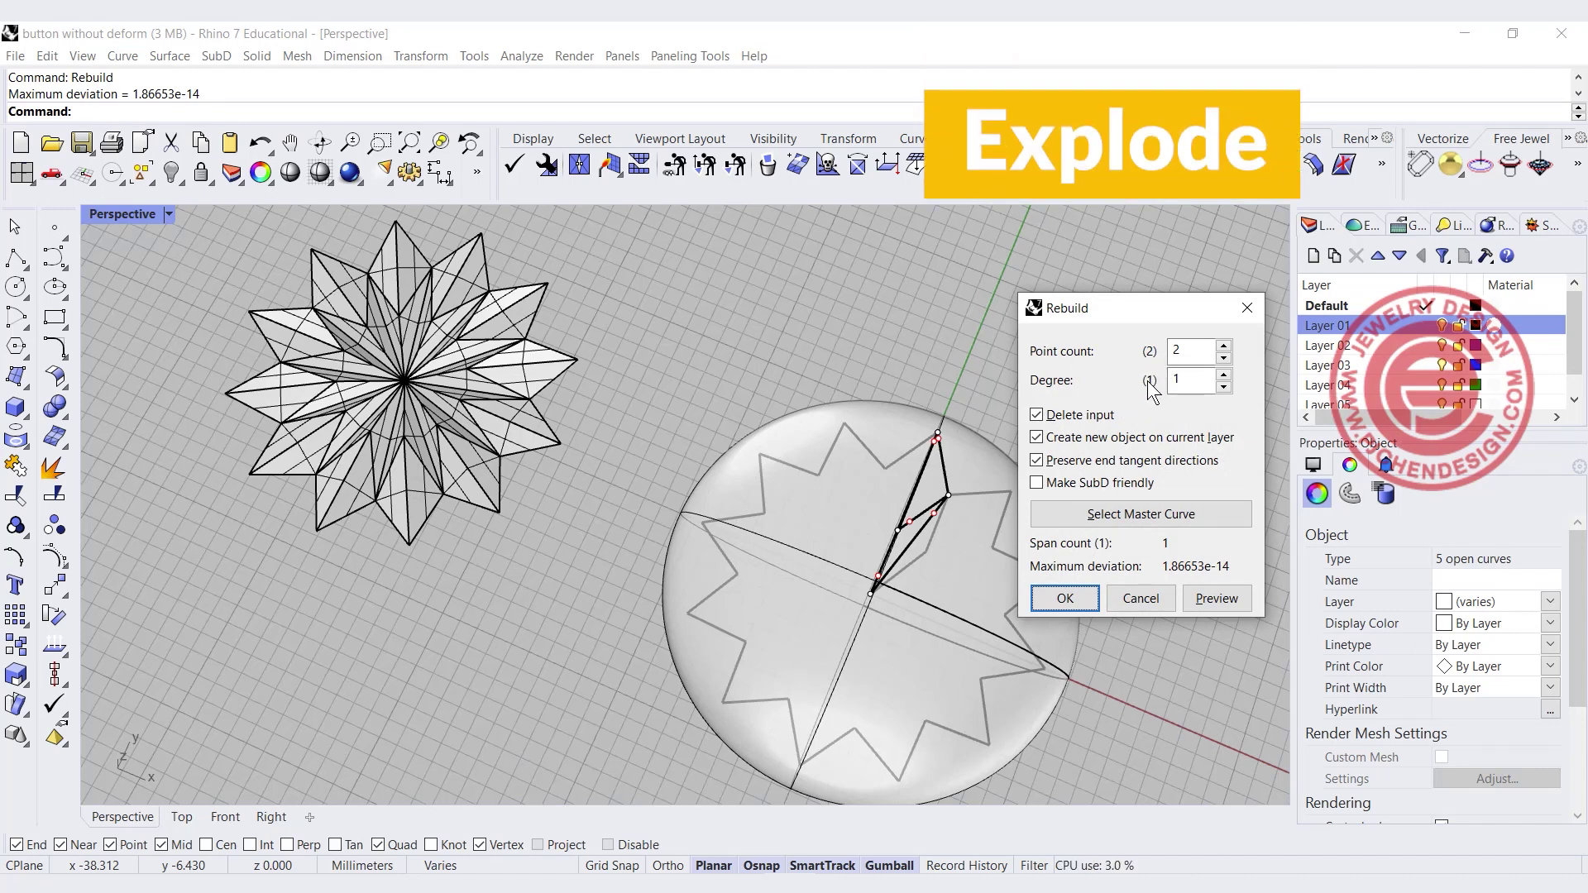
left_click(1142, 599)
Make the Top viewport active and maximize it
double_click(117, 213)
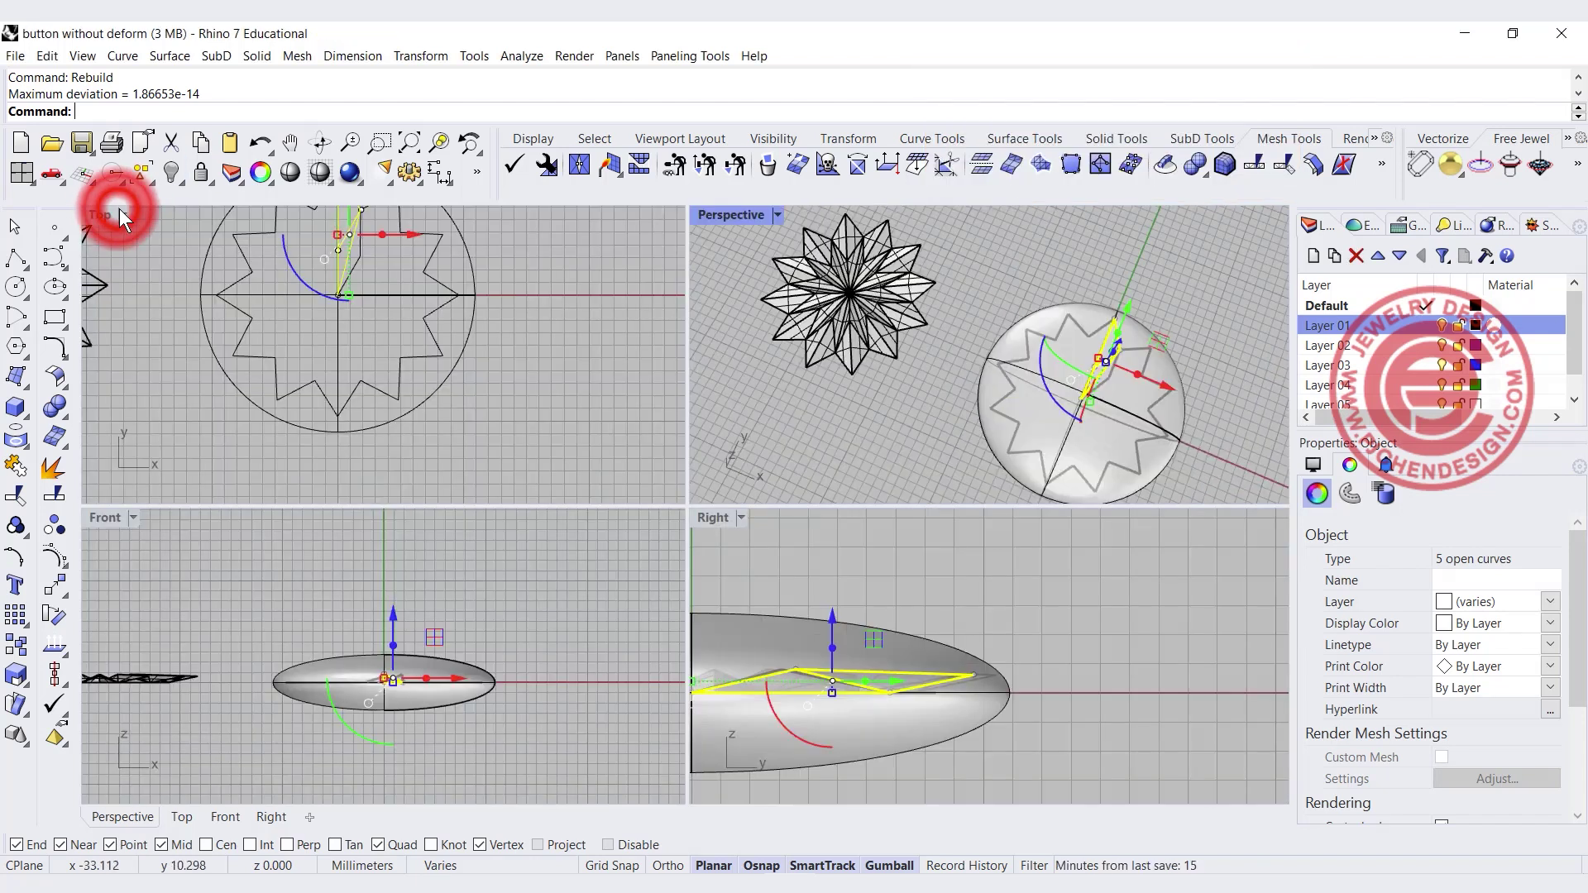
left_click(95, 211)
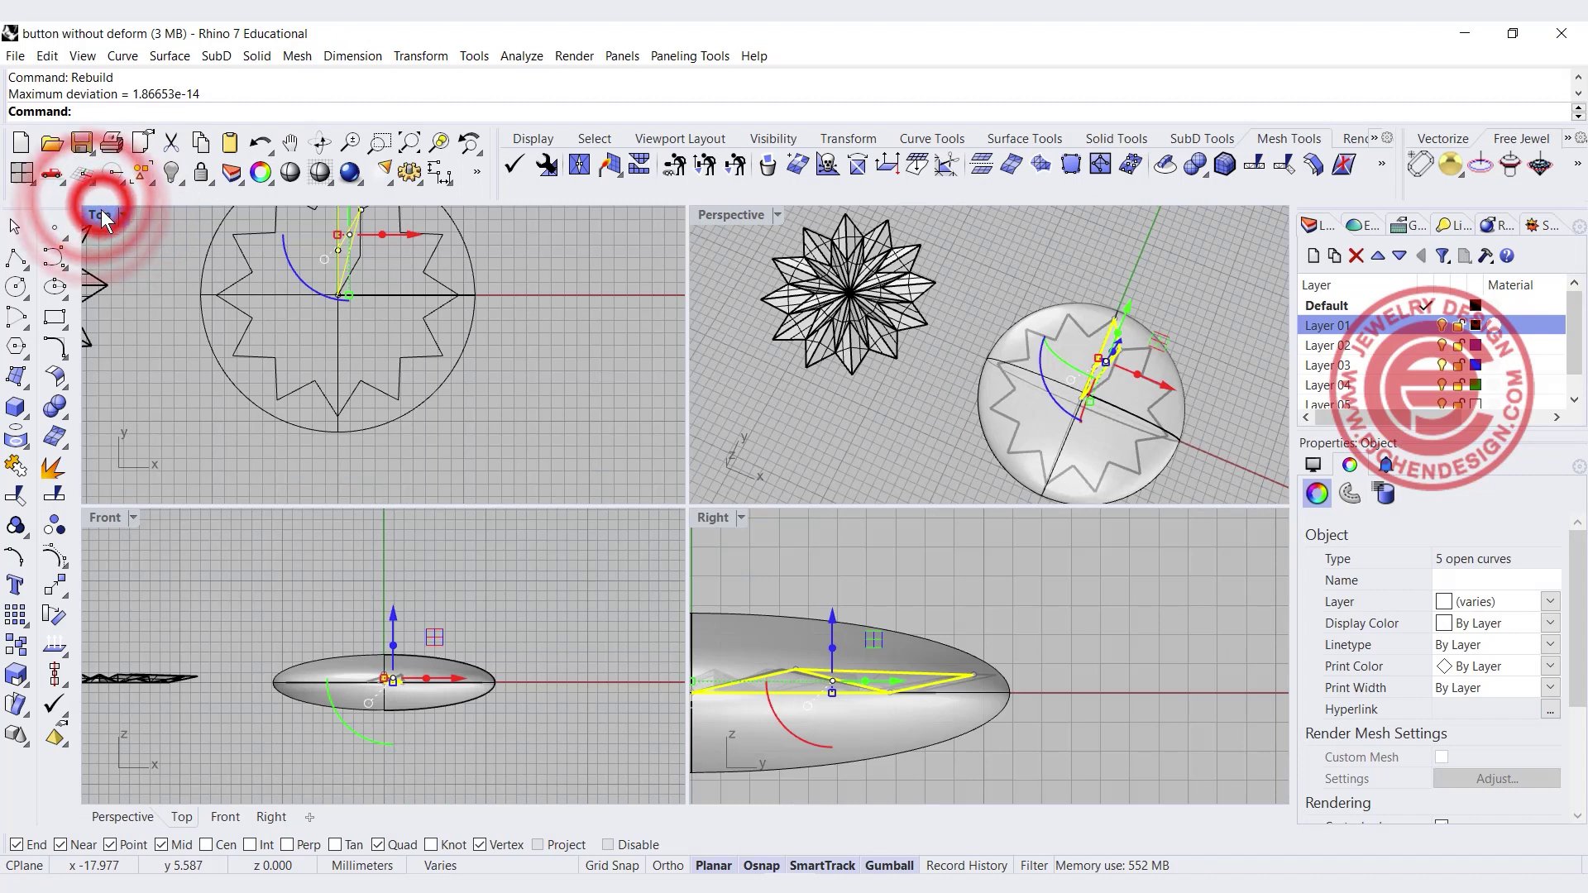
double_click(101, 211)
Project the five facet curves onto the dome surface
left_click(10, 435)
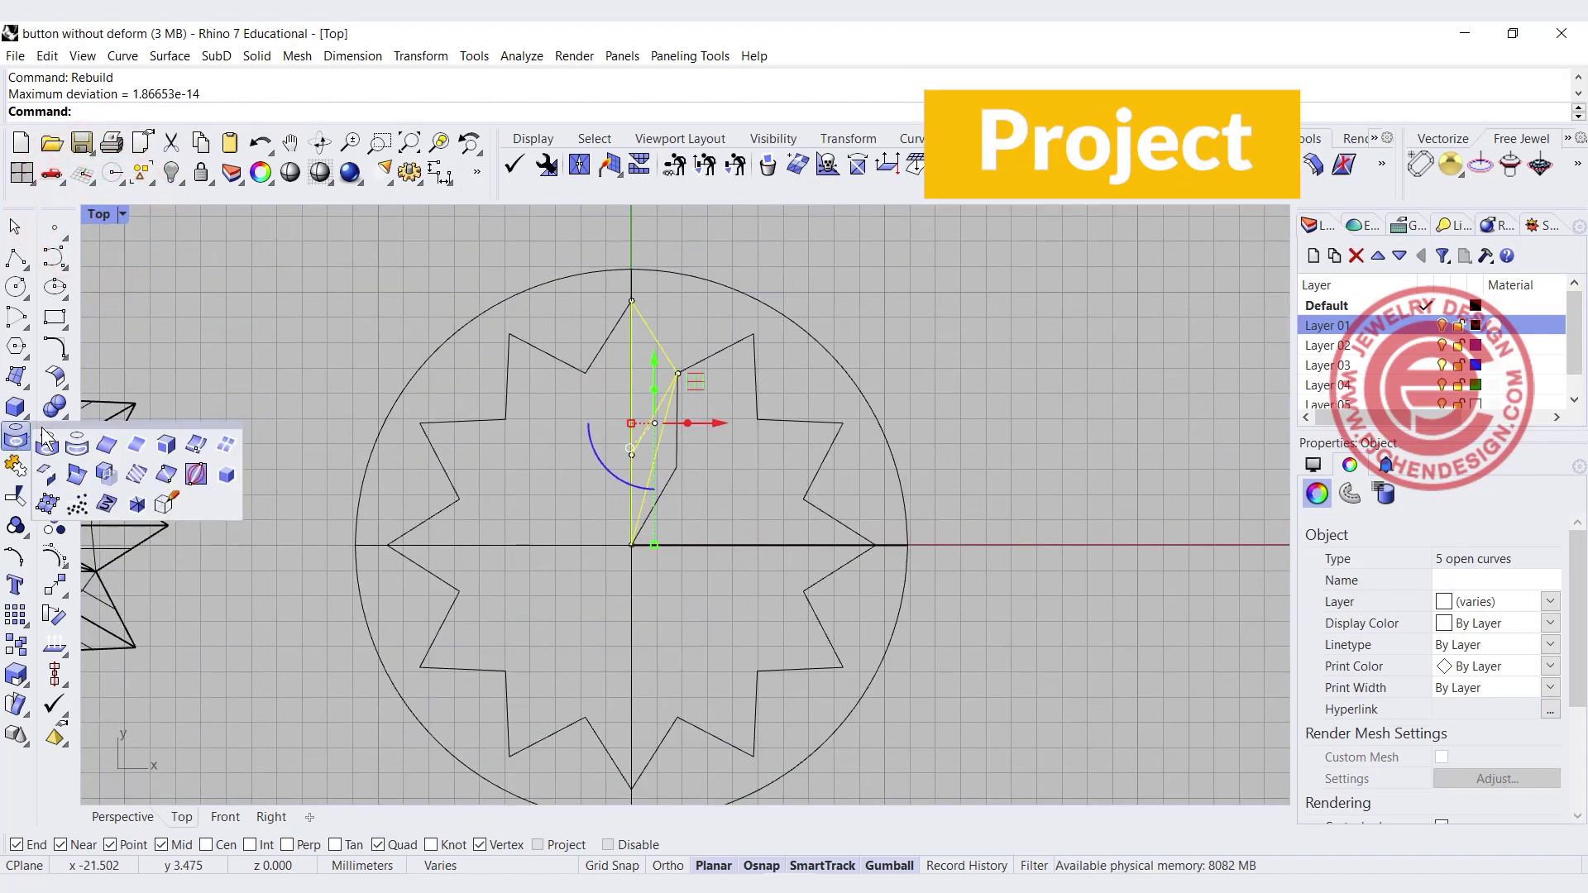
left_click(52, 467)
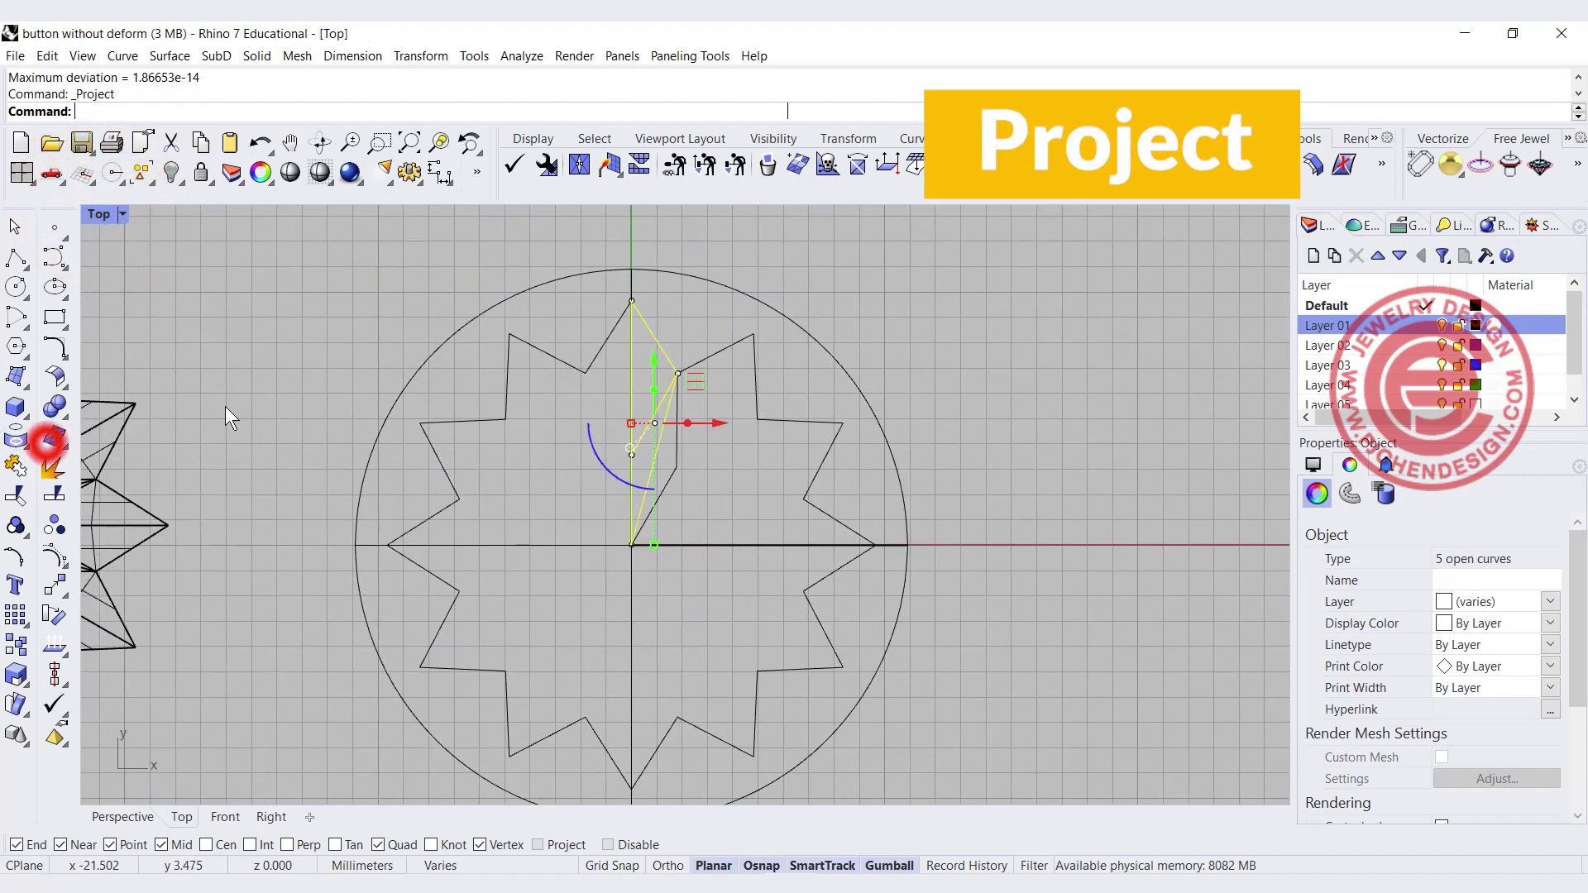
left_click(698, 277)
key("Return")
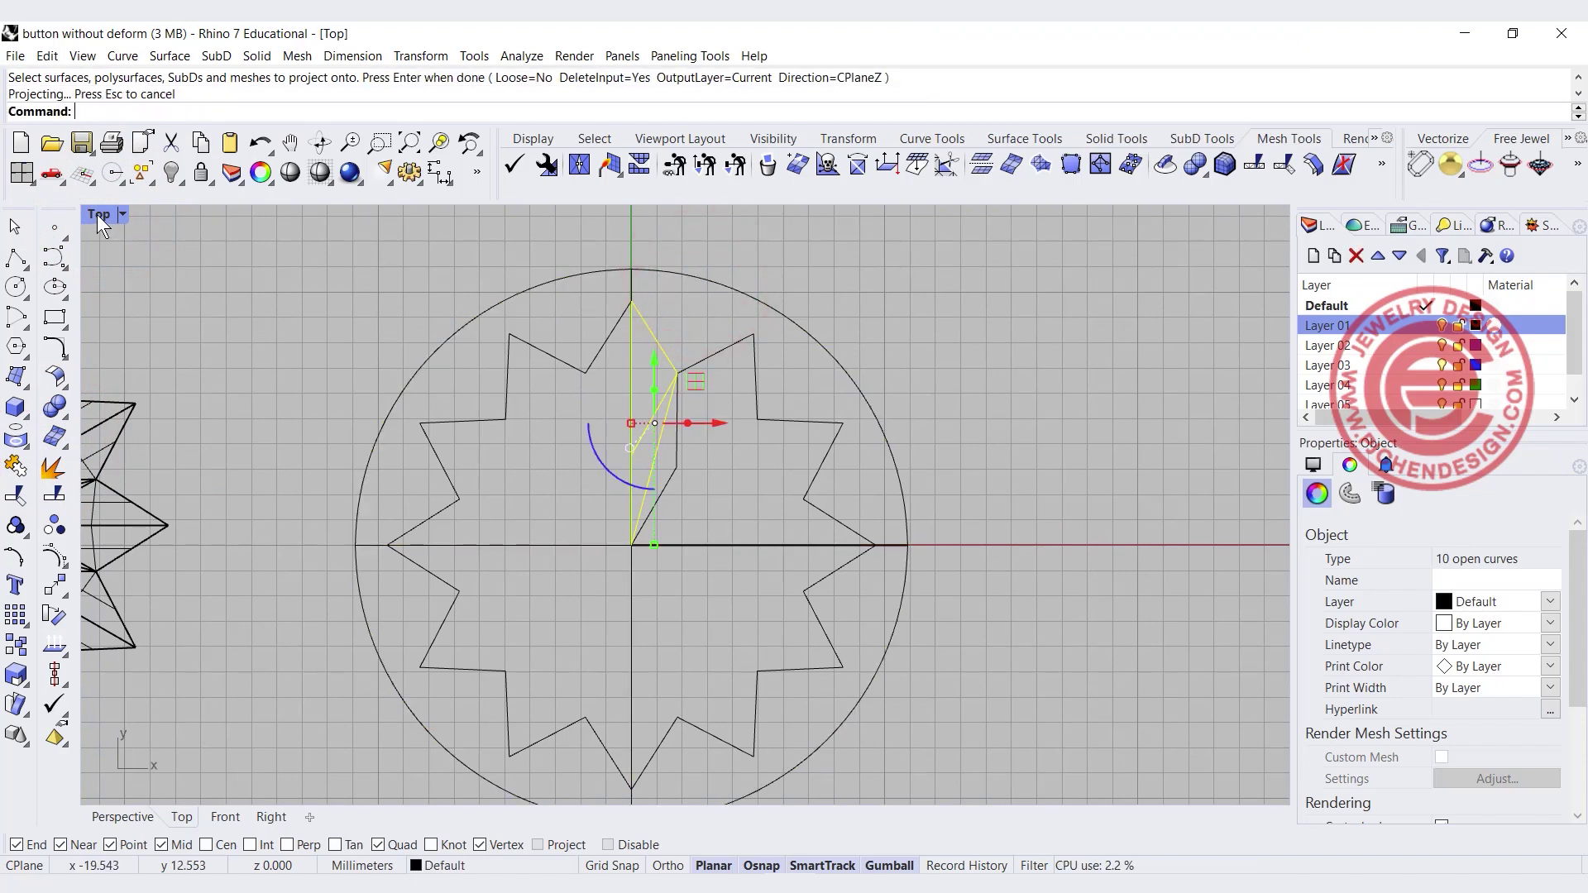
Maximize Perspective, zoom in on the projected curves and clear the selection
double_click(98, 212)
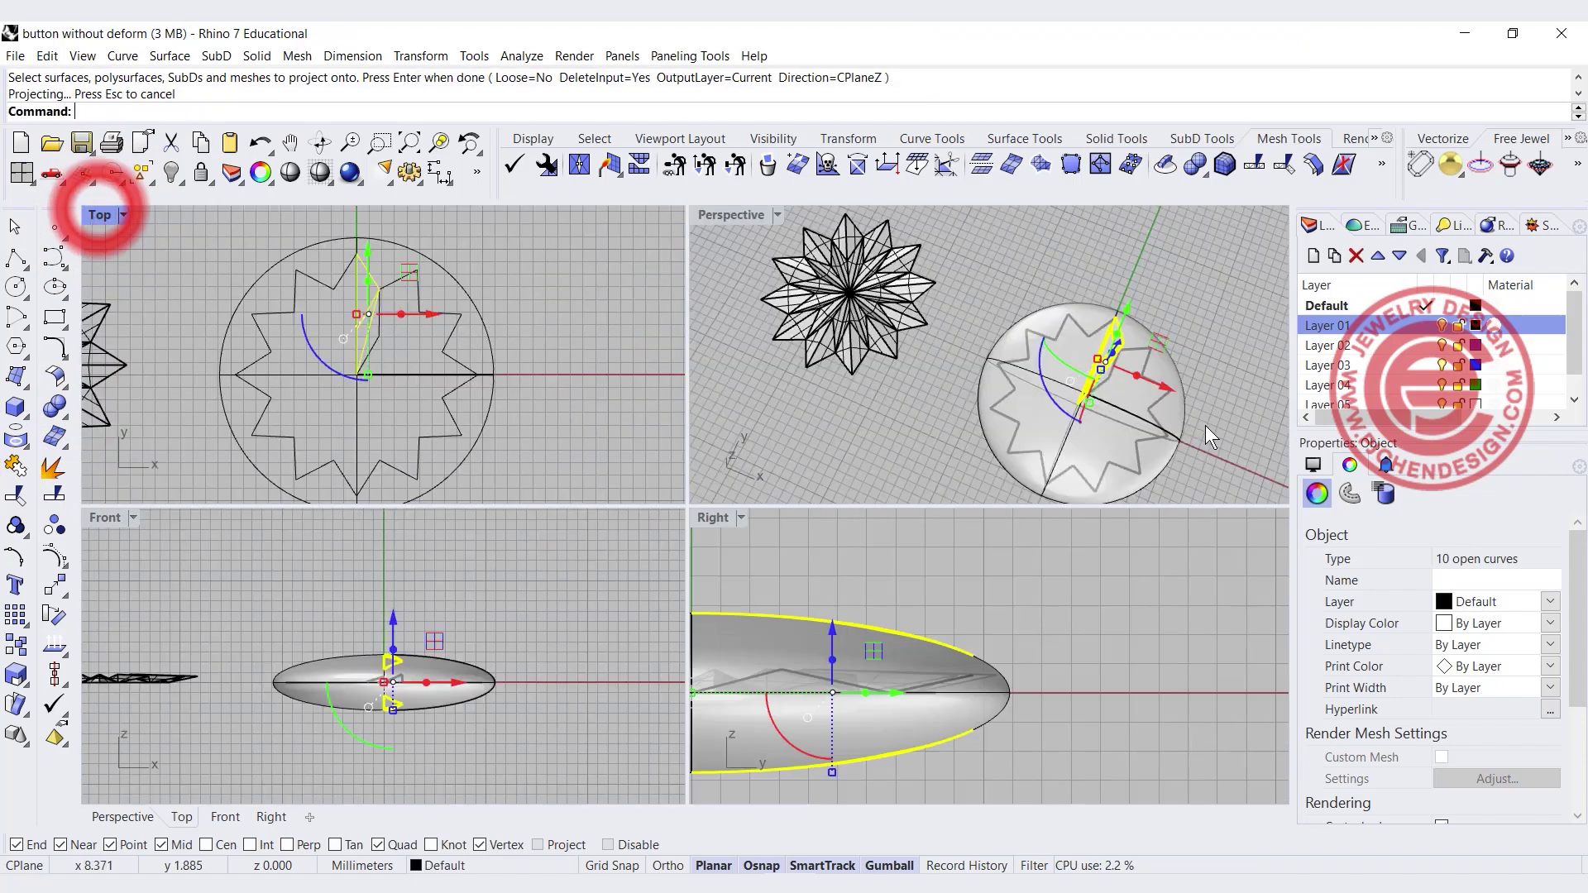
double_click(723, 215)
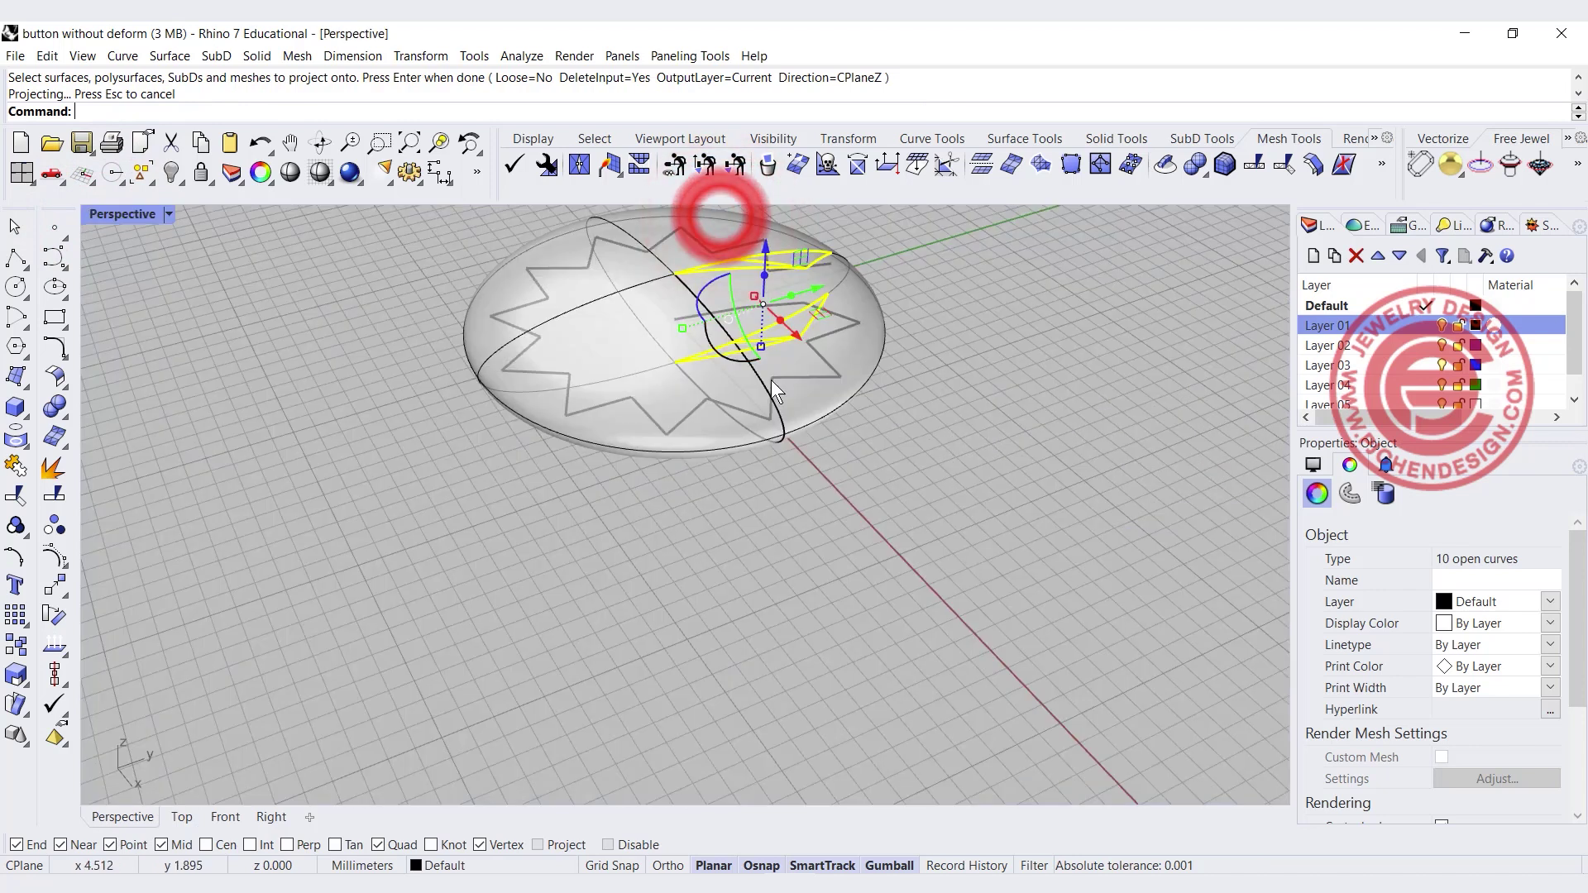
scroll(777, 476, "up", 3)
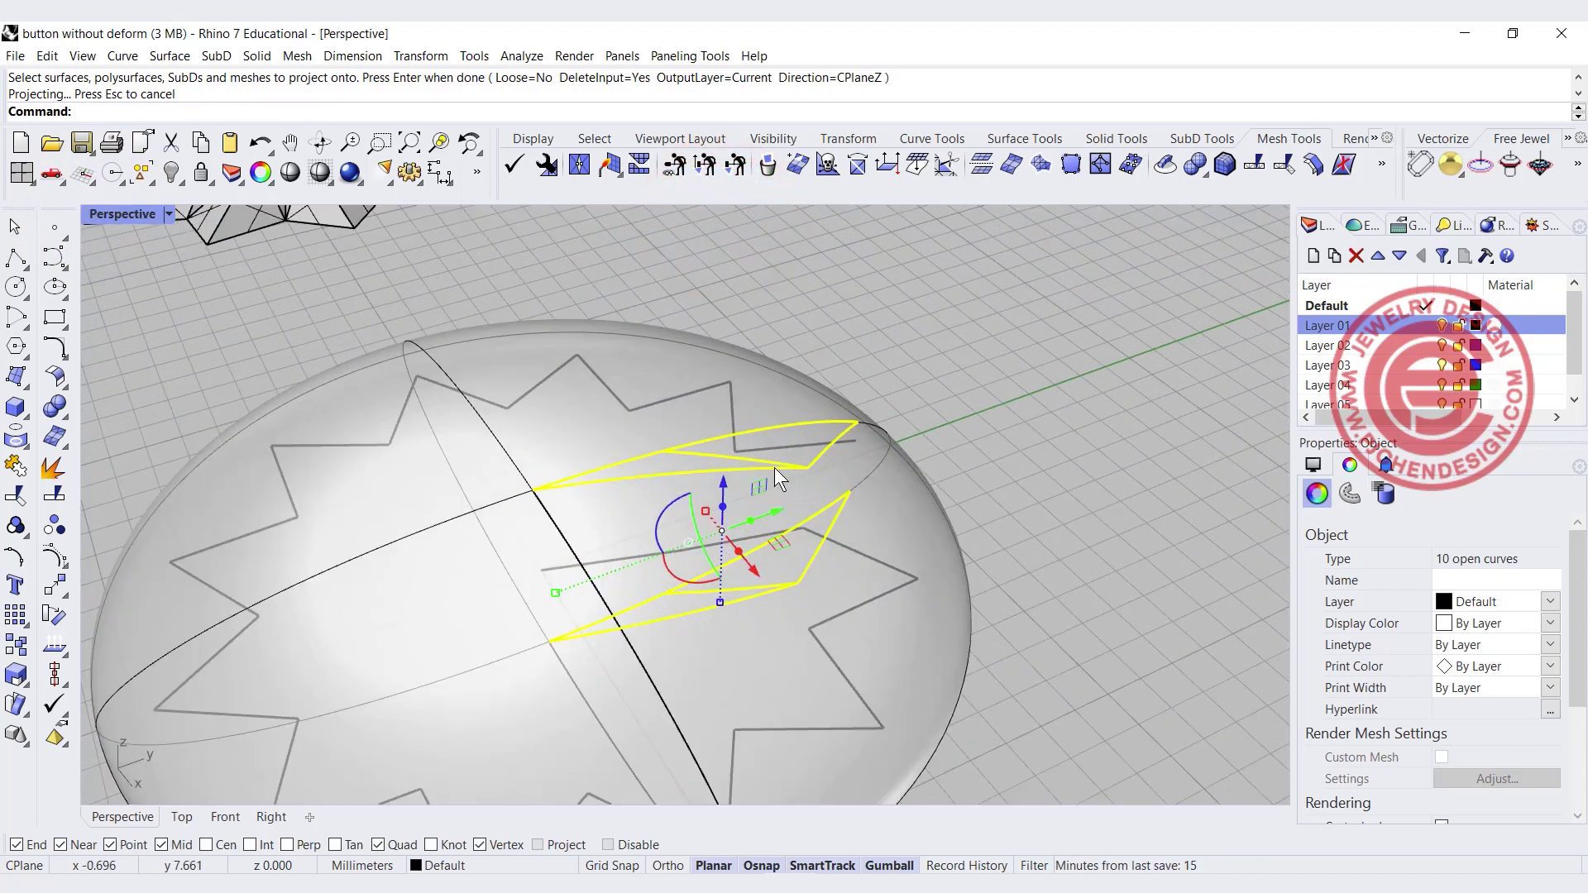
right_click(1087, 590)
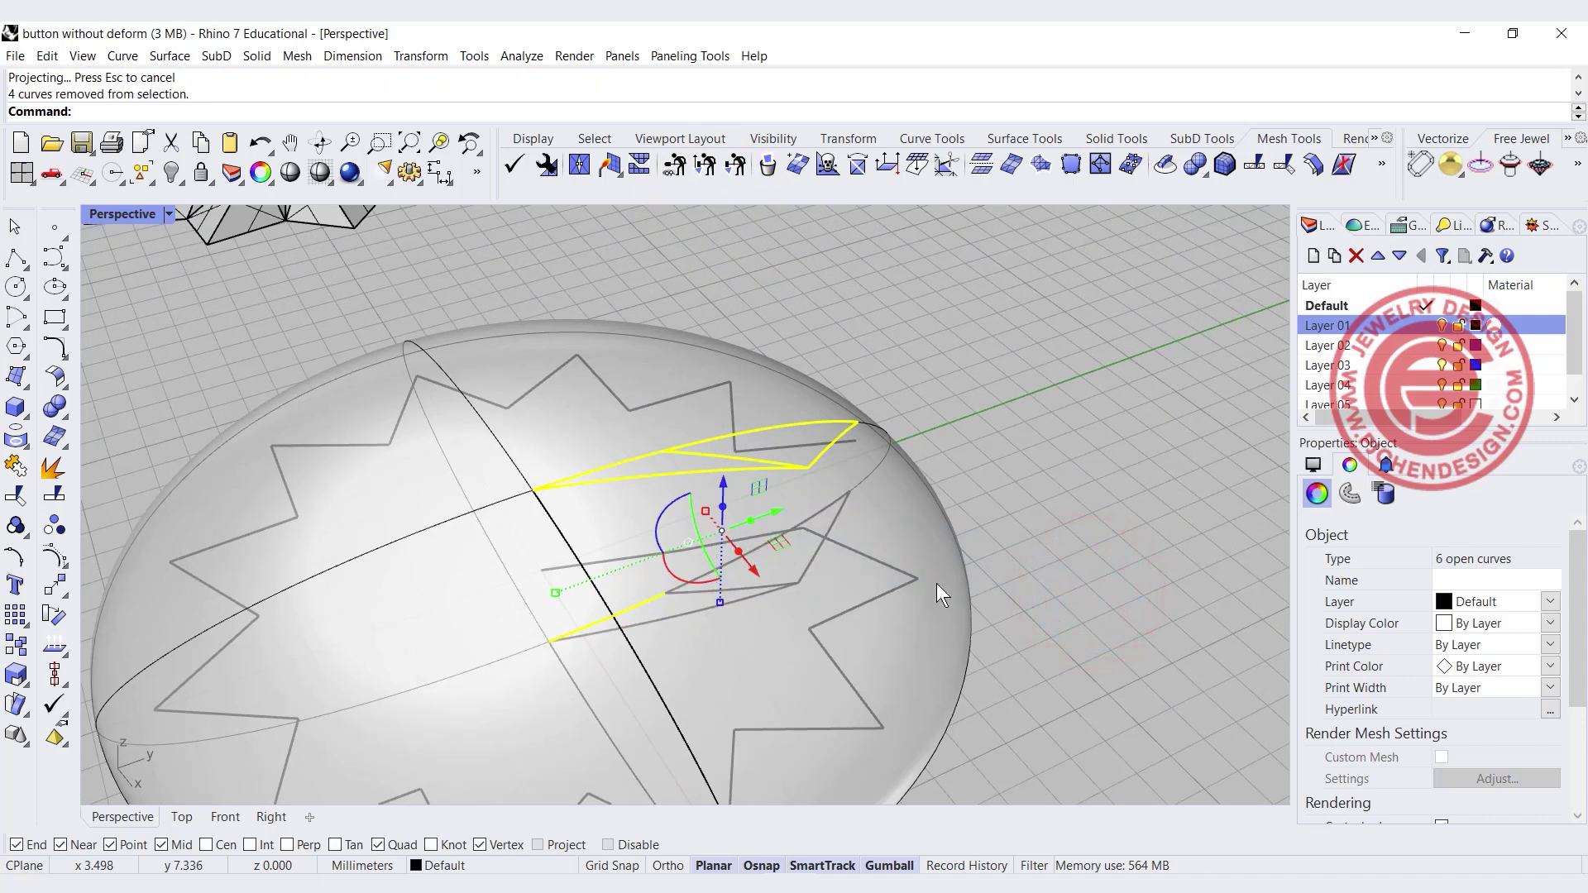
left_click(983, 470)
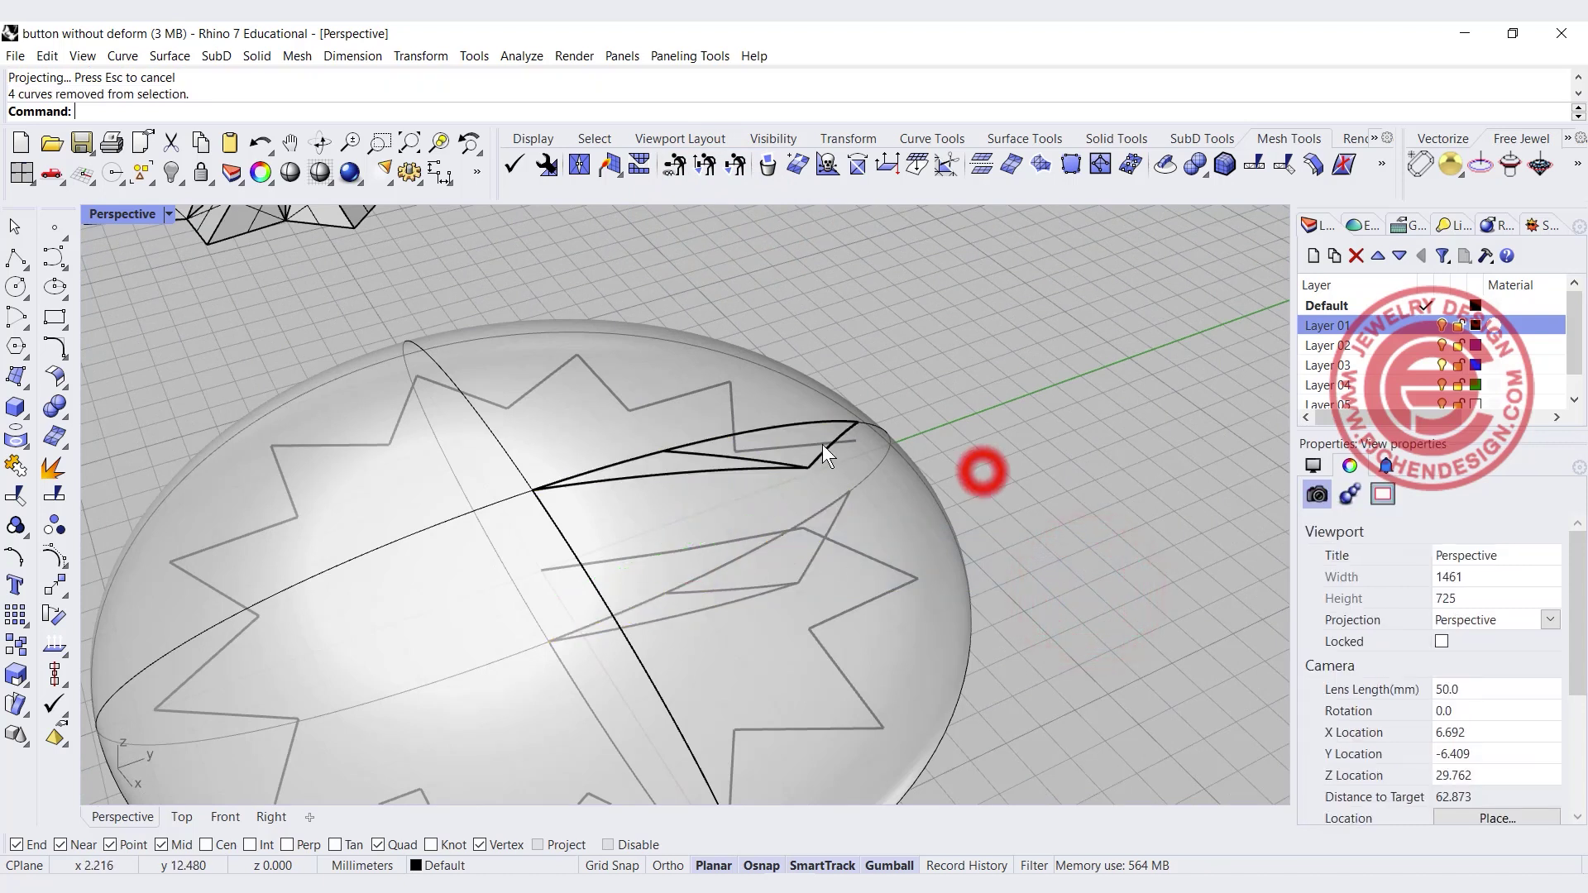
Hide every extra curve, keeping the projected facet curves, dome and star polysurface
left_click(715, 469)
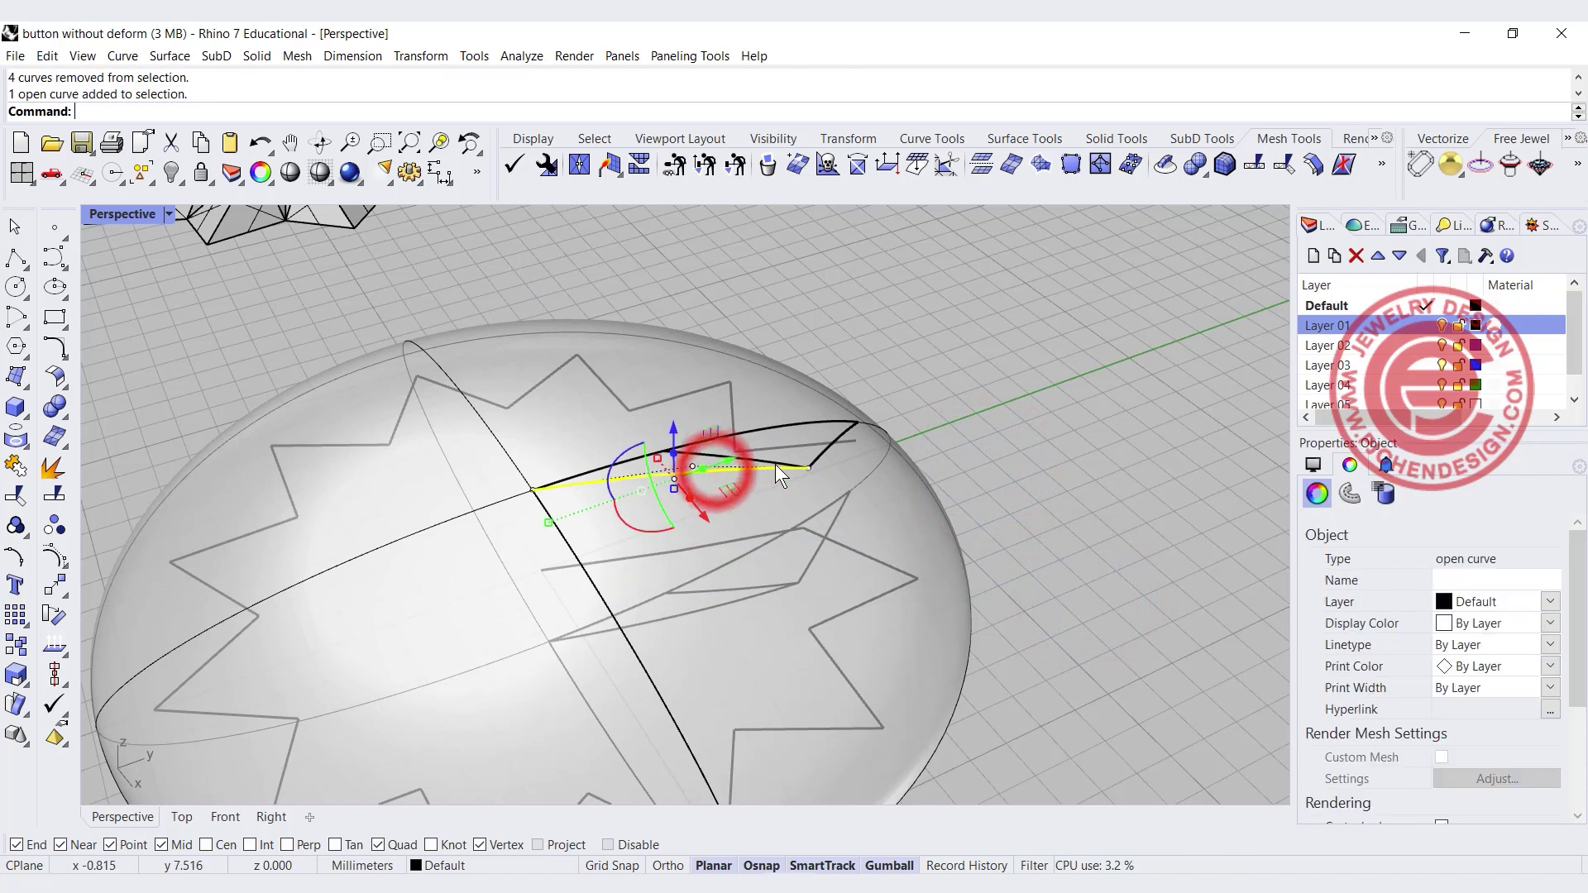
left_click(776, 463, "shift")
left_click(822, 455, "shift")
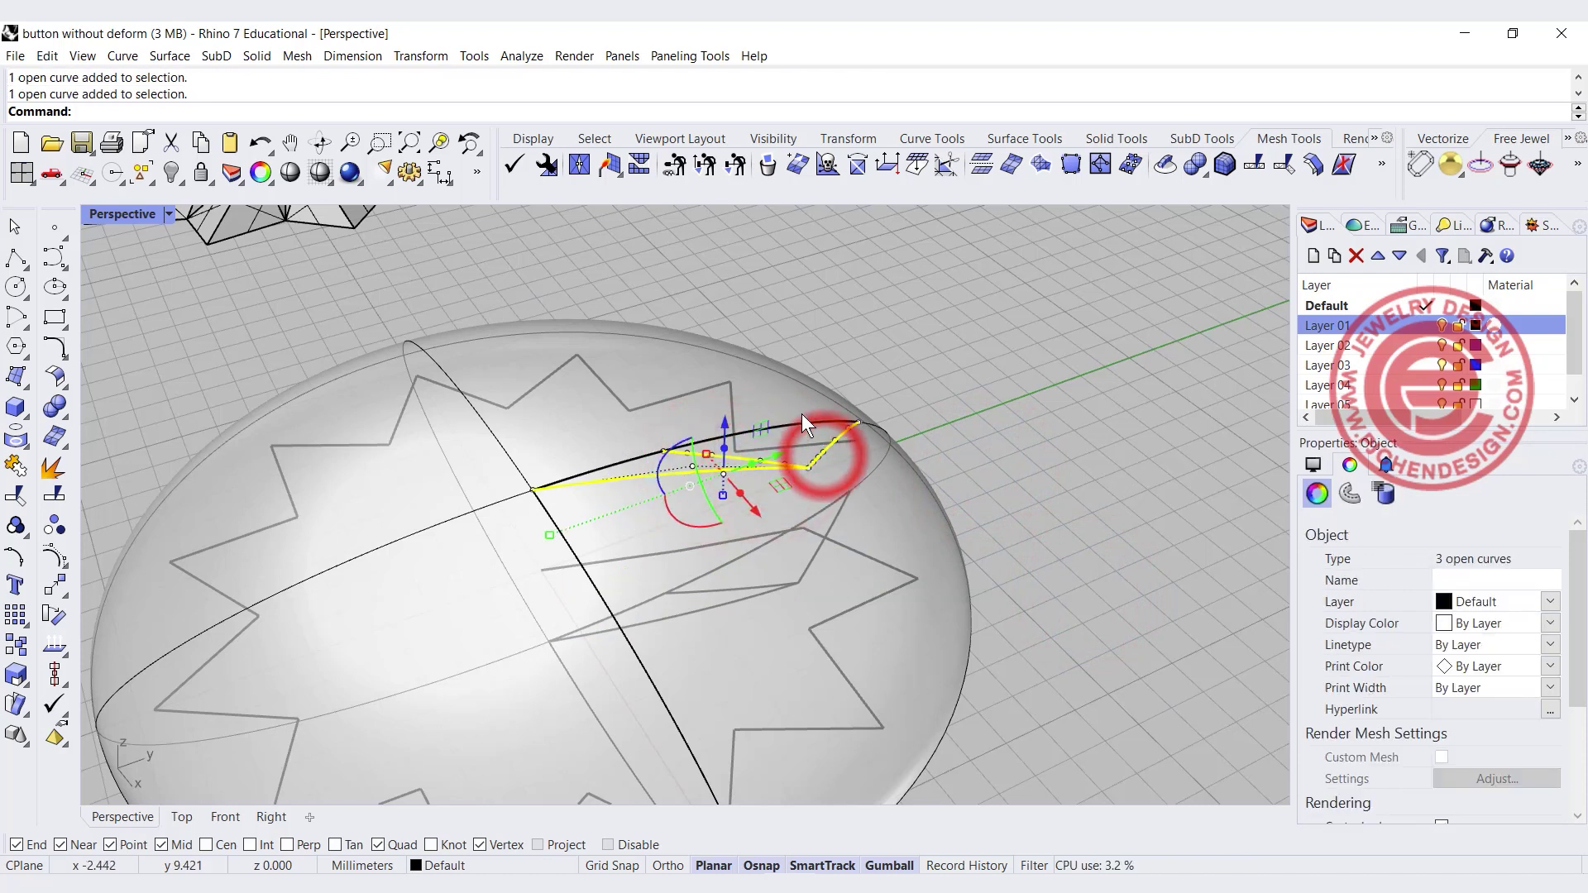
left_click(802, 424, "shift")
left_click(617, 461, "shift")
left_click(664, 507)
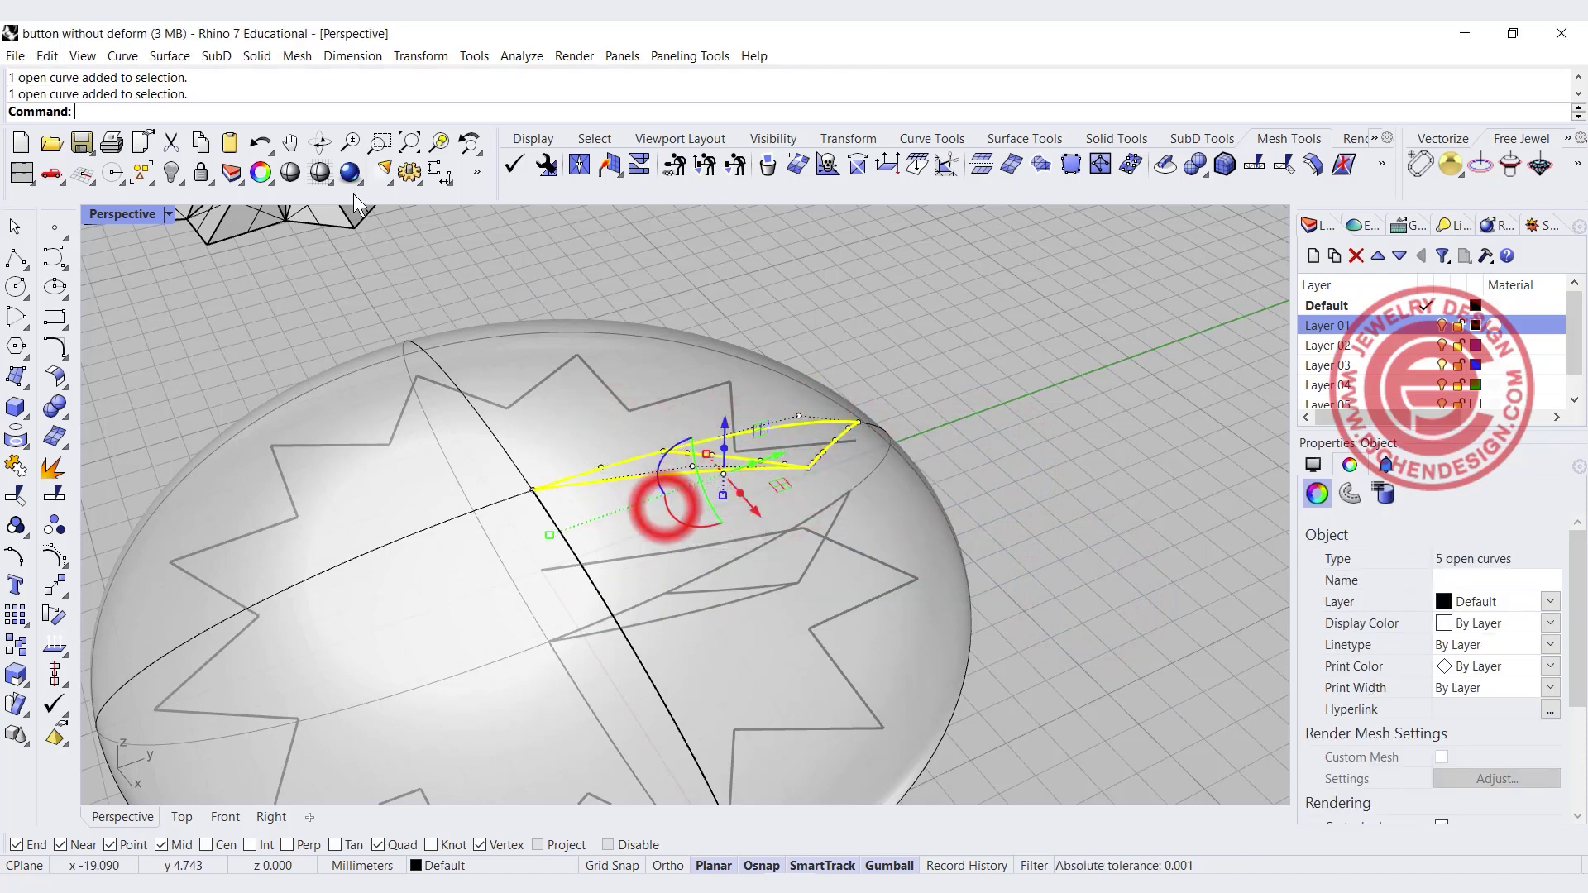
left_click(150, 180)
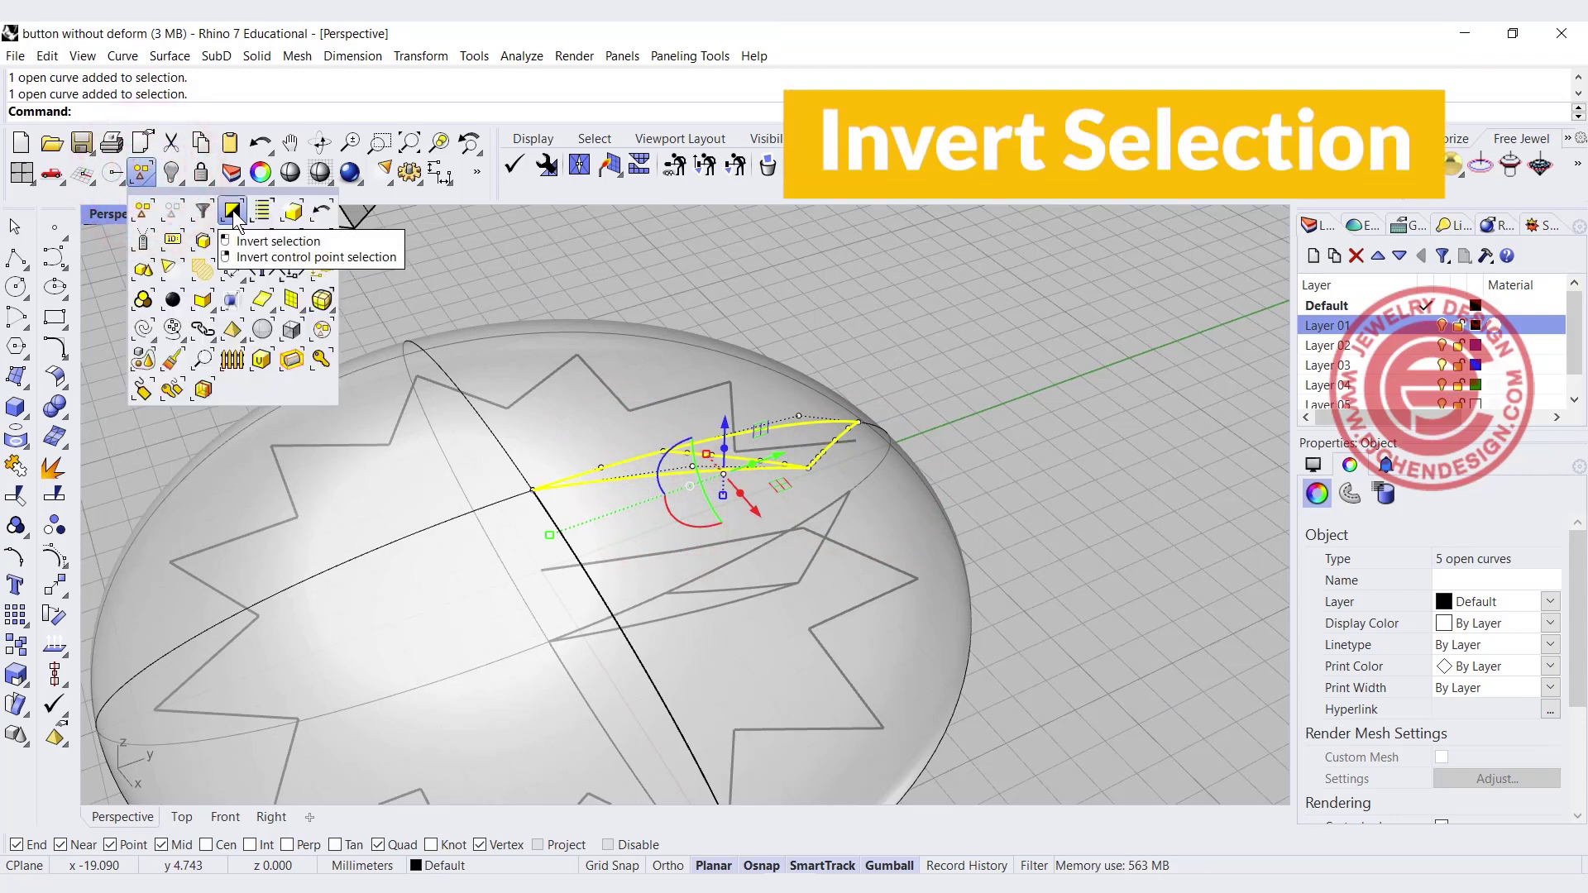
left_click(232, 212)
left_click(883, 525, "ctrl")
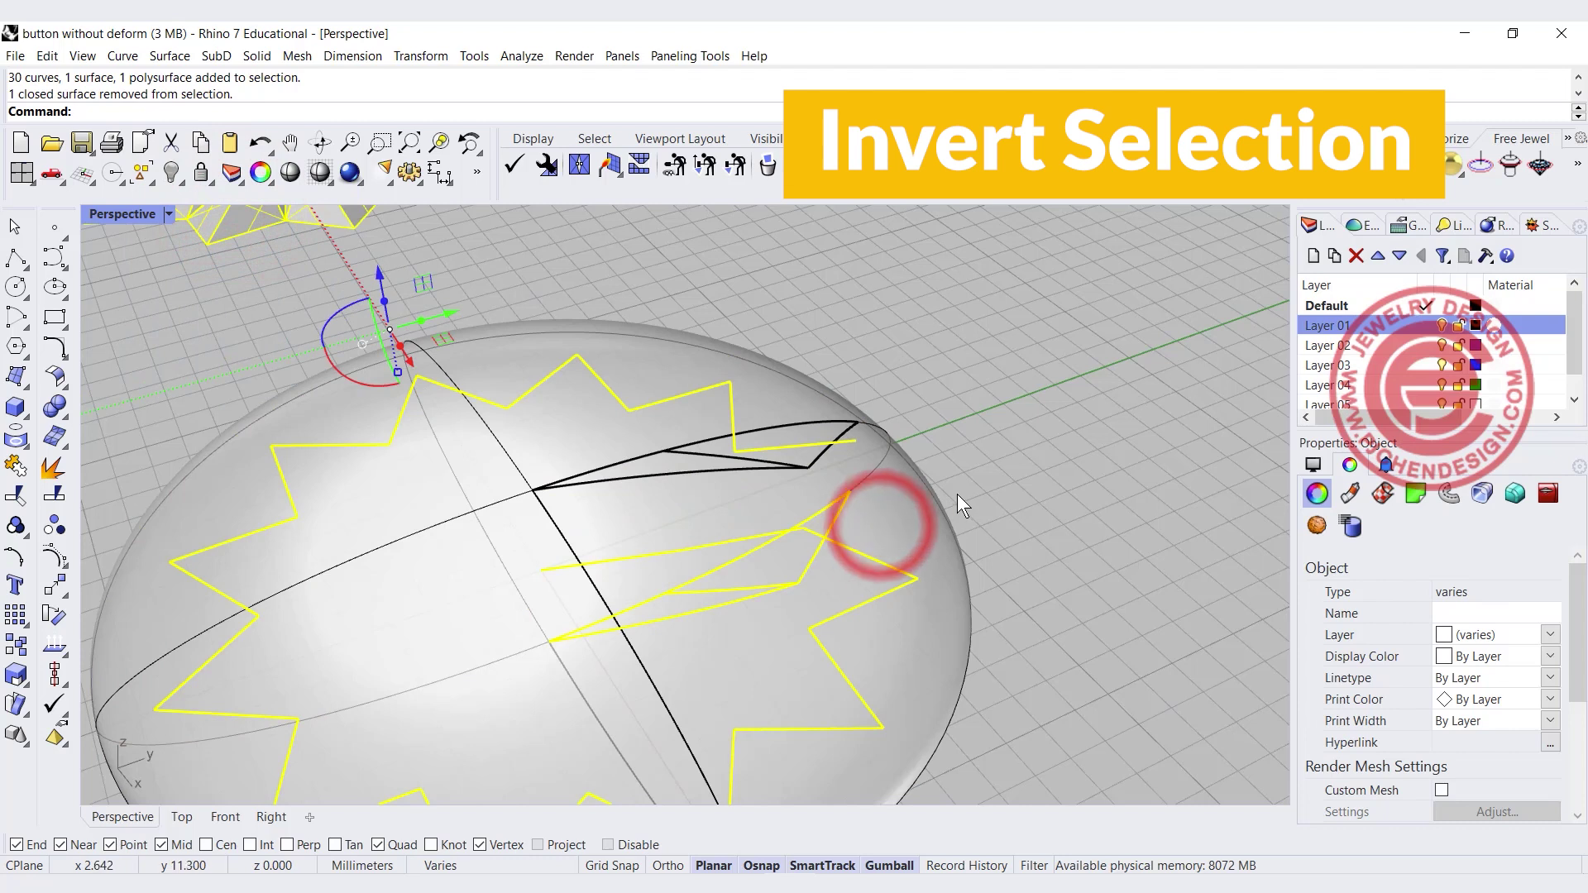
left_click(329, 213, "ctrl")
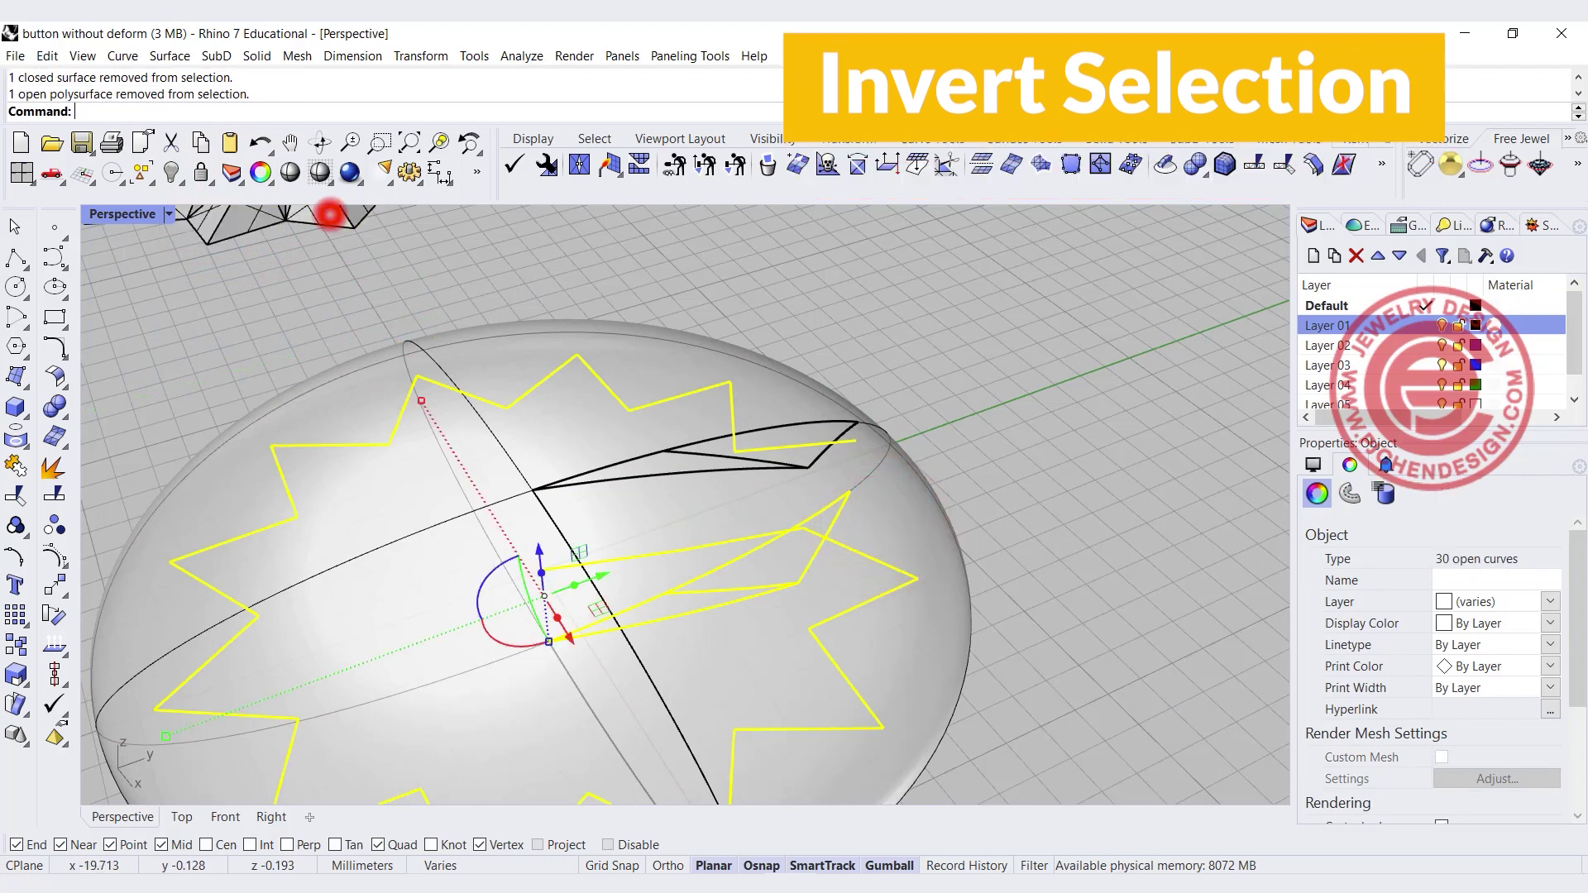
left_click(171, 172)
Orbit to a top-down view, window-select the star-point curves and start Rebuild
scroll(782, 395, "down", 8)
right_click_drag(782, 394, 969, 591)
scroll(971, 515, "up", 2)
right_click_drag(971, 510, 689, 293, "shift")
left_click_drag(611, 289, 850, 571)
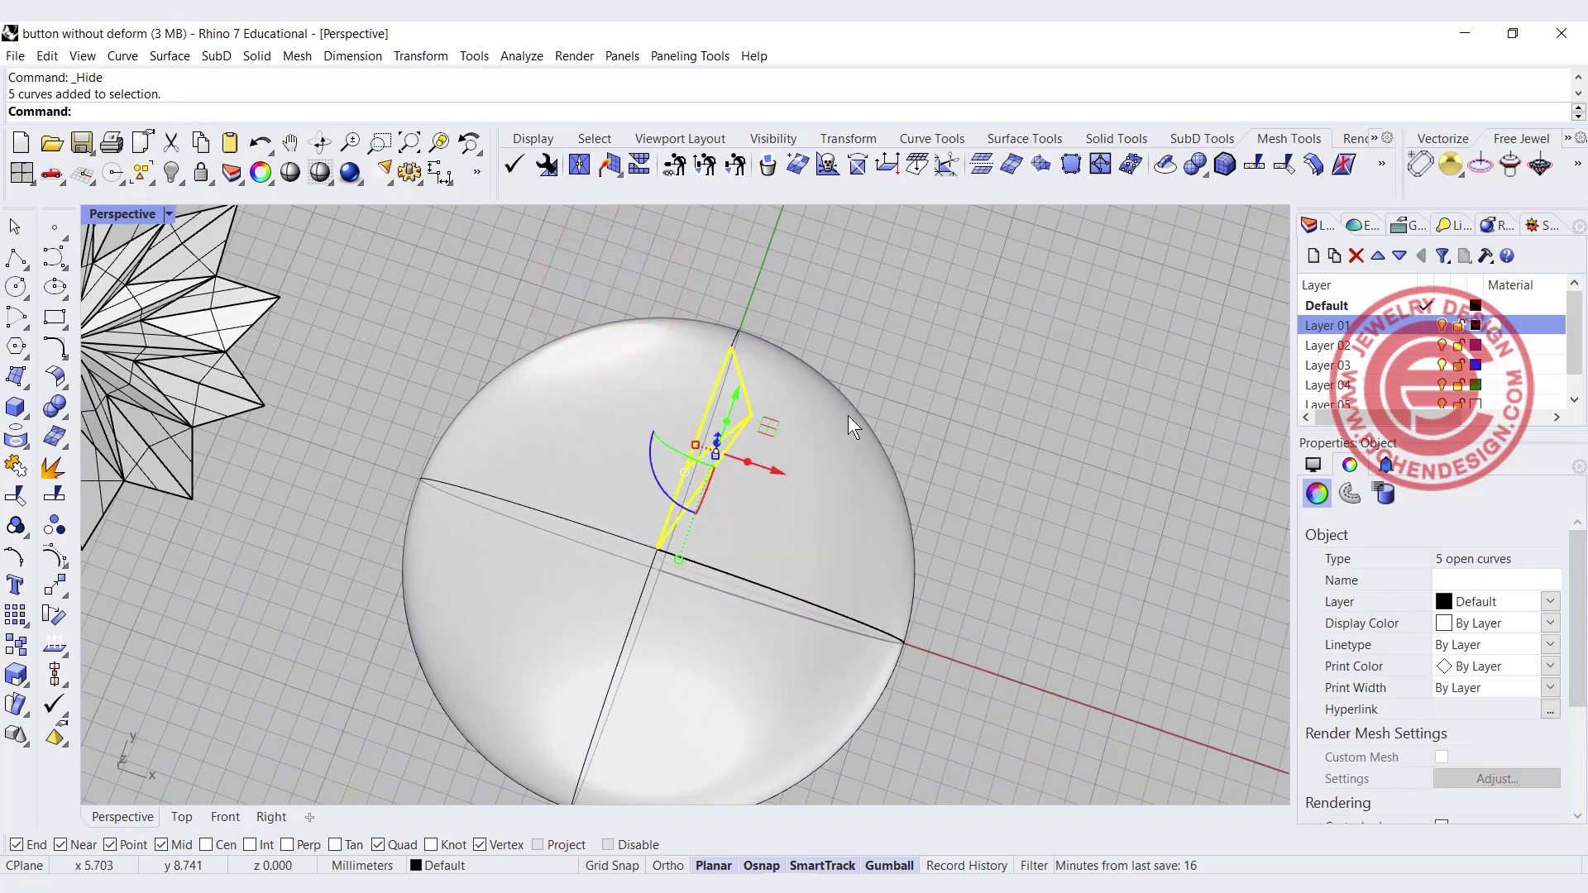
scroll(846, 415, "up", 3)
key("Return")
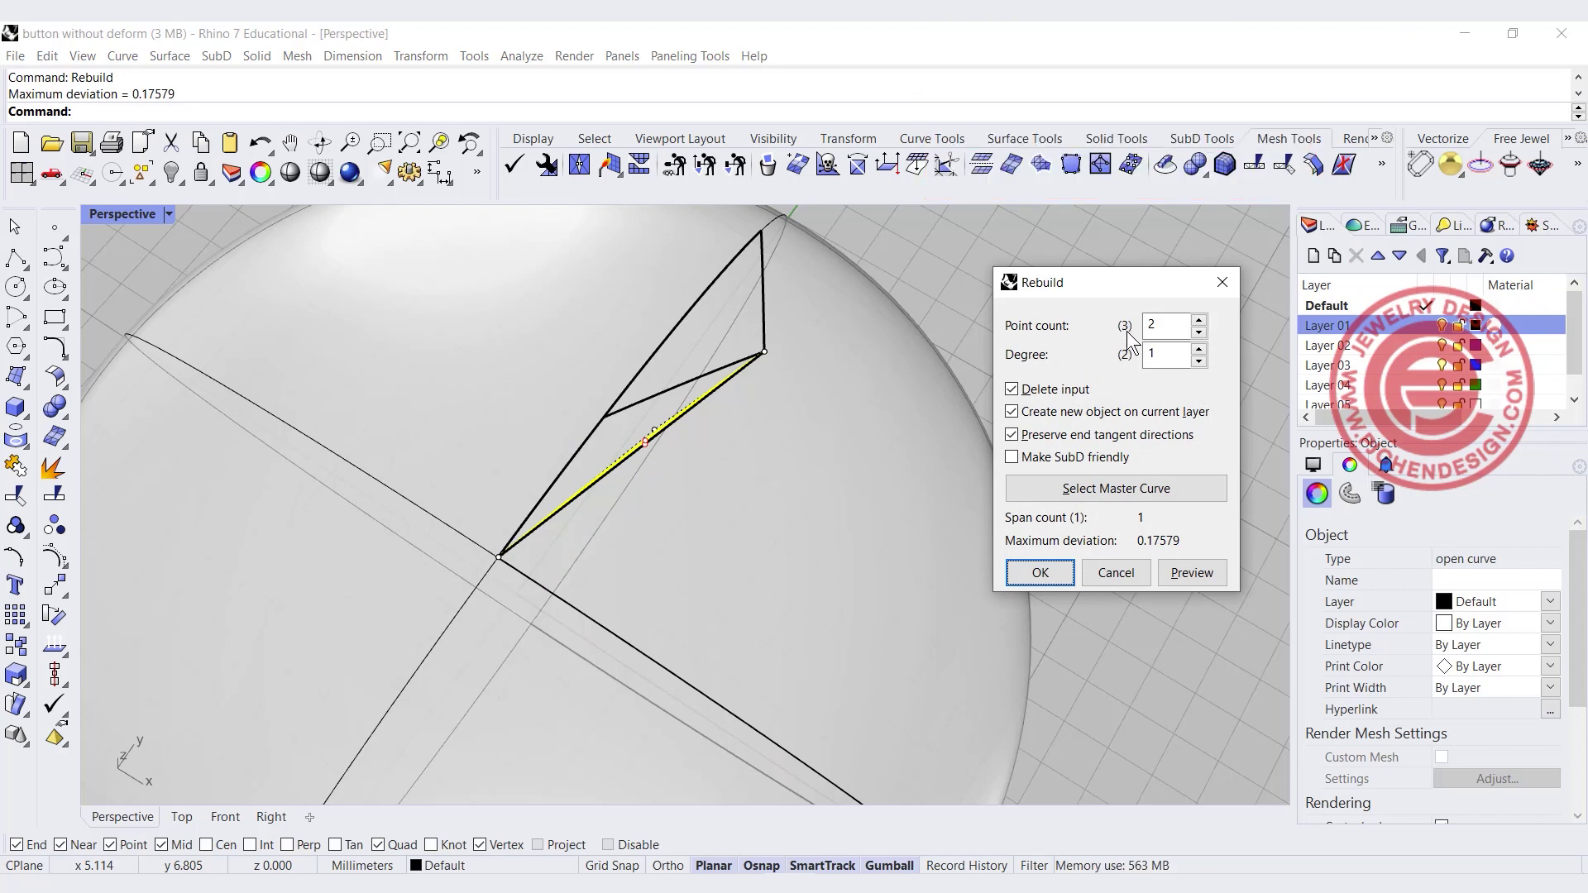
Rebuild all five star-point curves with point count 2 and degree 1
scroll(657, 429, "down", 6)
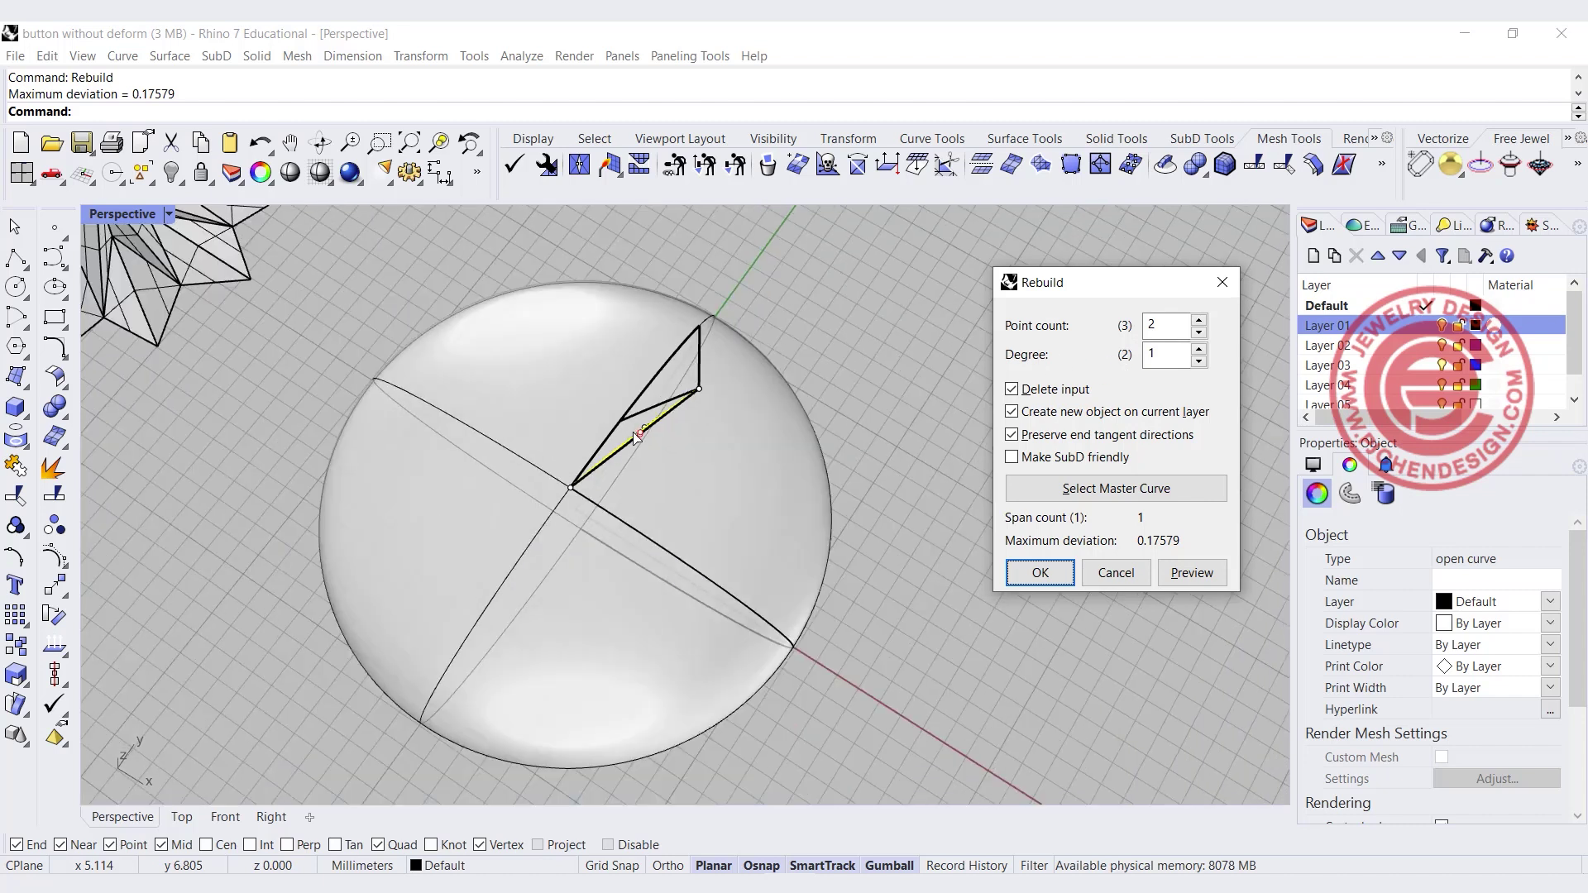
right_click_drag(655, 429, 599, 397)
scroll(620, 357, "down", 3)
right_click_drag(654, 328, 688, 504, "shift")
scroll(687, 509, "up", 5)
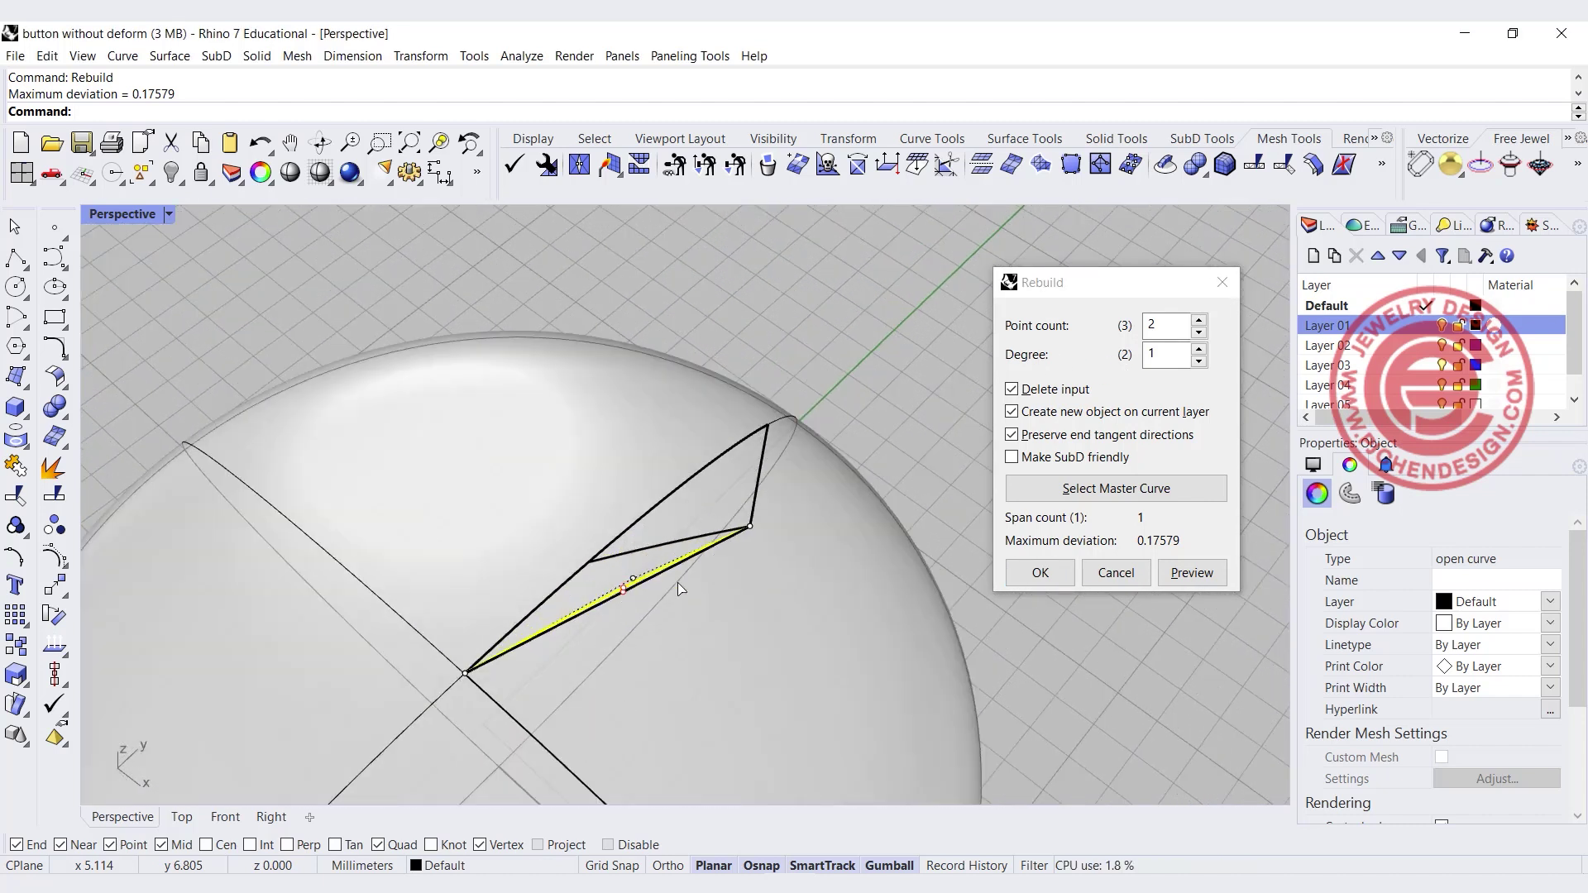
right_click_drag(637, 594, 662, 471)
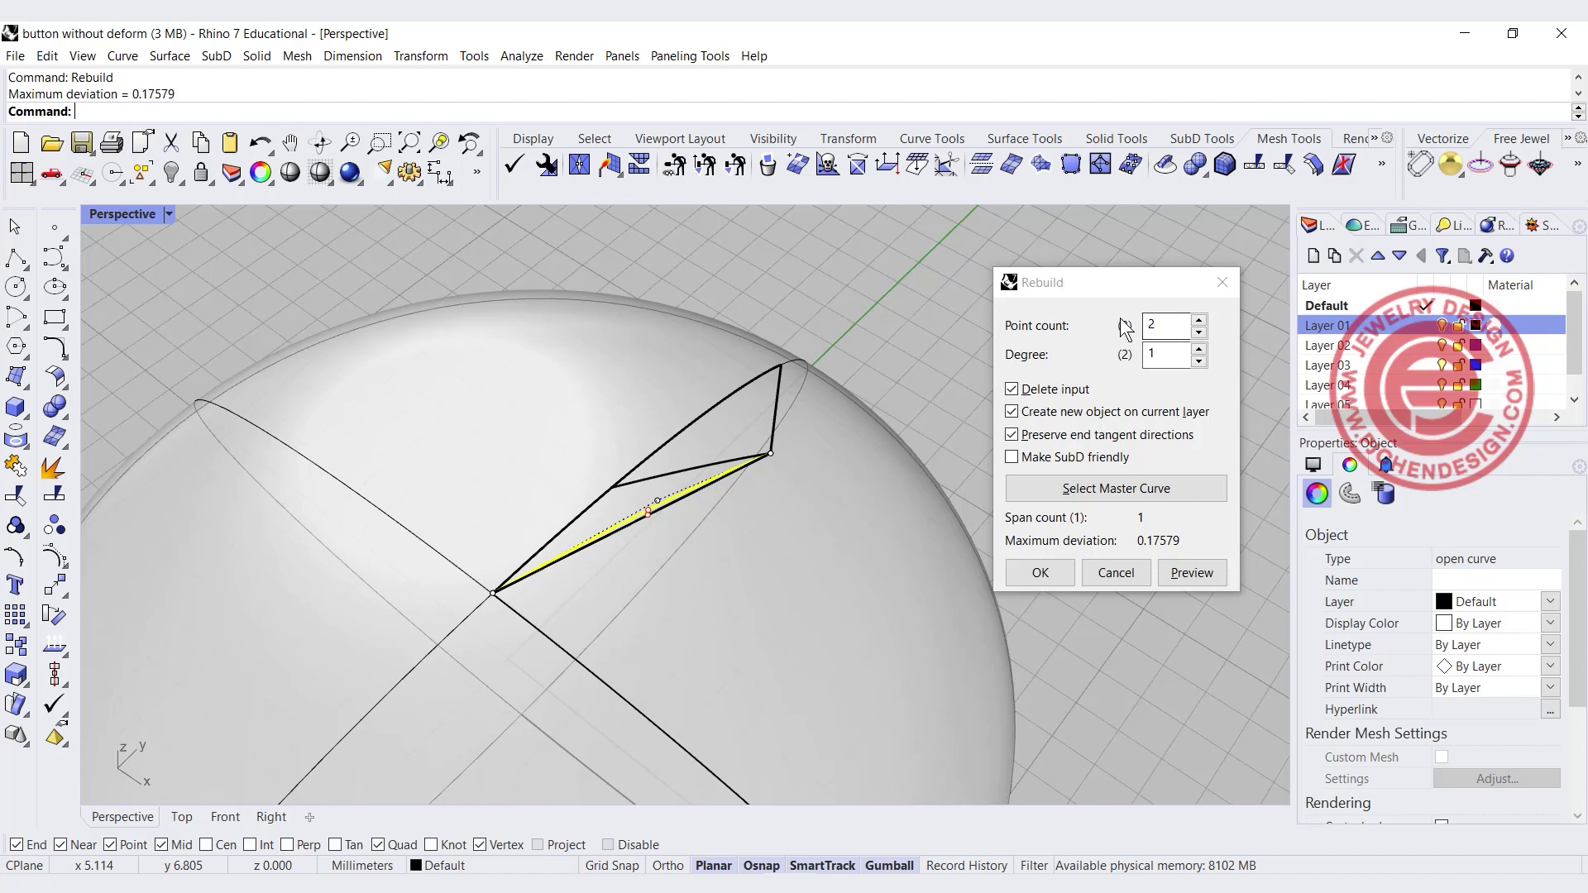
left_click(1119, 584)
left_click_drag(347, 259, 926, 579)
left_click_drag(300, 252, 924, 627)
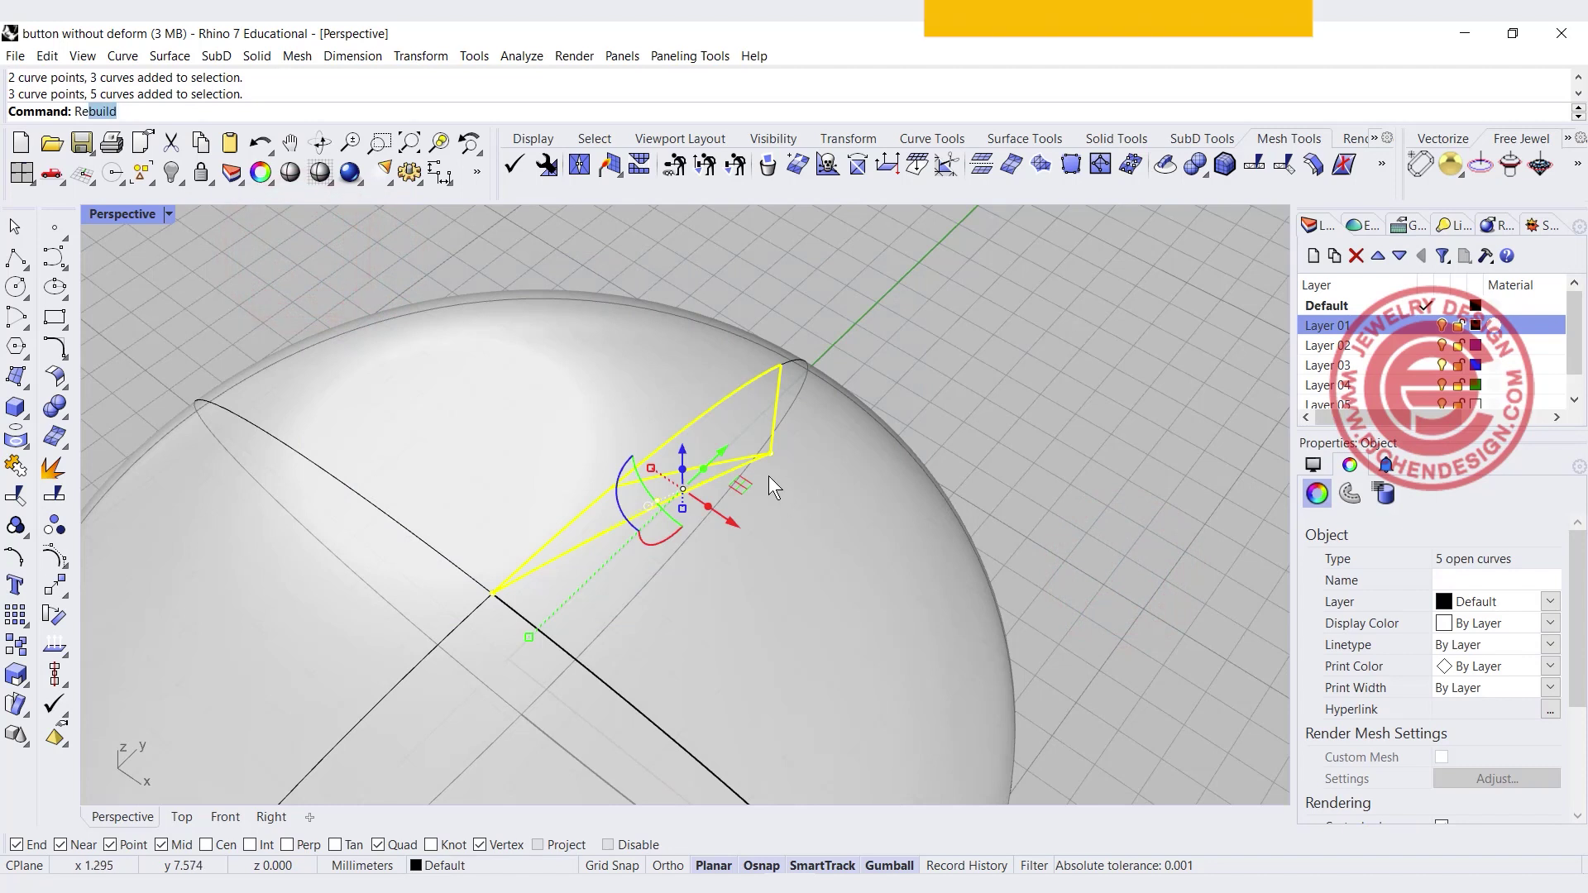
key("Return")
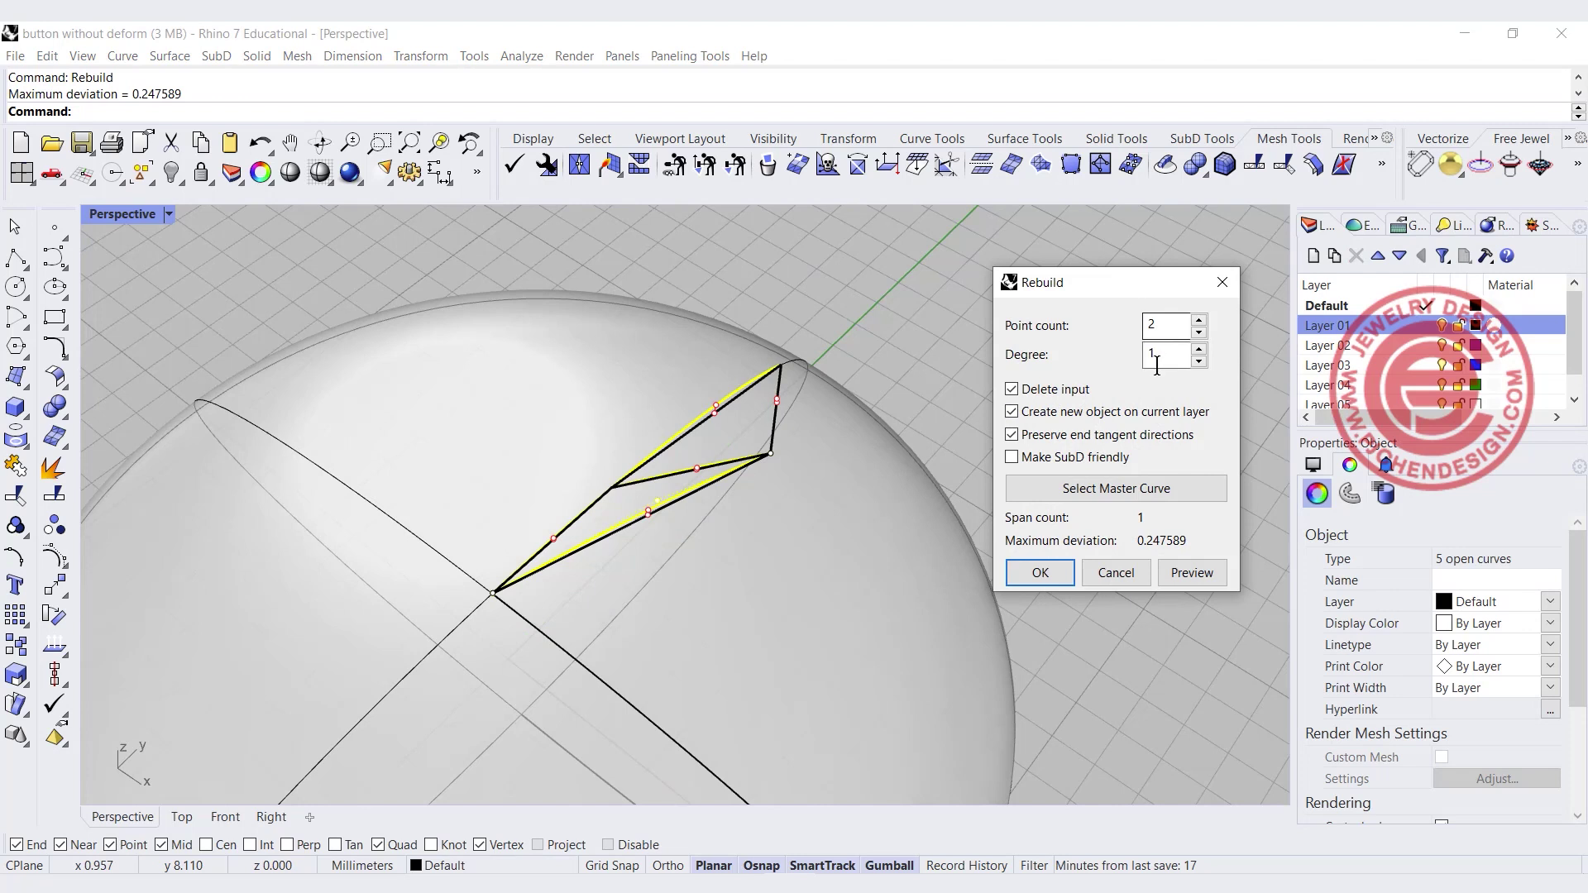
left_click(1041, 573)
Check the straightened curve at the point's corner, then orbit around the star point
left_click(983, 352)
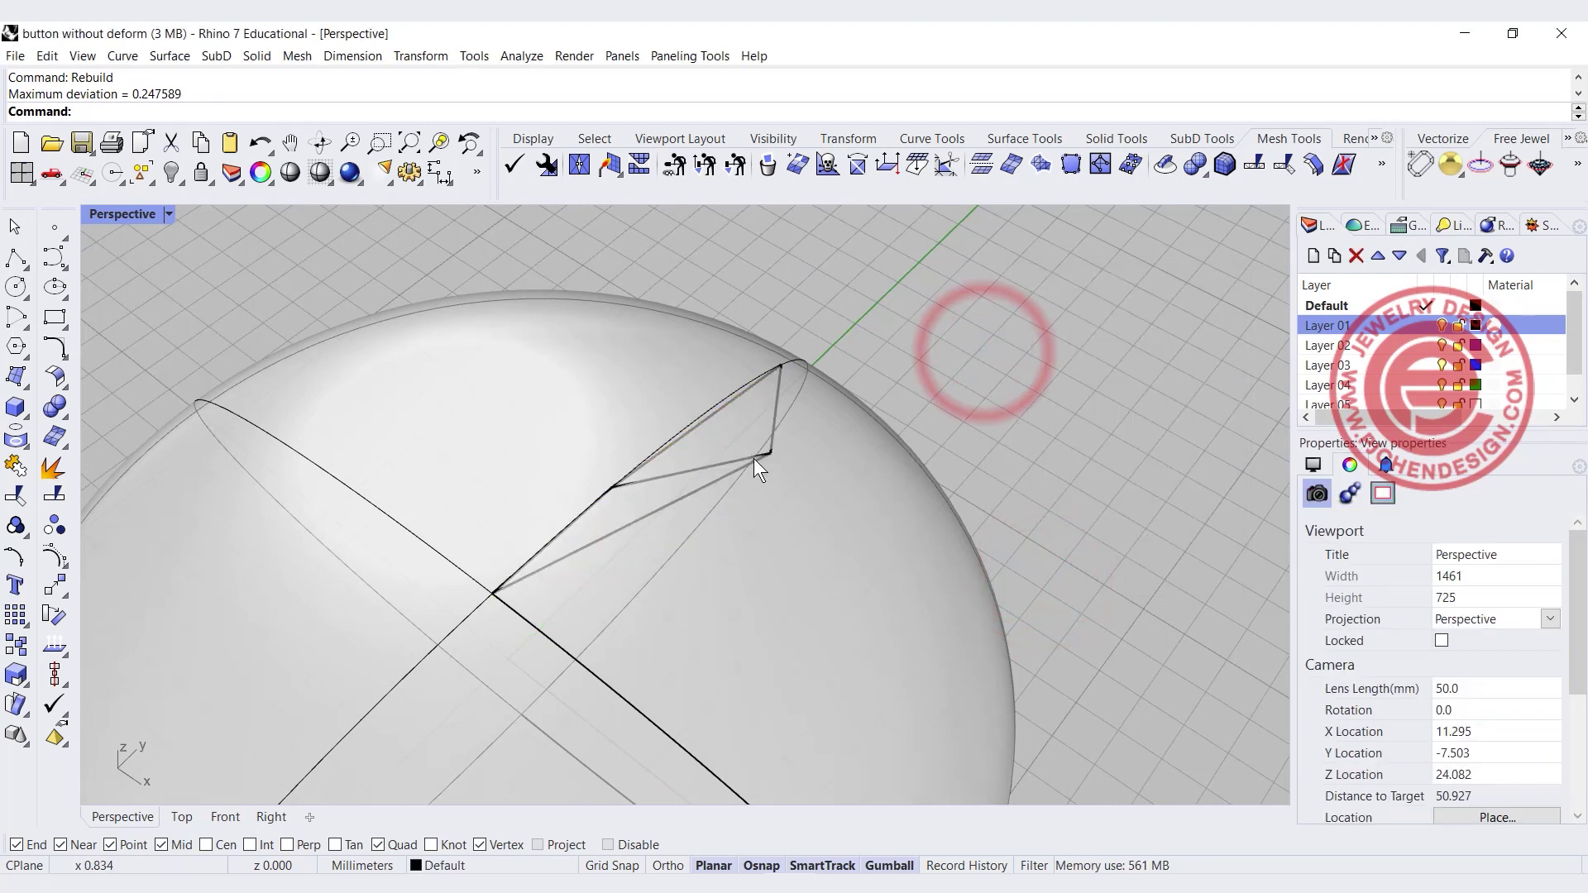
scroll(724, 454, "up", 2)
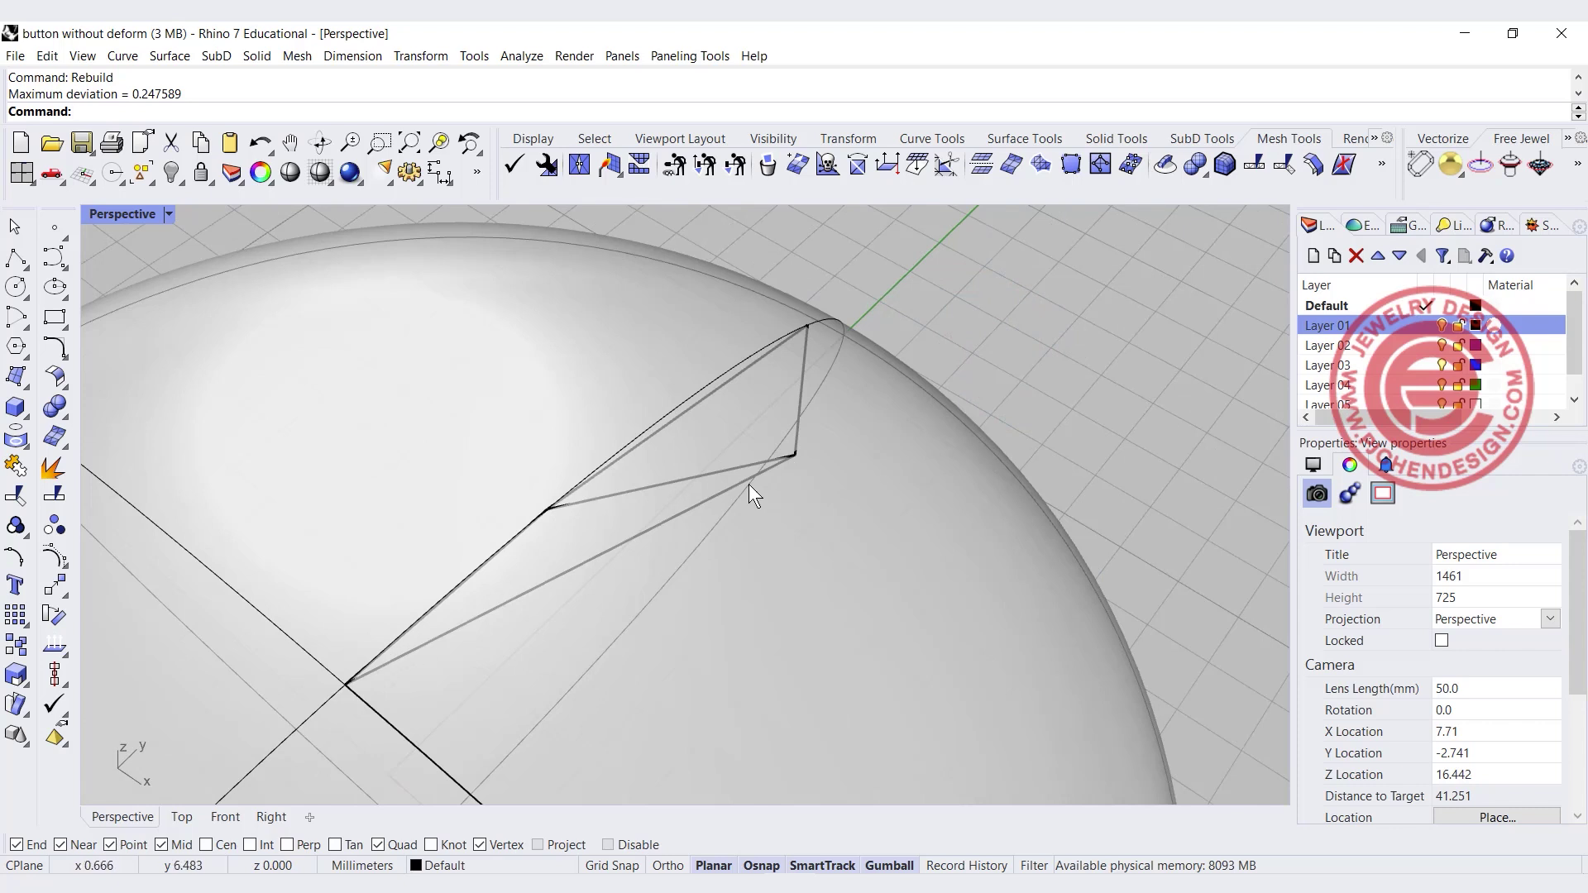
left_click(796, 456)
left_click(1022, 364)
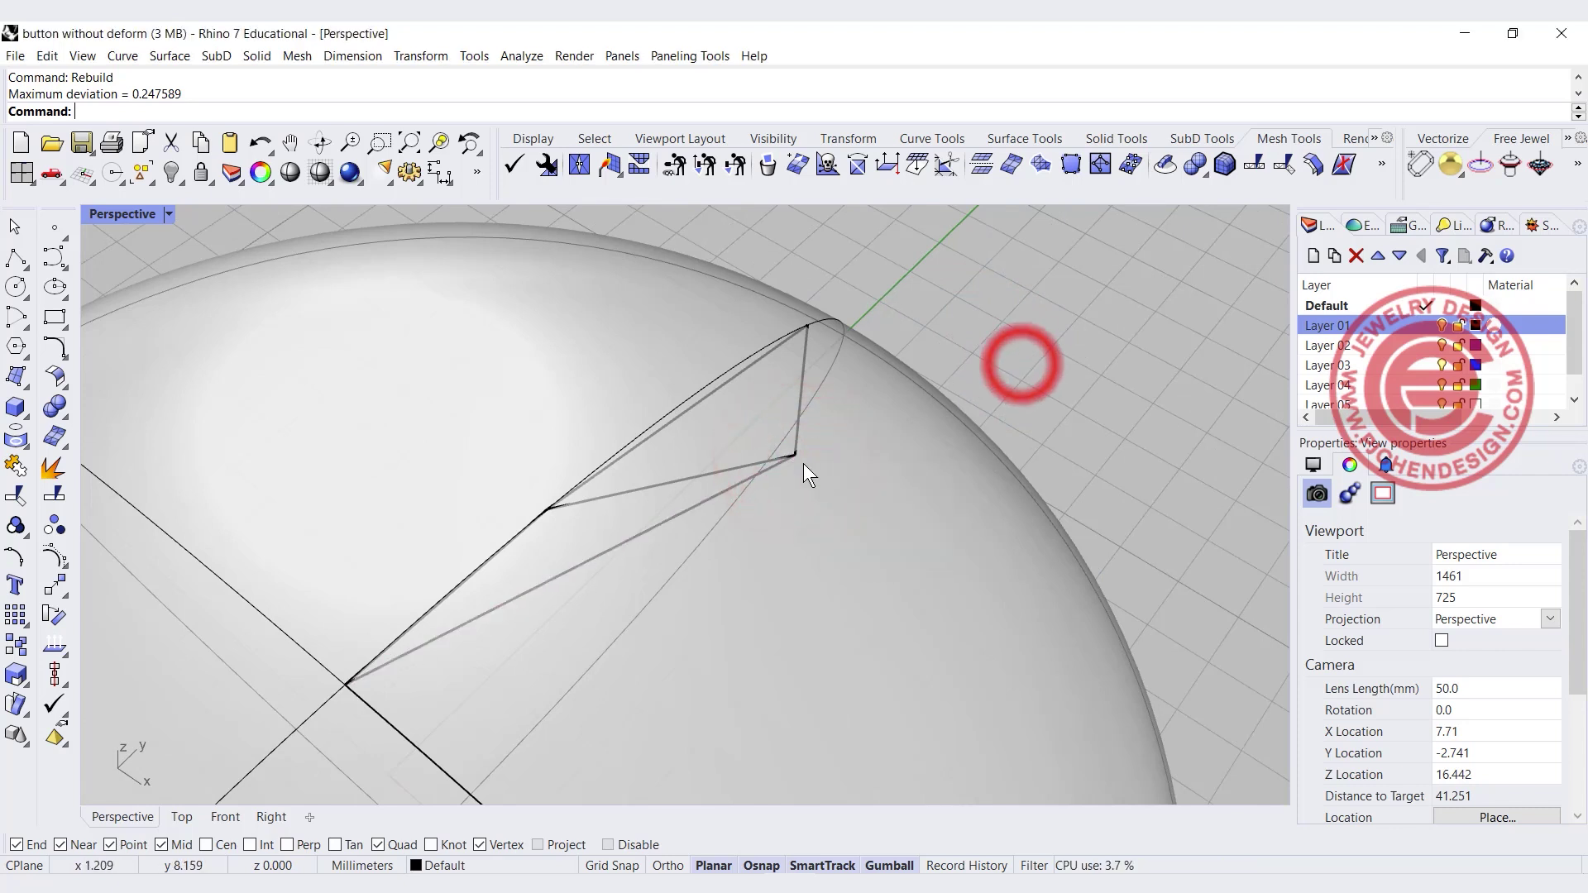
left_click(809, 460)
left_click(787, 316)
left_click(513, 489)
left_click(344, 701)
left_click(1038, 290)
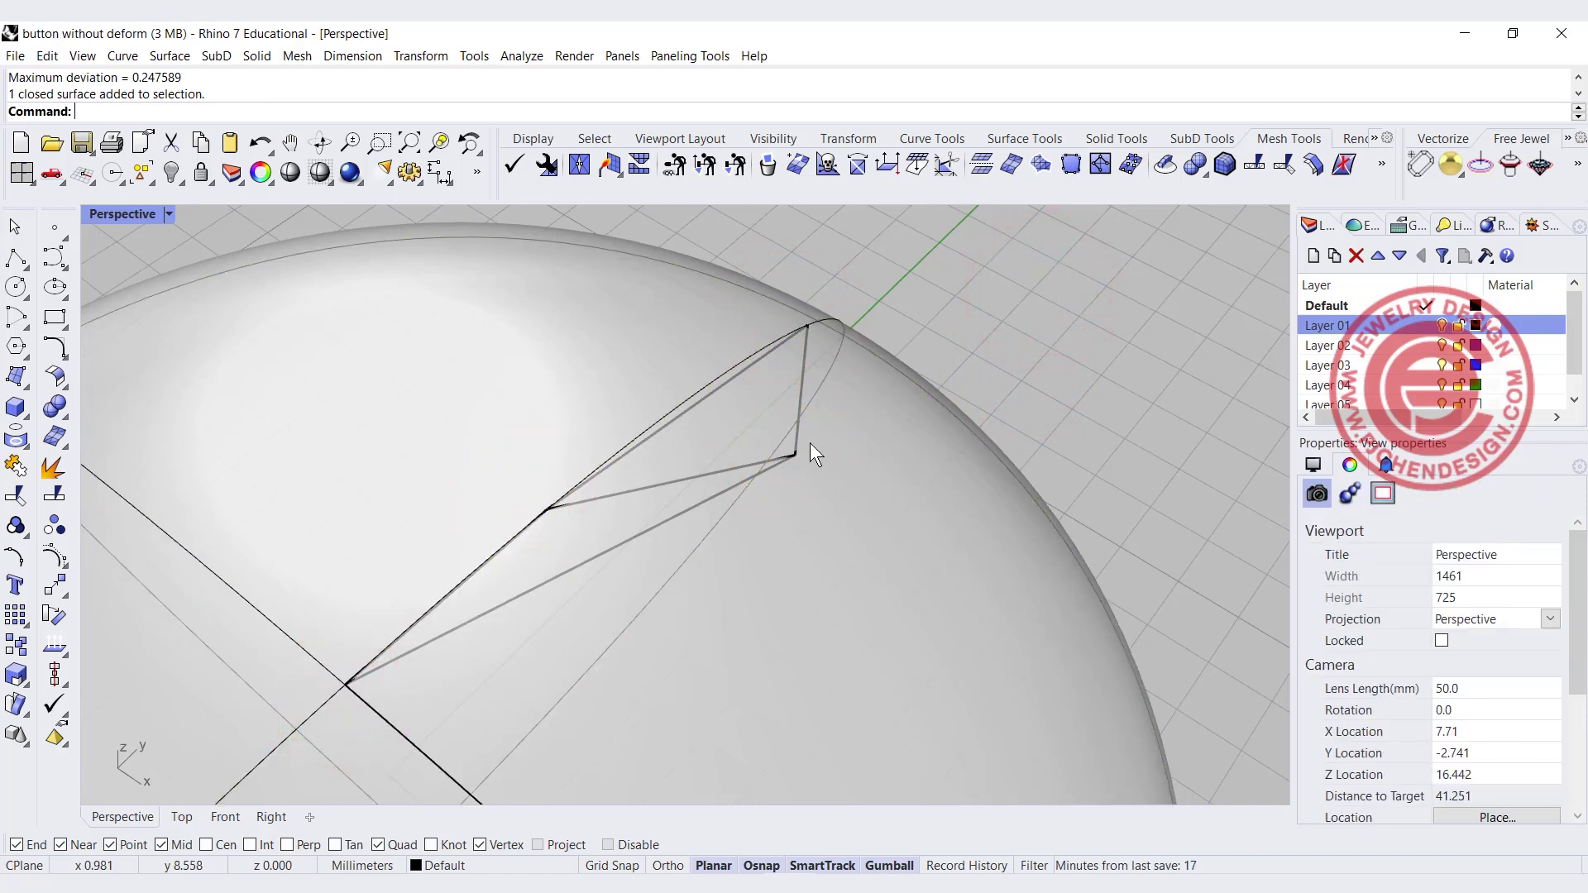
right_click_drag(717, 450, 771, 264)
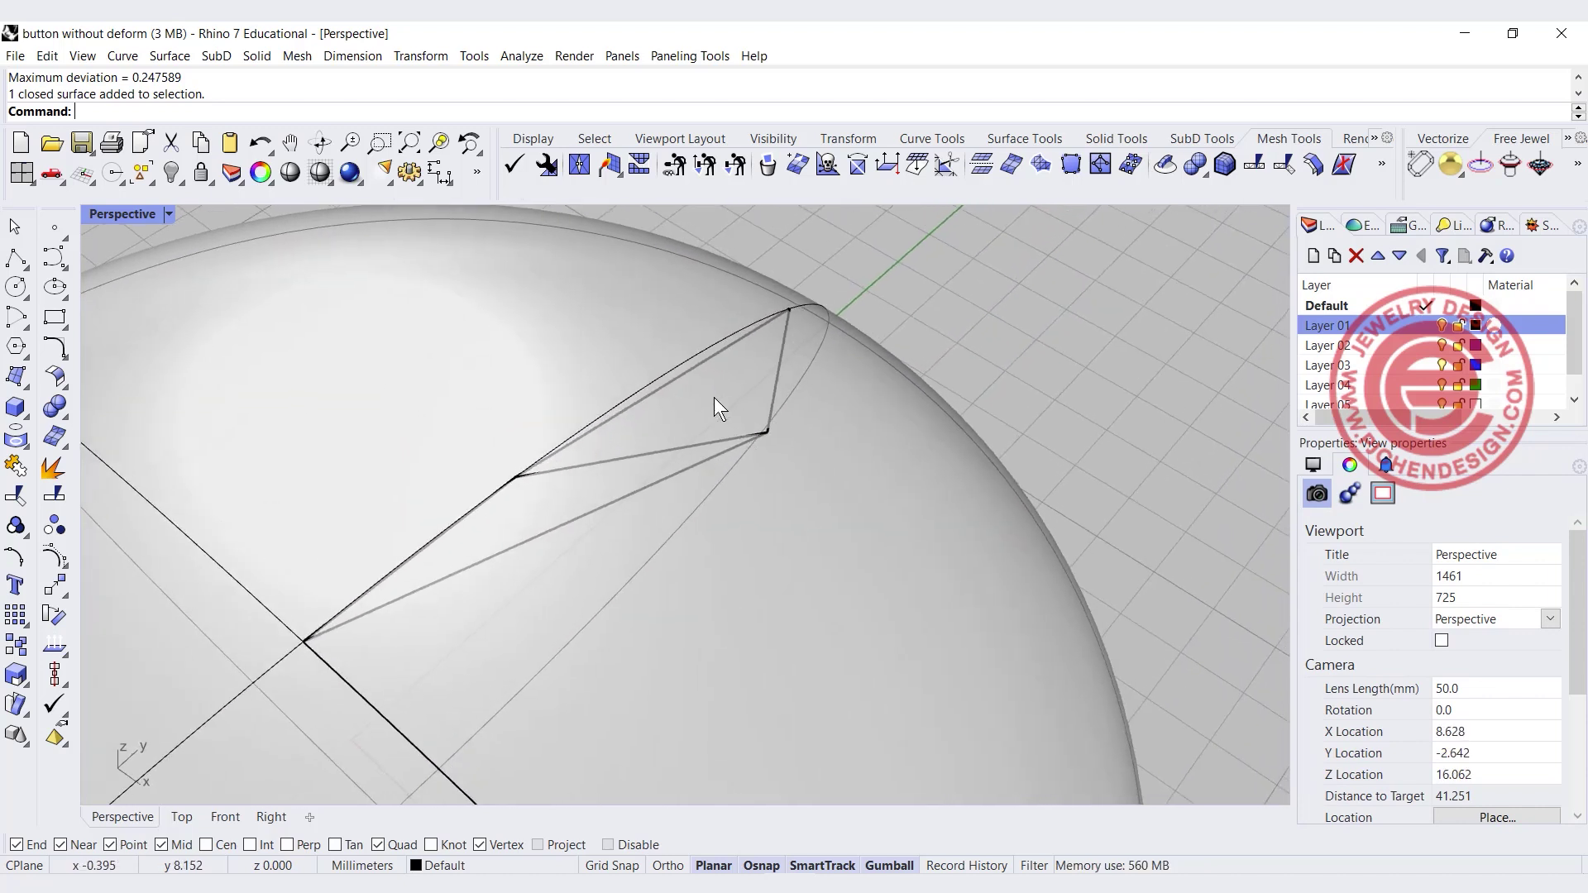
right_click_drag(714, 399, 734, 396)
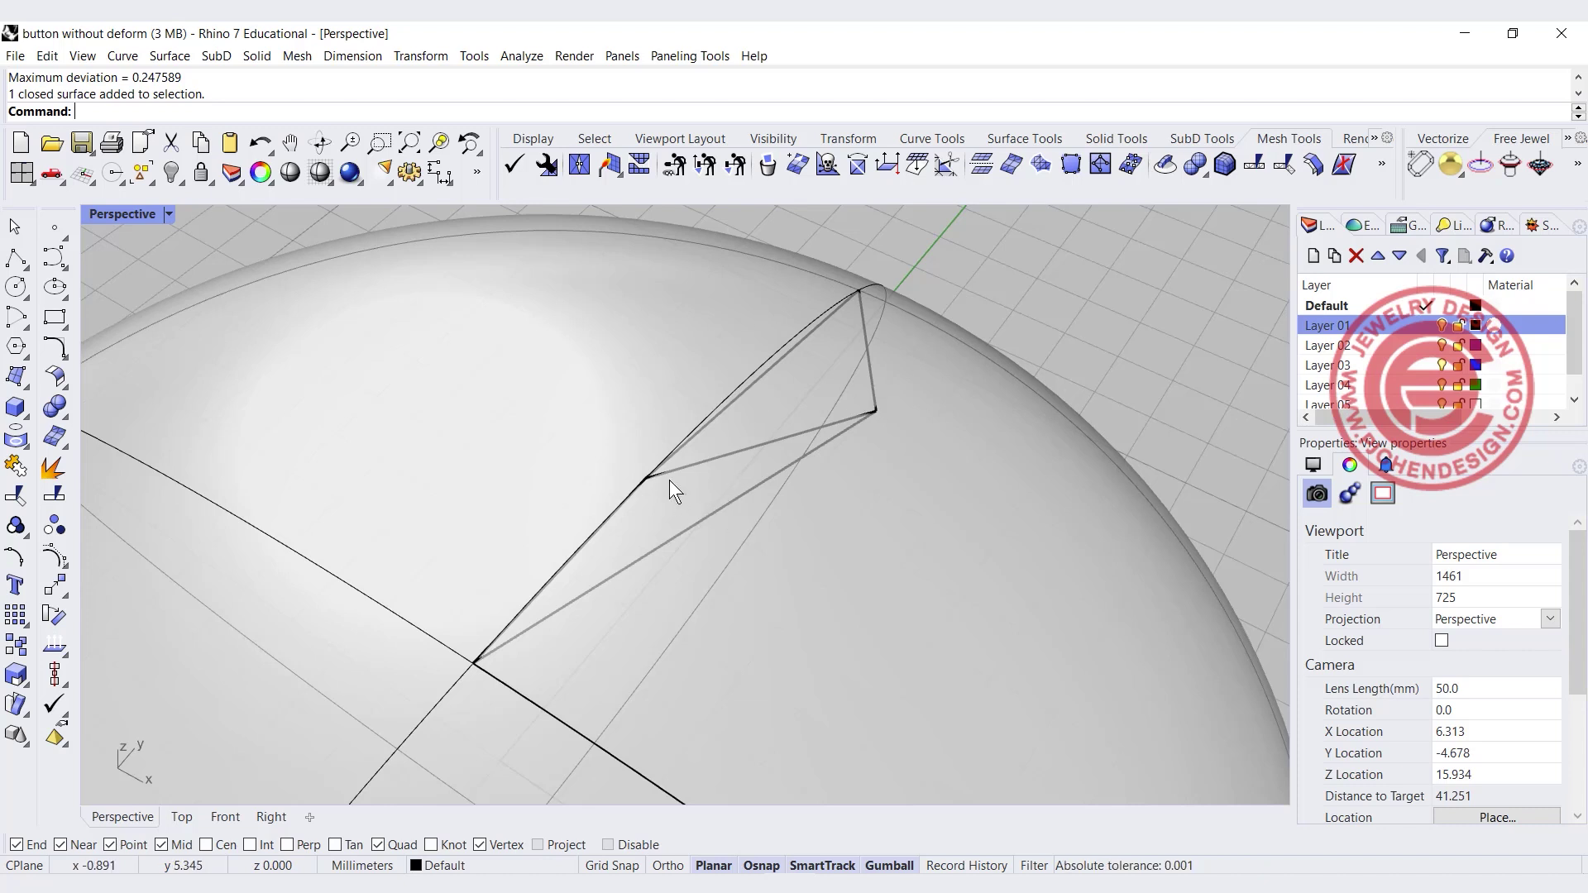
Select the star point's edge curves and raise their middle corner points with the gumball
left_click(703, 456)
left_click(632, 494)
left_click(686, 546)
left_click(731, 403, "shift")
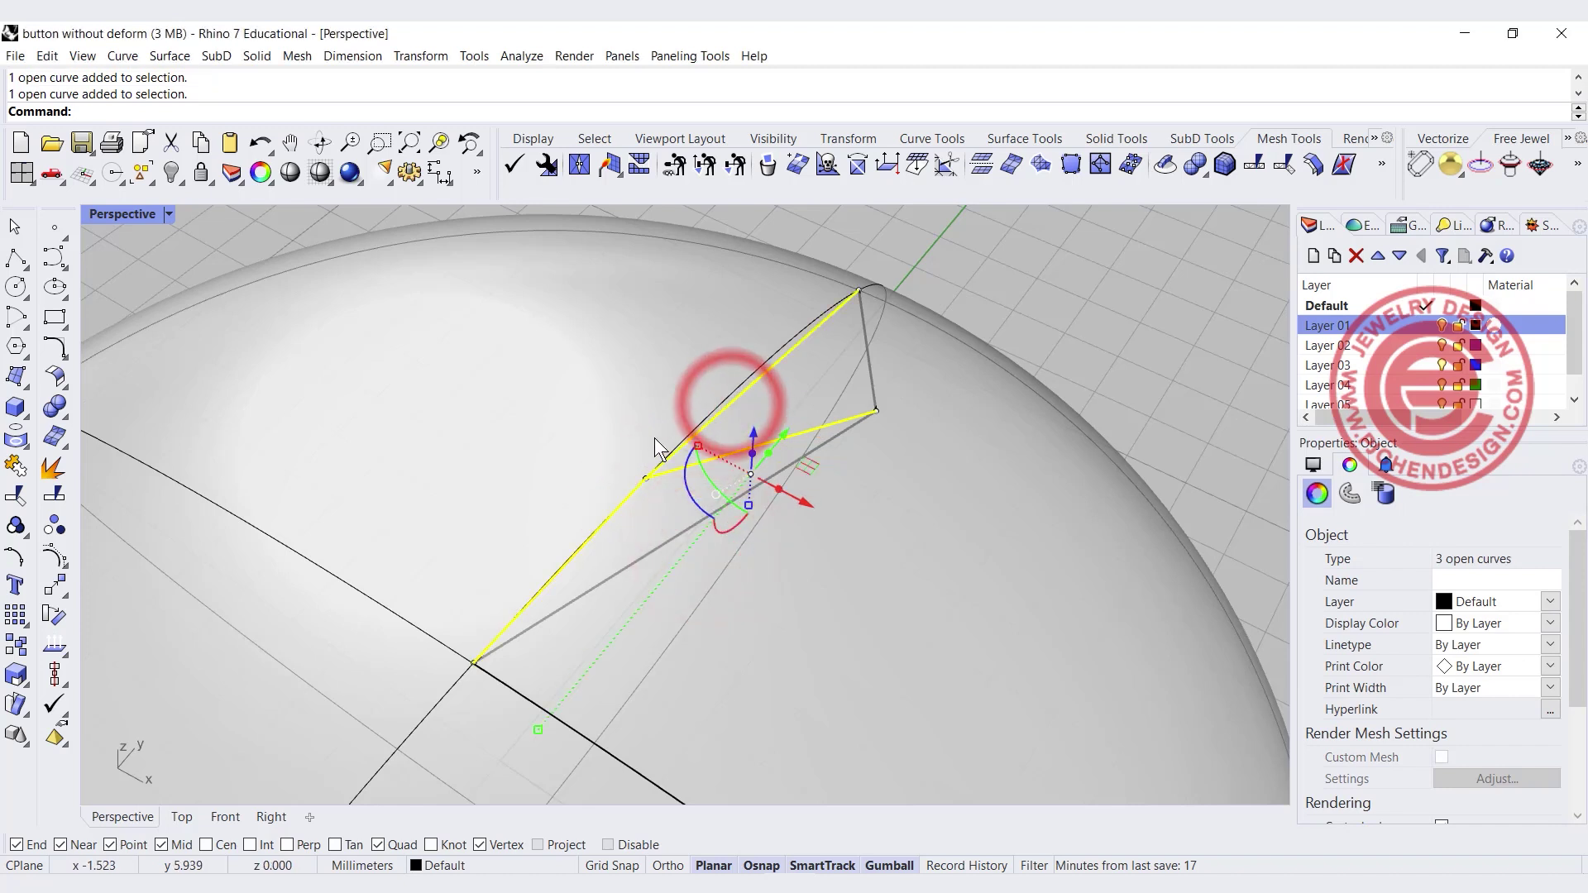
scroll(598, 385, "down", 5)
left_click_drag(479, 241, 646, 408)
scroll(636, 410, "up", 2)
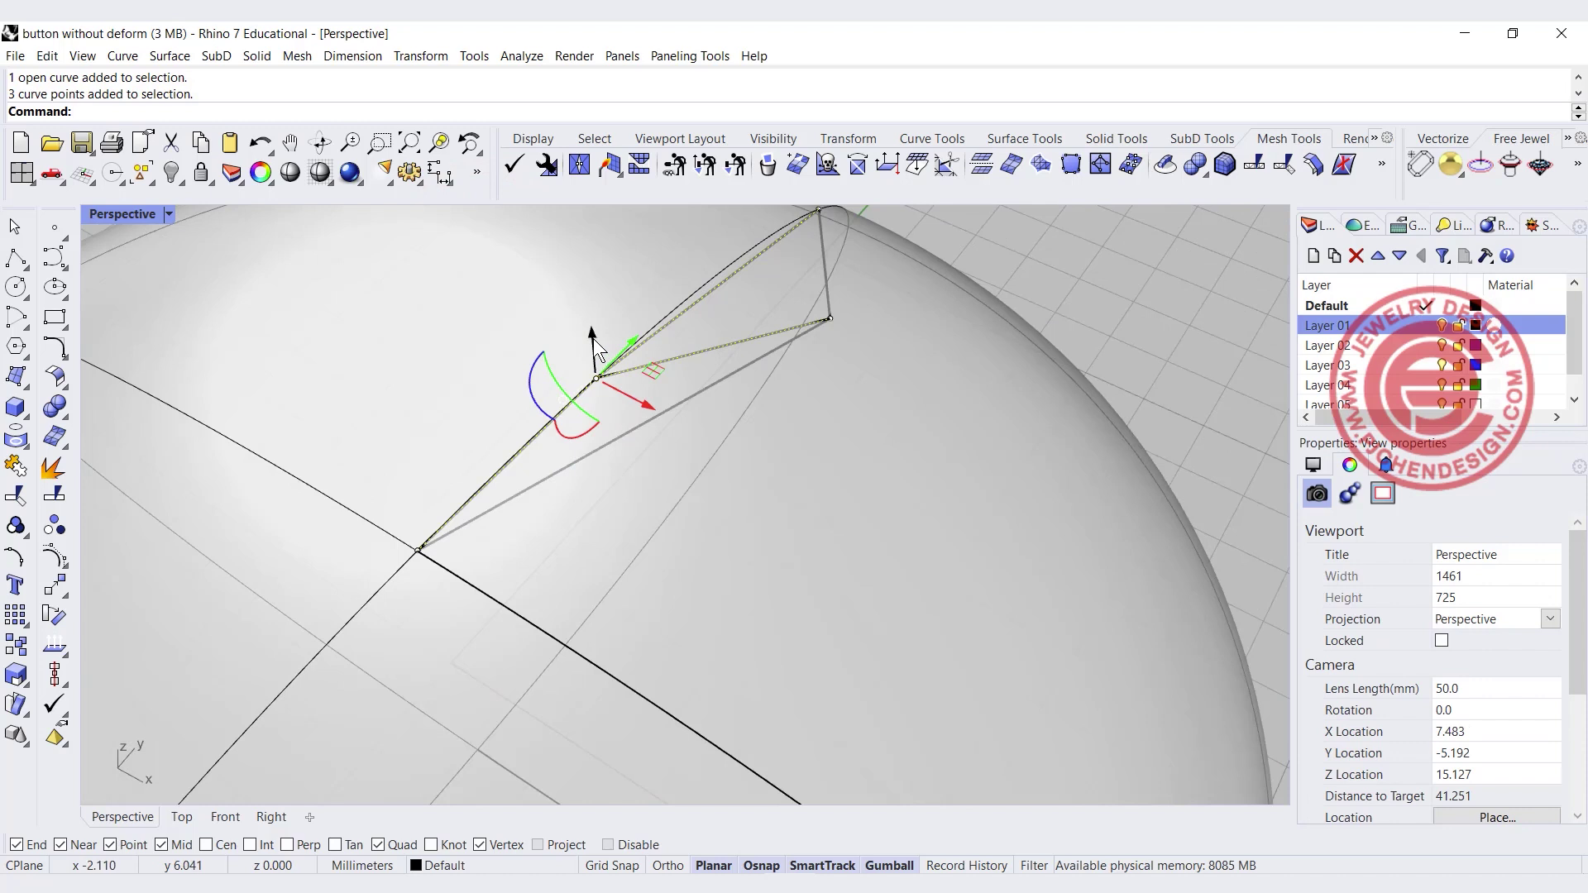
left_click_drag(590, 335, 588, 307)
Select the two edge curves and move their shared tip point upward
left_click(1073, 369)
scroll(1067, 363, "down", 4)
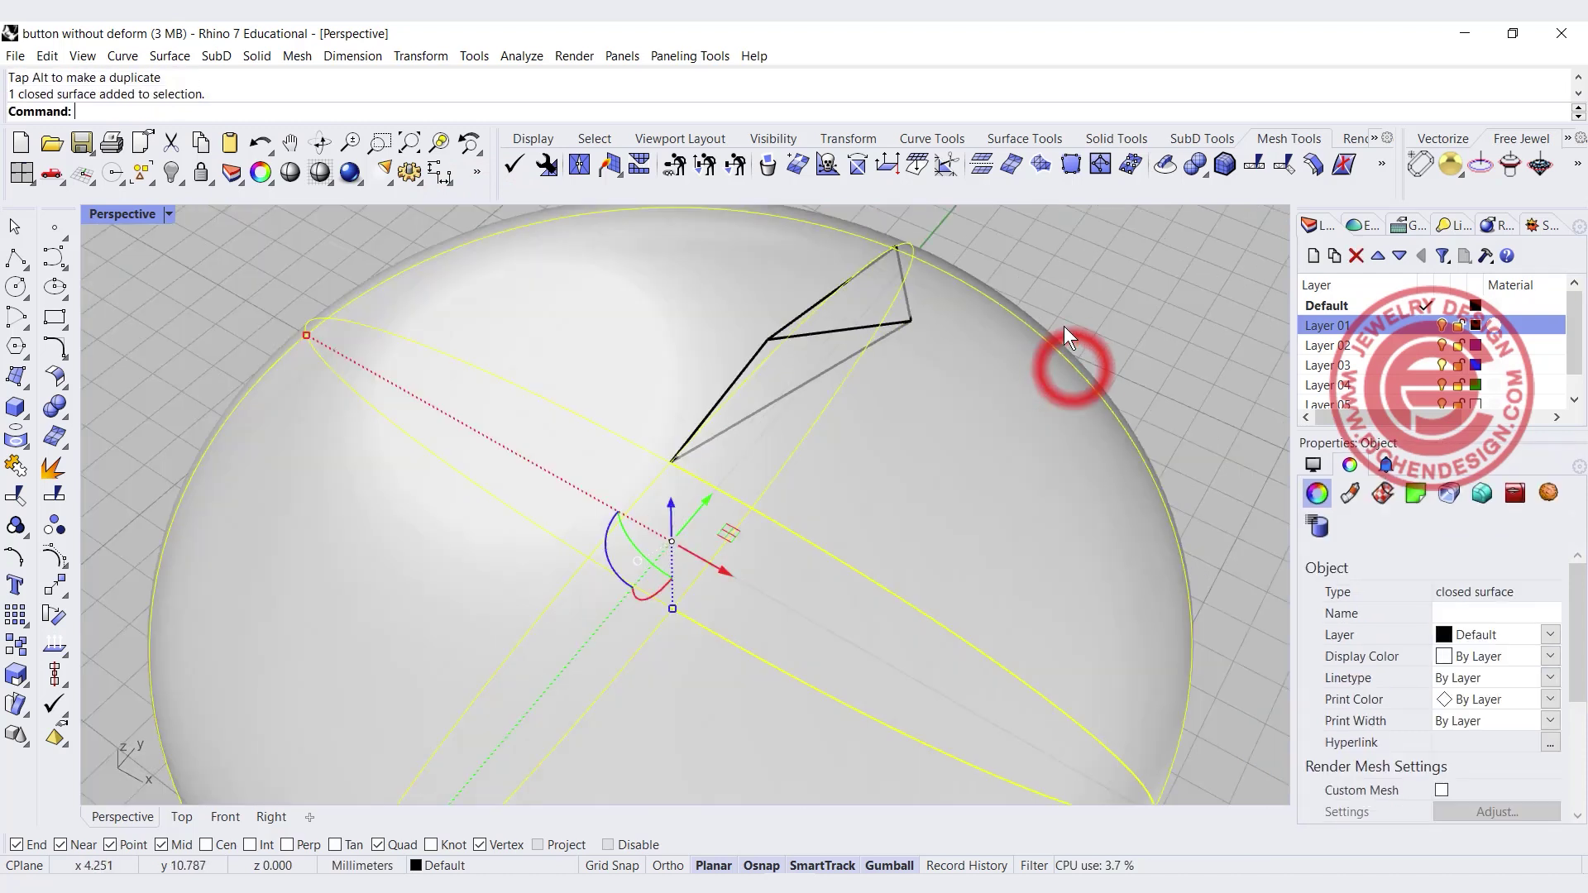
left_click(1153, 349)
scroll(1153, 349, "up", 6)
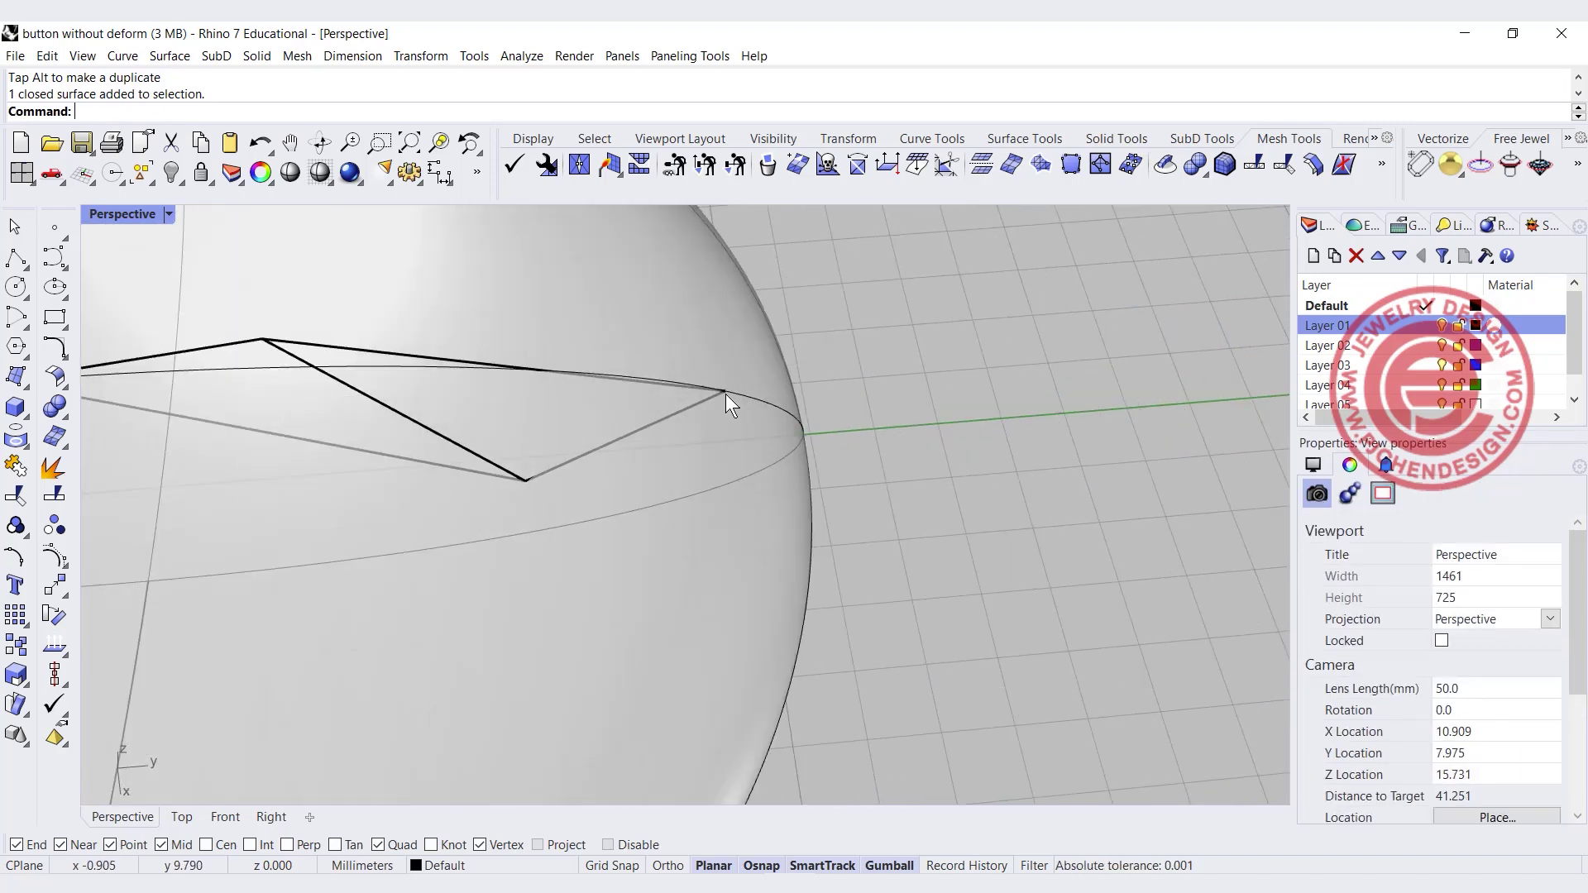
left_click(723, 390)
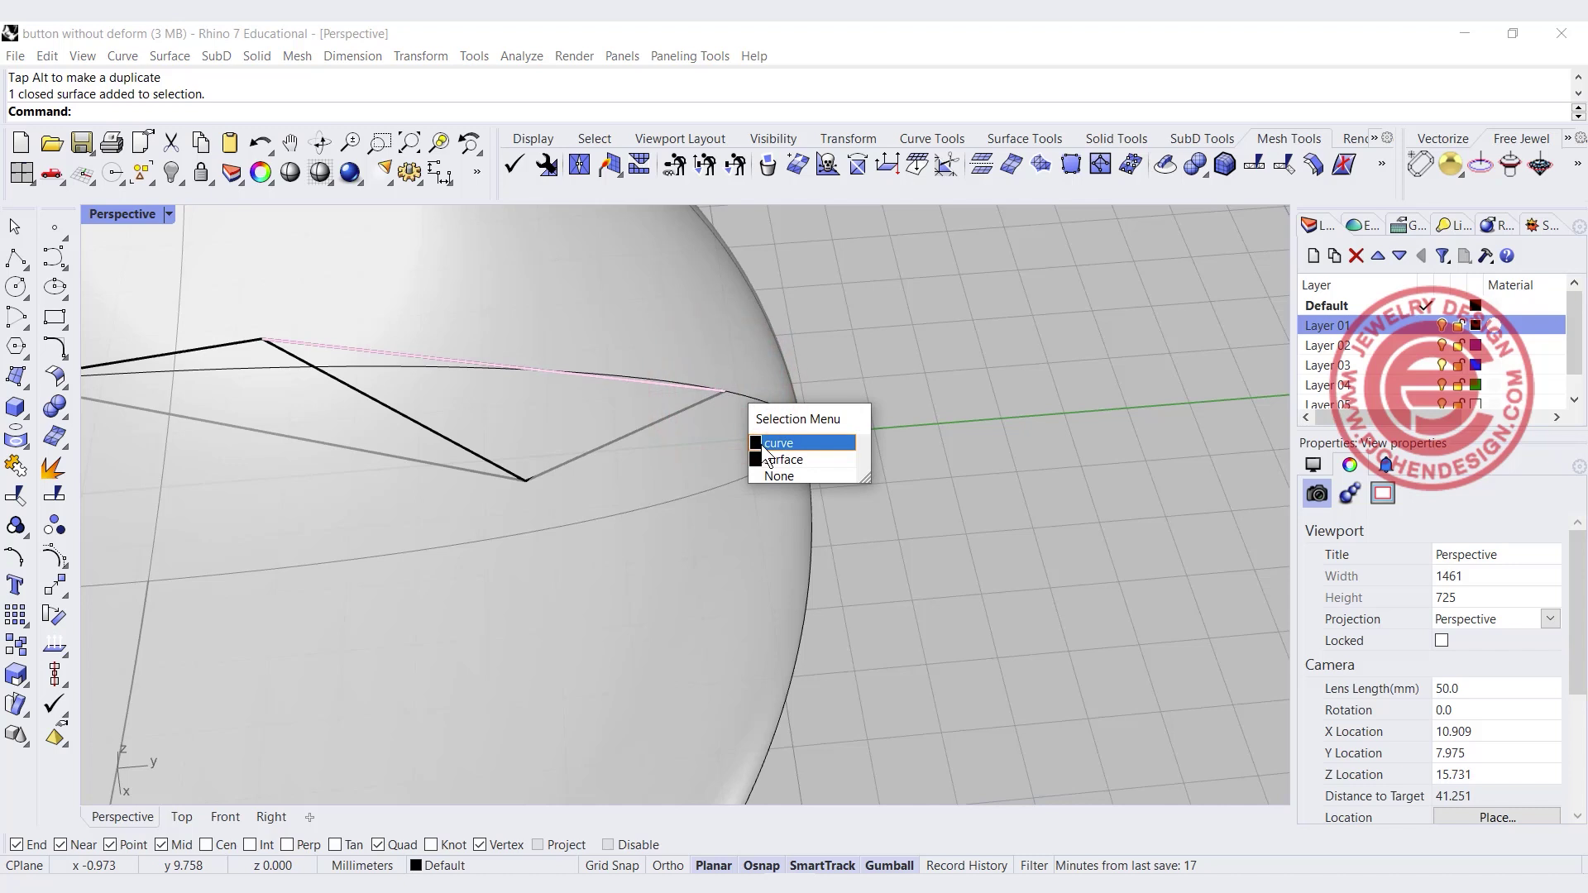
left_click(765, 445)
left_click(682, 414, "shift")
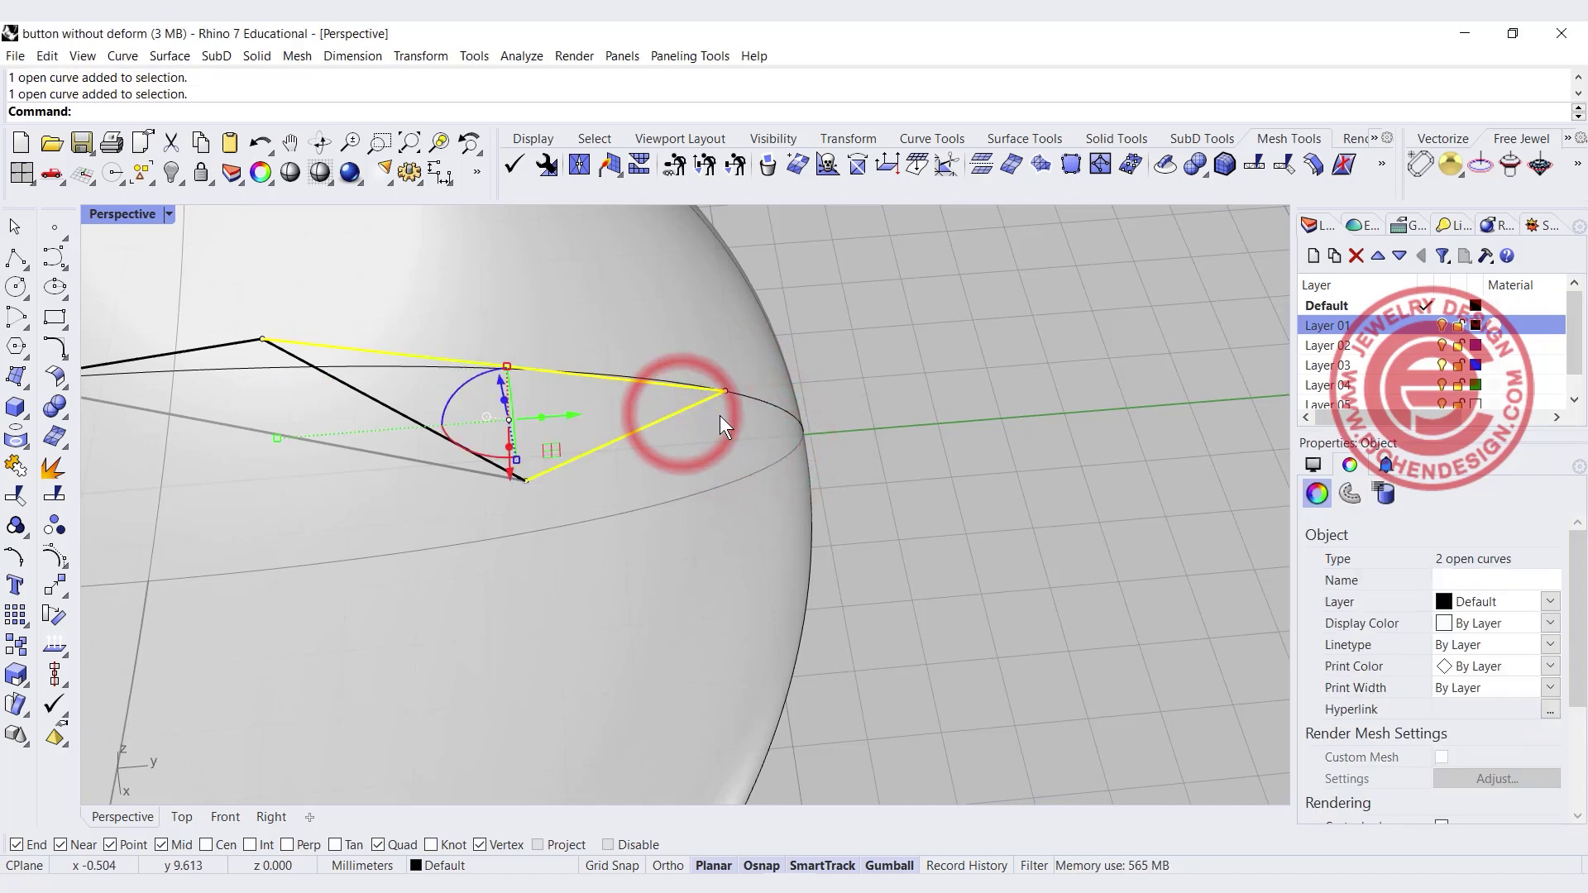
scroll(905, 330, "down", 5)
left_click_drag(833, 250, 859, 393)
scroll(877, 398, "up", 5)
Deselect the points and orbit low then high to inspect the lifted point
left_click(1098, 397)
scroll(918, 476, "down", 8)
right_click_drag(883, 496, 782, 434)
scroll(722, 374, "up", 4)
right_click_drag(716, 378, 729, 472)
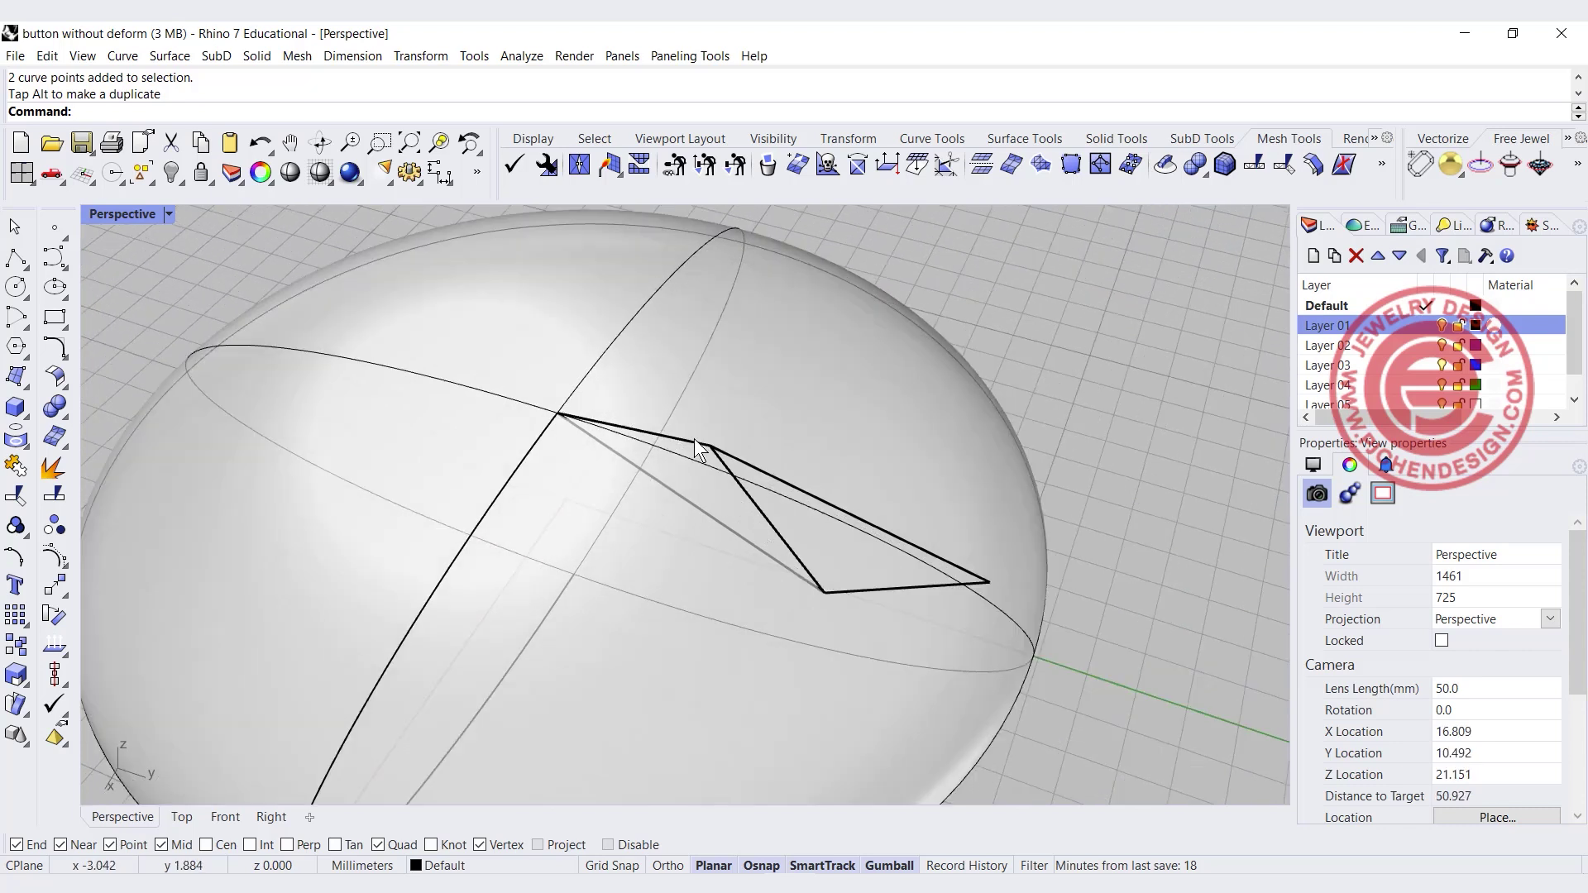
Orbit to a top-down view of the star point on the dome
scroll(866, 443, "down", 4)
right_click_drag(880, 314, 804, 444, "shift")
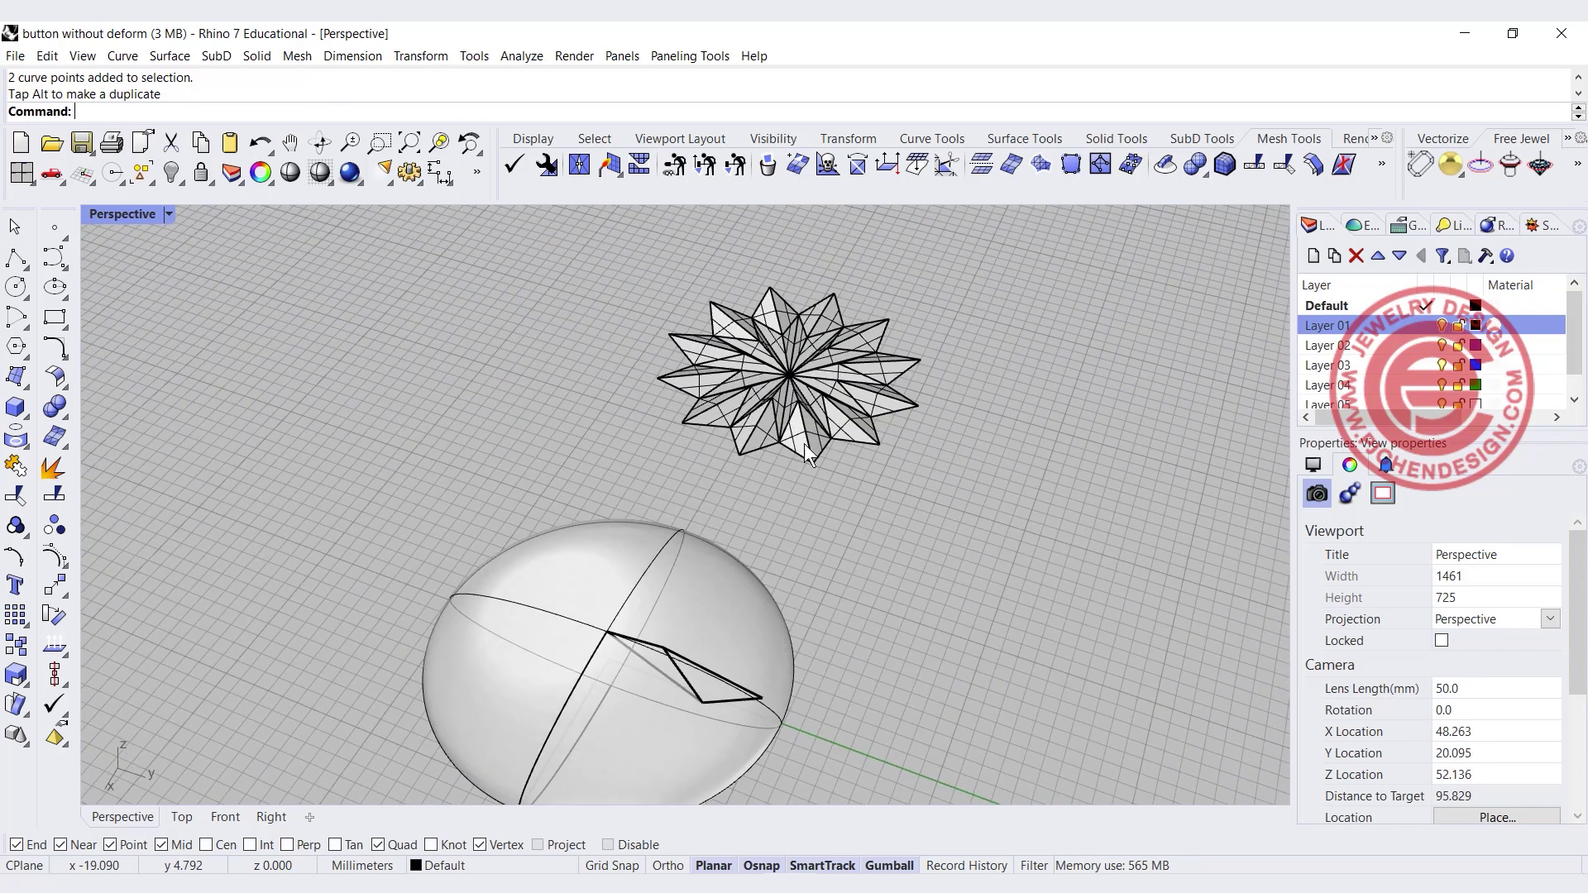
left_click(800, 398)
scroll(725, 657, "up", 5)
right_click_drag(734, 547, 781, 517)
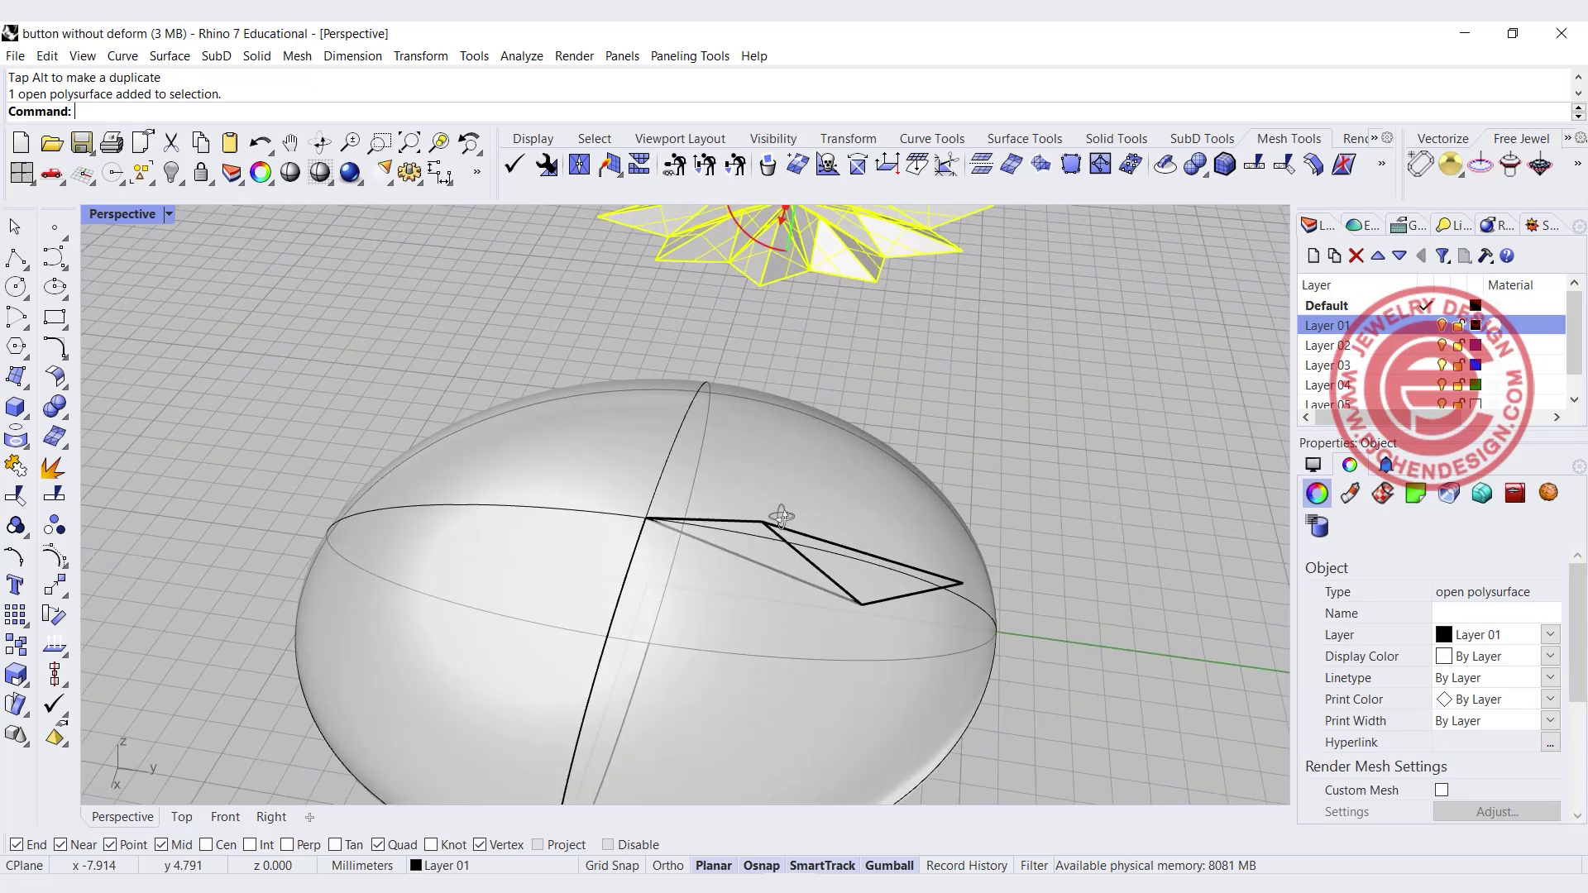
scroll(760, 525, "up", 2)
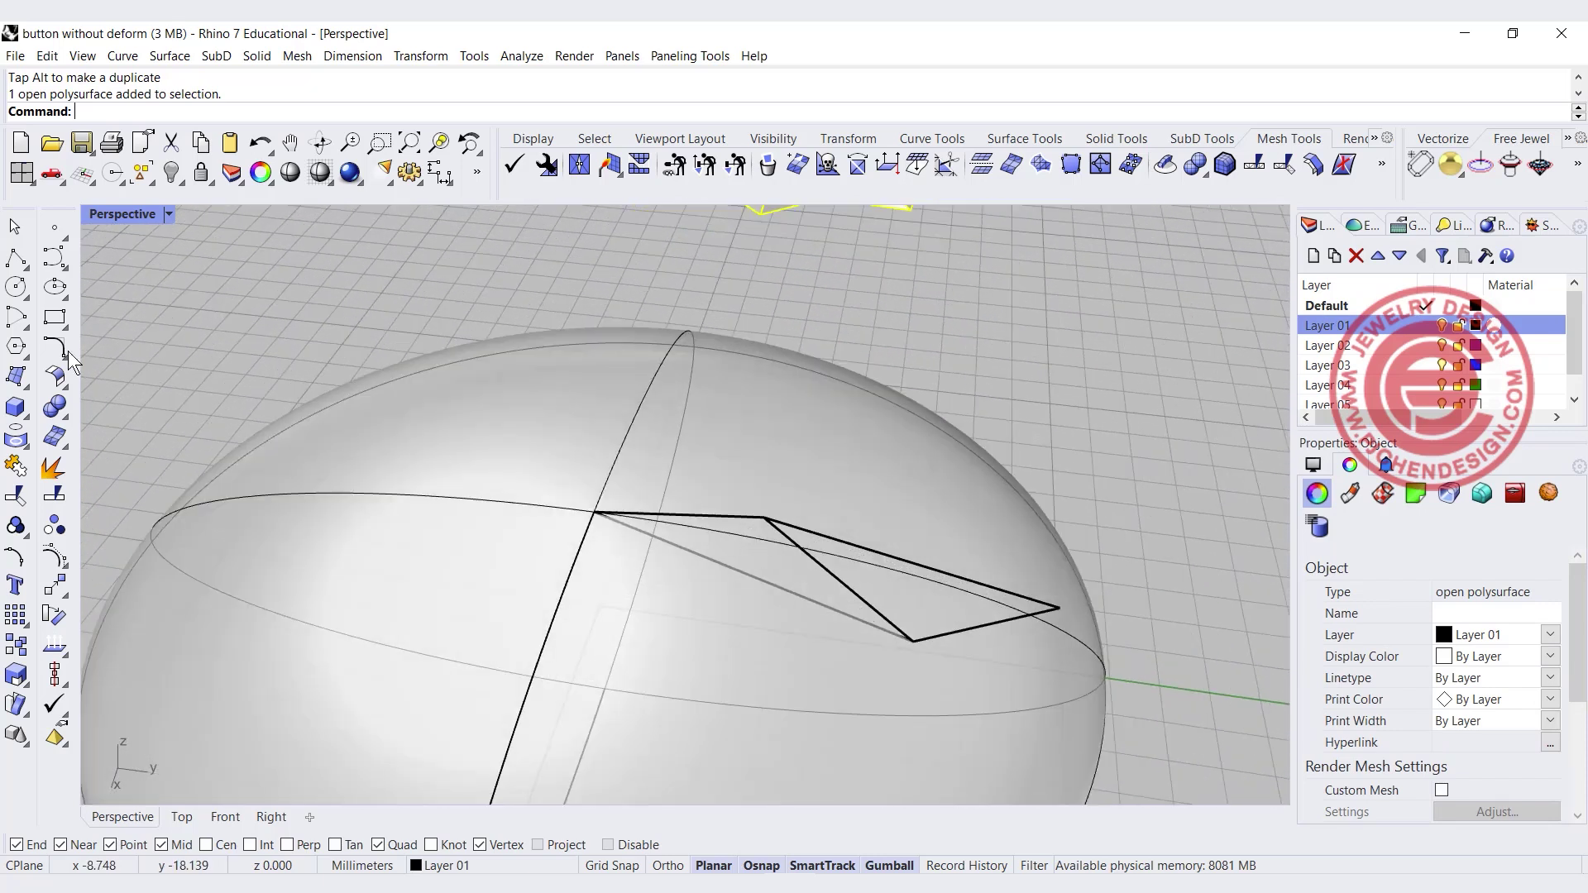
Build a triangular facet surface from the triangle's three edge curves with EdgeSrf
left_click(22, 383)
left_click(78, 413)
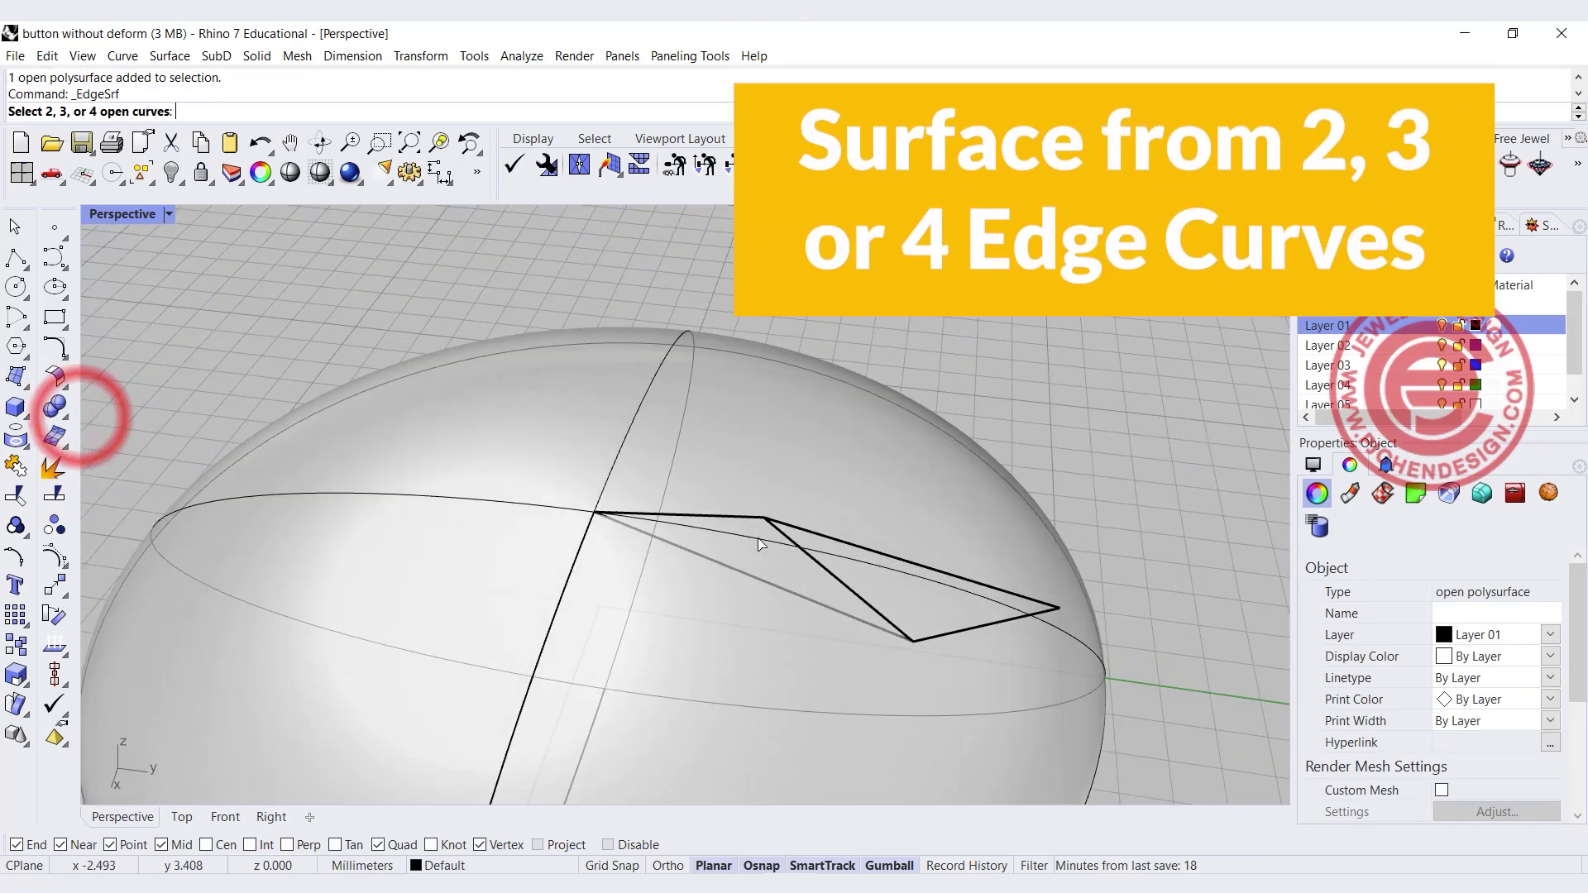
left_click(729, 505)
left_click(850, 592)
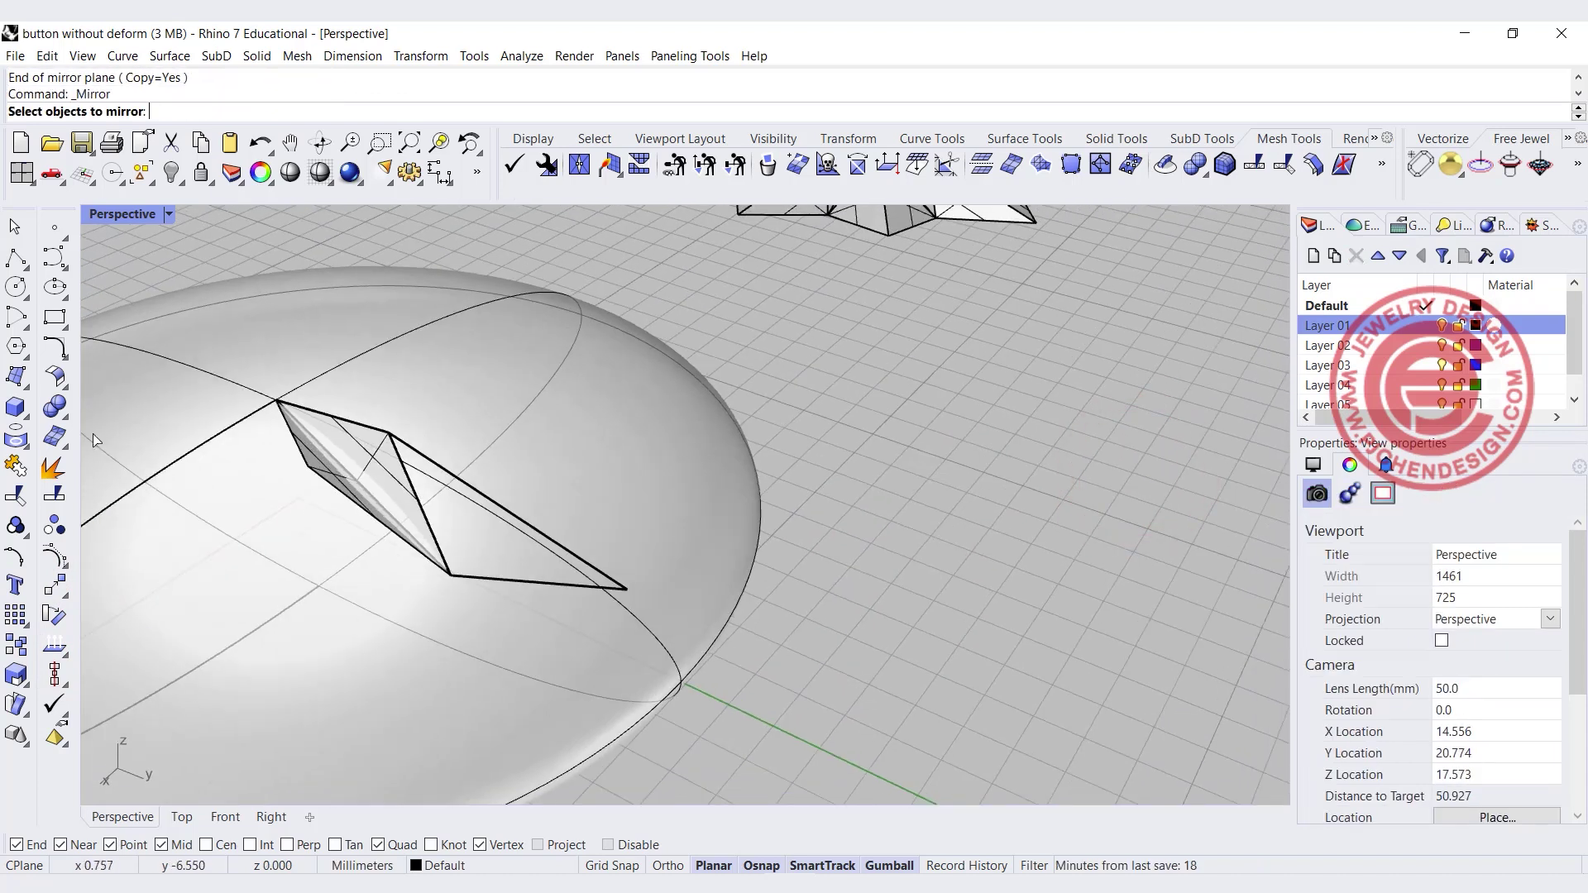
left_click(17, 494)
left_click(23, 382)
left_click(77, 415)
left_click(436, 538)
left_click(514, 516)
left_click(431, 533)
left_click(503, 587)
left_click(505, 580)
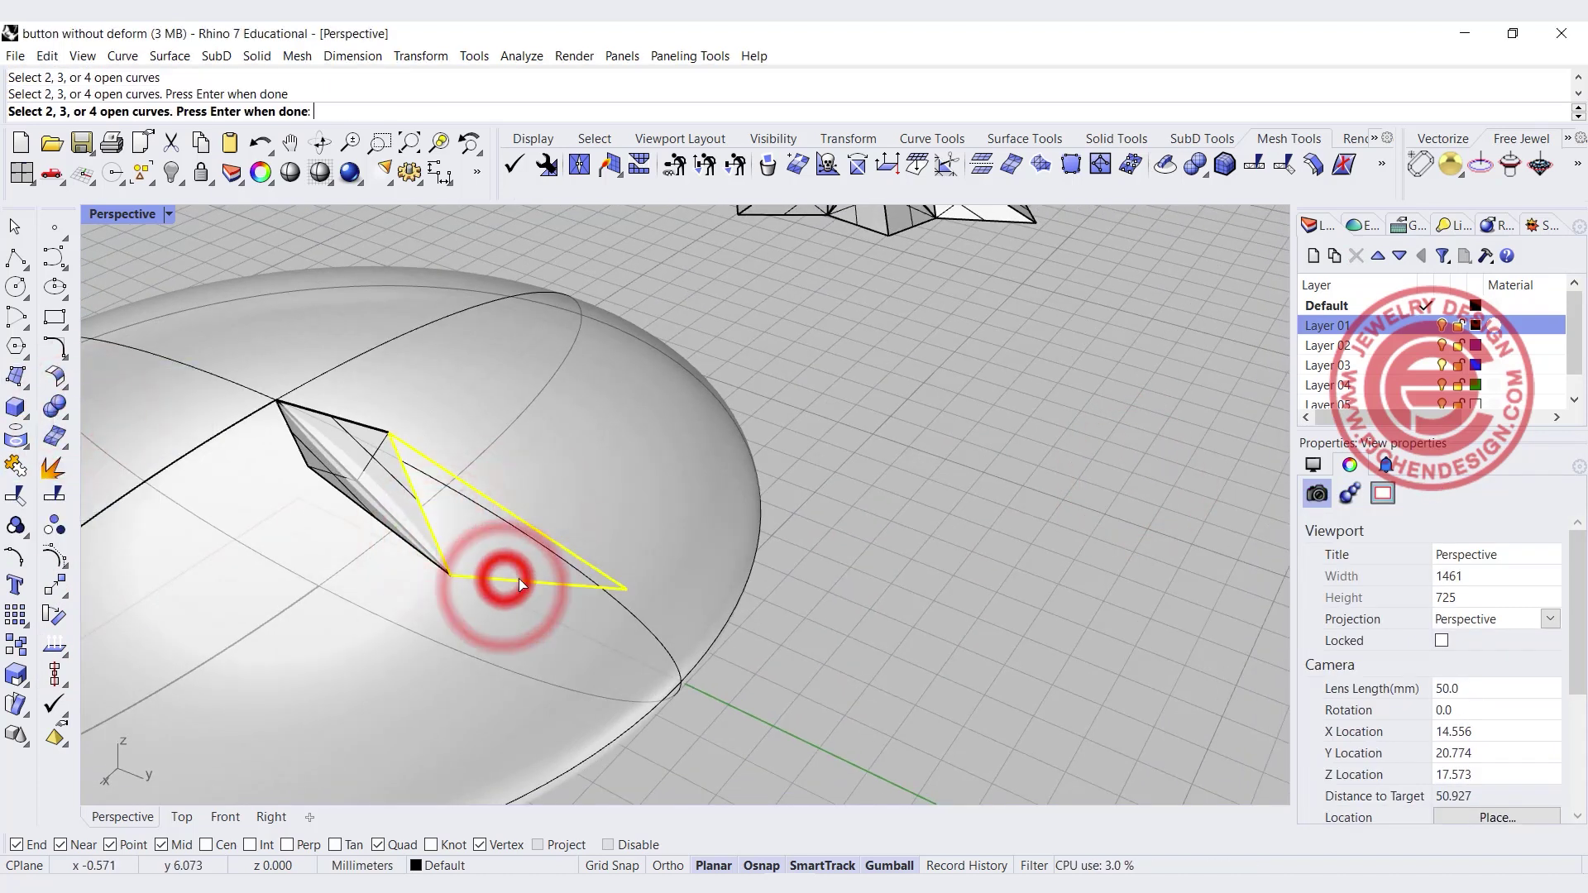
key("Return")
left_click(61, 589)
Mirror the facet across its edge and join both halves into one petal
left_click(87, 617)
left_click(487, 524)
key("Return")
left_click(389, 432)
left_click(626, 588)
left_click(510, 544)
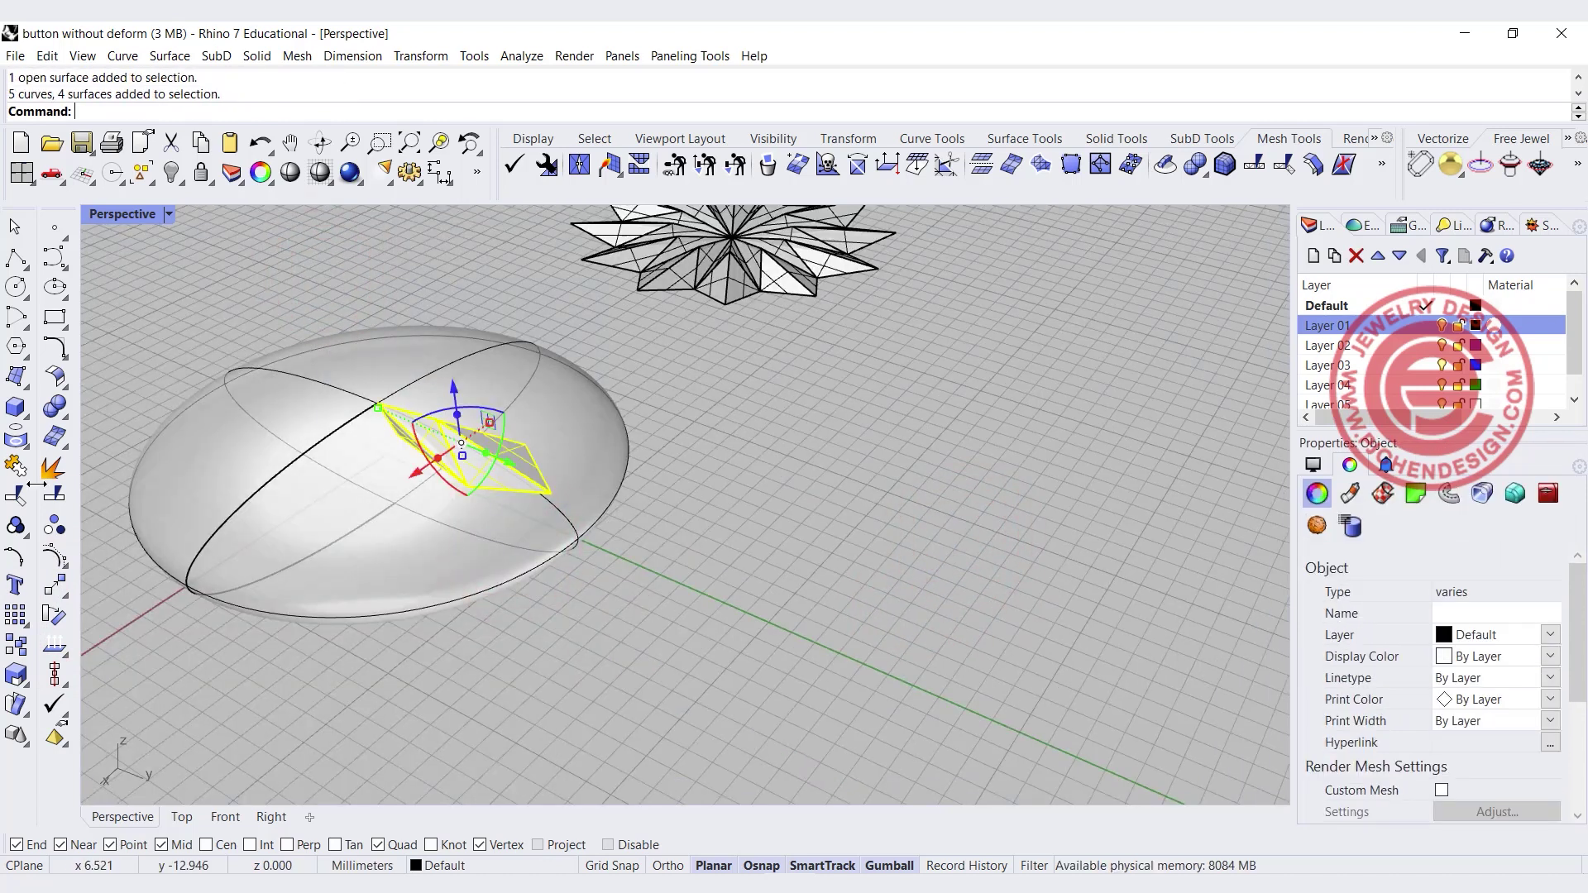
left_click(15, 495)
Polar-array the petal 12 times around the dome's centre
double_click(123, 213)
left_click(25, 622)
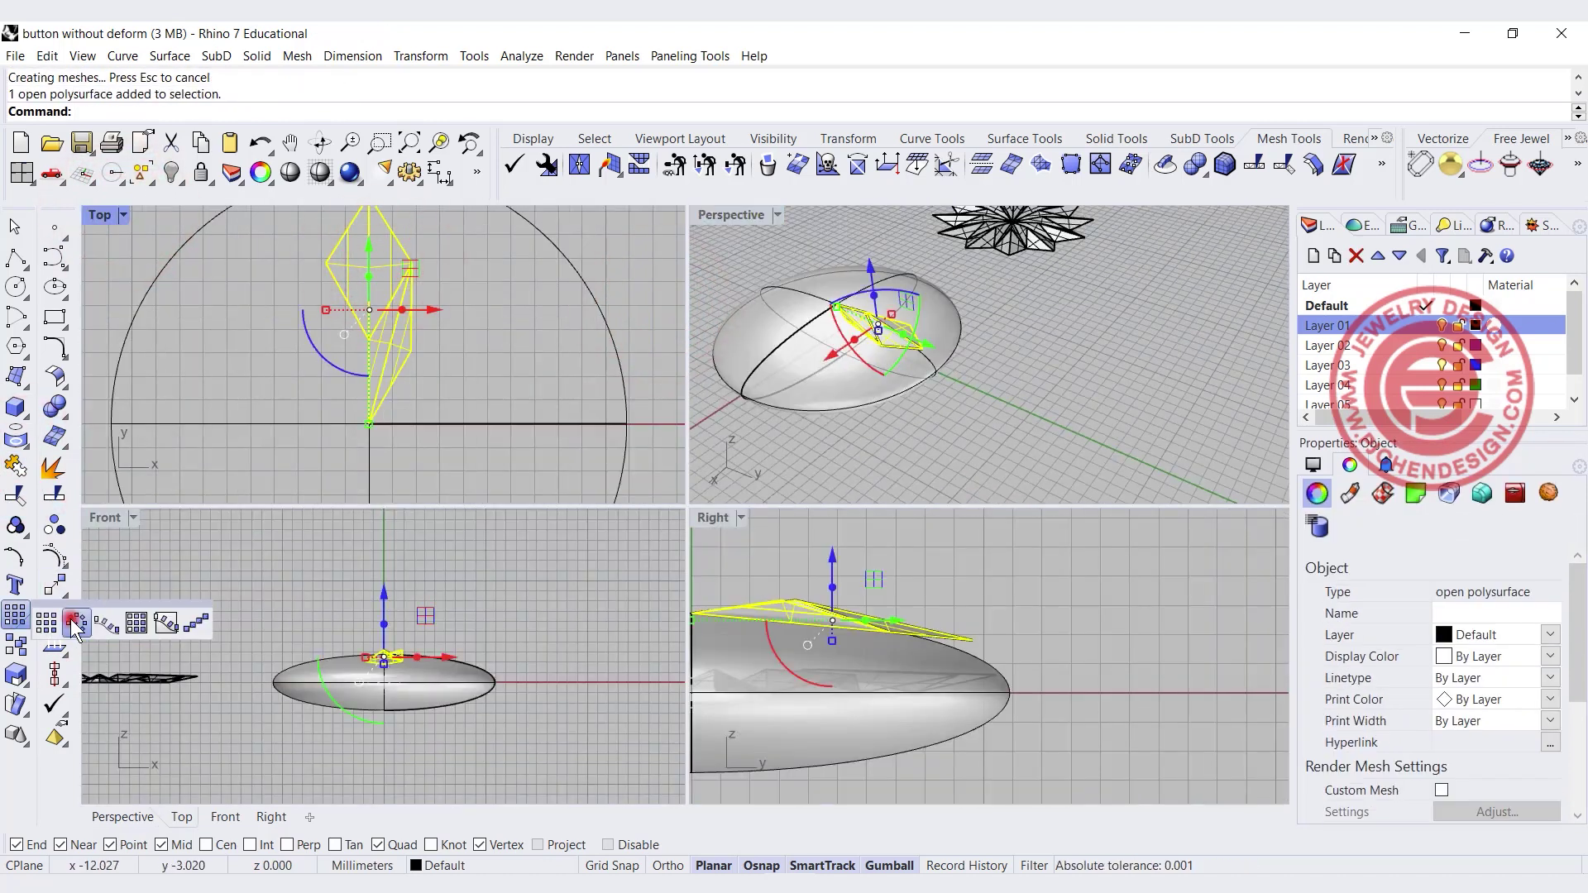
left_click(71, 619)
left_click(369, 424)
key("Return")
key("Return")
key("Return")
left_click(1045, 458)
Window-select all twelve petals and join them into one star polysurface
double_click(731, 216)
right_click_drag(711, 397, 985, 458)
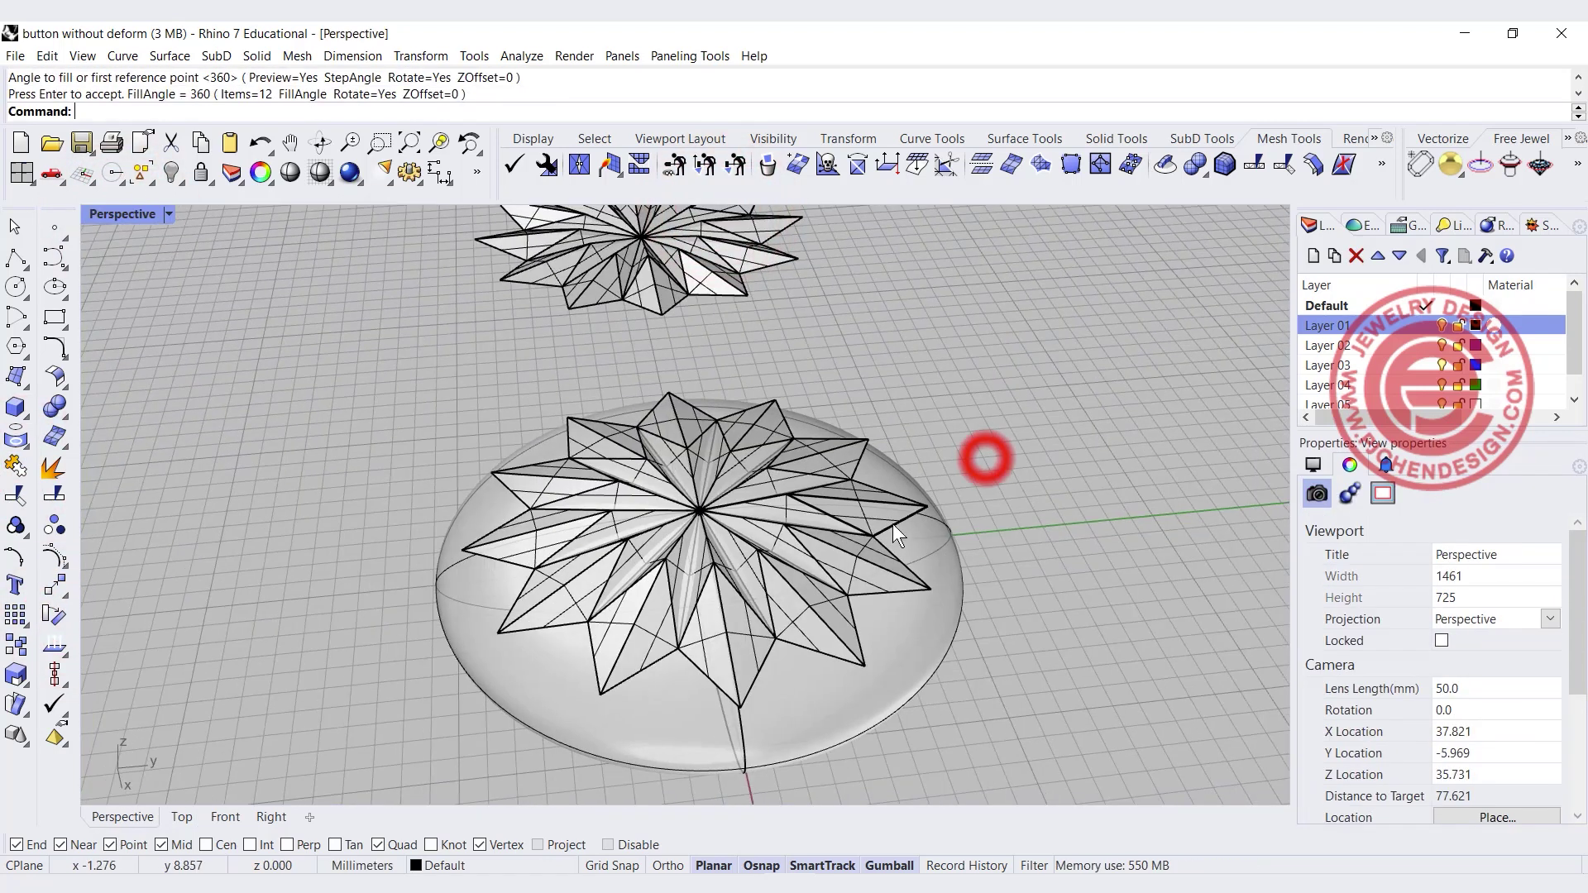
scroll(807, 506, "up", 2)
left_click(816, 496)
left_click(792, 516)
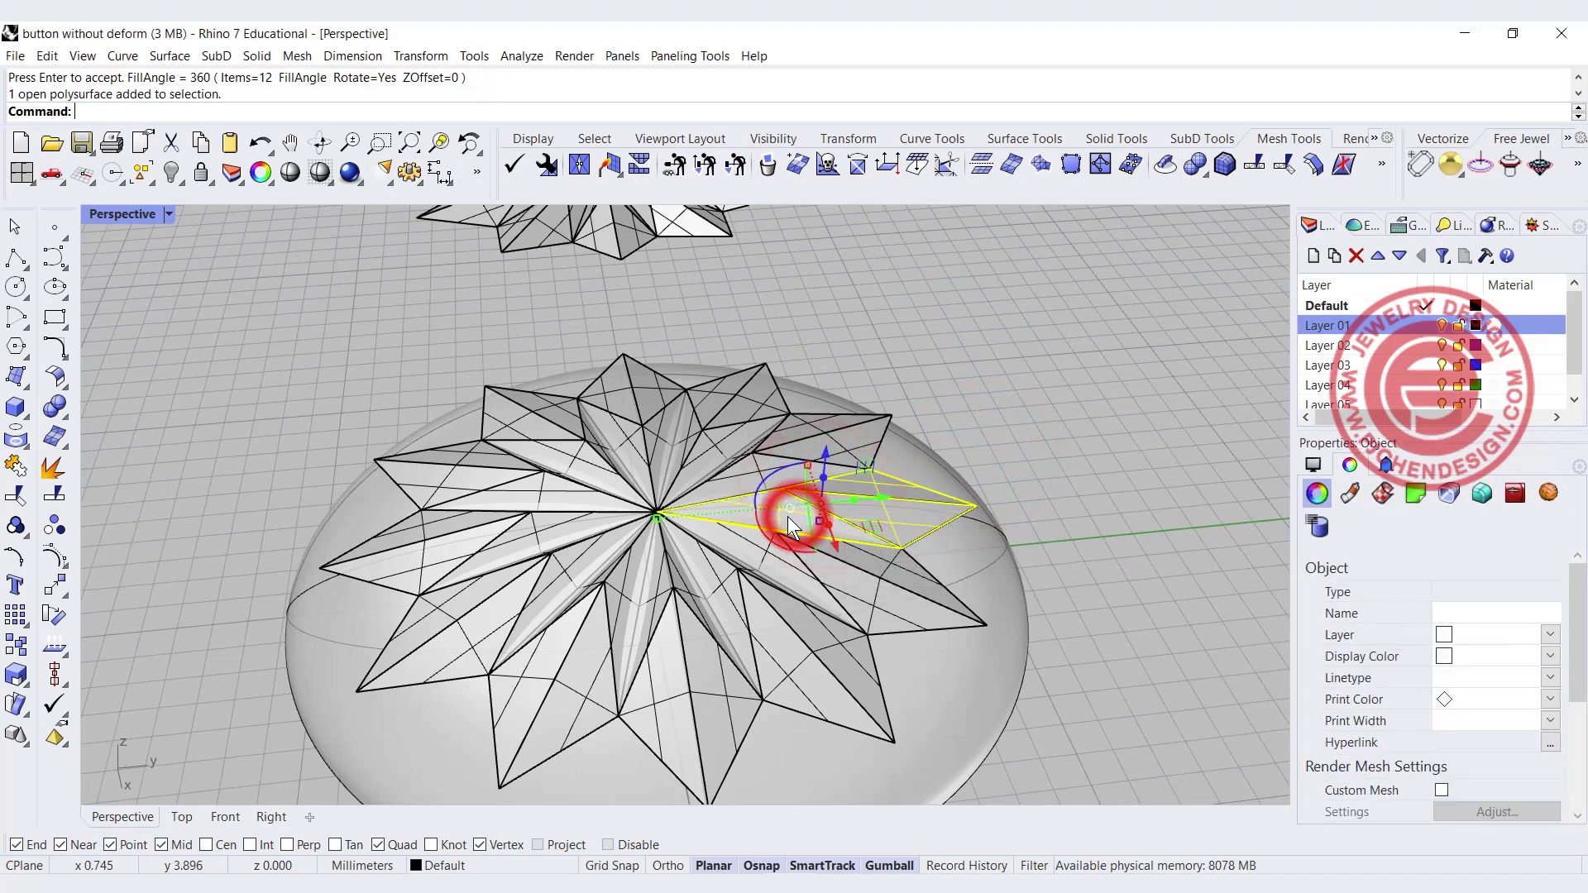
left_click(880, 598)
left_click(790, 662)
left_click(955, 716)
scroll(661, 433, "down", 6)
left_click(430, 342)
left_click_drag(414, 376, 868, 620)
left_click(15, 456)
Join the star pieces and duplicate the star's outer border as a closed curve with DupBorder
key("ctrl+m")
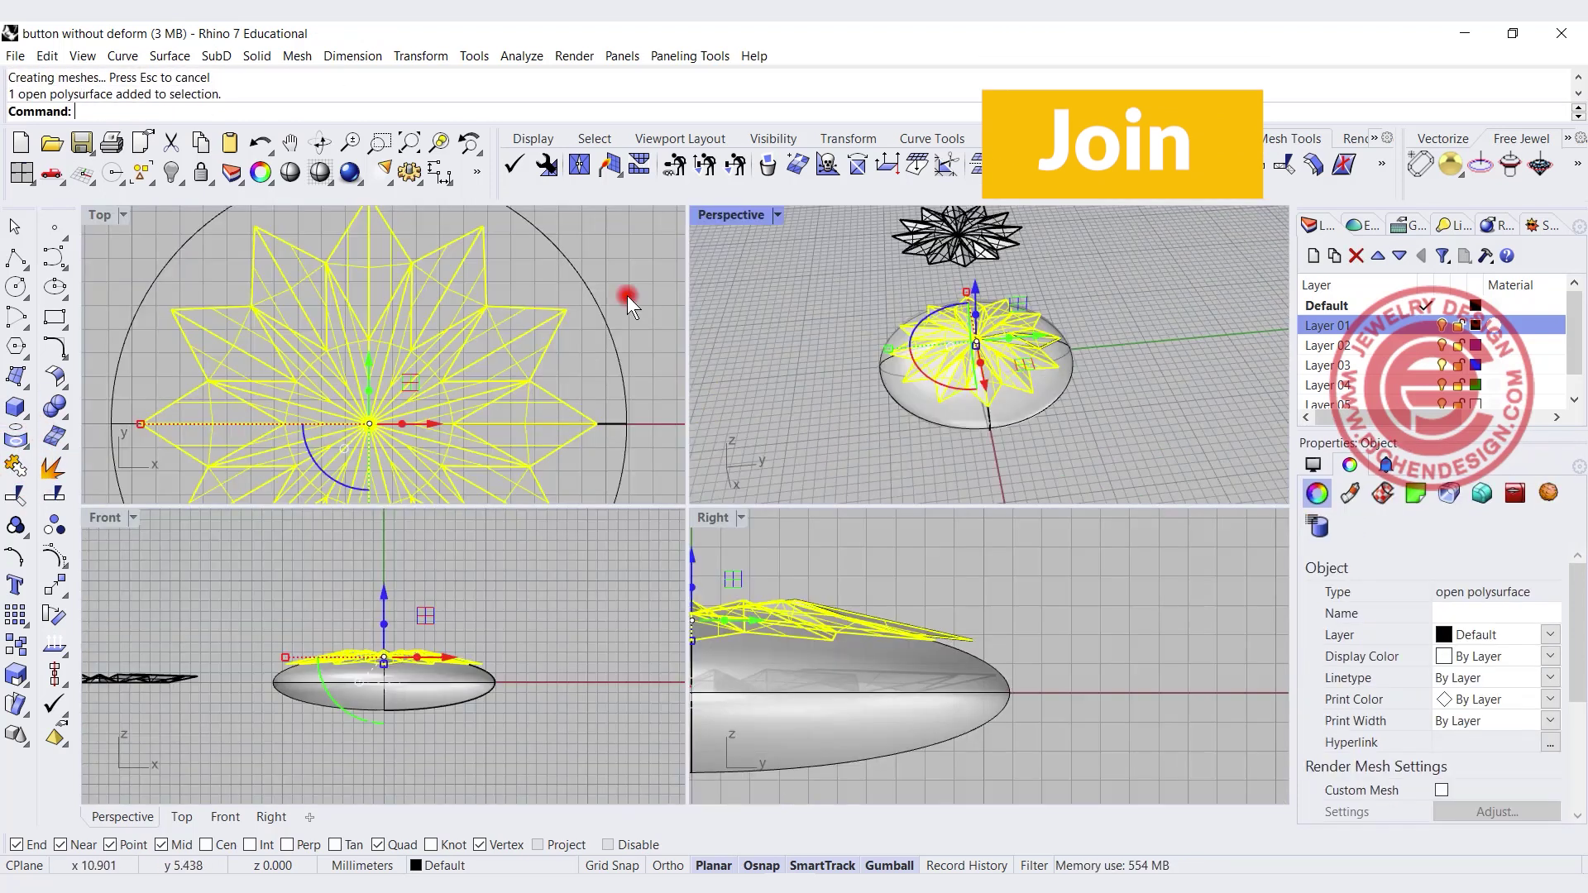
left_click(625, 301)
left_click(553, 328)
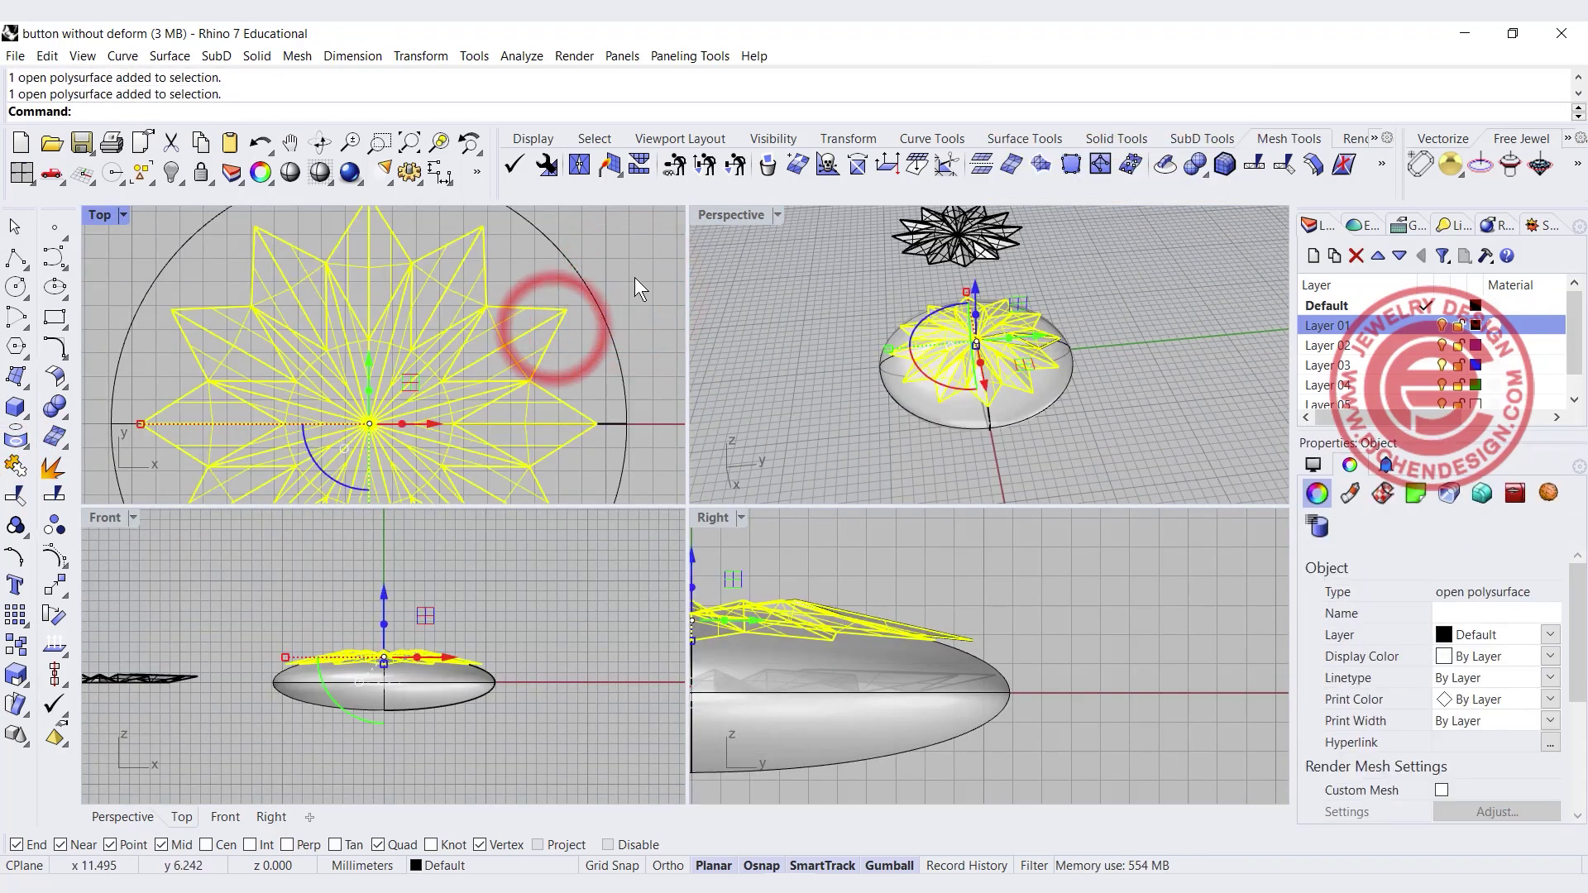
type("DupBorder")
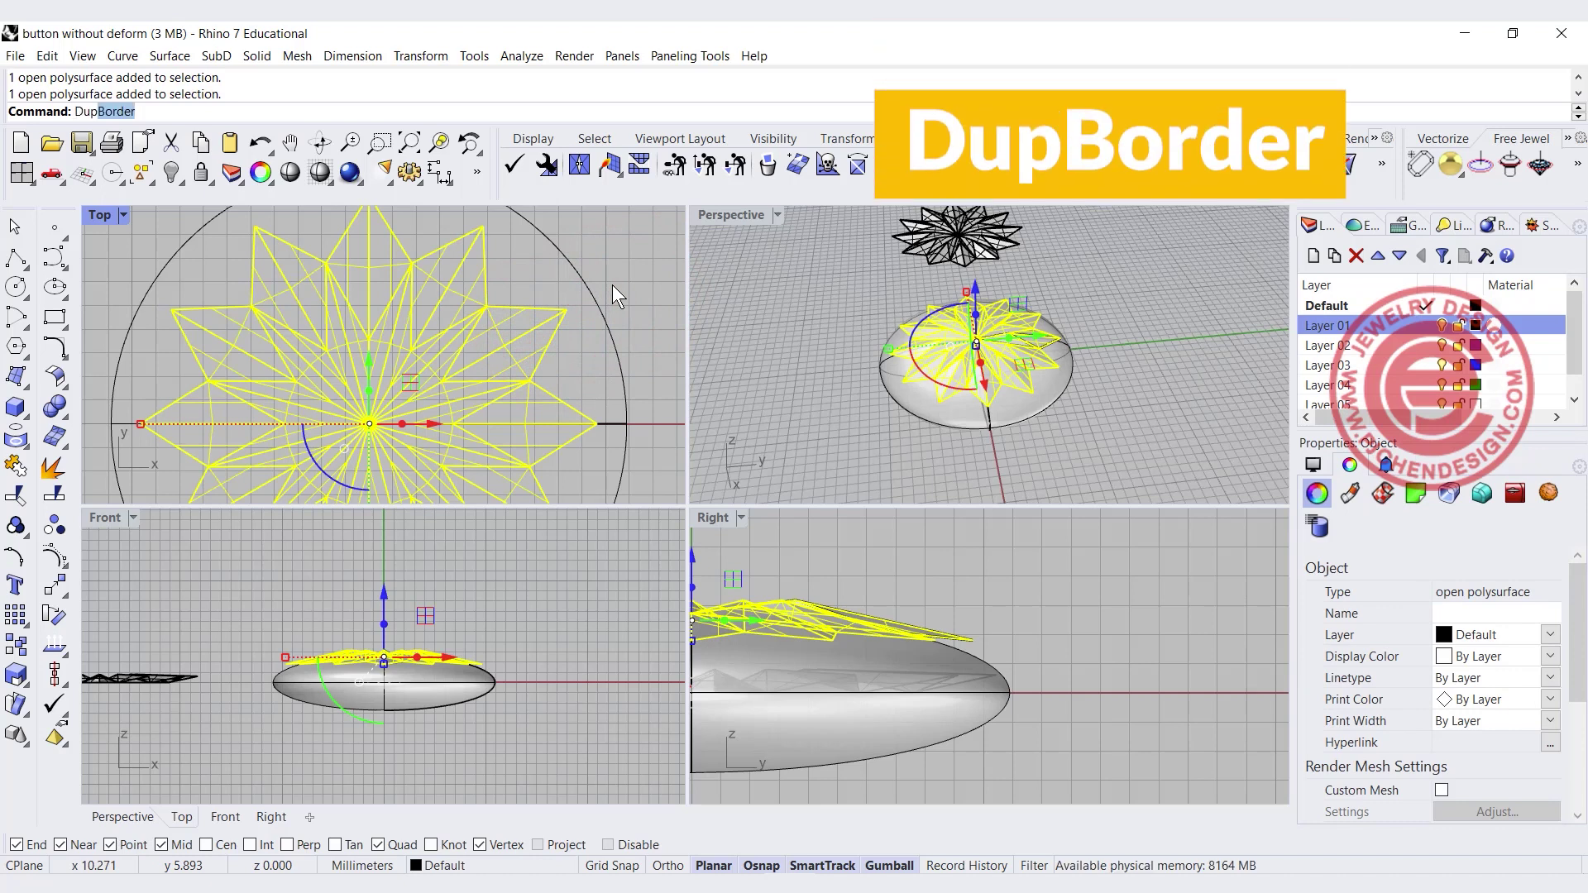
key("Return")
key("Return")
left_click(554, 341)
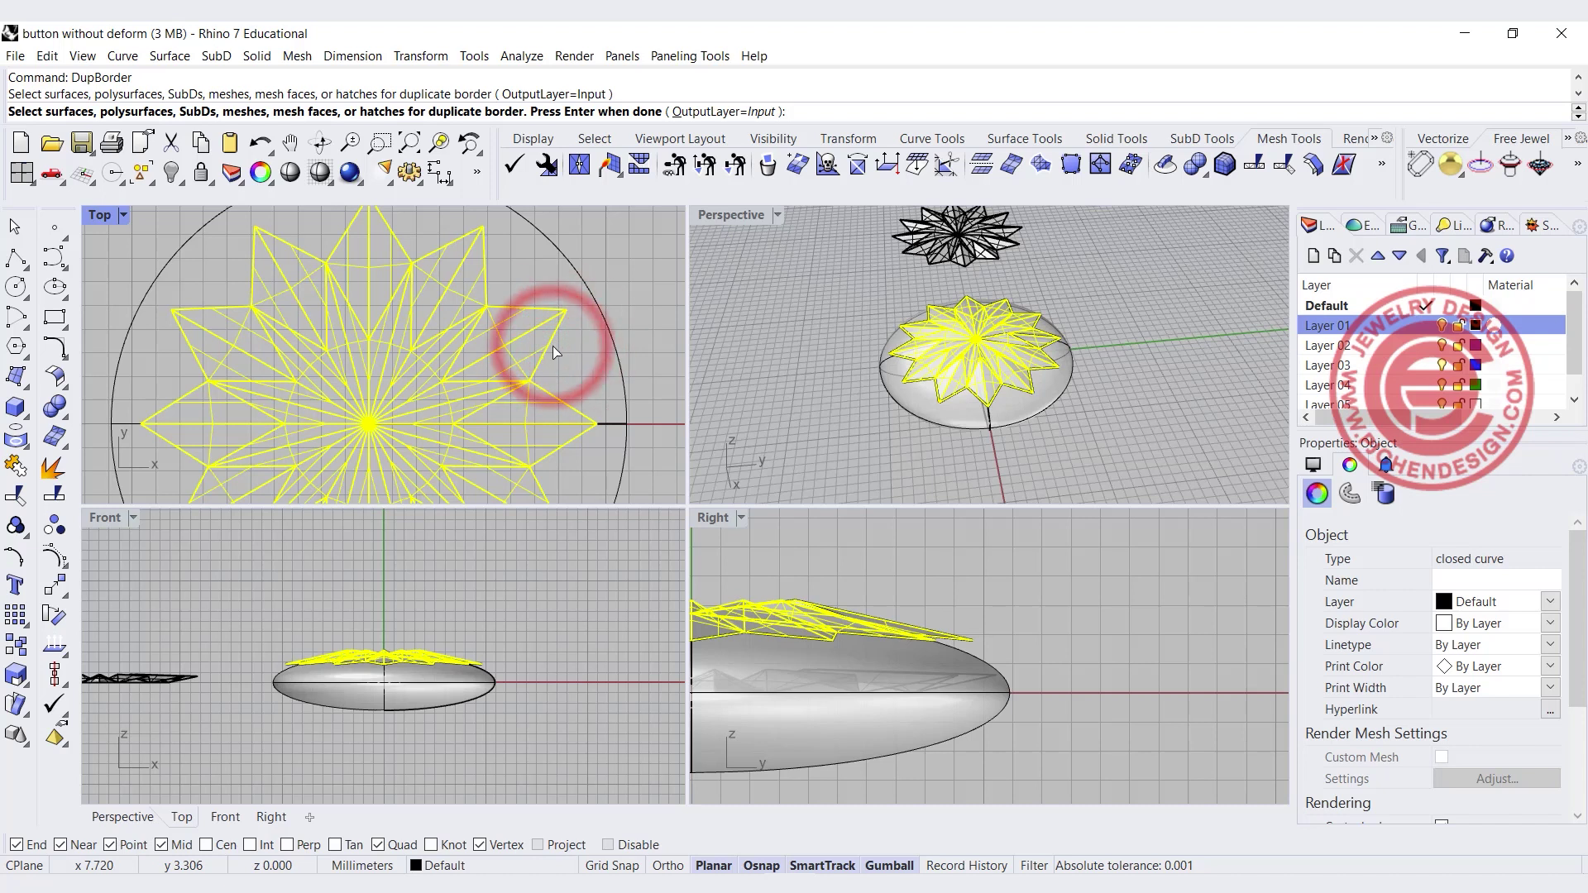
key("Return")
Flatten the star's border curve onto the construction plane, deleting the original curve
left_click(554, 331)
left_click(608, 382)
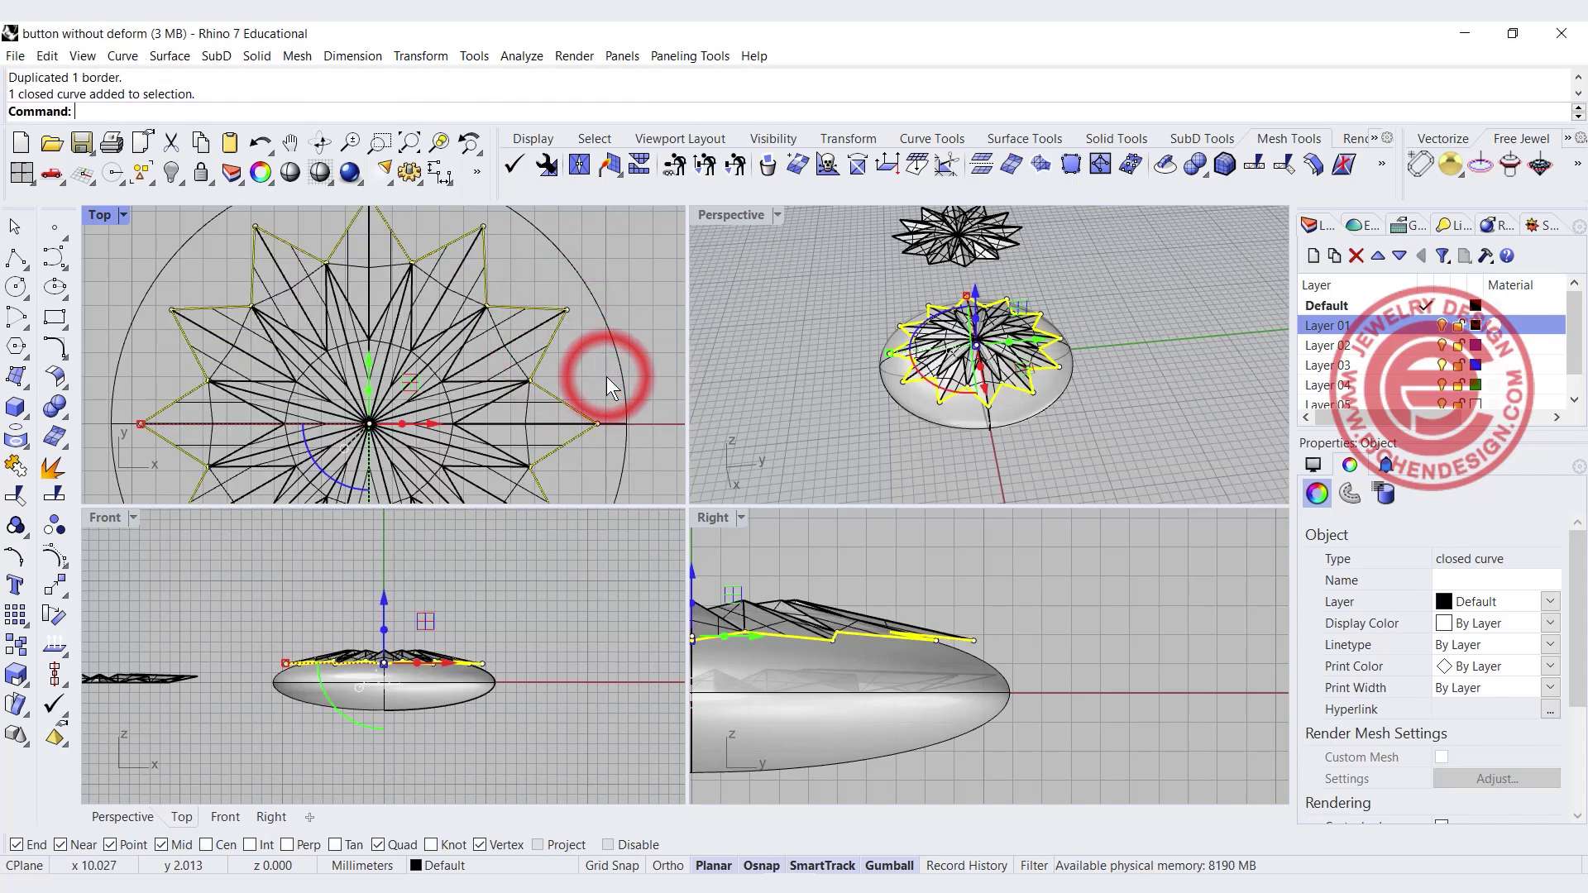
double_click(99, 215)
type("ProjectToCPlane")
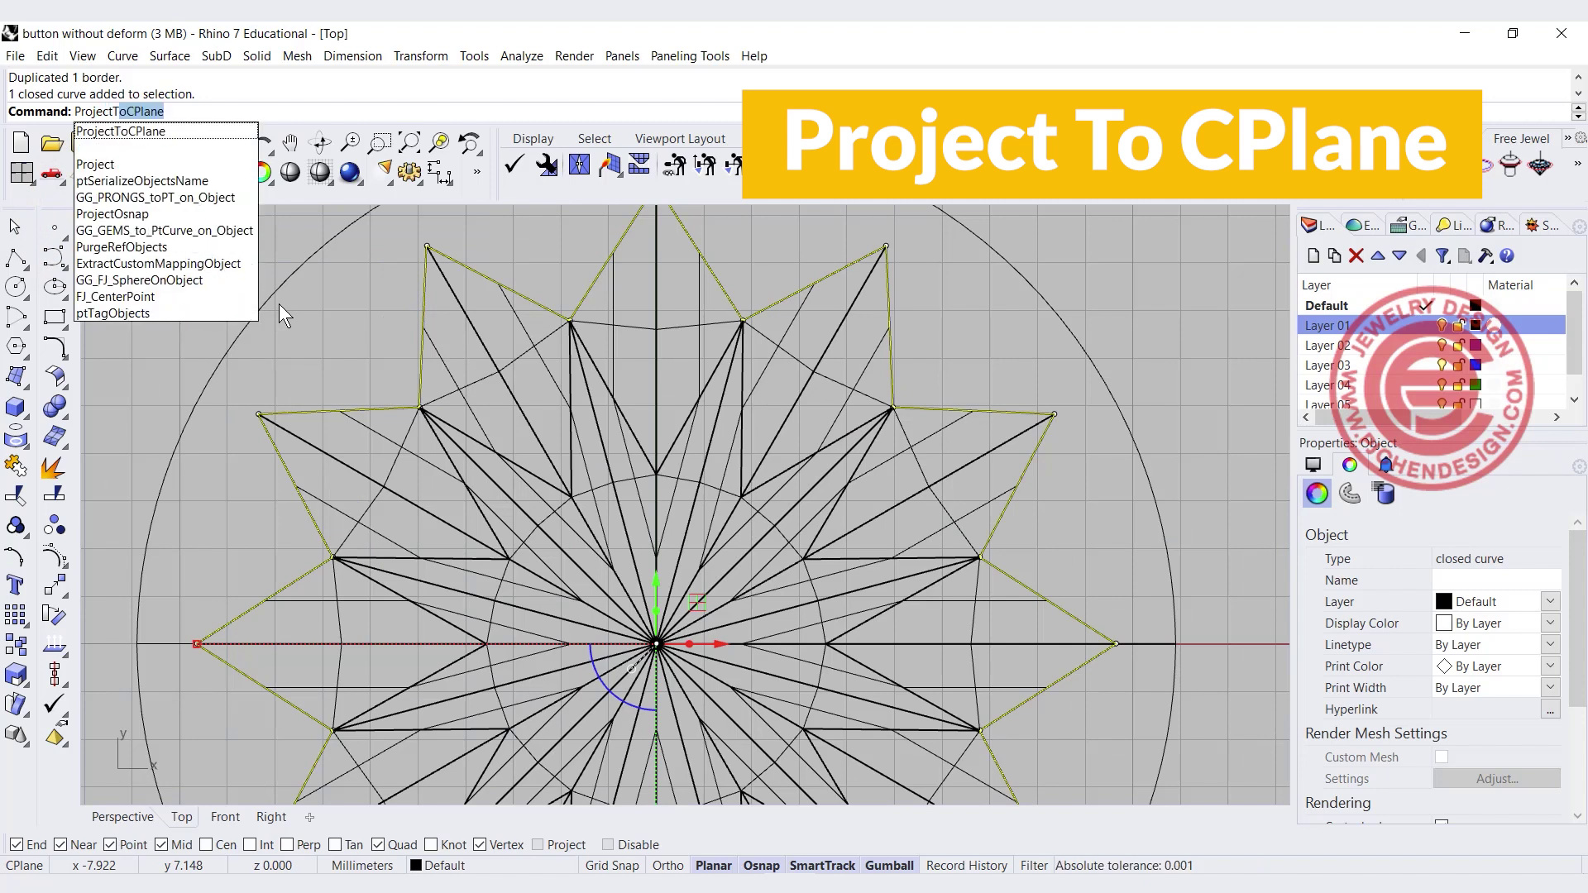
key("Return")
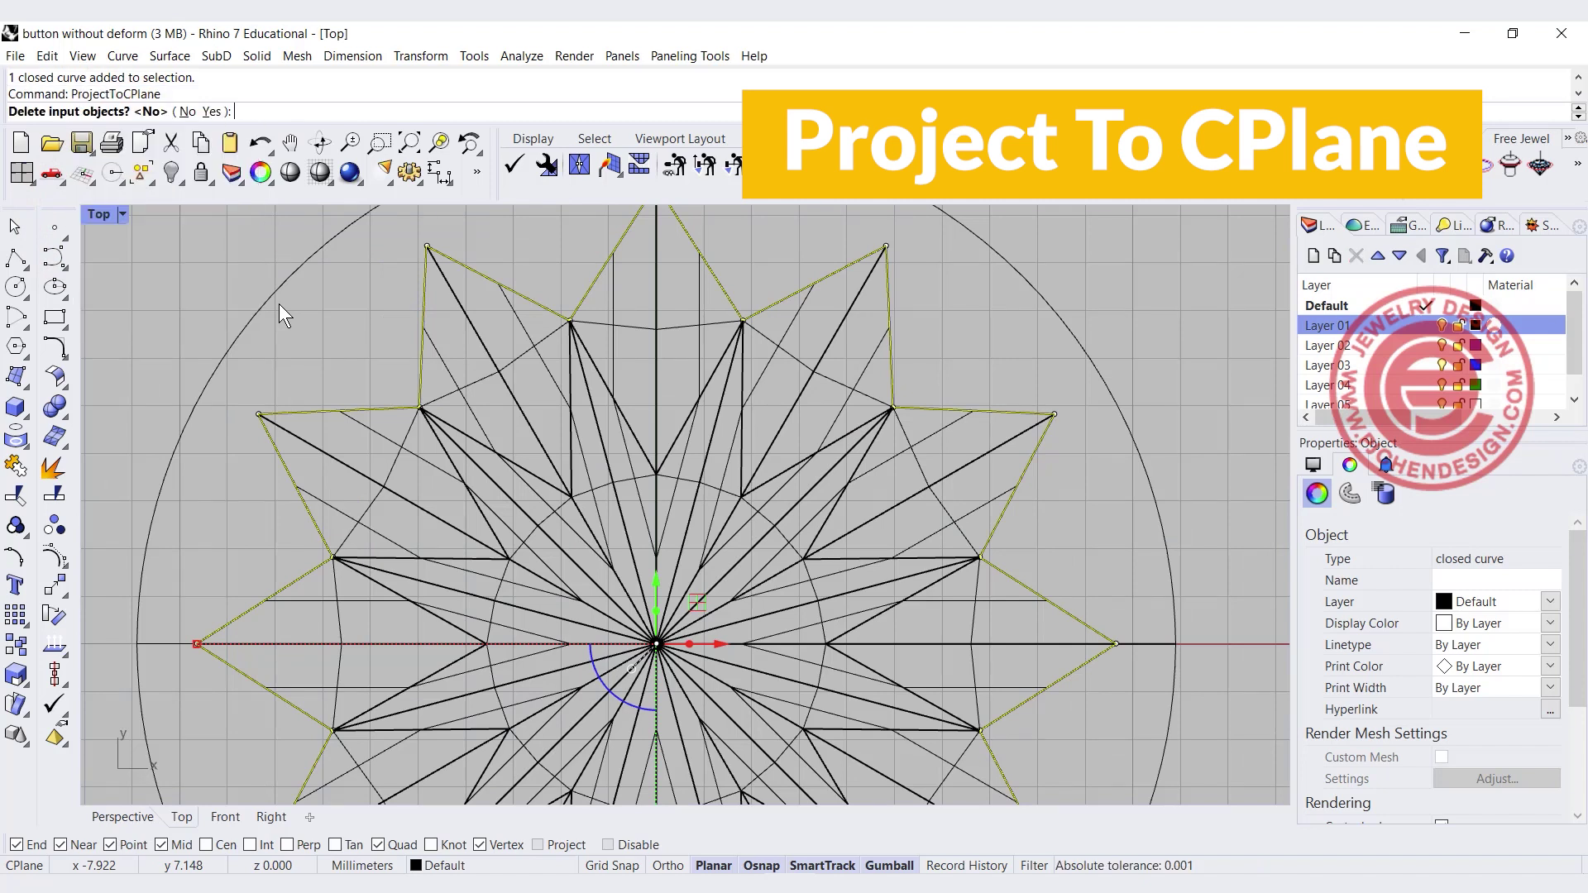
left_click(208, 110)
Extrude the flat star outline upward into walls in the Front view
double_click(98, 214)
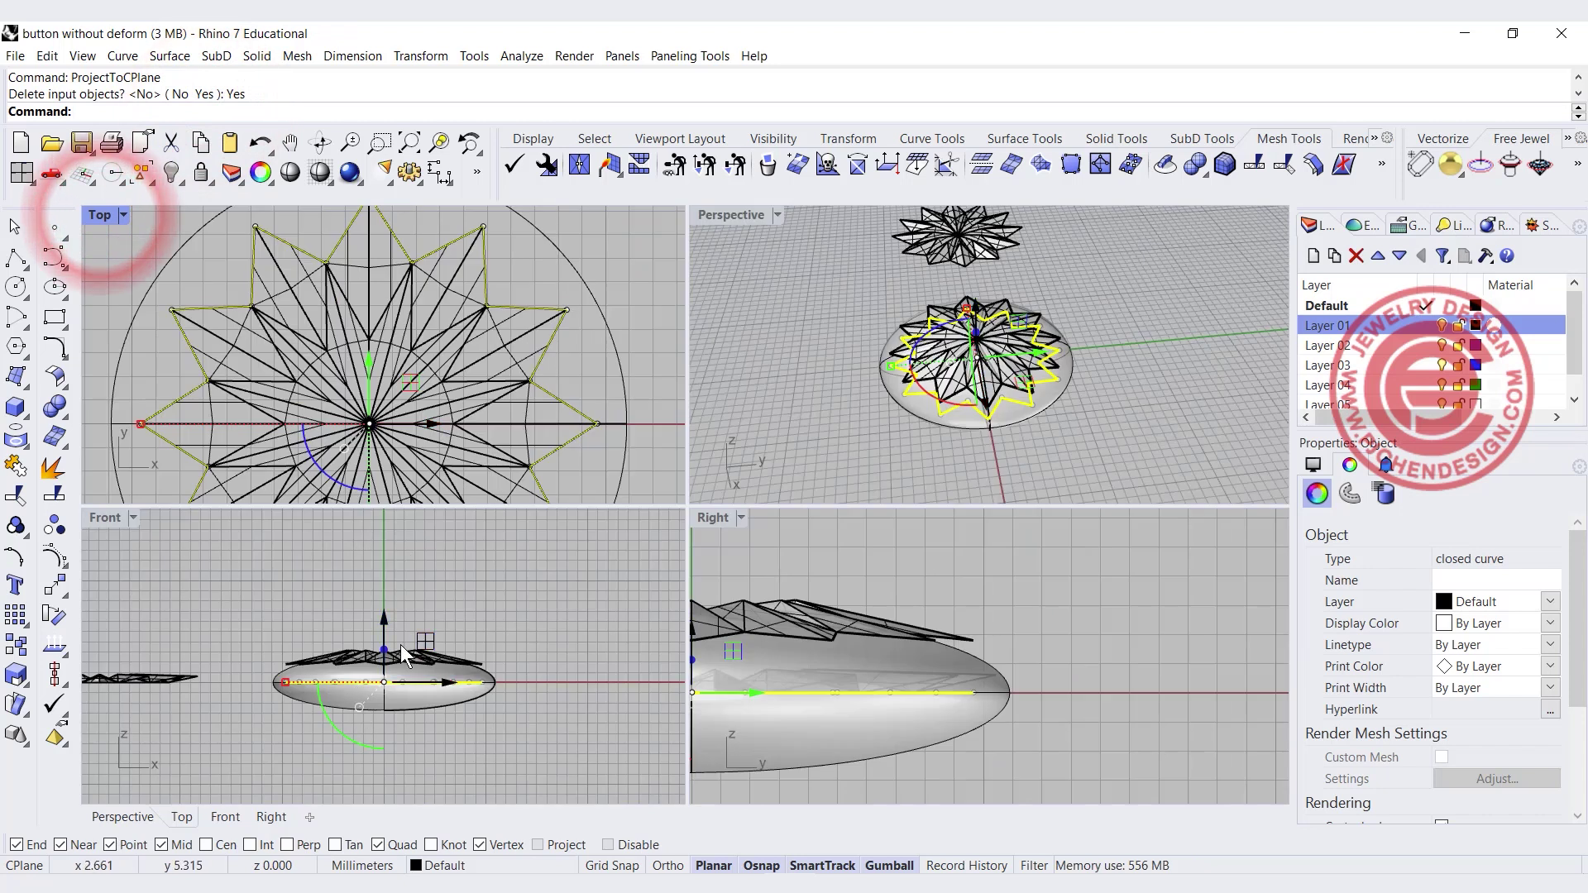
left_click(391, 642)
left_click_drag(375, 668, 388, 576)
left_click(568, 641)
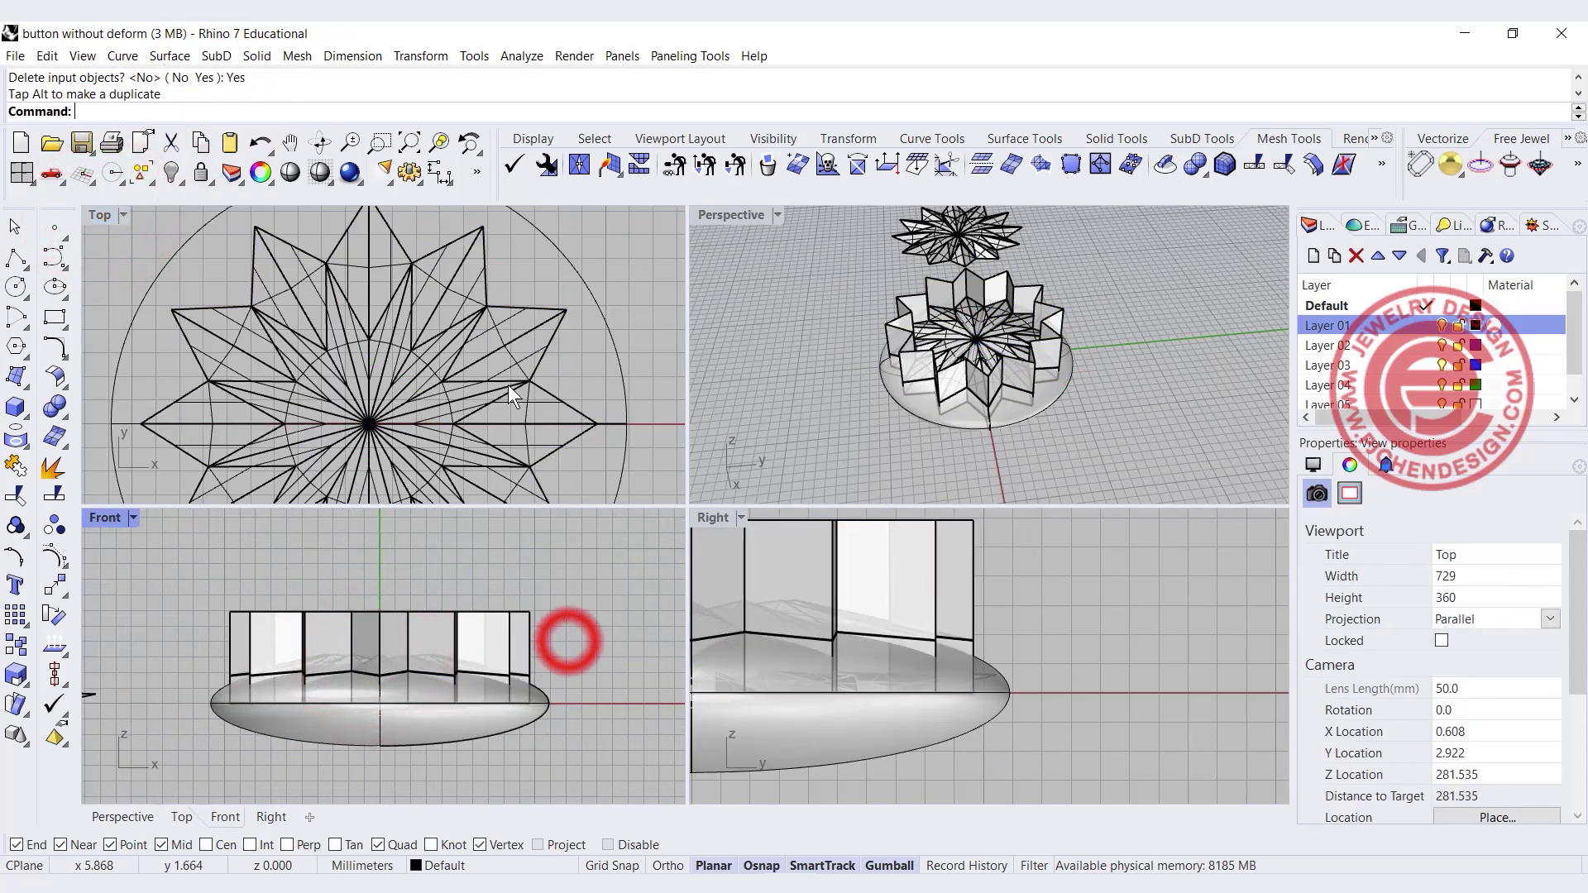
Trim away the wall portions above the star, using the star as the cutter
left_click(523, 341)
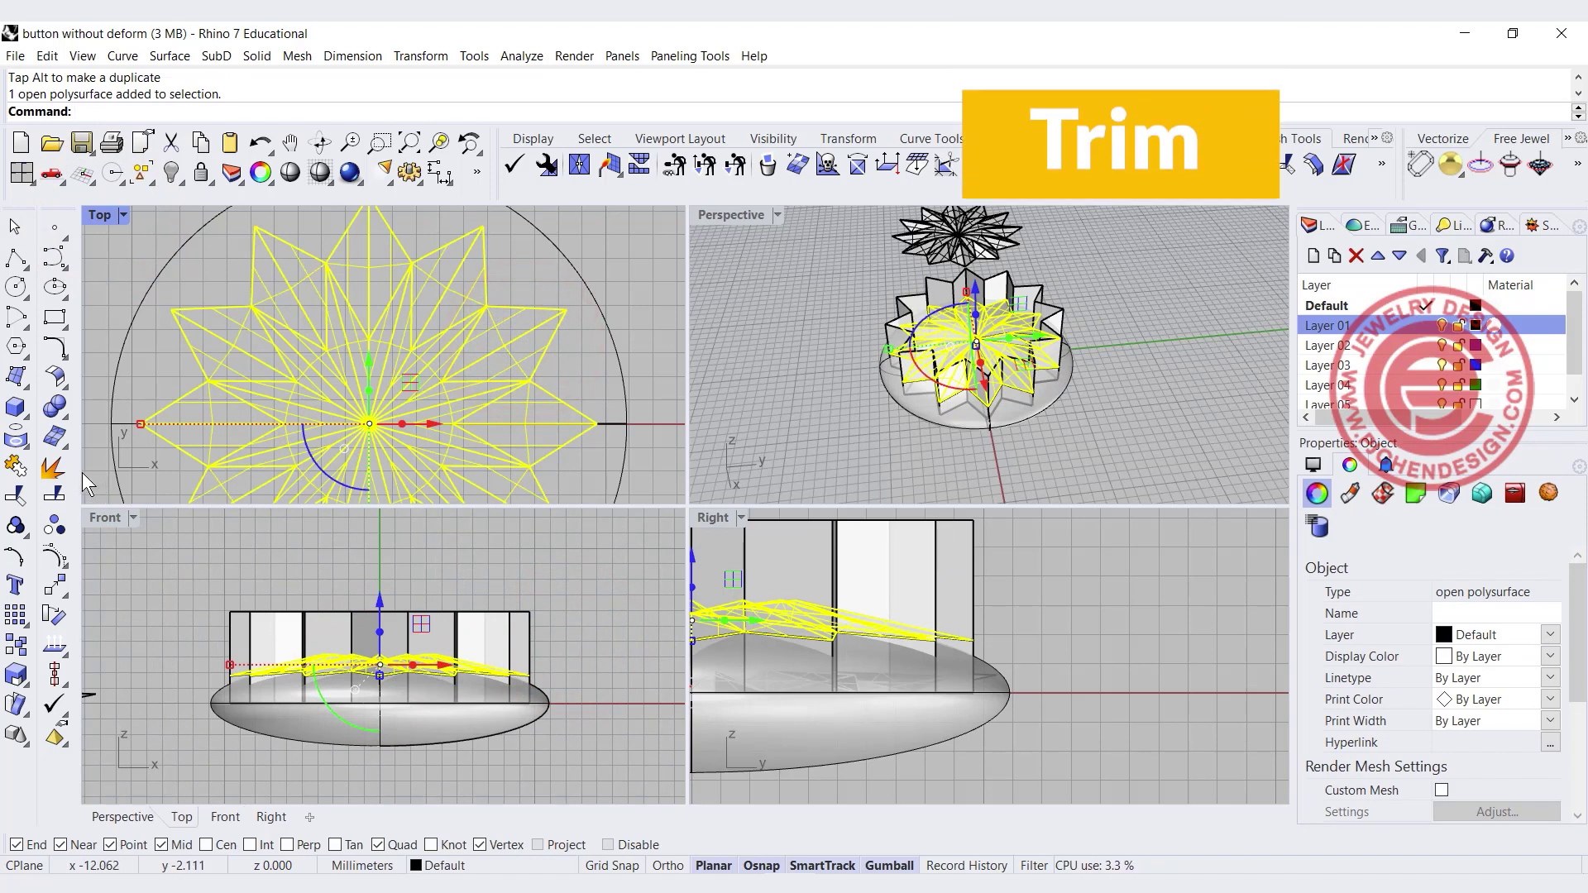
left_click(16, 493)
left_click_drag(575, 648, 398, 637)
right_click(539, 591)
Join the trimmed walls with the star and Cap the open bottom into one closed relief
left_click_drag(174, 604, 534, 737)
left_click(17, 466)
left_click(817, 250)
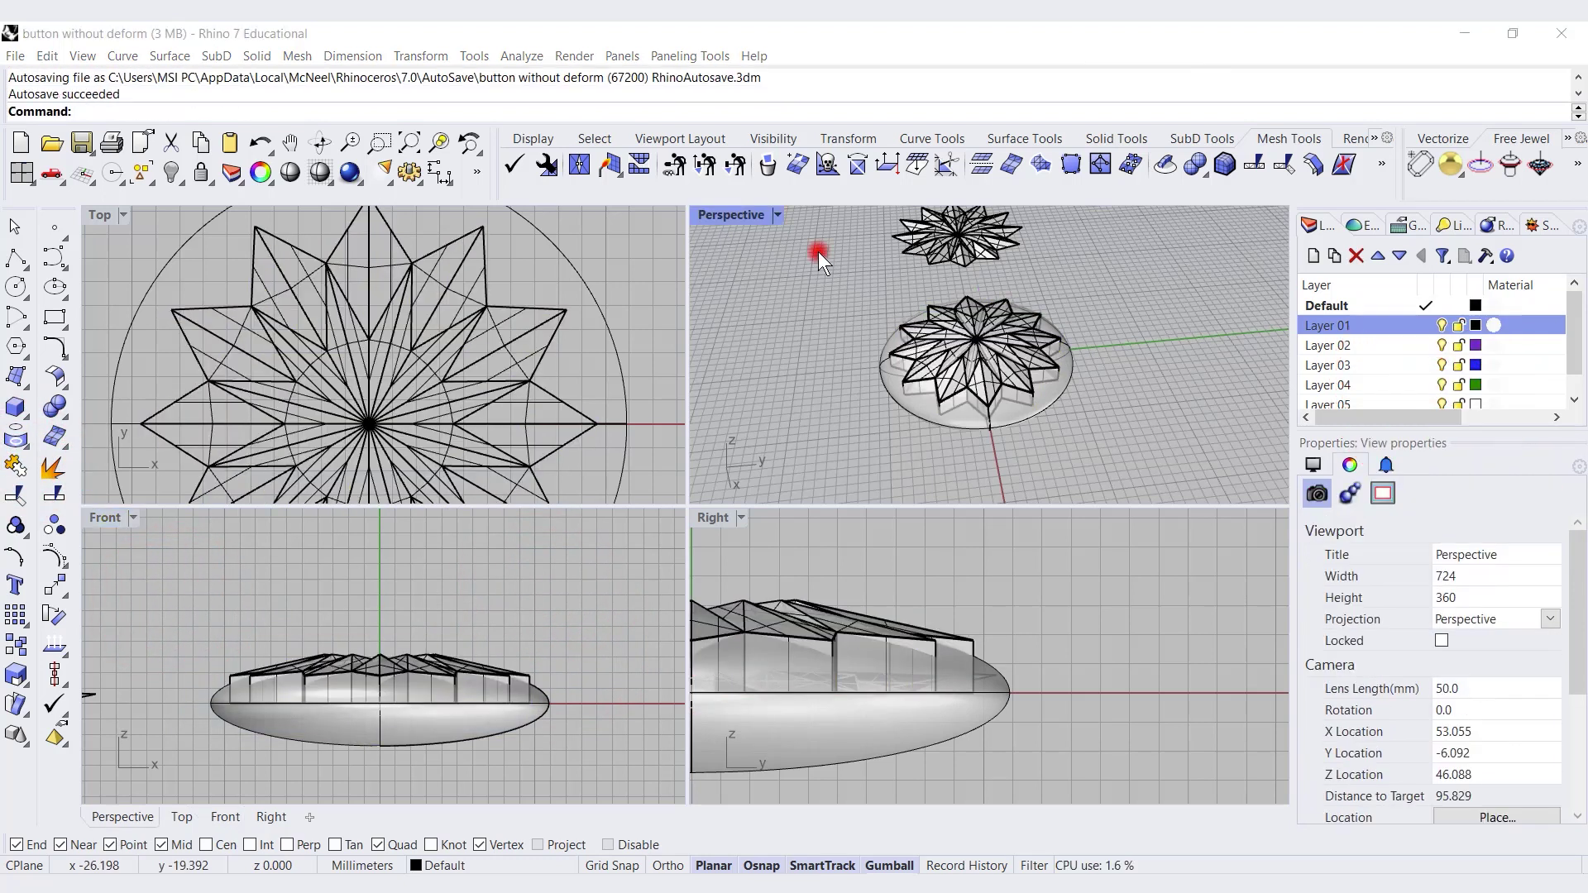
scroll(991, 315, "up", 5)
left_click(1032, 341)
type("Cap")
key("Return")
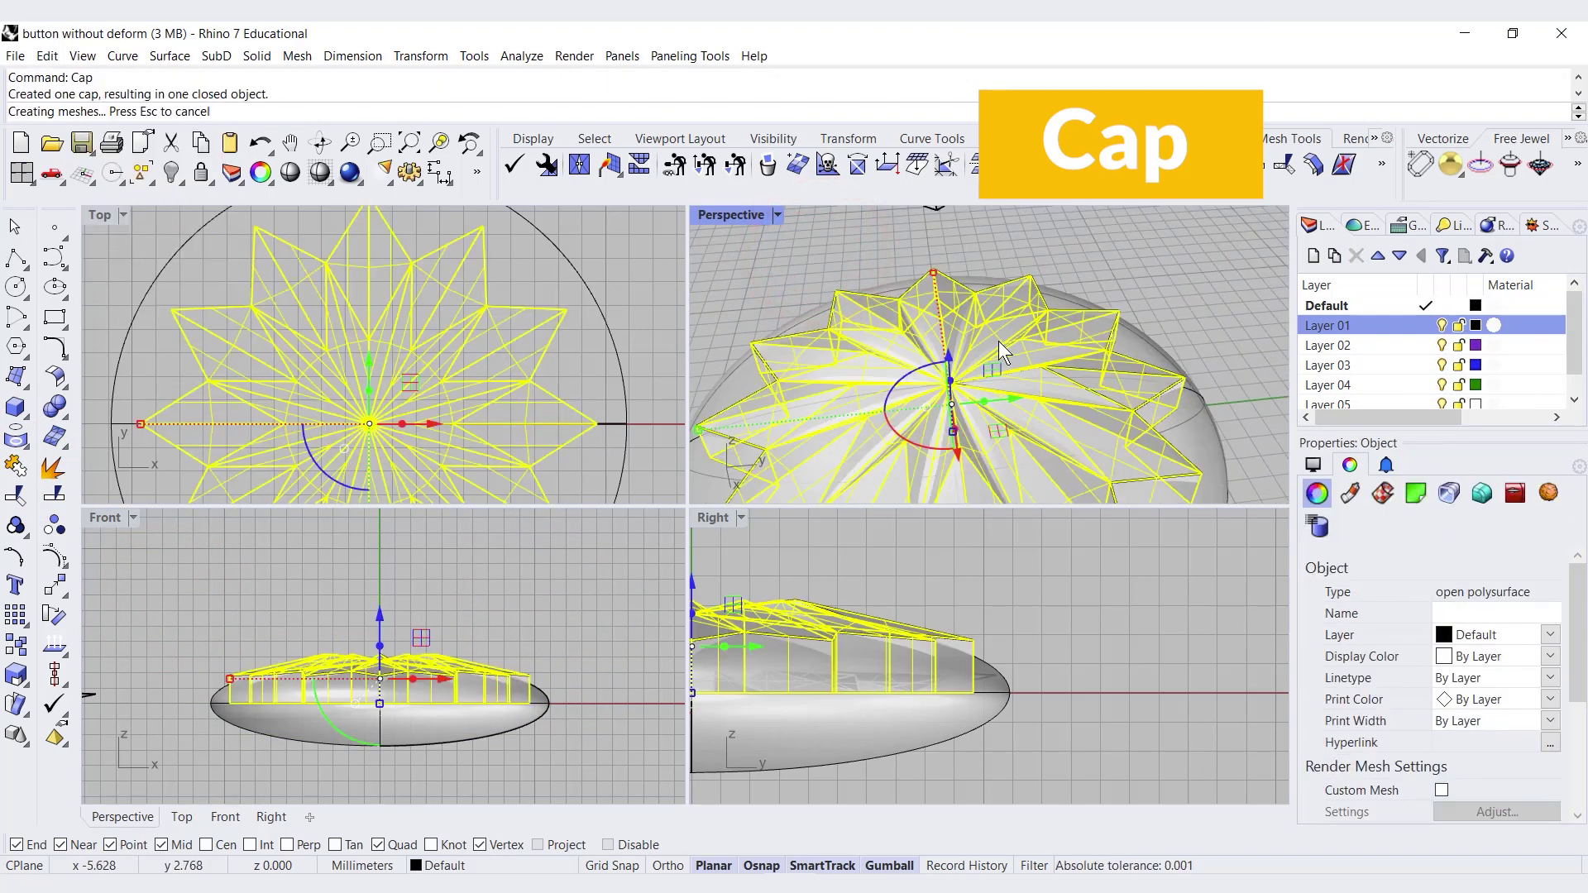
left_click(814, 279)
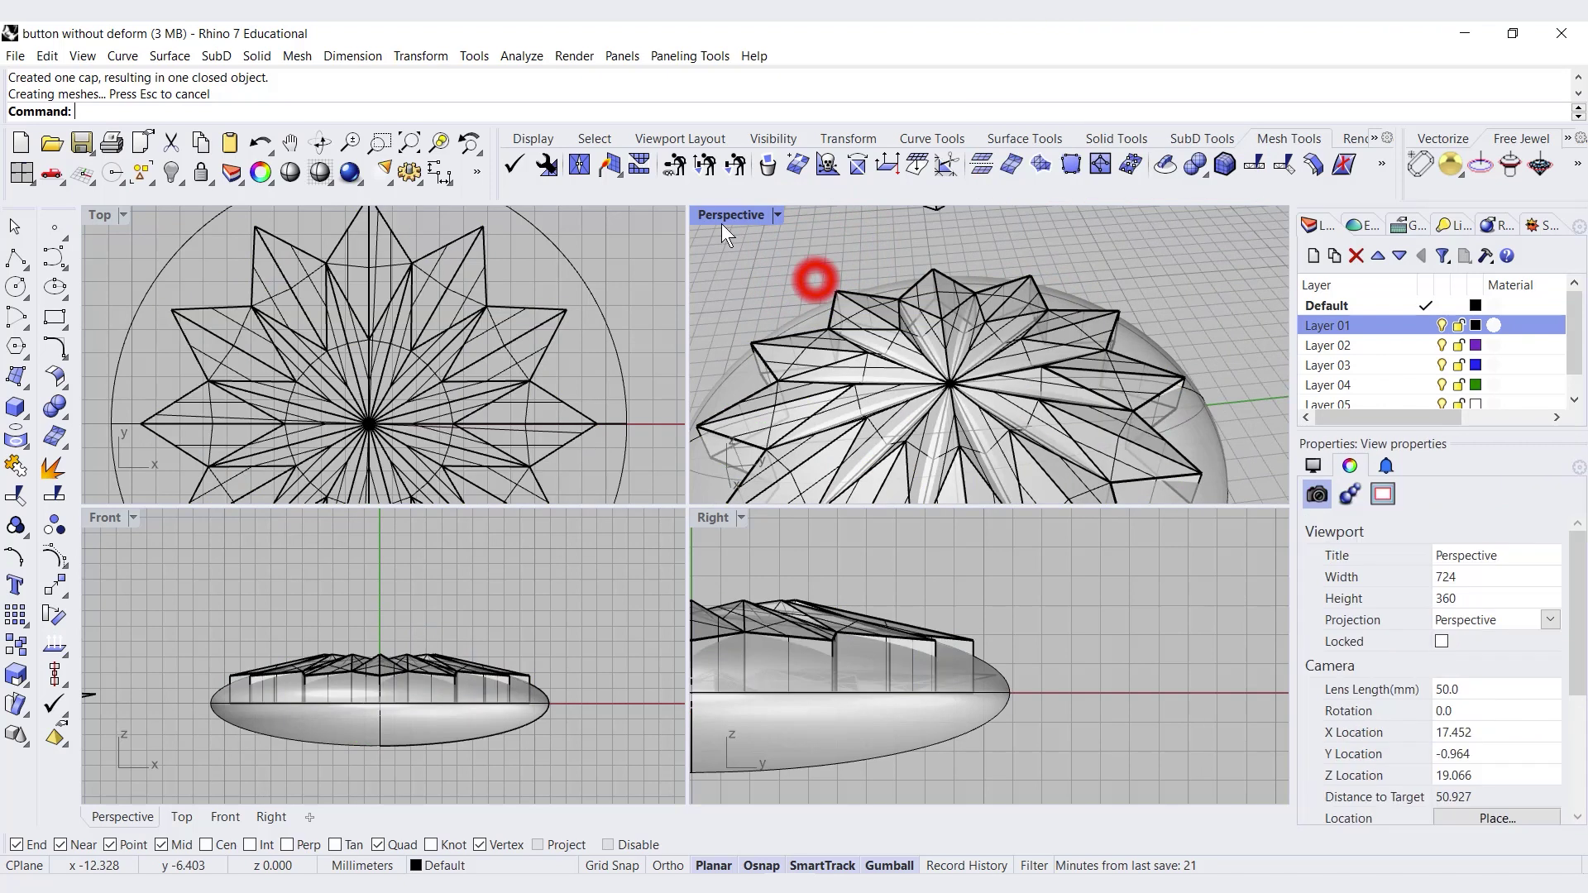
left_click(776, 215)
Set Perspective to Rendered and orbit around the finished metal button from several angles
left_click(829, 304)
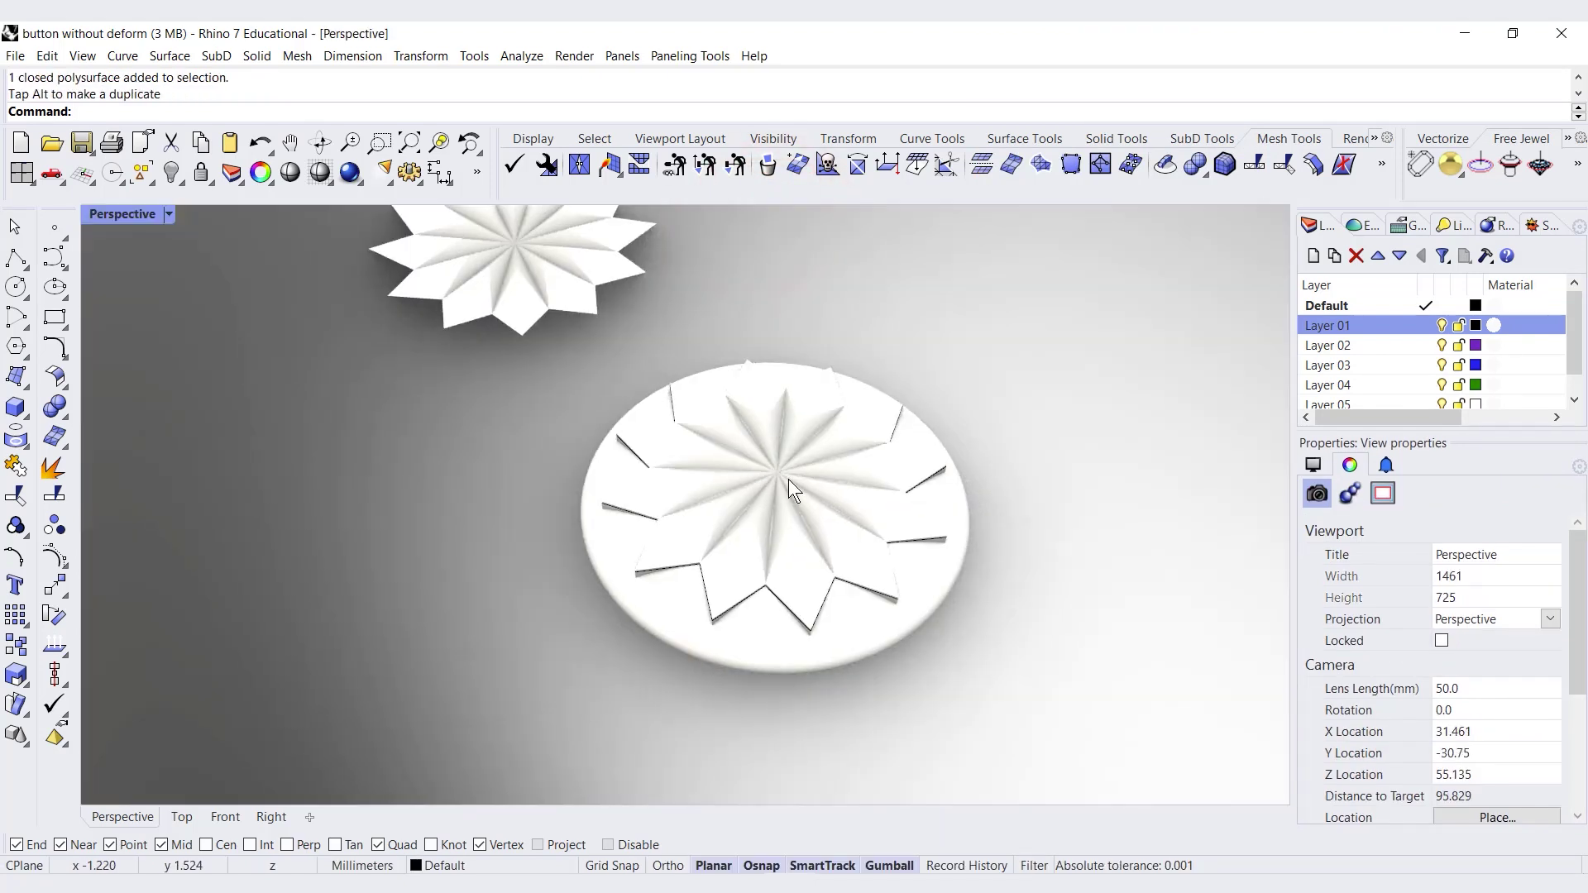
scroll(789, 477, "up", 2)
scroll(785, 449, "down", 4)
right_click_drag(786, 449, 854, 500)
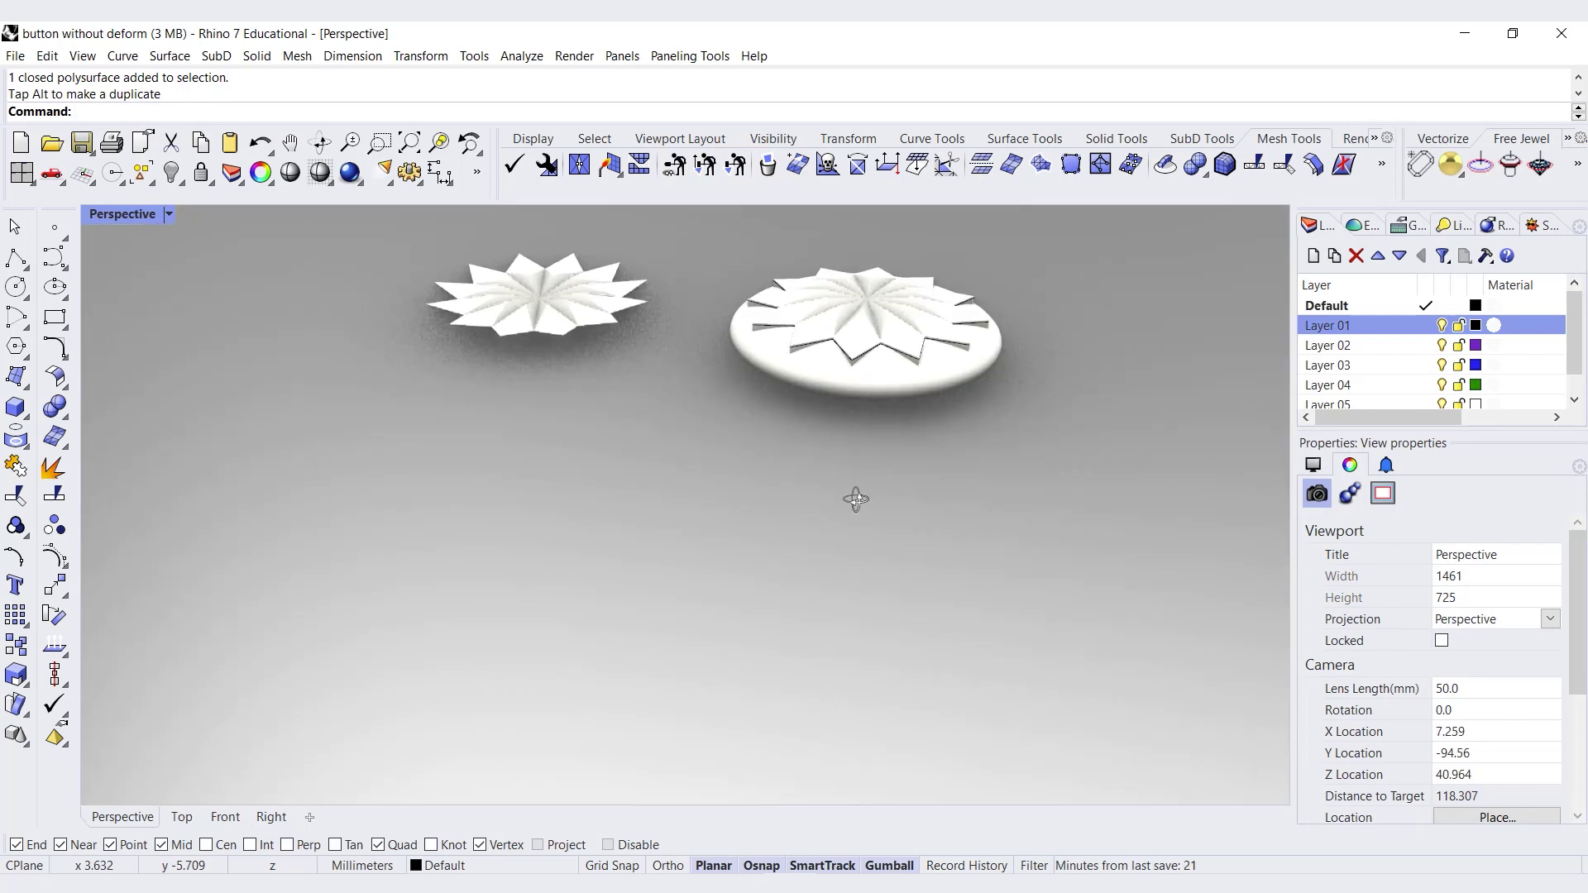
scroll(864, 345, "up", 4)
right_click_drag(865, 345, 702, 400)
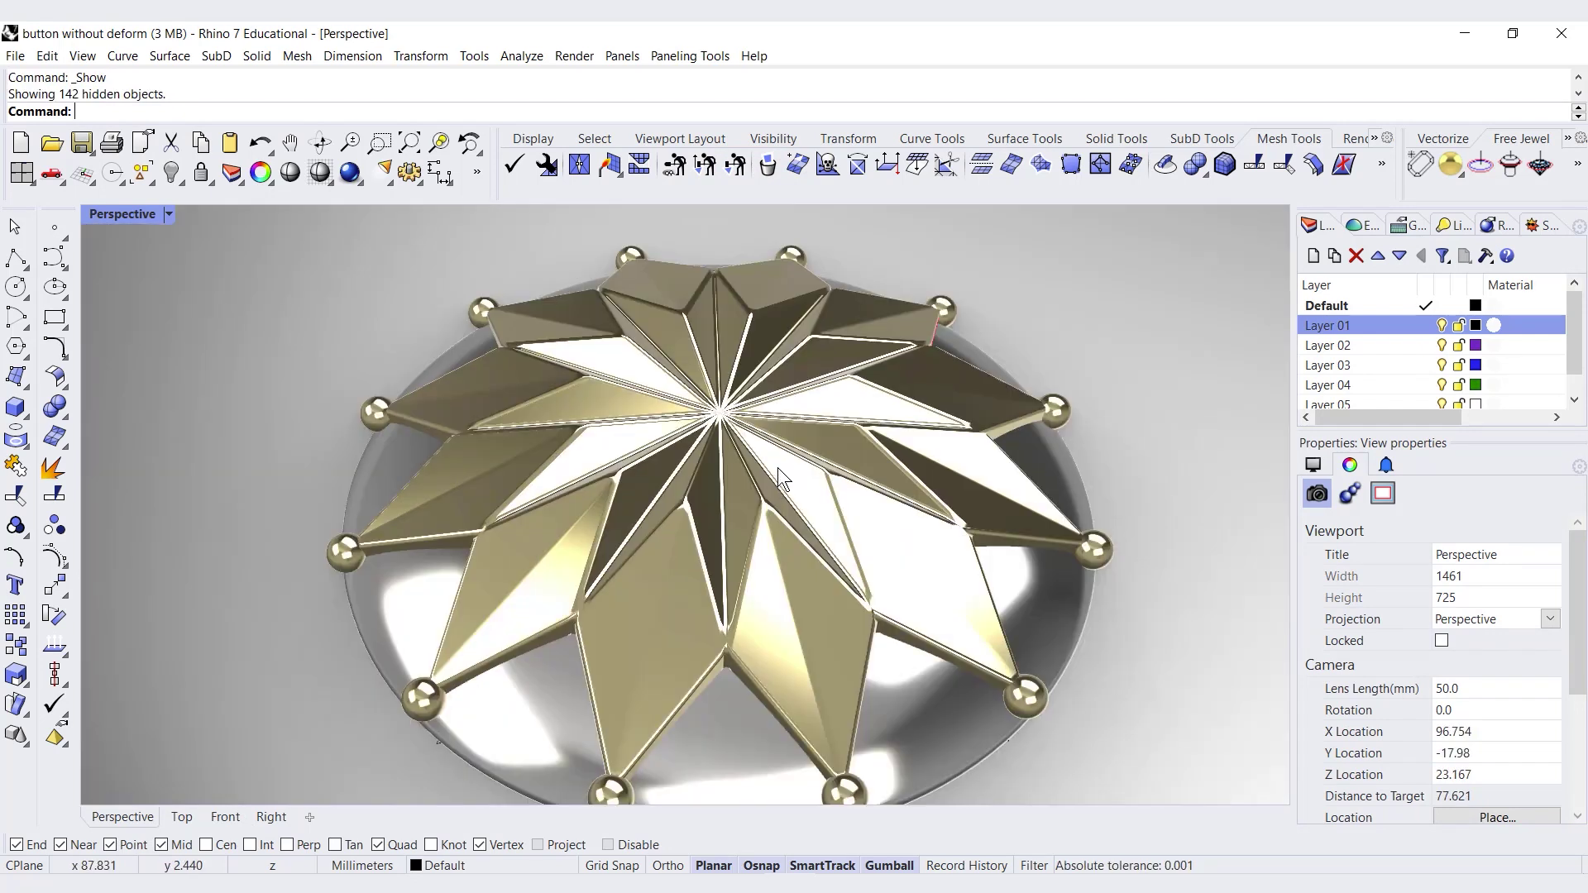
scroll(777, 469, "down", 2)
right_click_drag(776, 488, 766, 654)
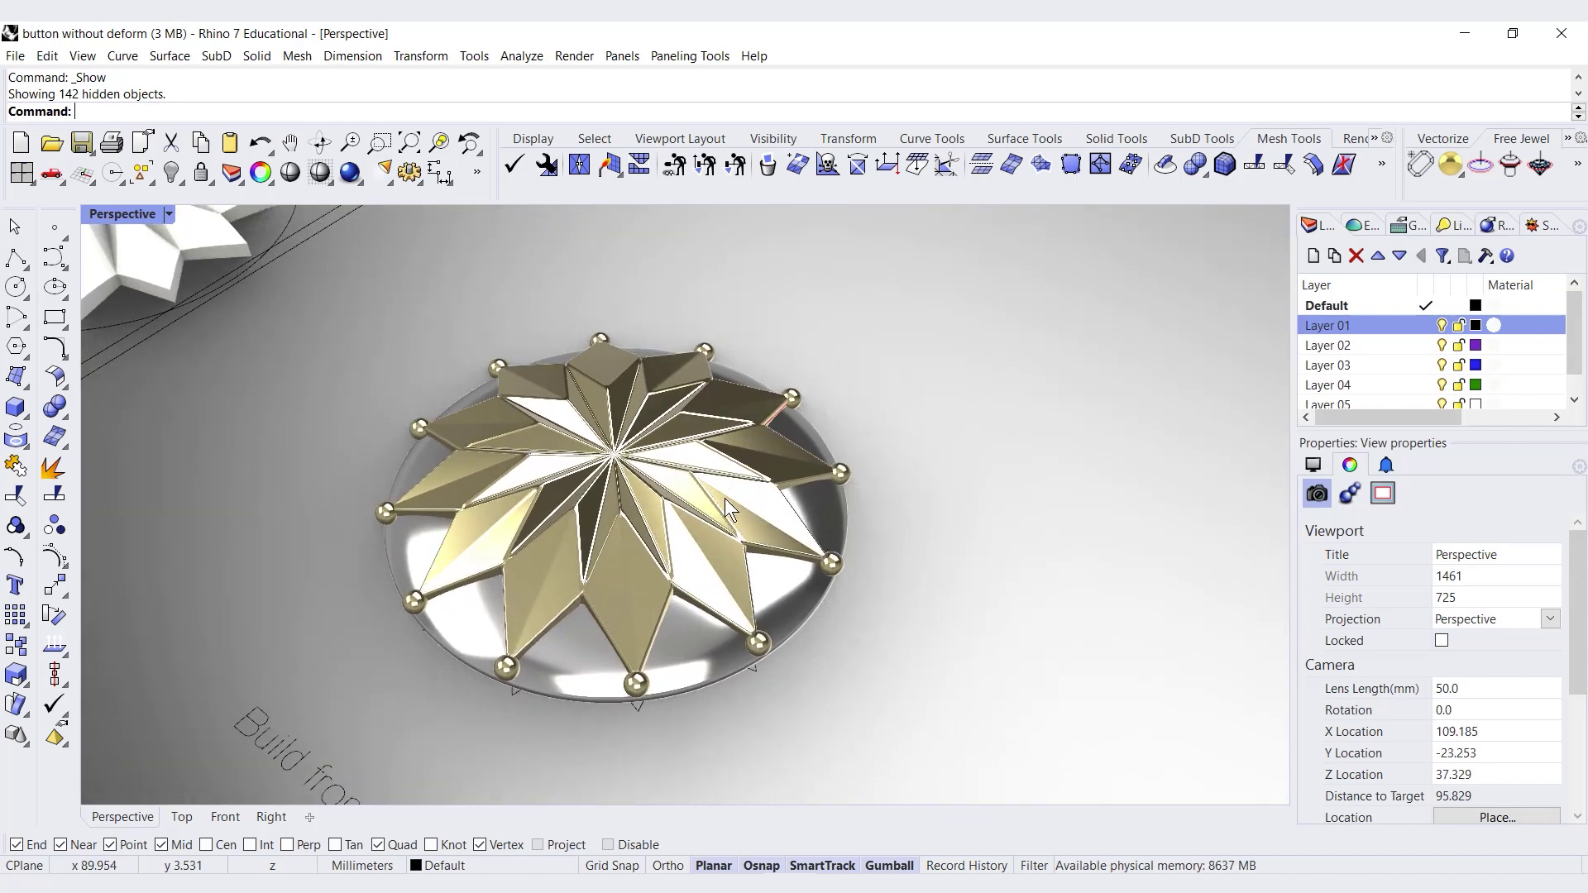
right_click_drag(724, 498, 731, 507)
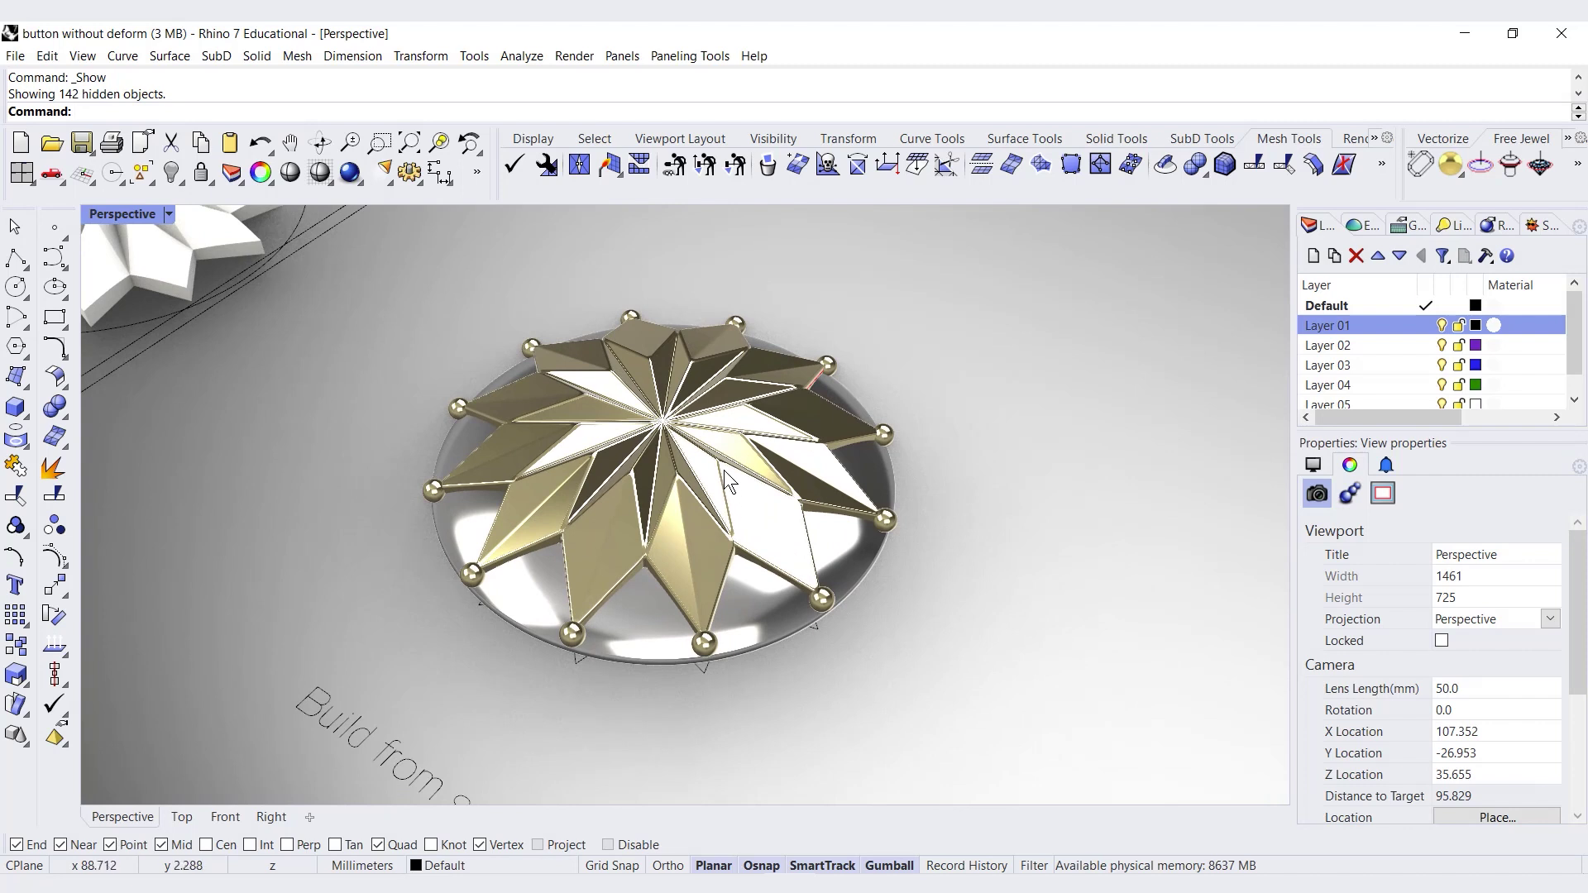
scroll(678, 438, "up", 2)
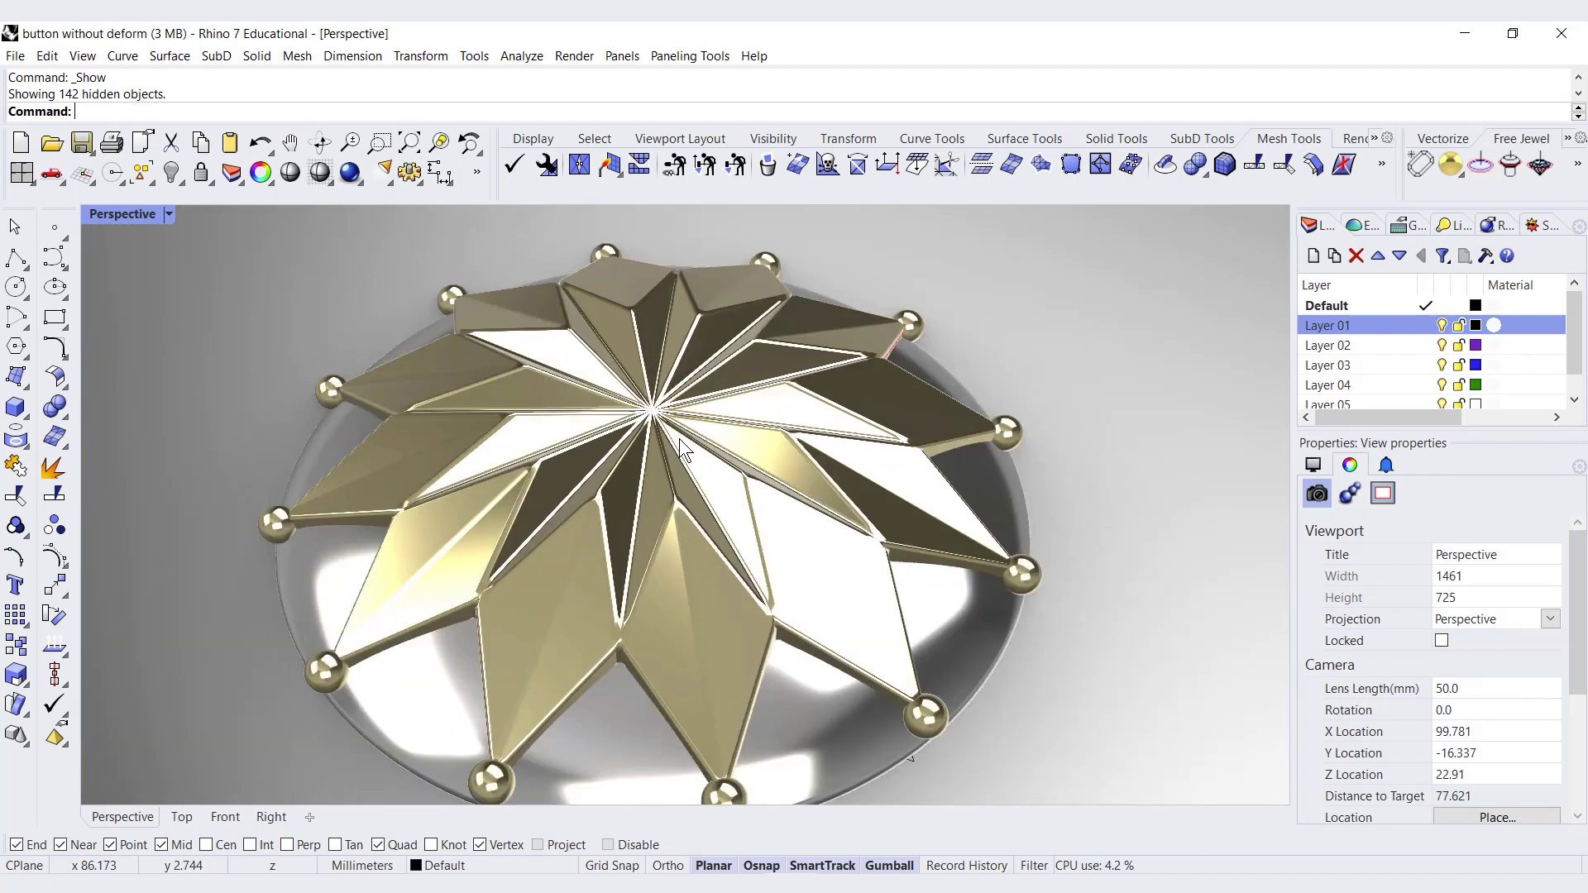